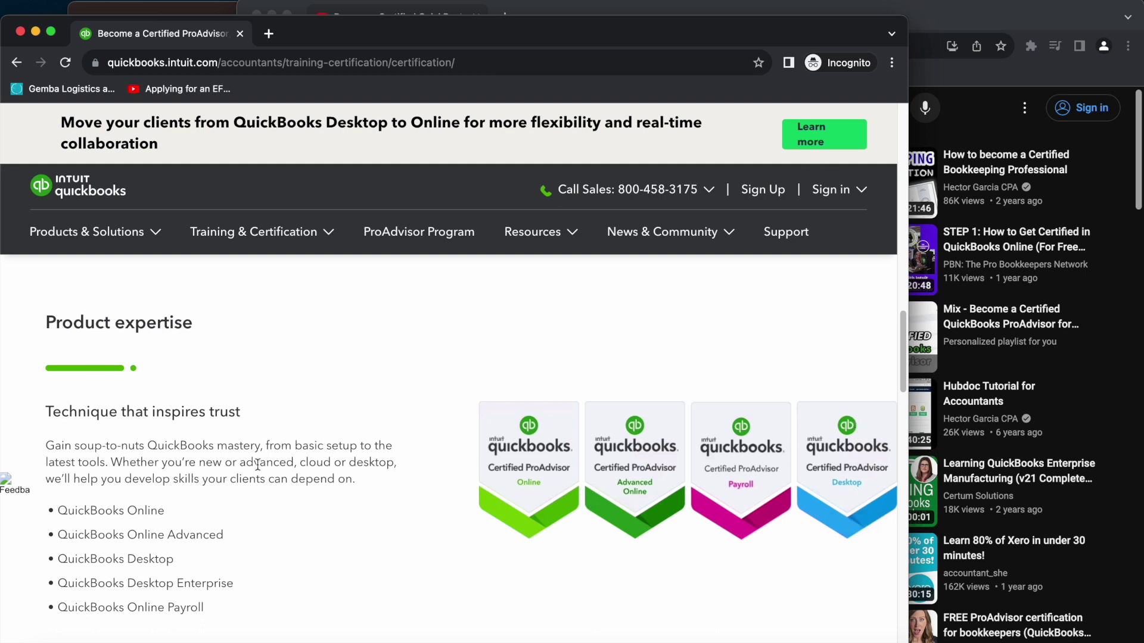
# Open the QuickBooks Online Accountant sign-up form from the ProAdvisor certification page
pyautogui.scroll(-2, 260, 470)
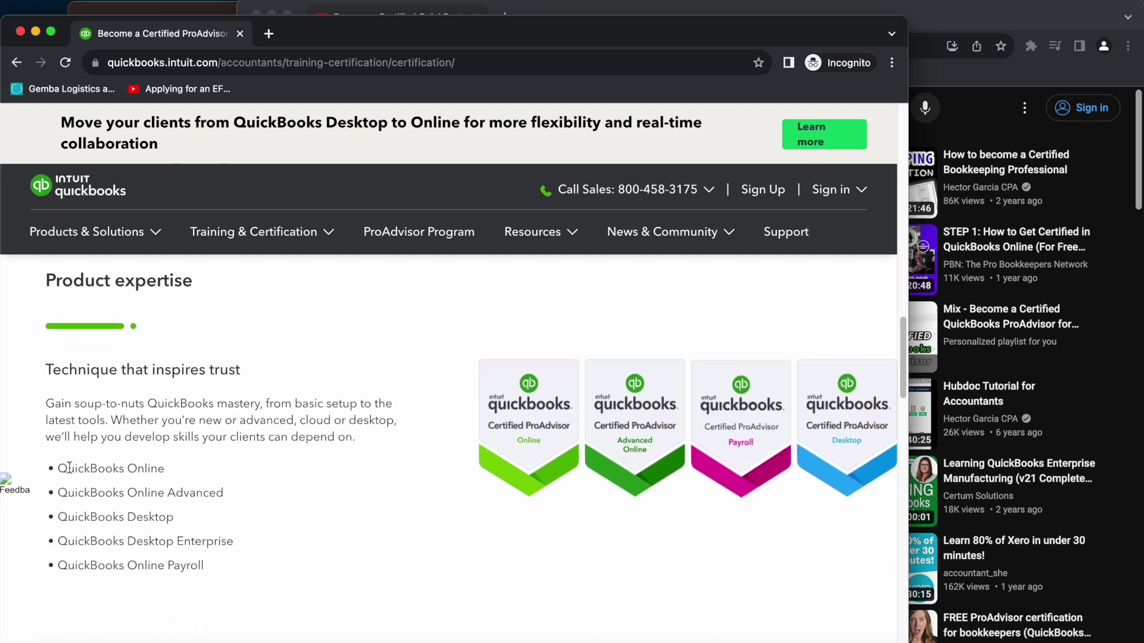
pyautogui.scroll(2, 310, 412)
pyautogui.scroll(10, 306, 417)
pyautogui.scroll(12, 303, 425)
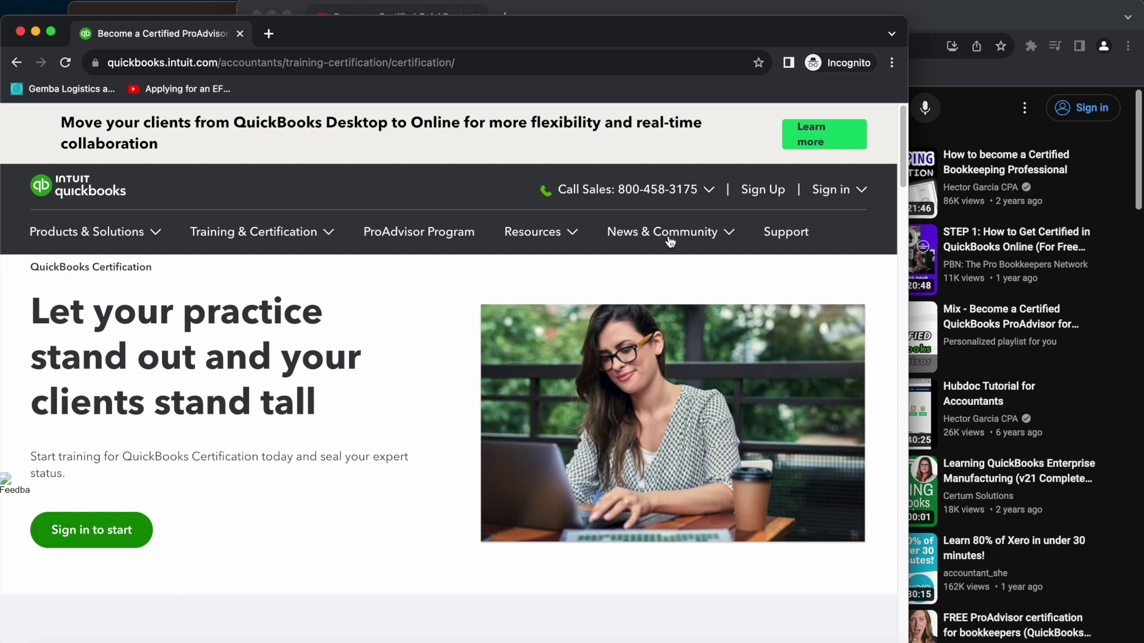
pyautogui.click(762, 192)
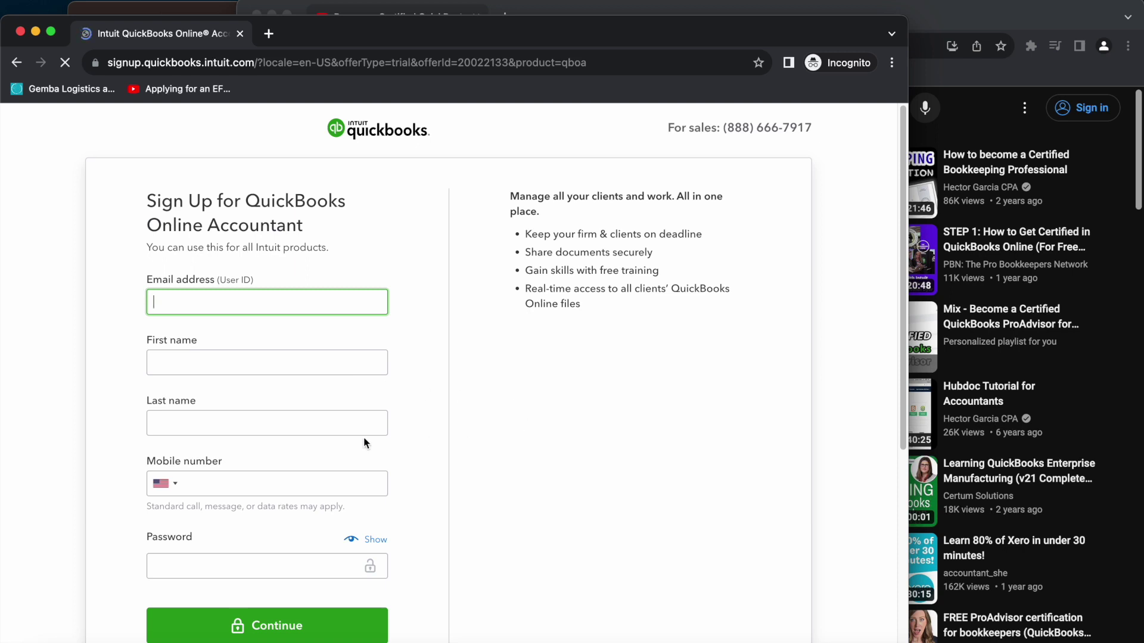
# Review the sign-up form's contact and password fields and its terms without filling anything in
pyautogui.scroll(-1, 350, 441)
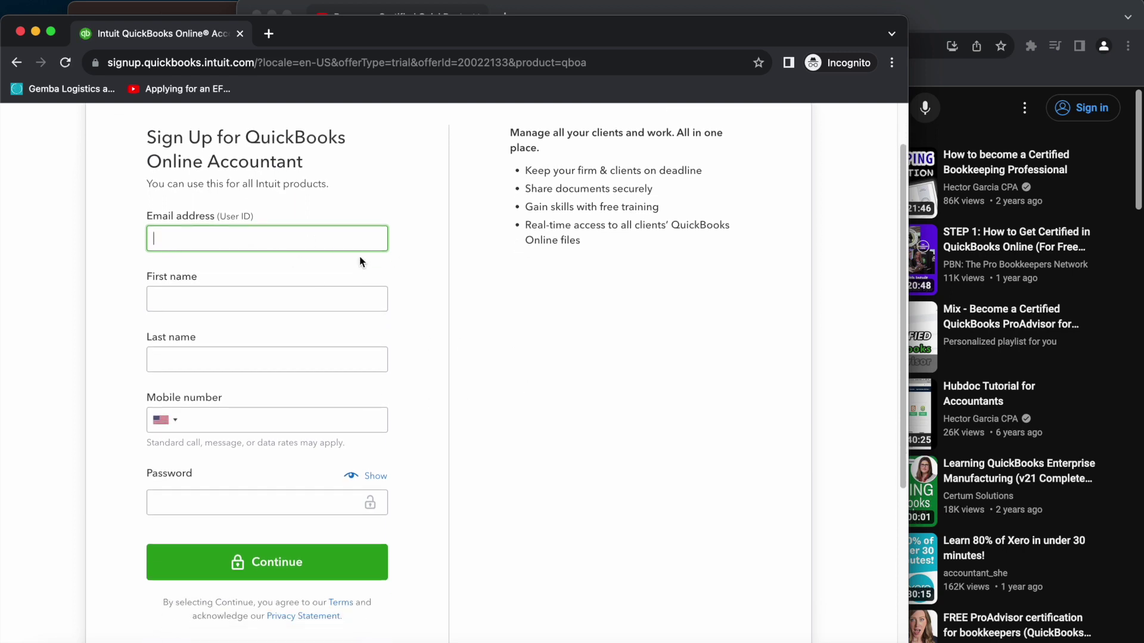
pyautogui.click(220, 301)
pyautogui.click(184, 353)
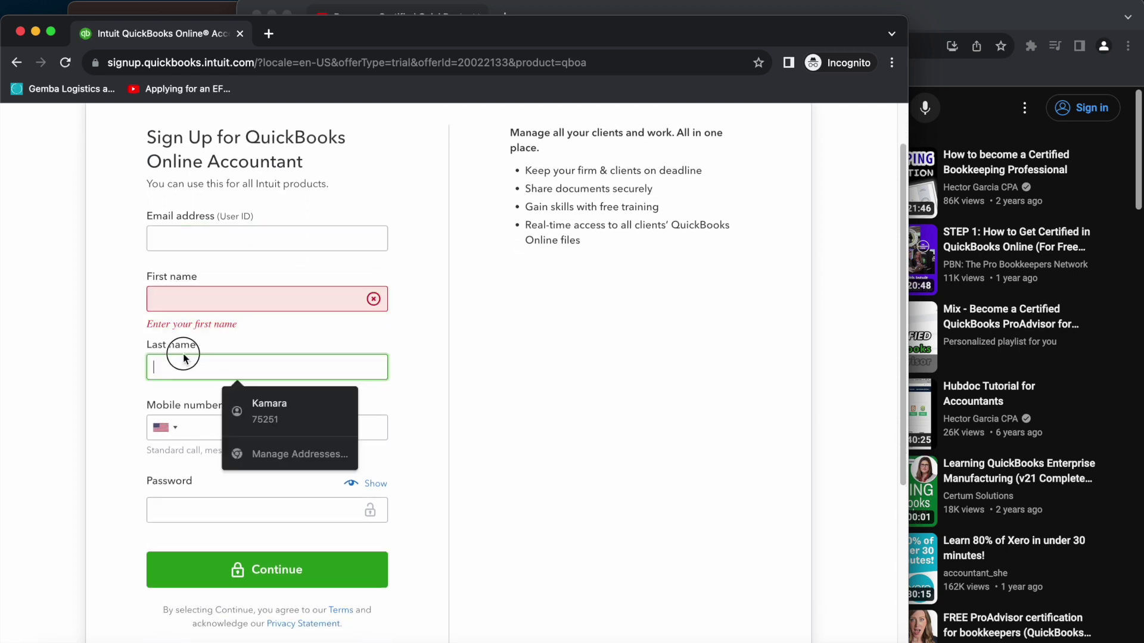
pyautogui.click(551, 413)
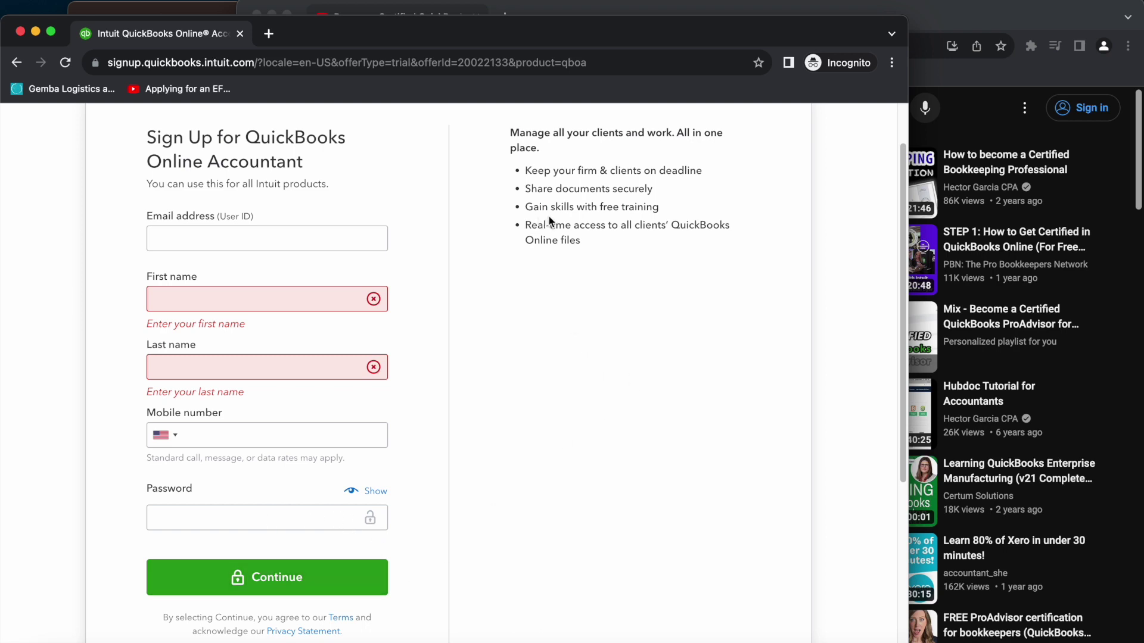
pyautogui.scroll(-5, 473, 382)
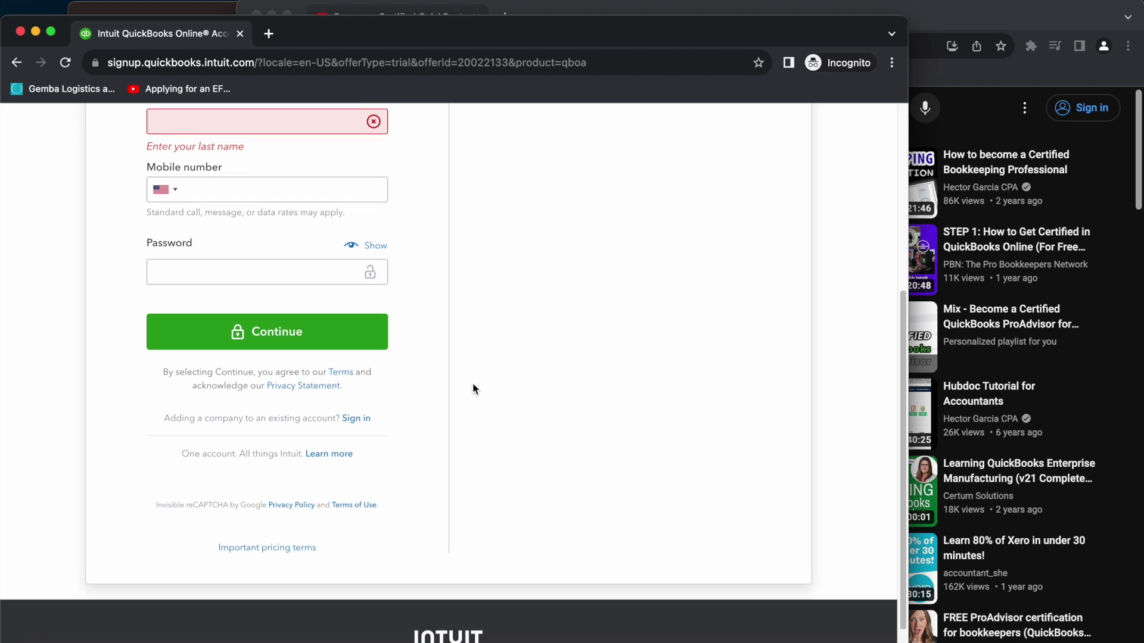
pyautogui.scroll(3, 472, 385)
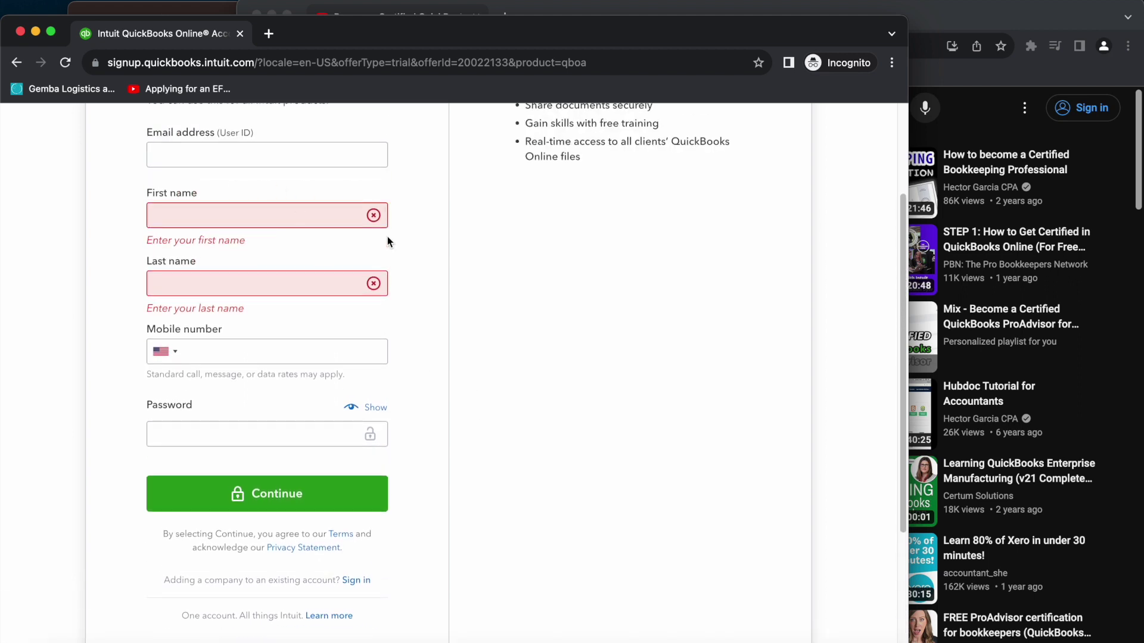
pyautogui.scroll(3, 389, 242)
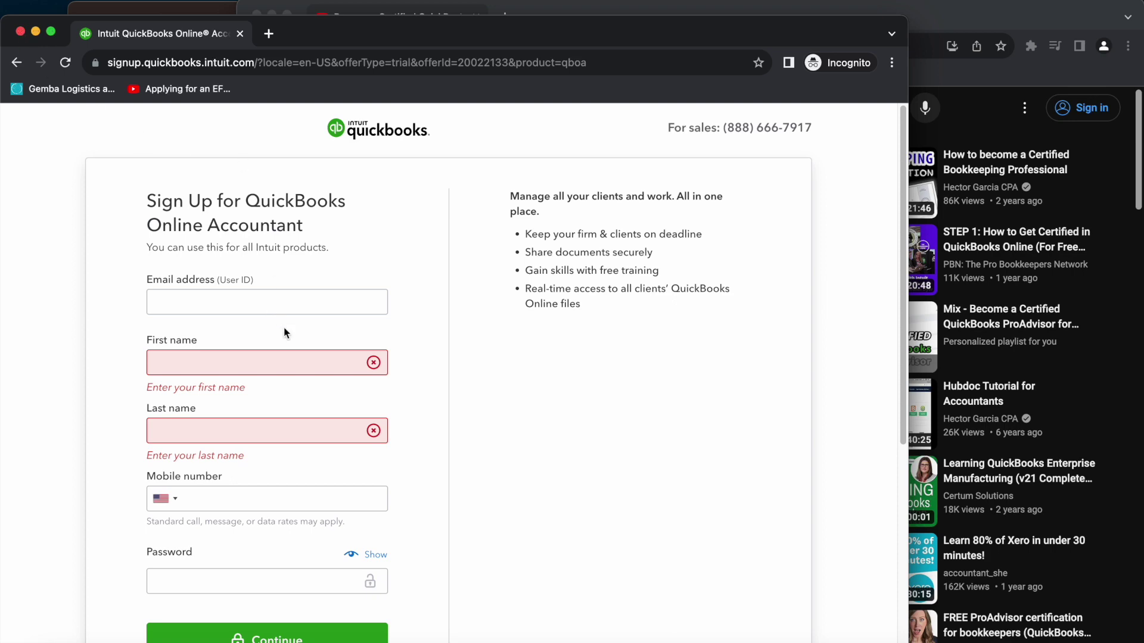
# Minimize the sign-up window, switch to the QuickBooks sample company and look through its navigation menu
pyautogui.click(36, 31)
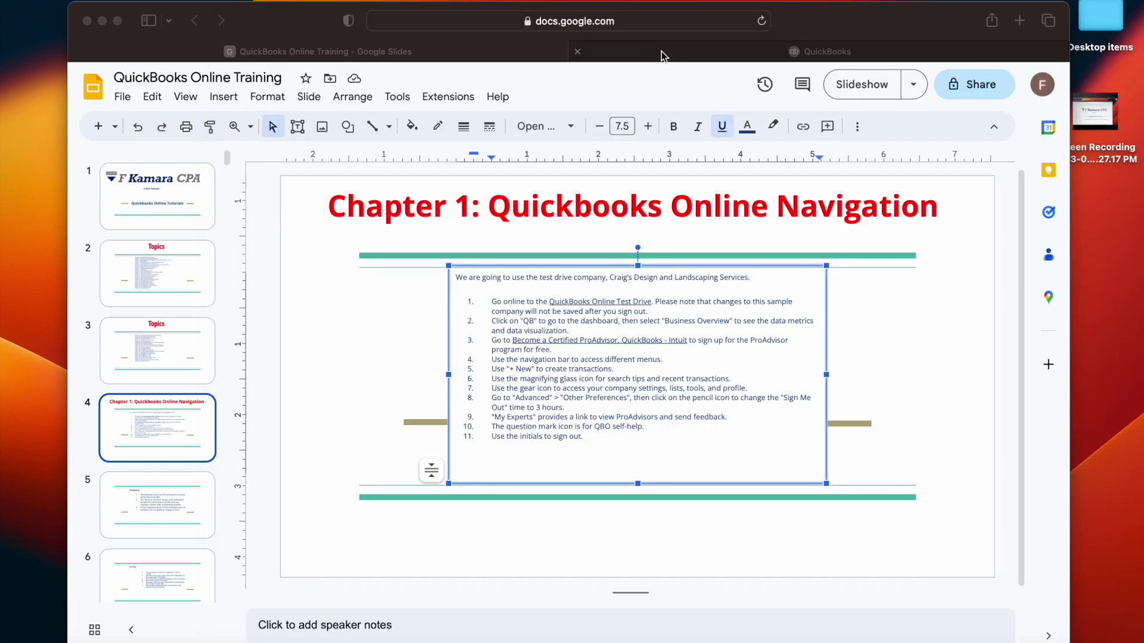
pyautogui.click(661, 51)
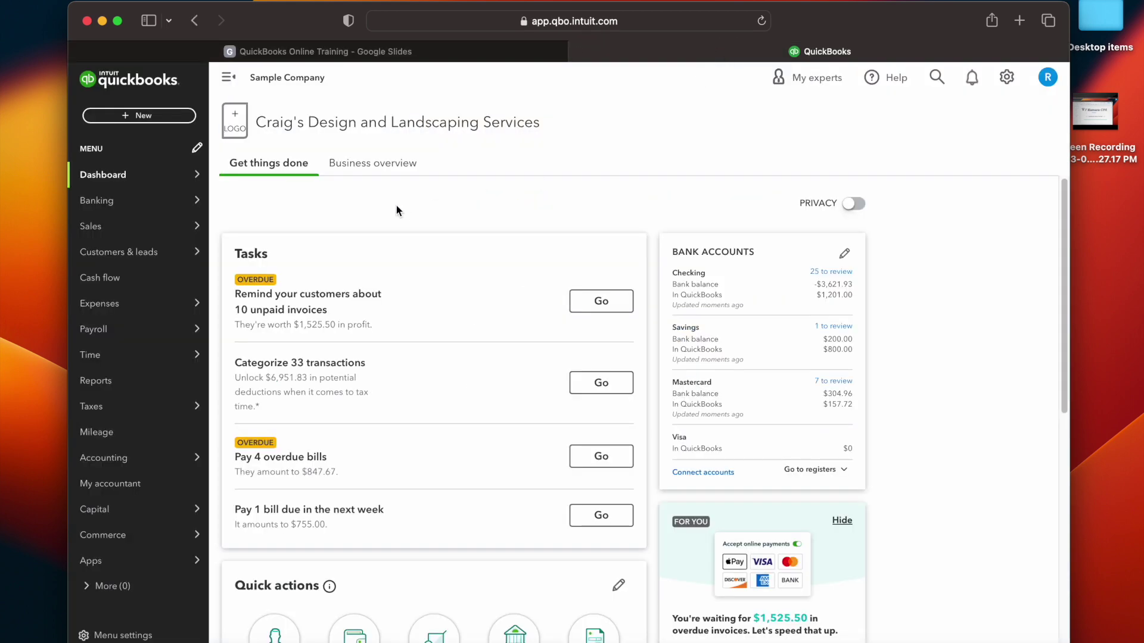
pyautogui.moveTo(143, 308)
pyautogui.scroll(-2, 145, 313)
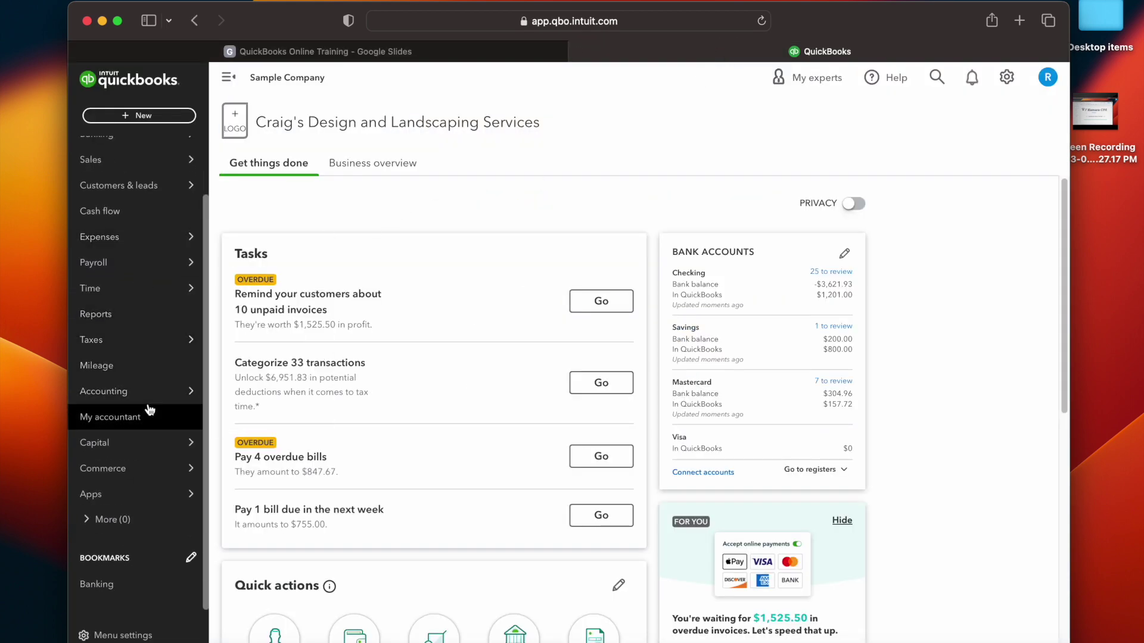
pyautogui.scroll(2, 111, 317)
pyautogui.scroll(1, 111, 312)
pyautogui.moveTo(139, 264)
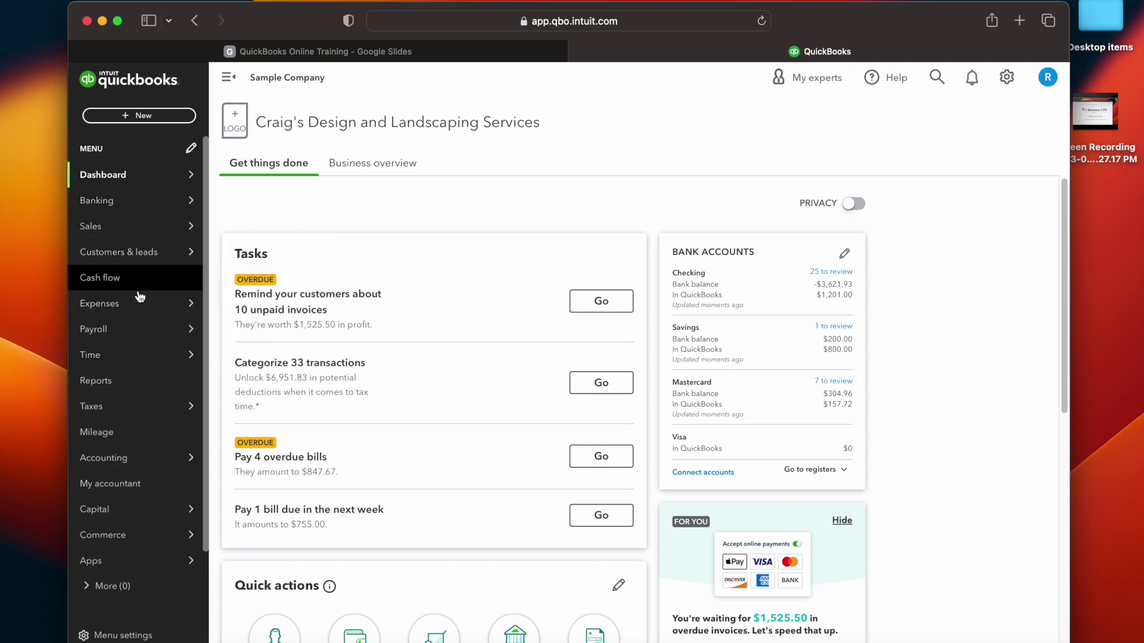
pyautogui.moveTo(132, 234)
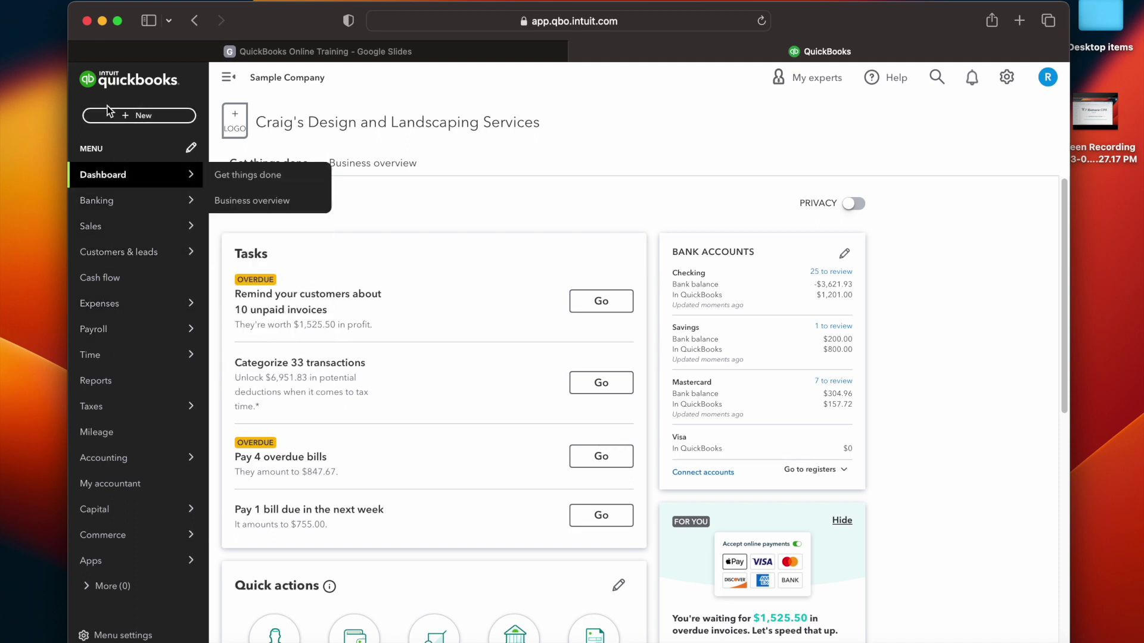
# Go to the sample company's dashboard and look over the charts and cards of its Business overview
pyautogui.click(126, 92)
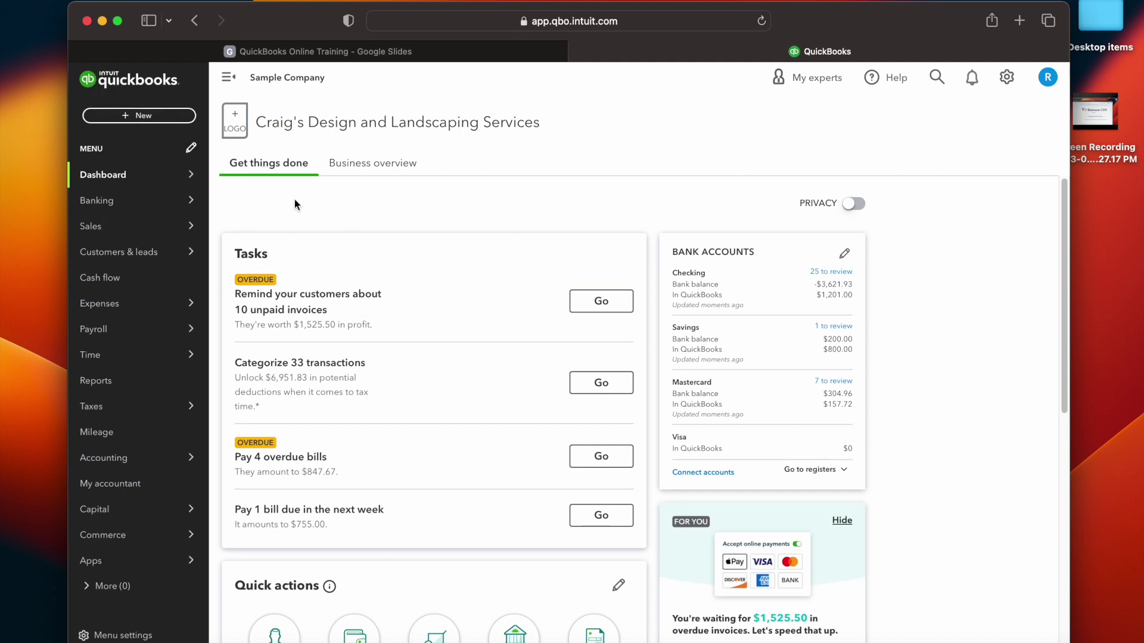
pyautogui.click(376, 163)
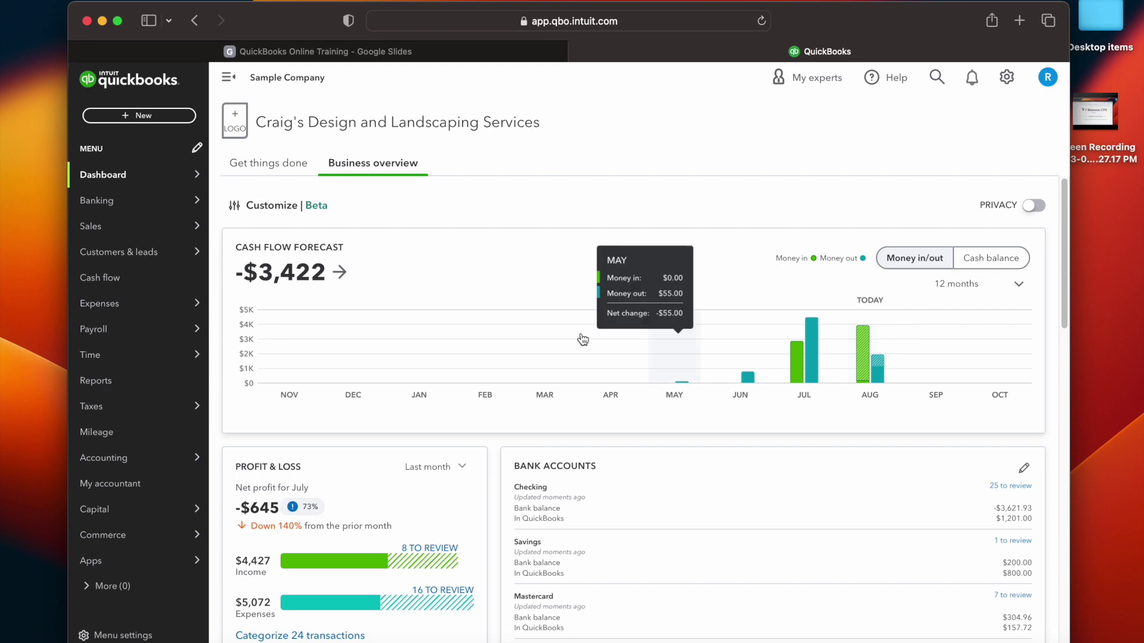
pyautogui.scroll(-5, 554, 334)
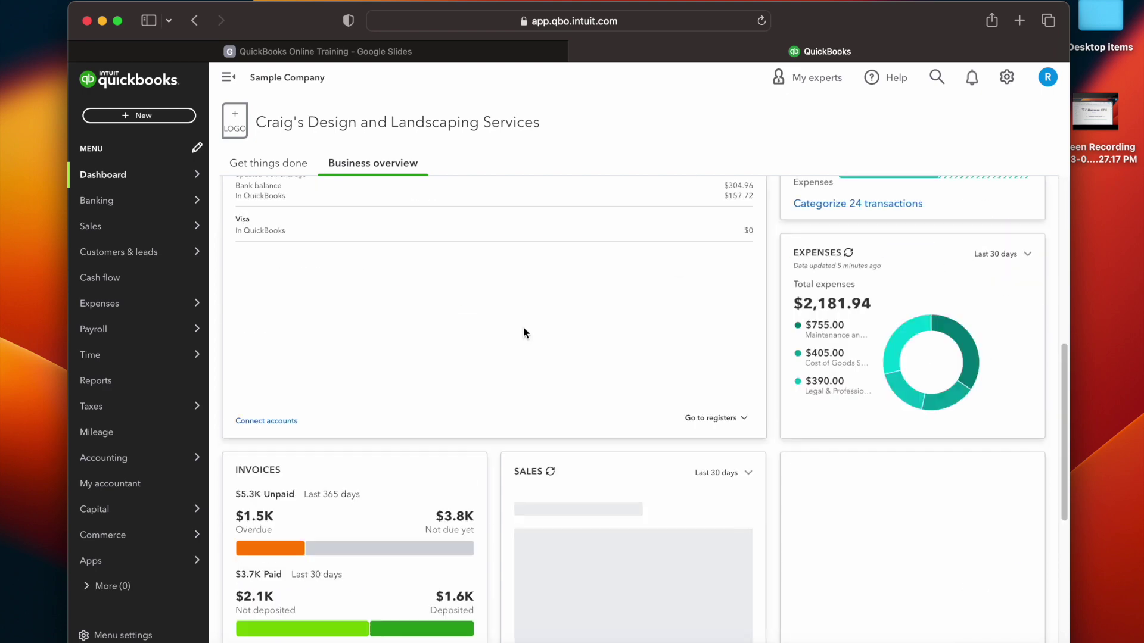
pyautogui.scroll(5, 524, 325)
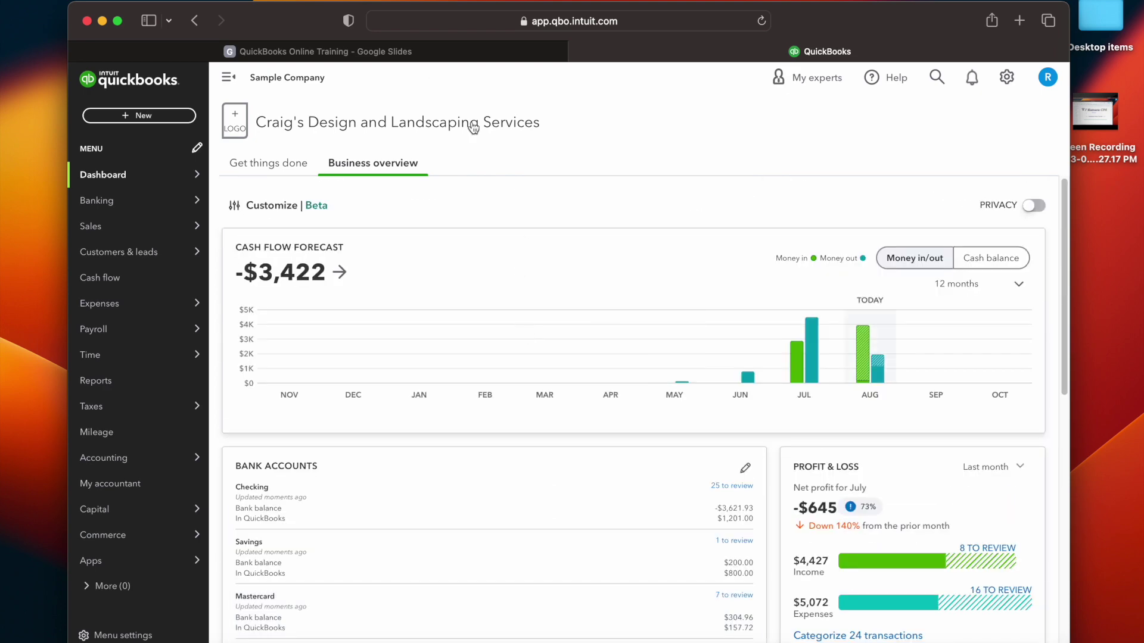
# Check the Chapter 1 navigation slide in Google Slides and return to the QuickBooks sample company
pyautogui.click(407, 52)
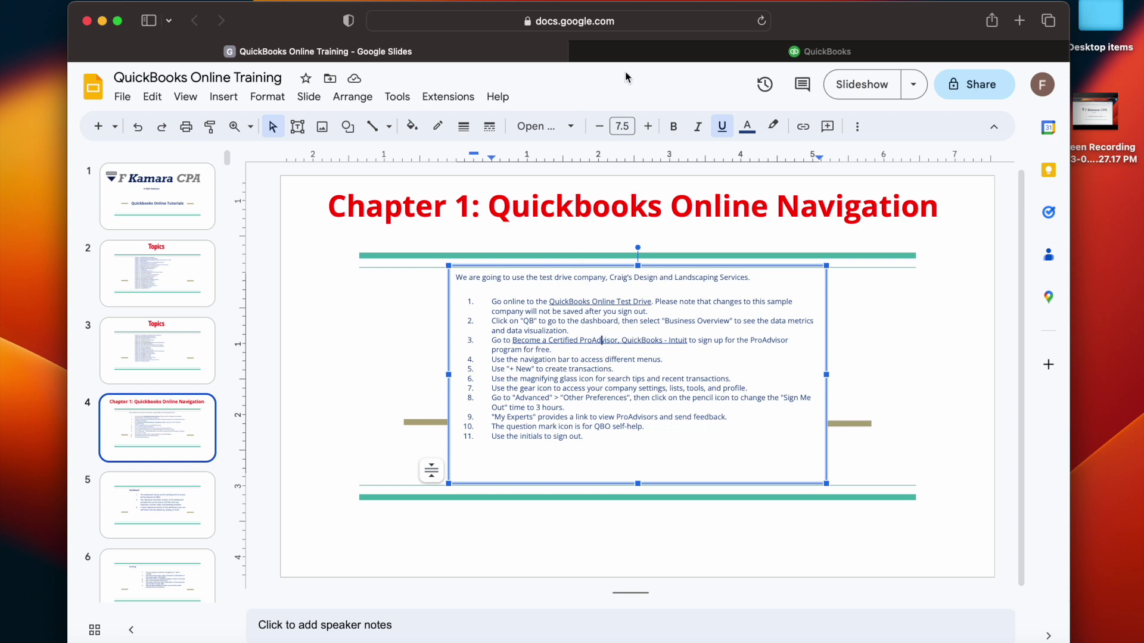
pyautogui.click(666, 53)
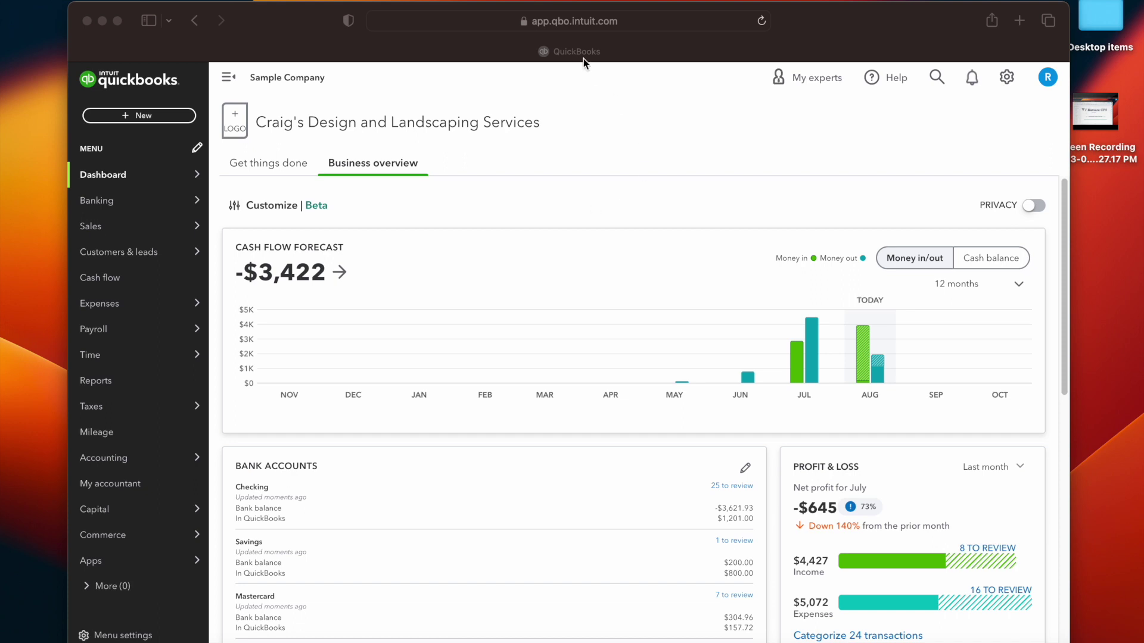
pyautogui.click(611, 61)
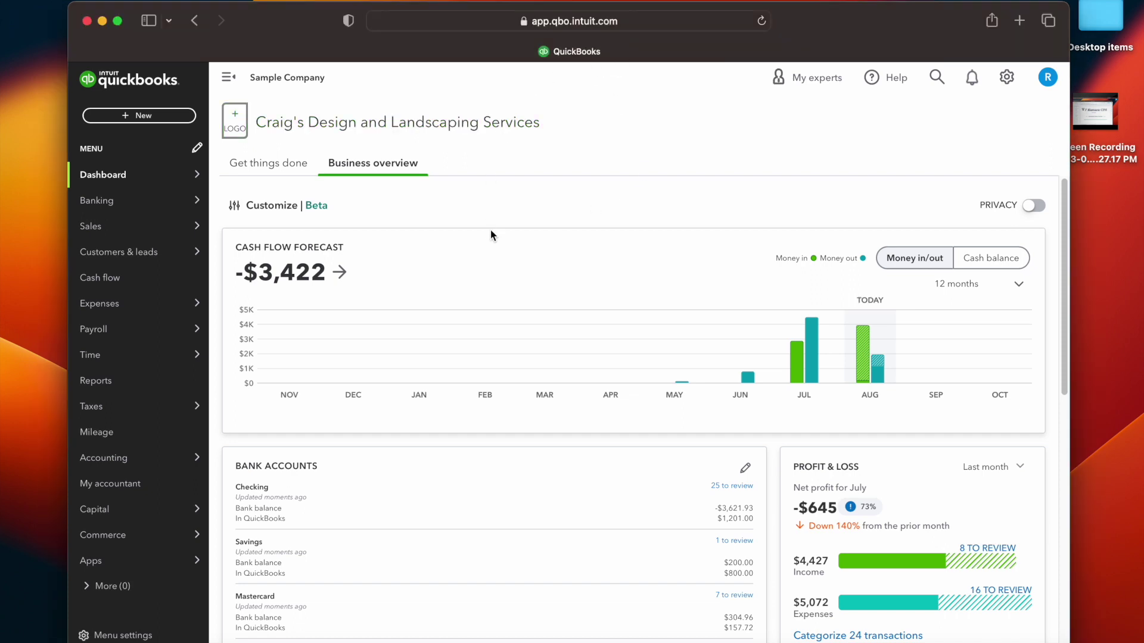
# Review the lower cards of the Business overview, down to Invoices and Sales
pyautogui.click(617, 17)
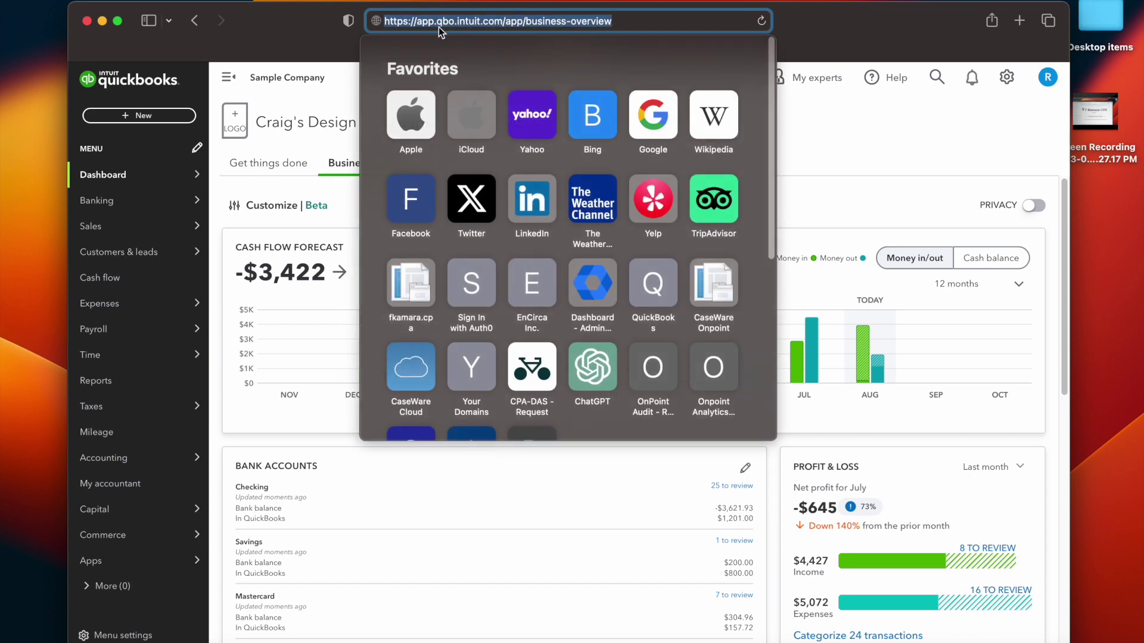
pyautogui.click(408, 475)
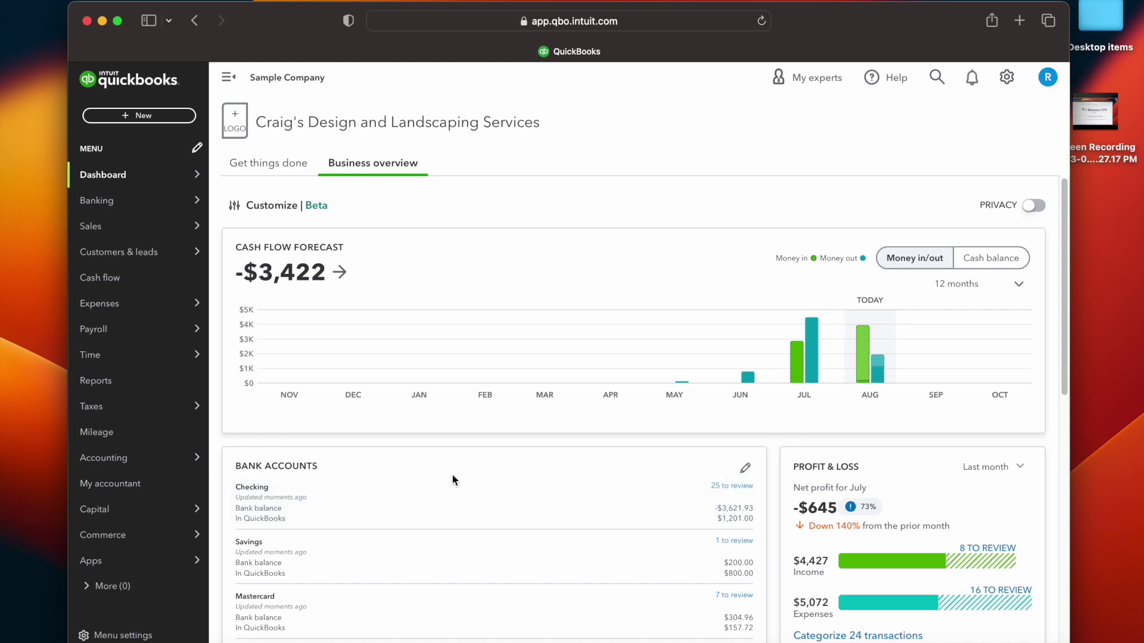
pyautogui.scroll(-10, 453, 477)
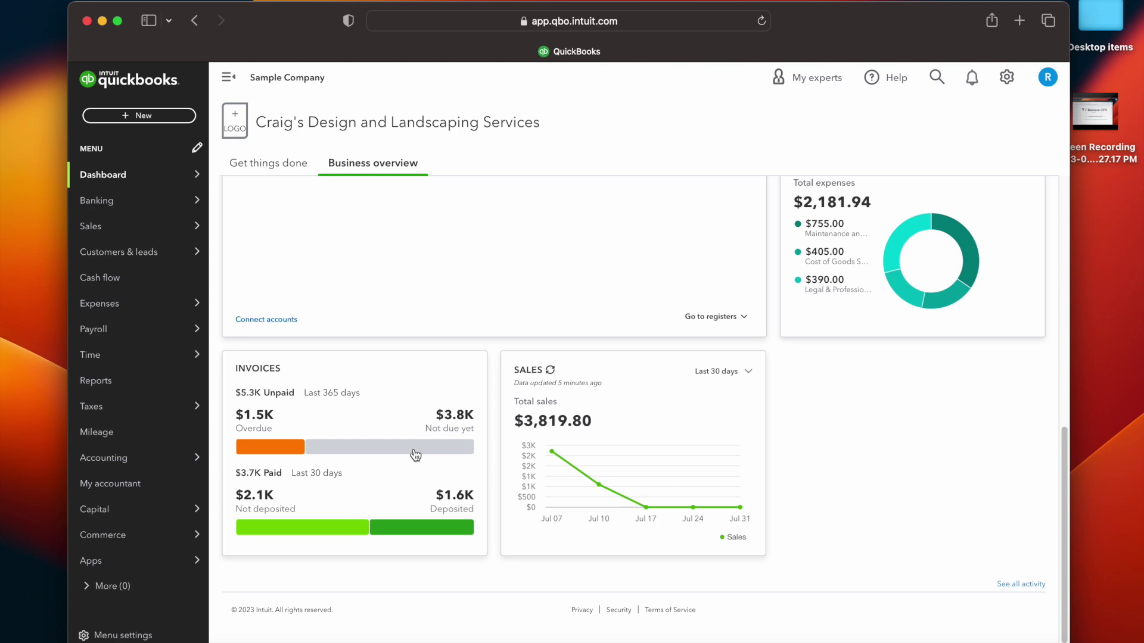
# Display the list of new customer, vendor, employee and other transactions, and close it without creating one
pyautogui.click(139, 115)
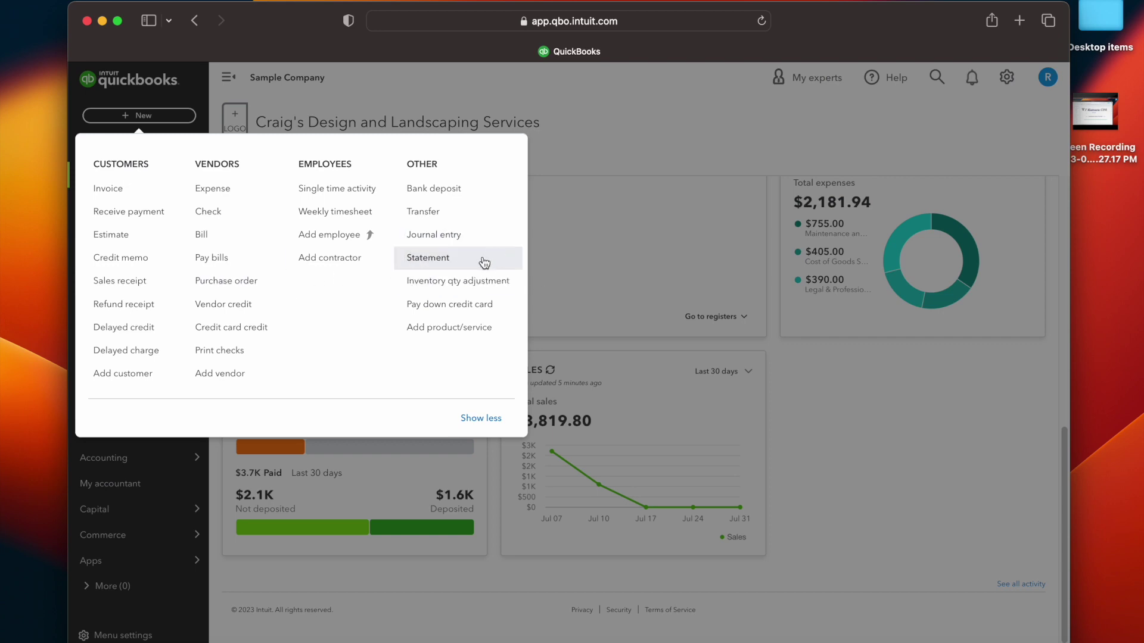
pyautogui.click(629, 169)
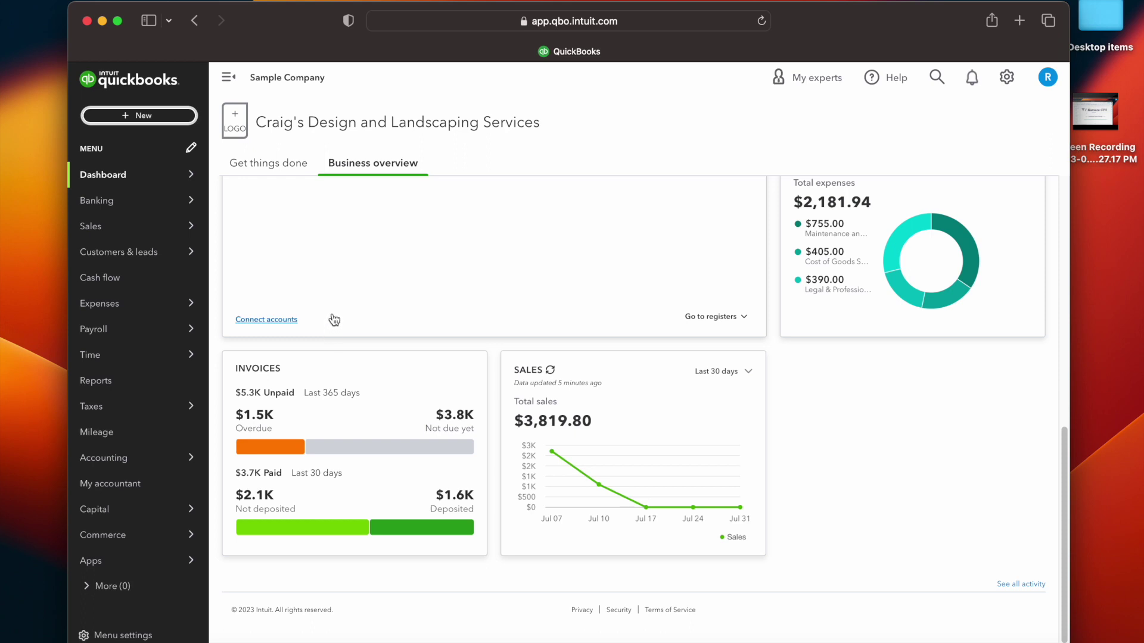
# Show the dashboard's Get things done view and review its tasks, quick actions and bank accounts
pyautogui.click(277, 169)
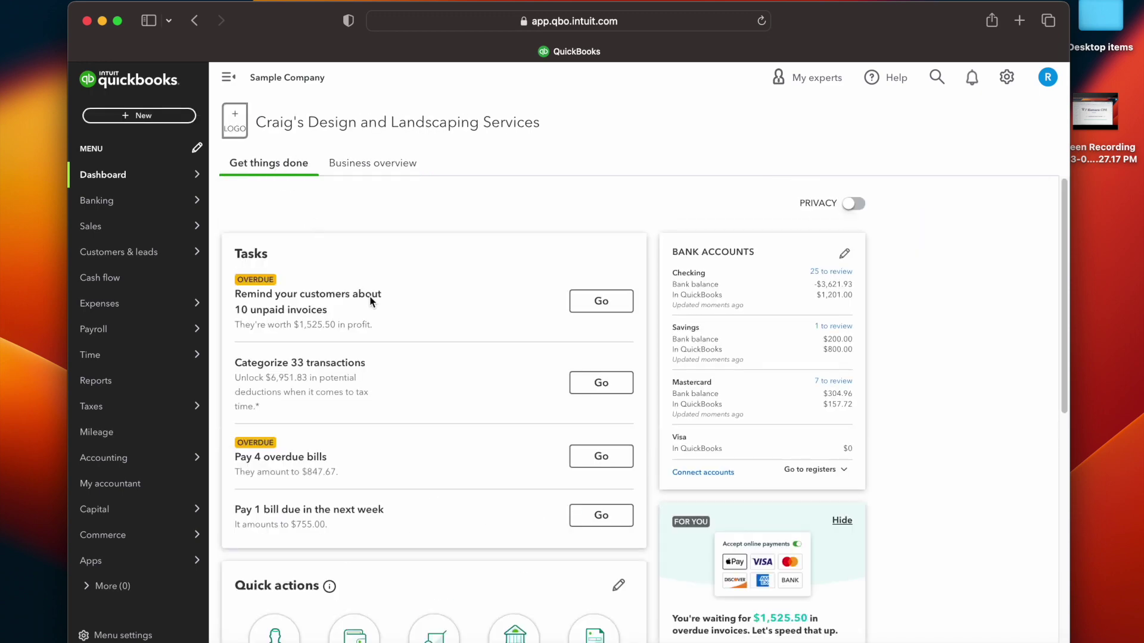
pyautogui.scroll(-2, 370, 301)
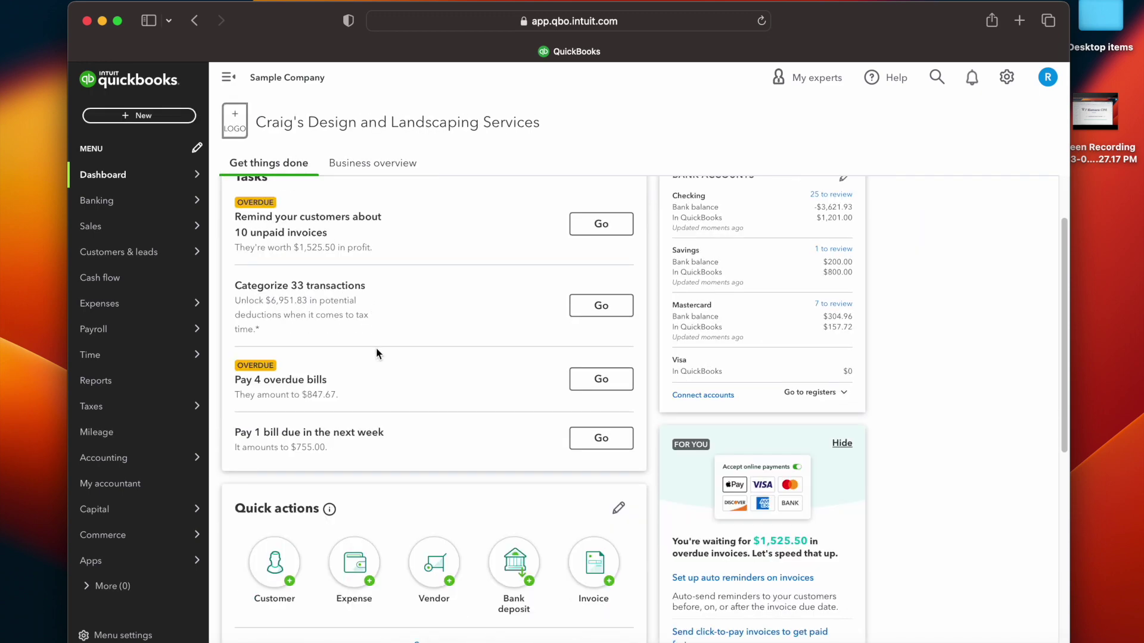
pyautogui.scroll(-3, 376, 345)
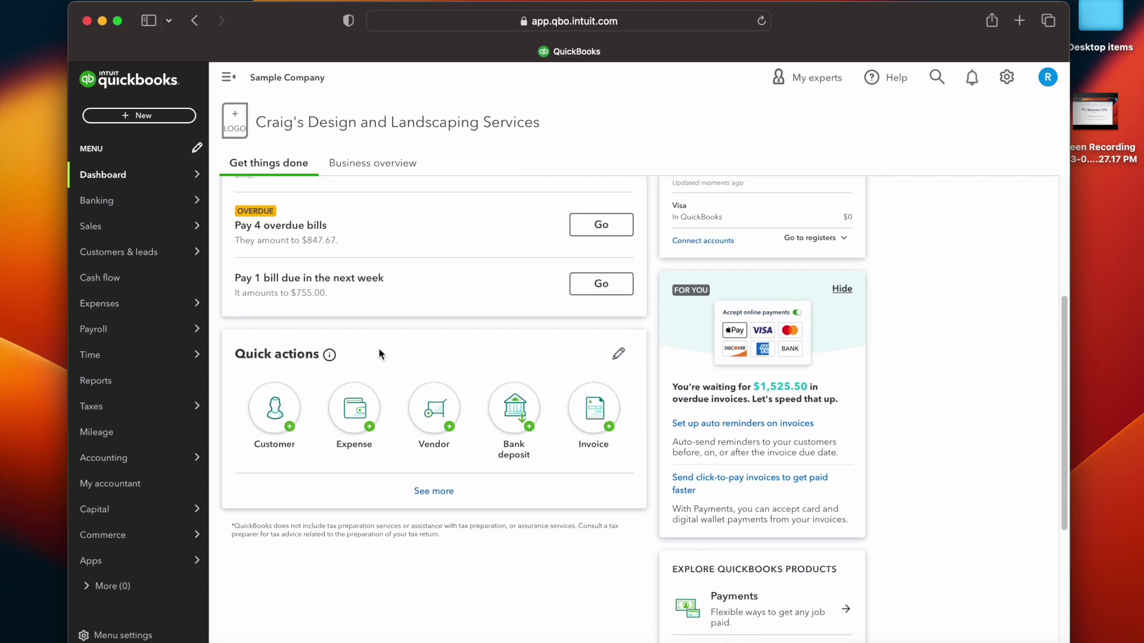
pyautogui.scroll(3, 379, 352)
pyautogui.scroll(1, 381, 360)
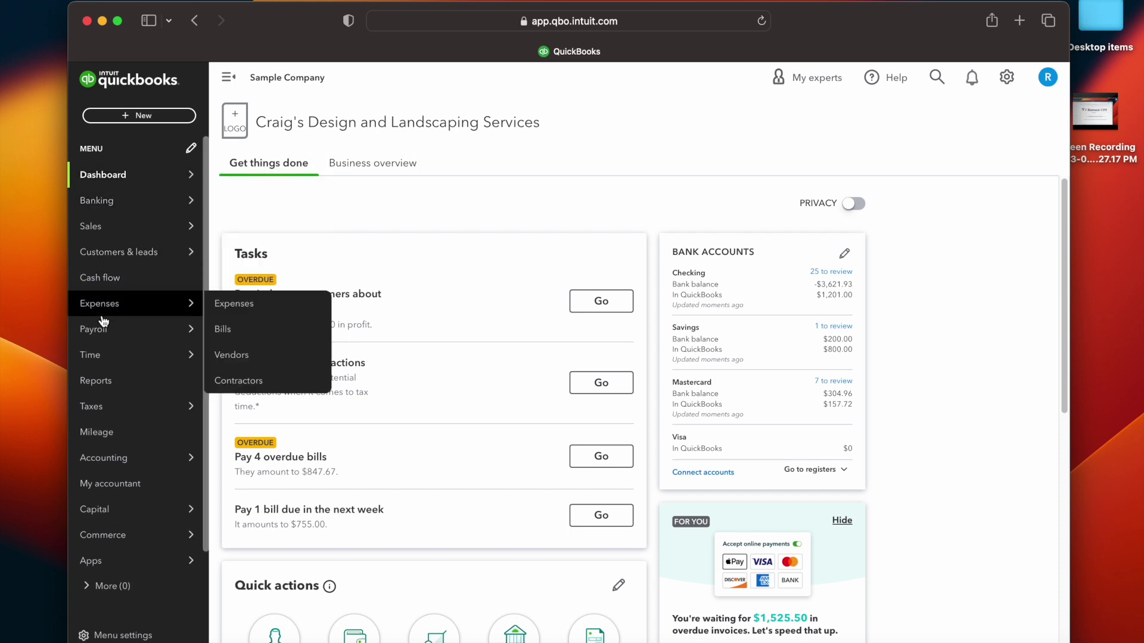
# Examine the navigation entries and their submenus, including Banking, Sales, Expenses, Payroll, Taxes and Accounting
pyautogui.moveTo(124, 198)
pyautogui.moveTo(130, 230)
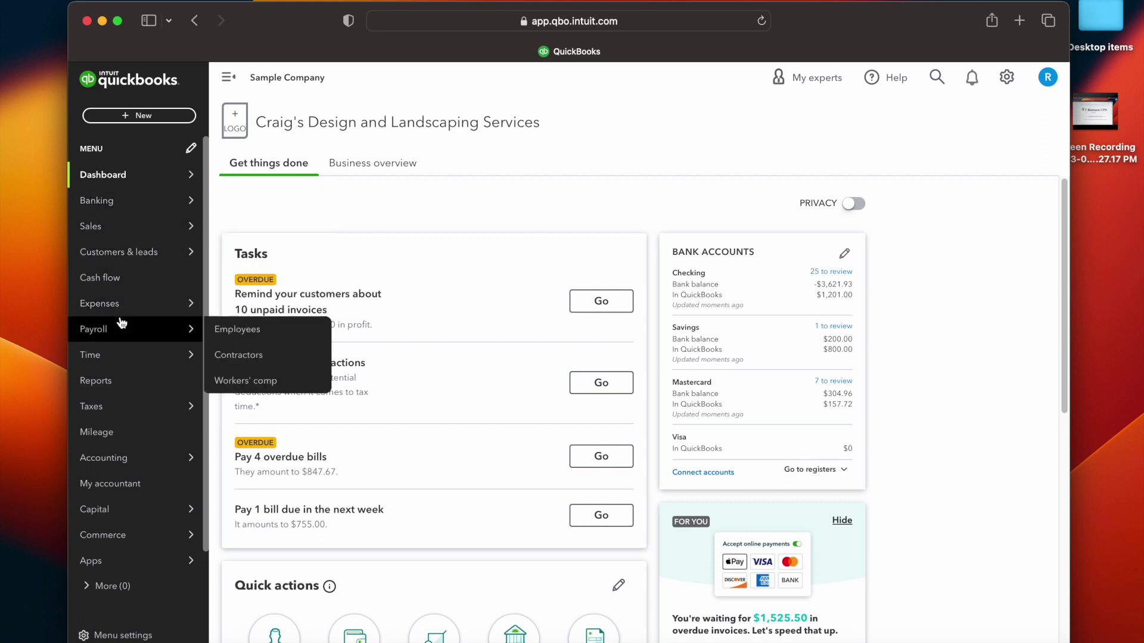
pyautogui.moveTo(123, 313)
pyautogui.moveTo(149, 248)
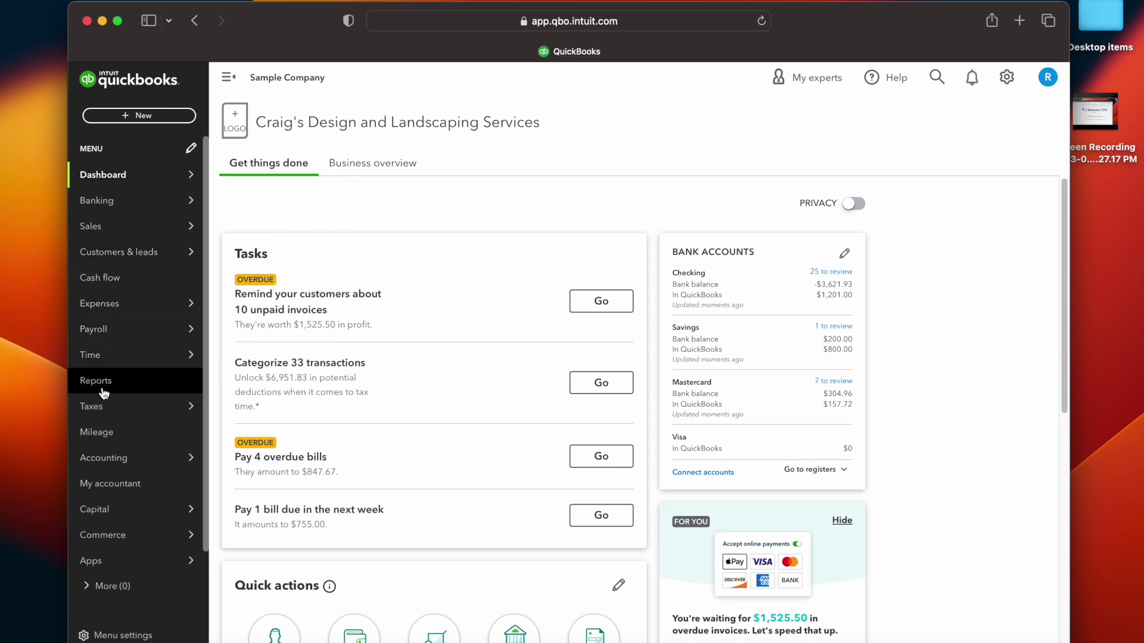
pyautogui.moveTo(131, 401)
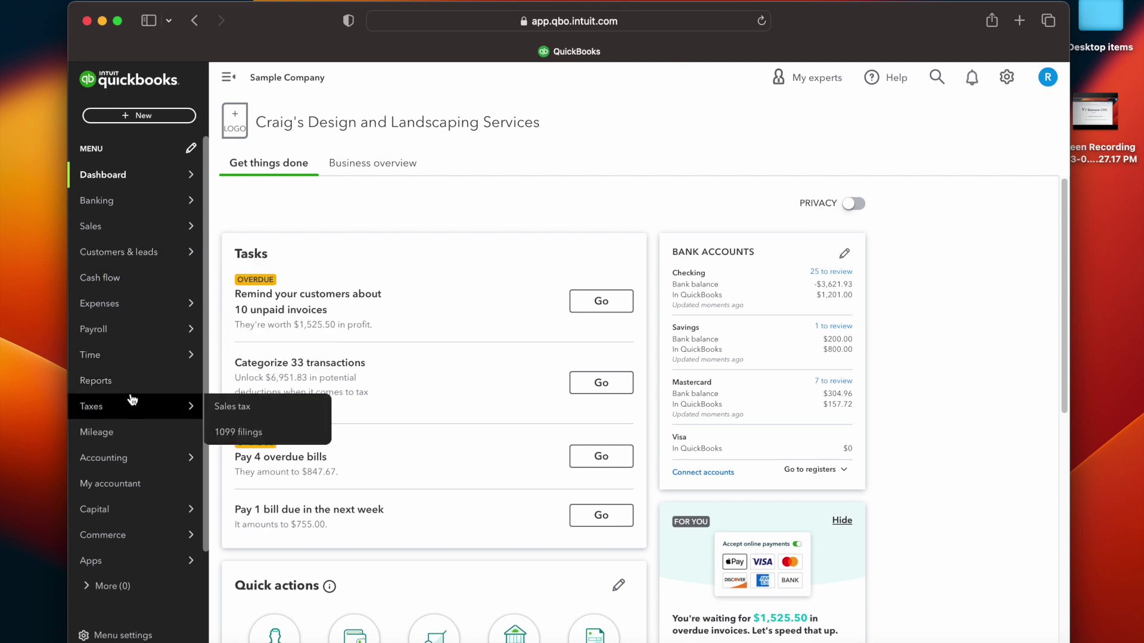
pyautogui.moveTo(143, 467)
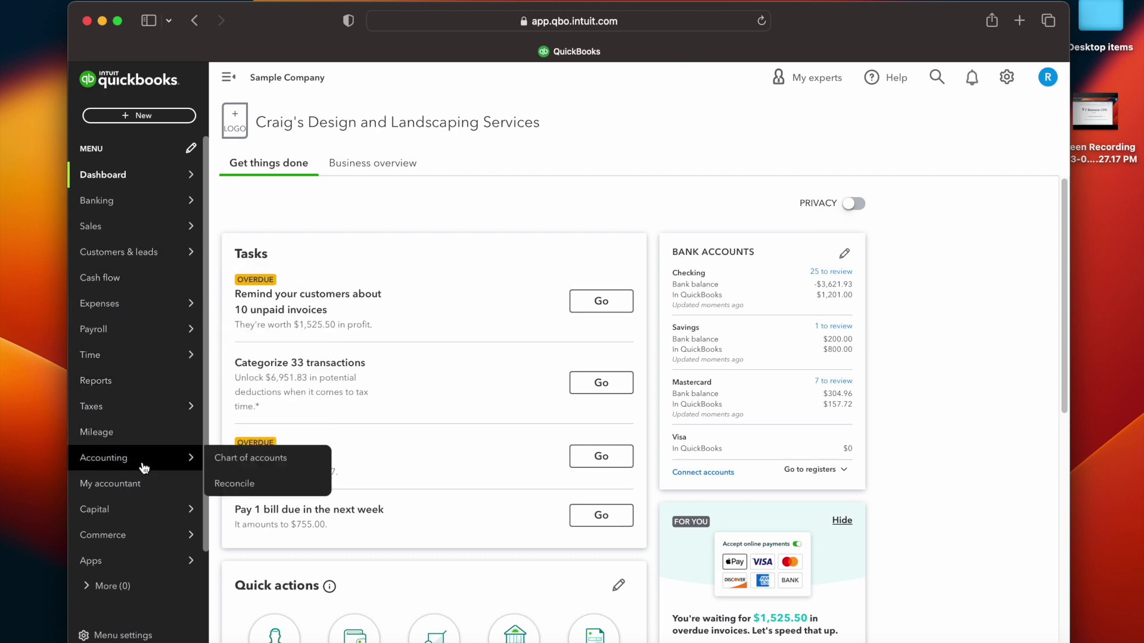
pyautogui.moveTo(178, 418)
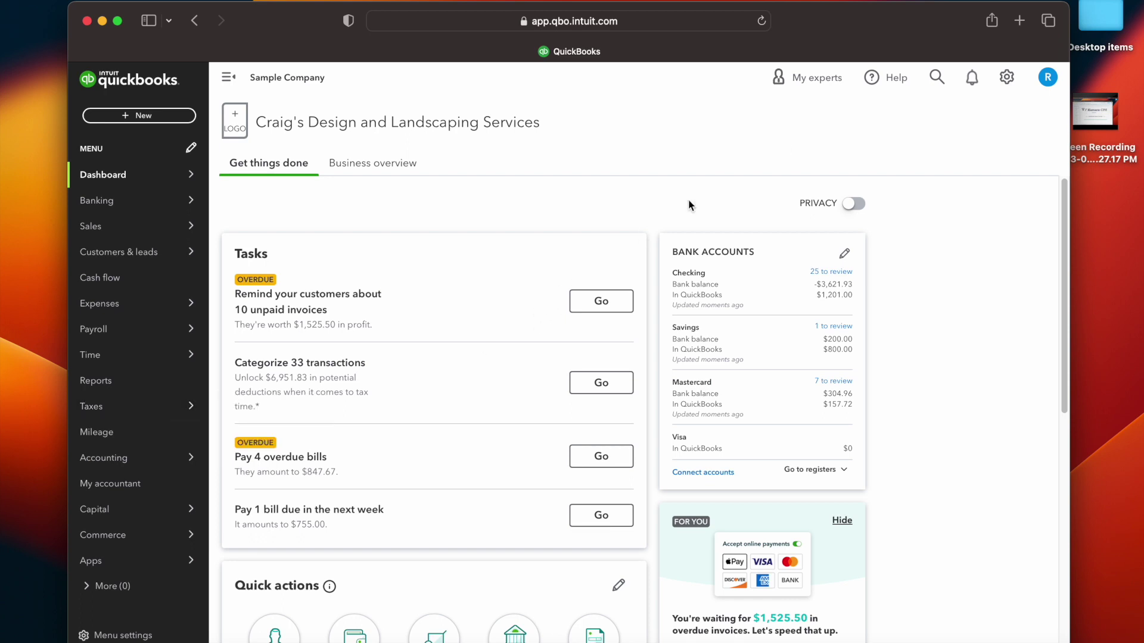
# Display the search window and review its search tips and recent transactions
pyautogui.click(934, 78)
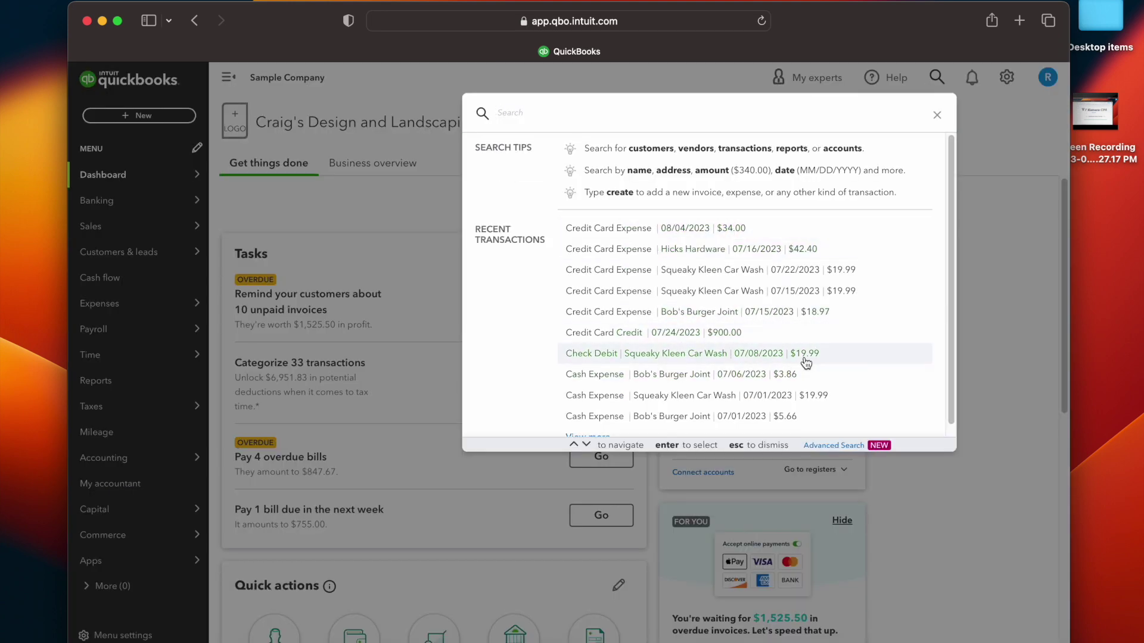
pyautogui.scroll(-1, 804, 366)
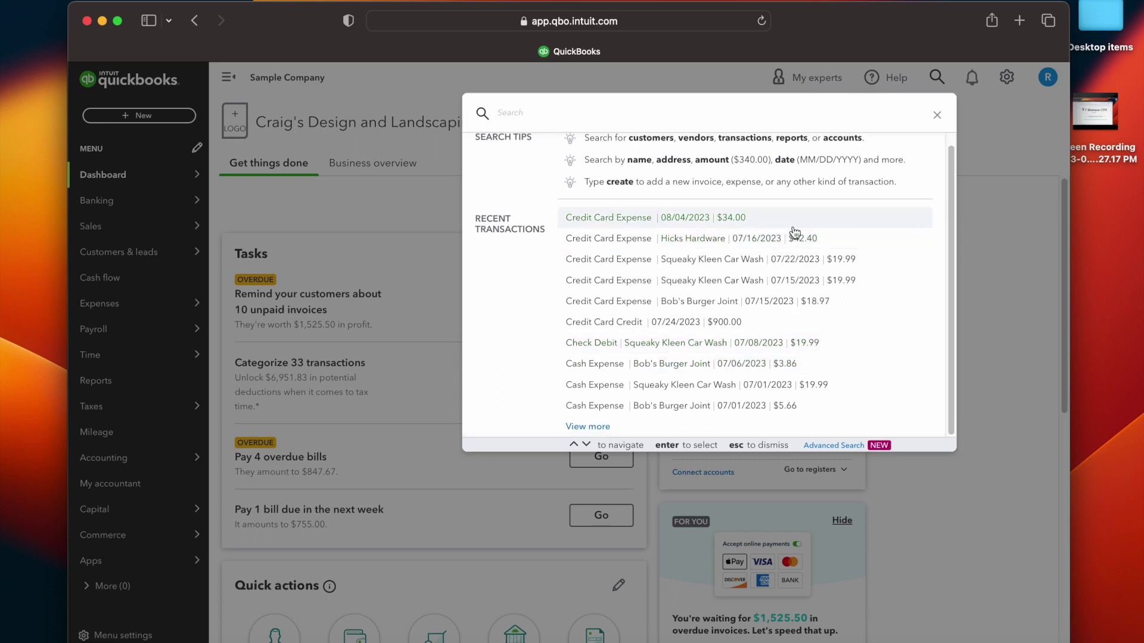
pyautogui.scroll(1, 796, 232)
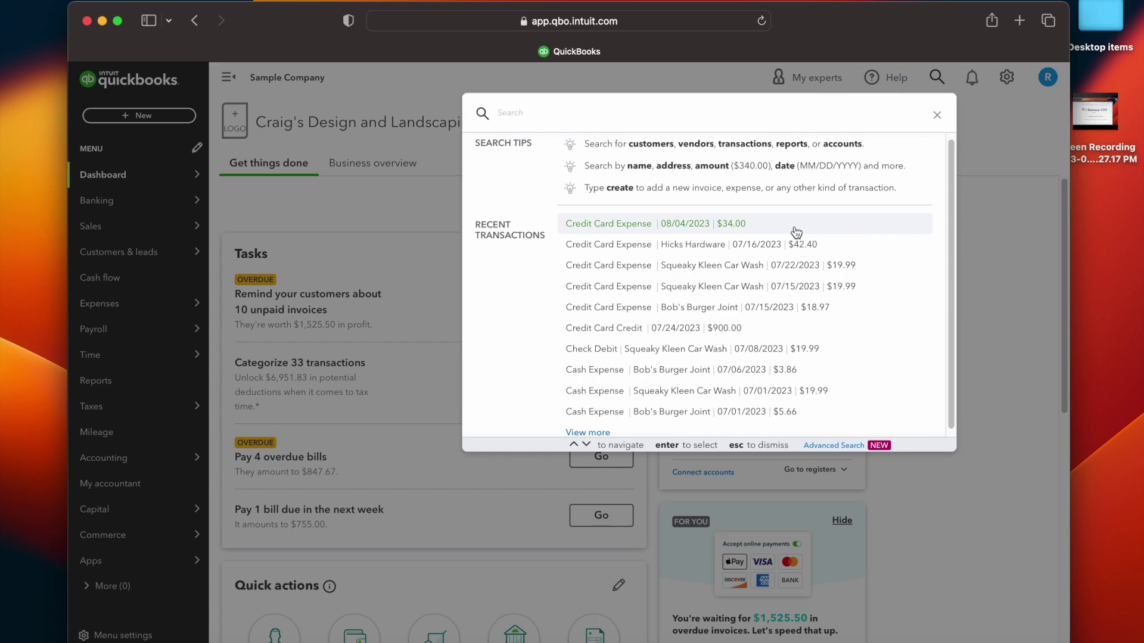
pyautogui.click(936, 116)
pyautogui.click(937, 78)
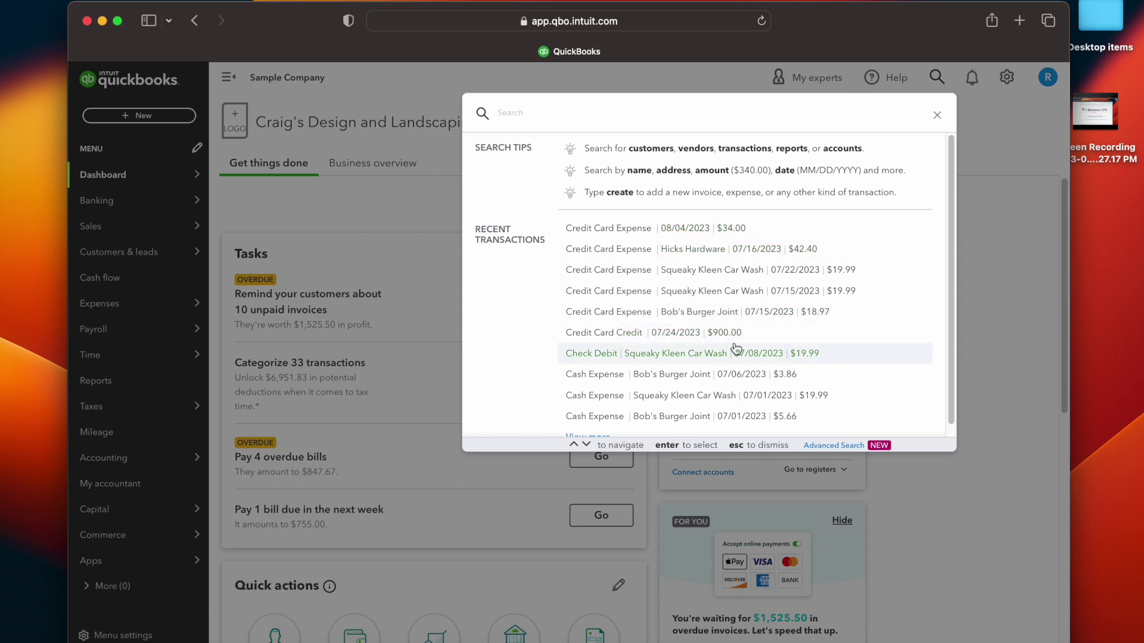
pyautogui.scroll(-1, 672, 331)
pyautogui.scroll(1, 672, 331)
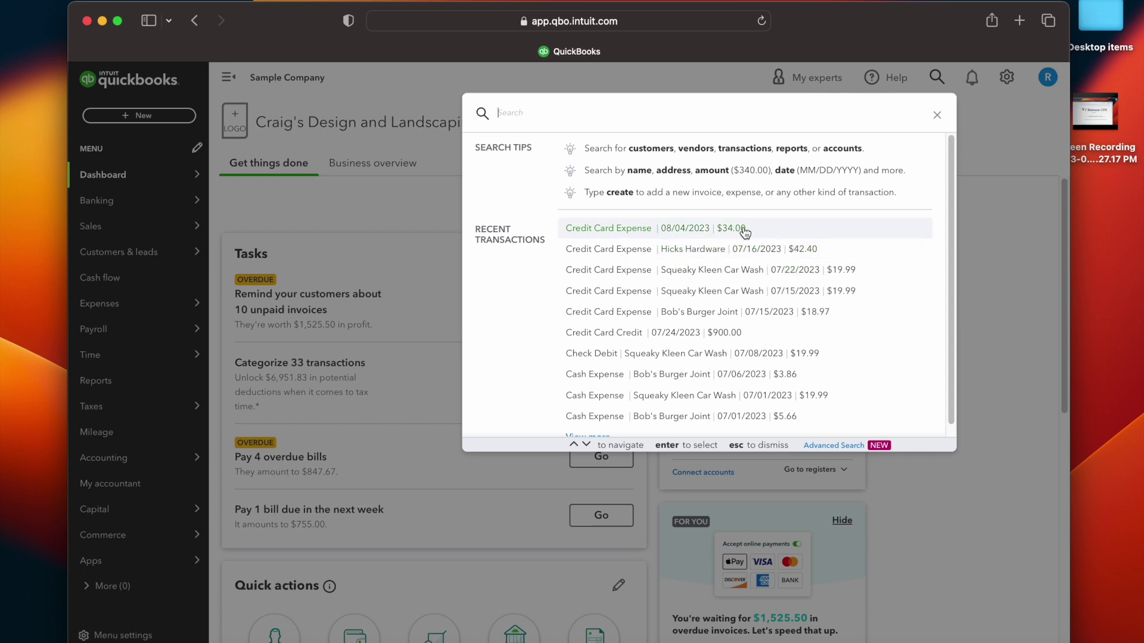
# Display the company's notifications and close them
pyautogui.click(968, 76)
pyautogui.click(971, 78)
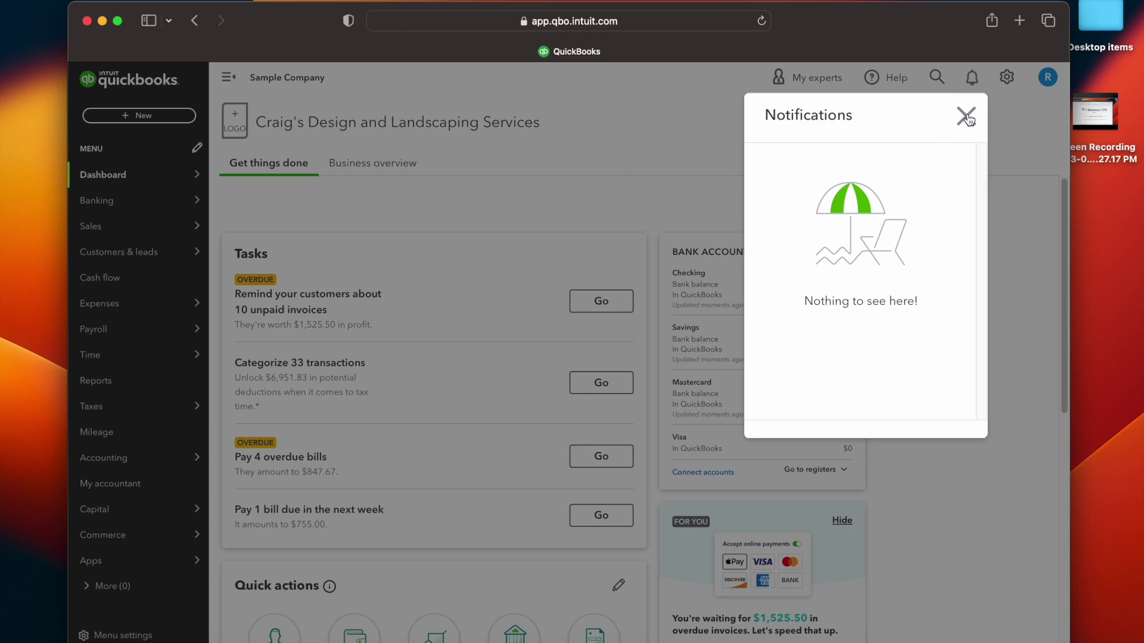
pyautogui.click(1006, 78)
# Switch the company to Business view and open its Business overview and Bookkeeping pages
pyautogui.click(1006, 80)
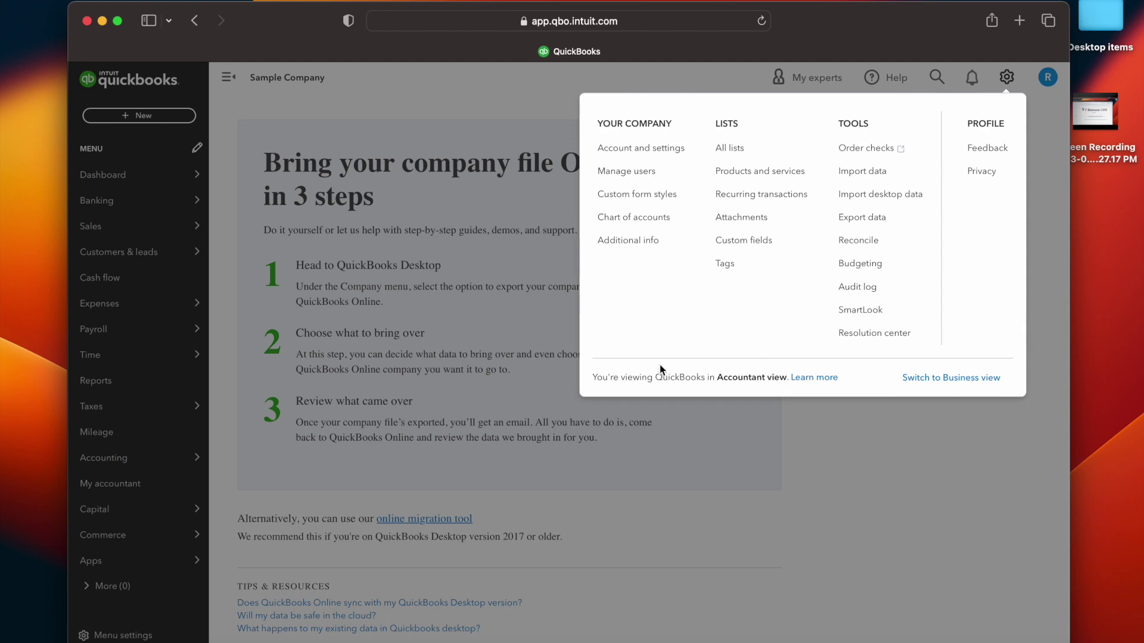
pyautogui.click(979, 381)
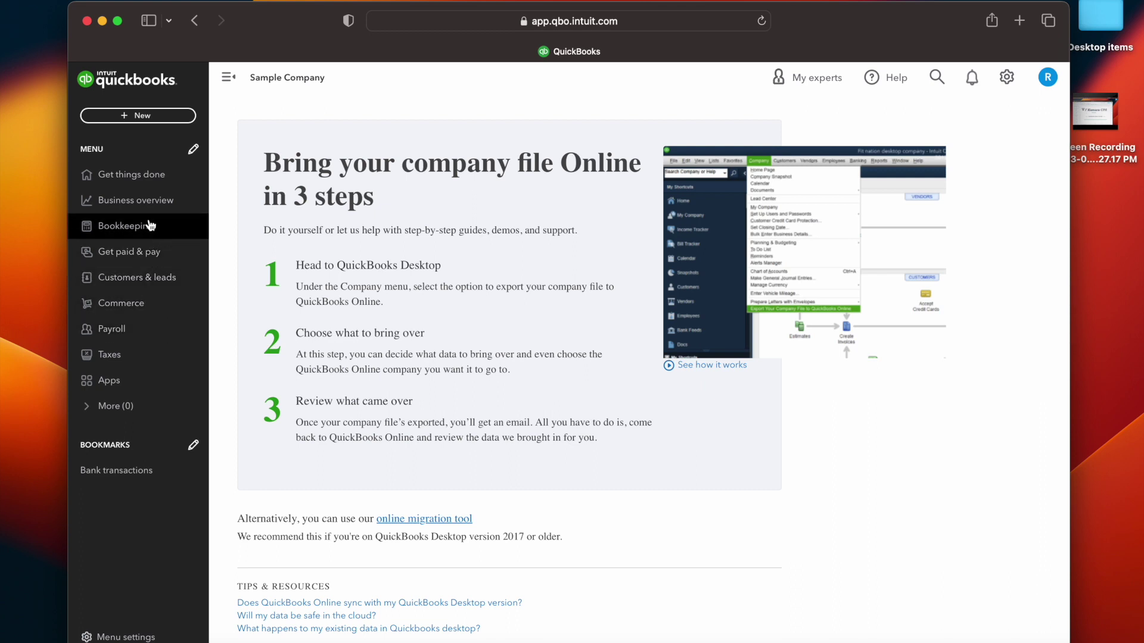
pyautogui.click(150, 202)
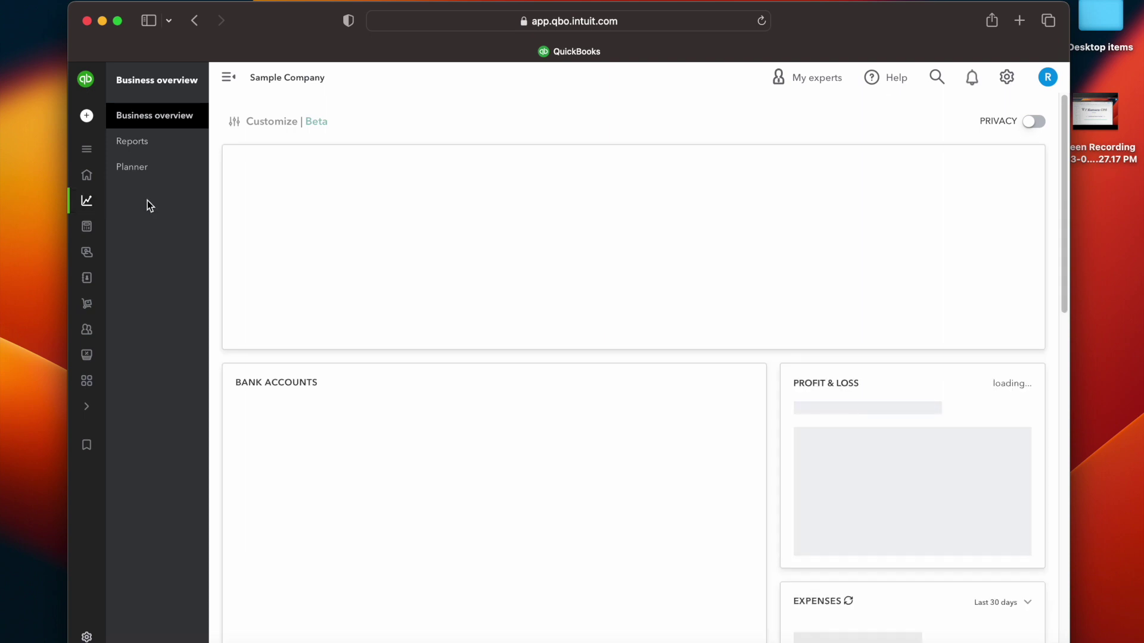
pyautogui.moveTo(82, 231)
pyautogui.click(132, 227)
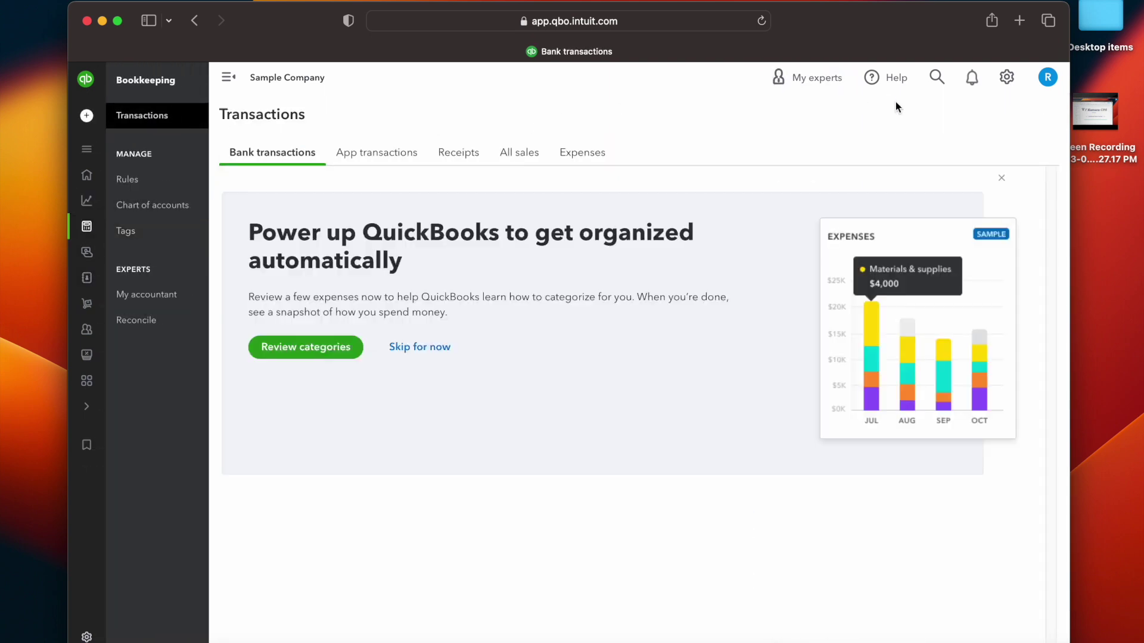
# Switch the company back to Accountant view and dismiss the bank connection introduction on the Banking page
pyautogui.click(1006, 76)
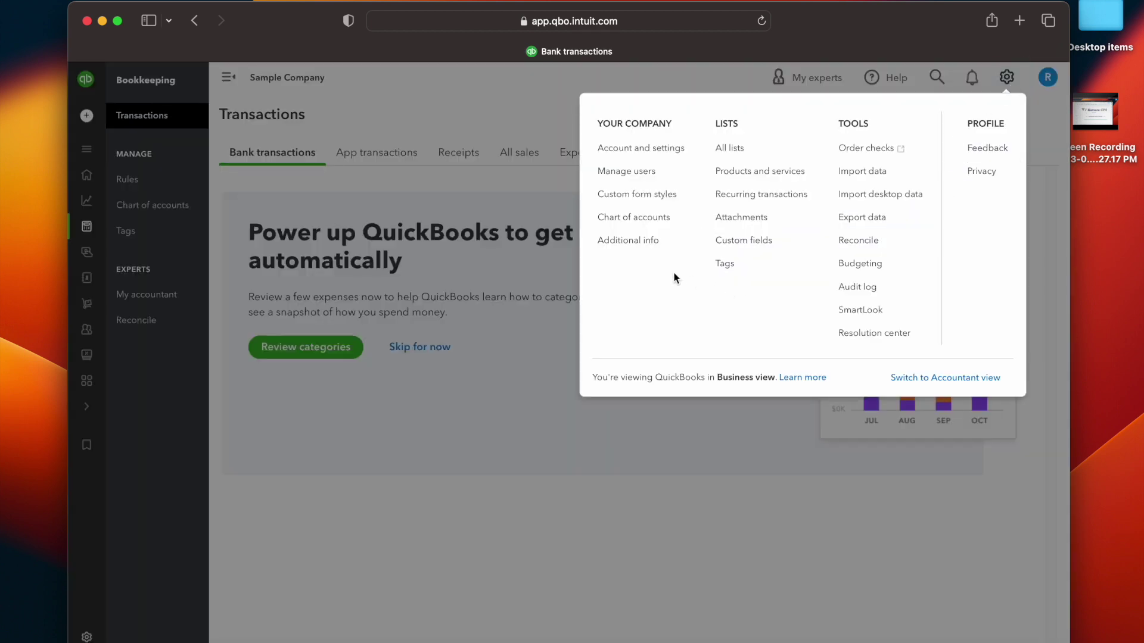
pyautogui.click(968, 380)
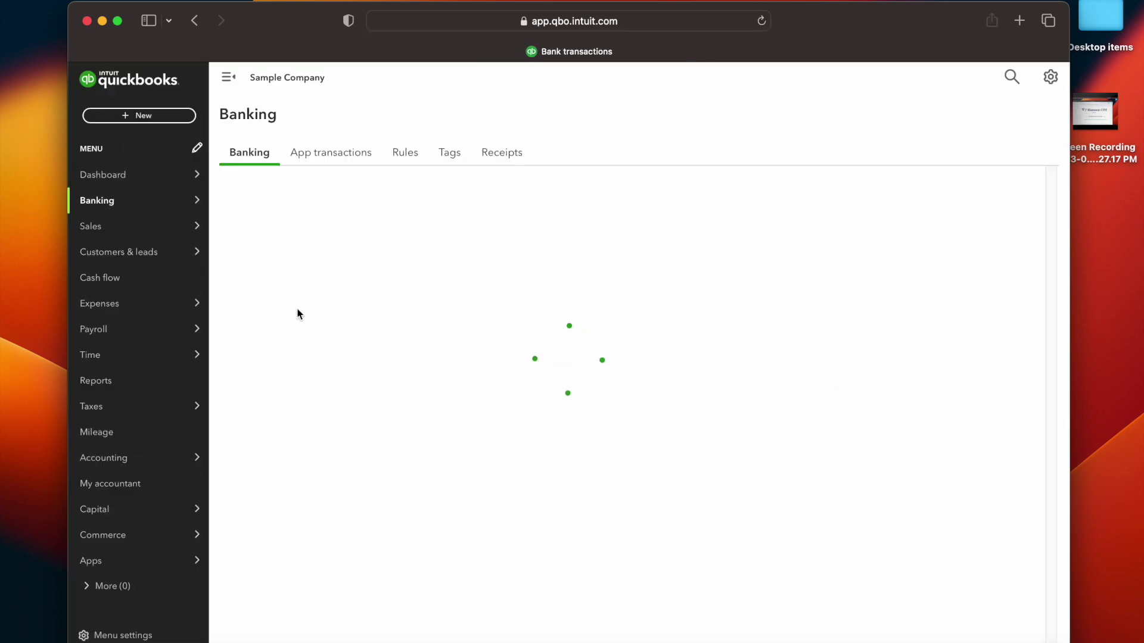
pyautogui.scroll(-2, 138, 475)
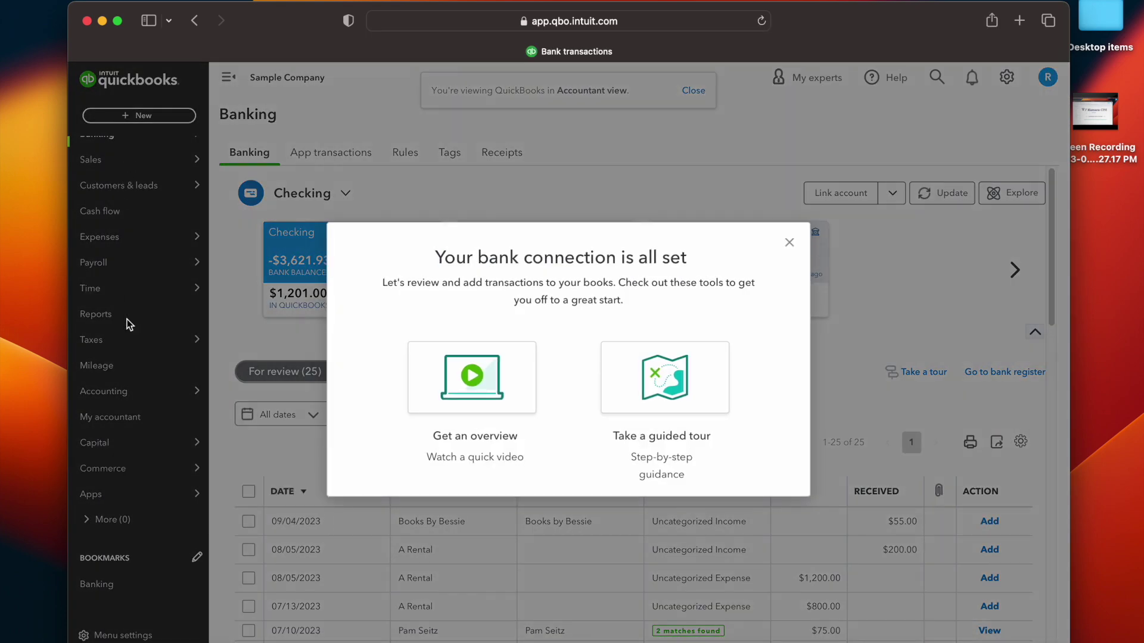
pyautogui.click(789, 242)
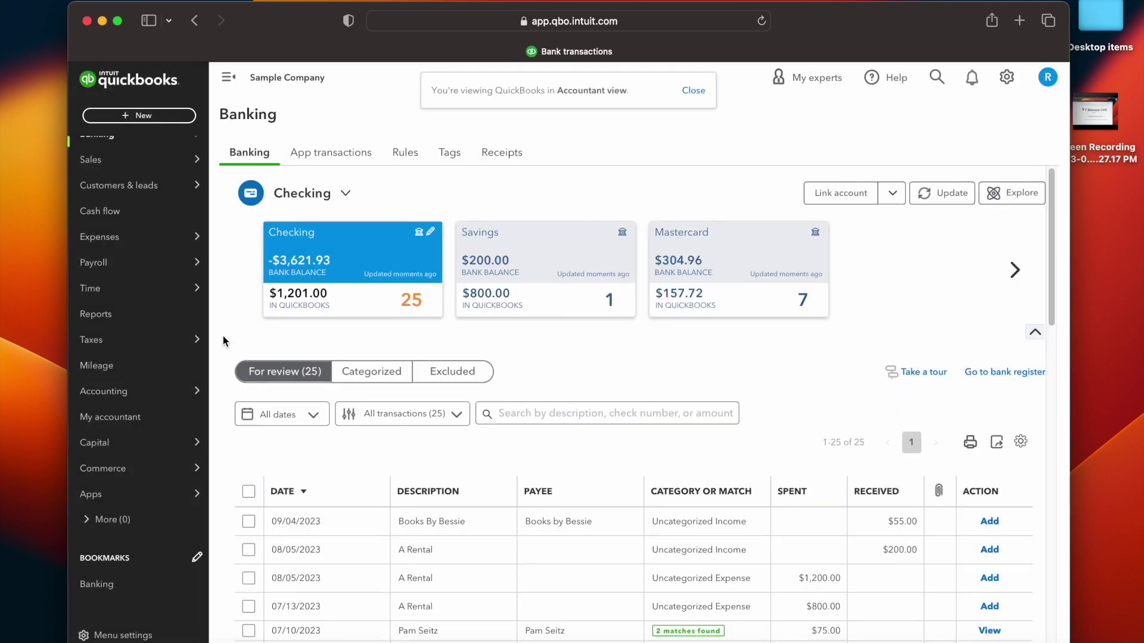
pyautogui.scroll(2, 115, 394)
# Review the submenus of the Accountant view's navigation, including Taxes, Customers & leads, Payroll and Accounting
pyautogui.moveTo(131, 410)
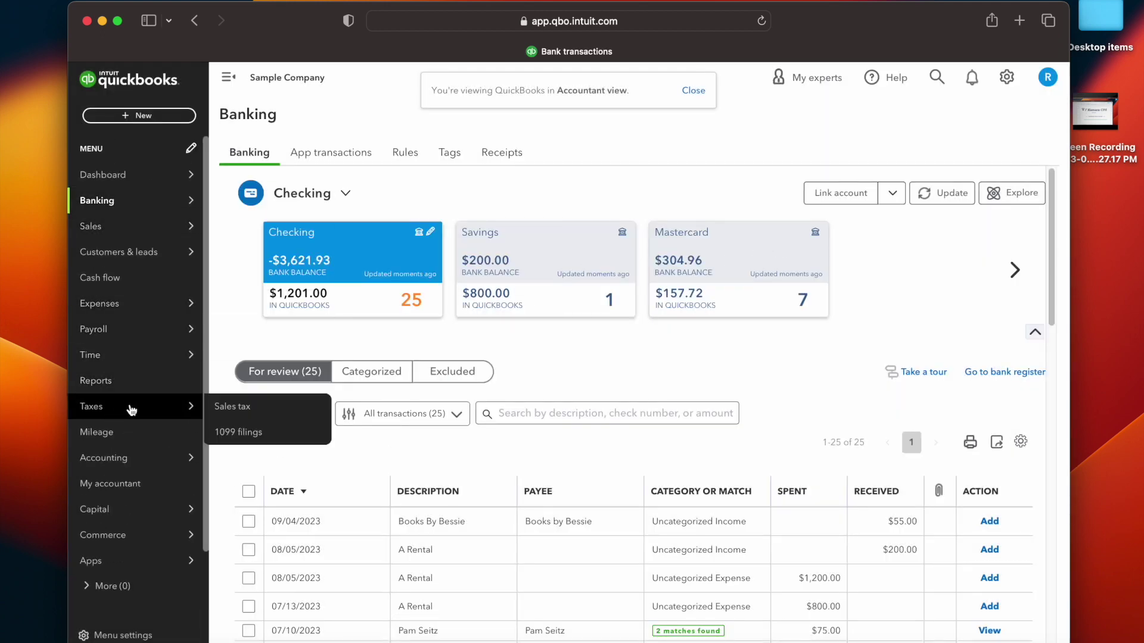
pyautogui.moveTo(195, 263)
pyautogui.moveTo(153, 197)
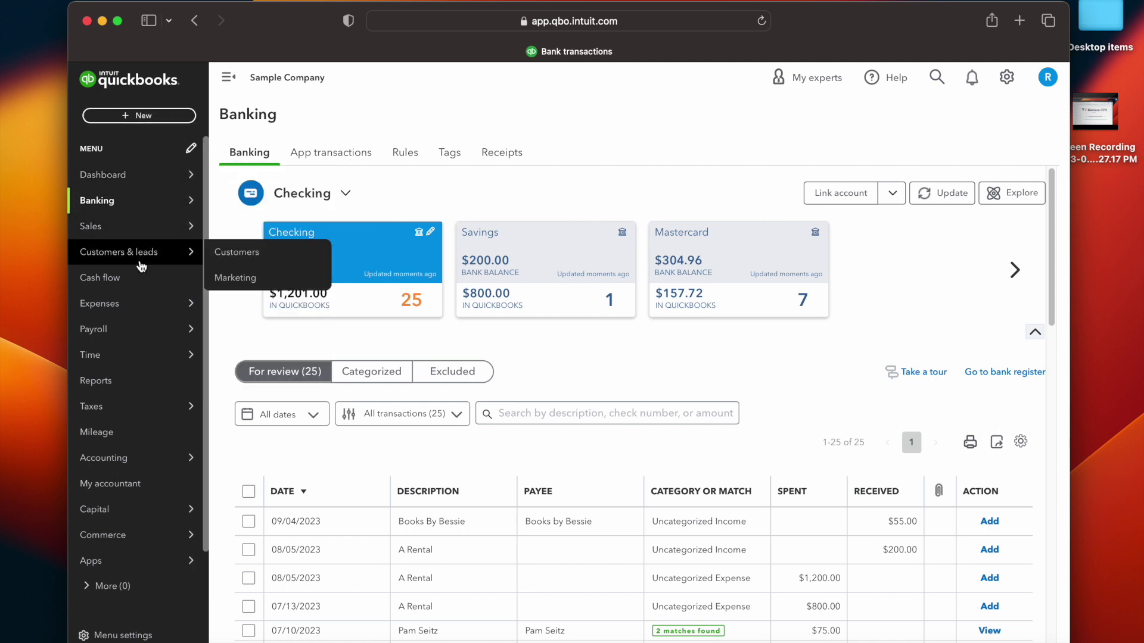
pyautogui.moveTo(149, 328)
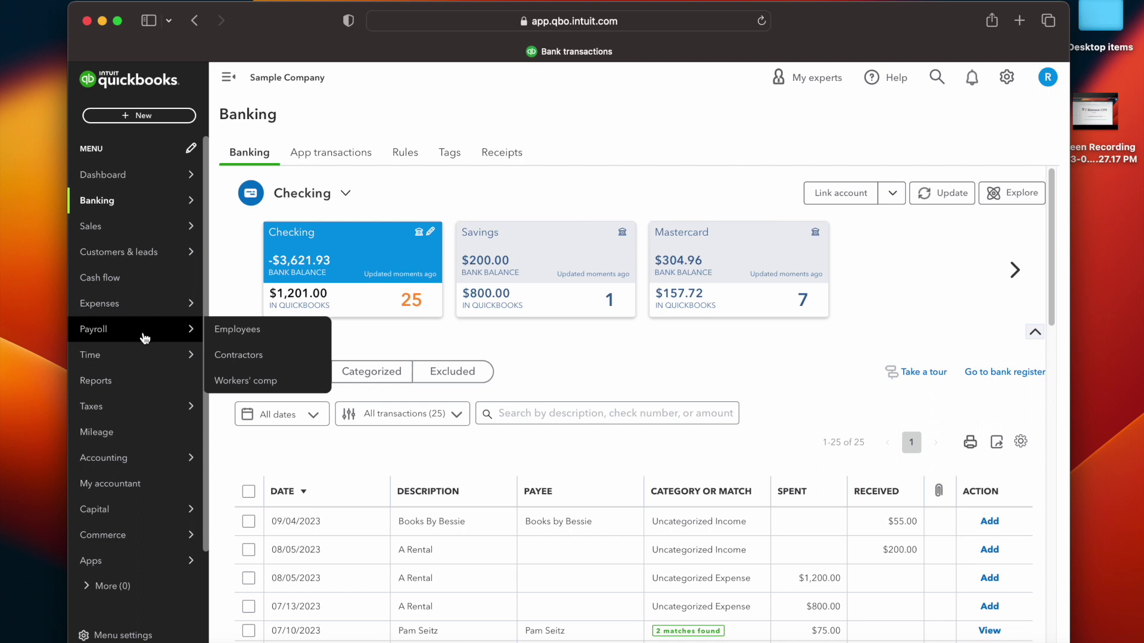
pyautogui.scroll(-3, 149, 339)
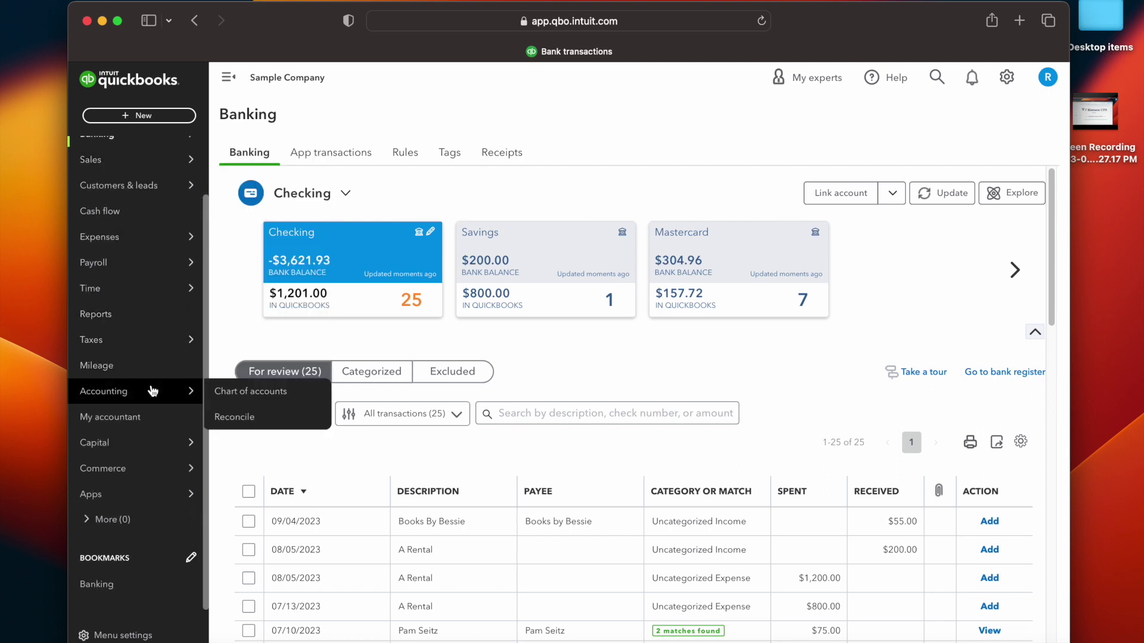
pyautogui.moveTo(112, 500)
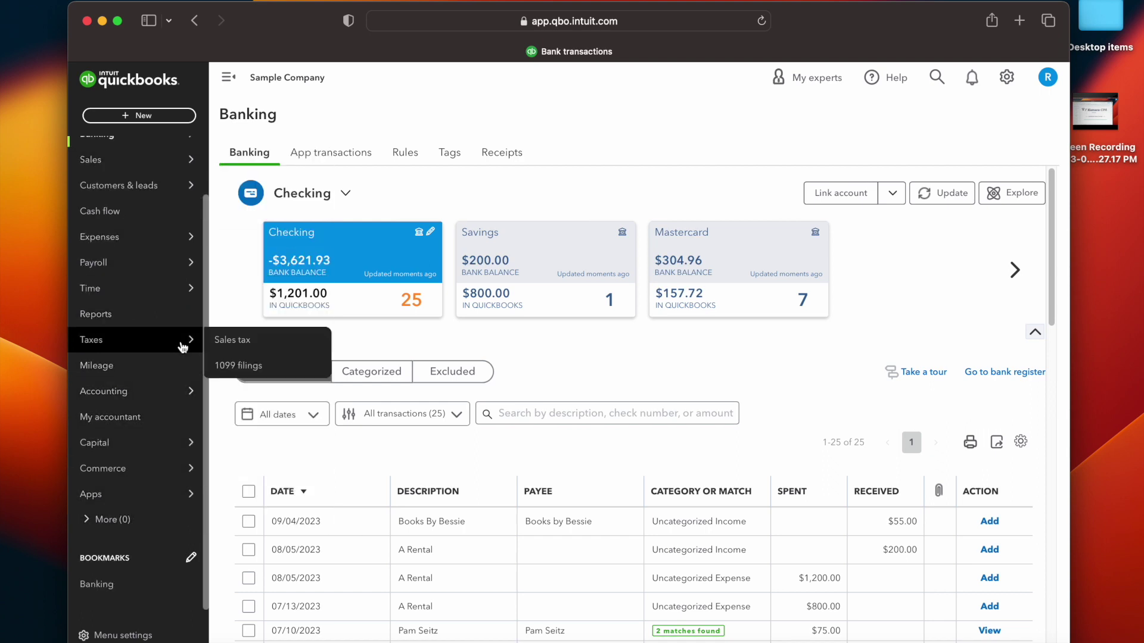
# Open the My accountant page and activate the email field for inviting an accountant
pyautogui.click(135, 427)
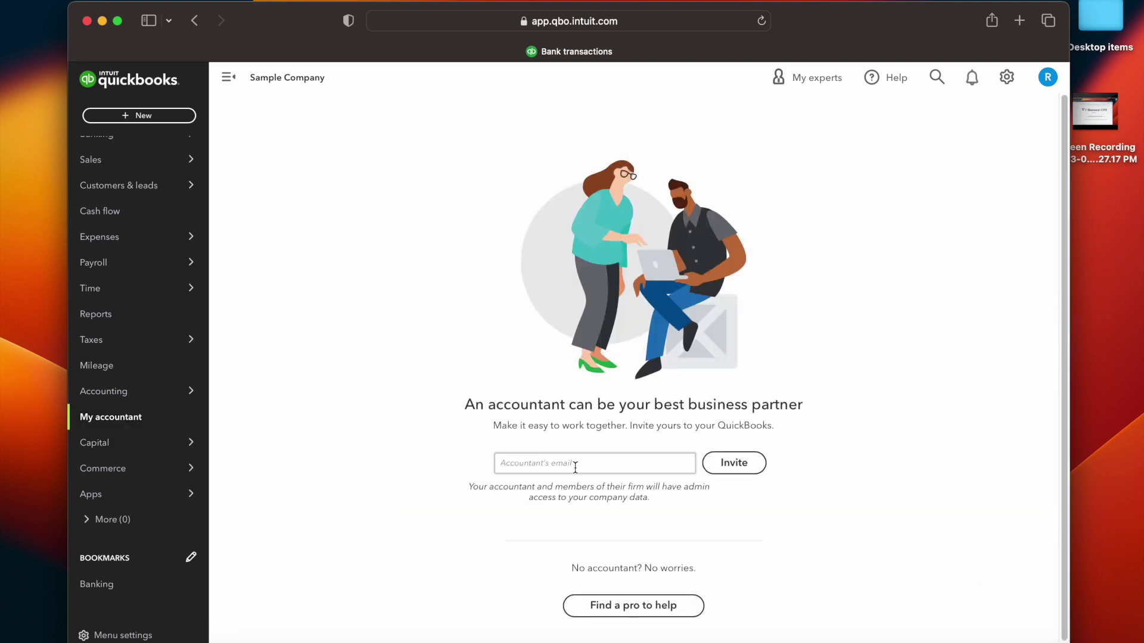
pyautogui.click(553, 470)
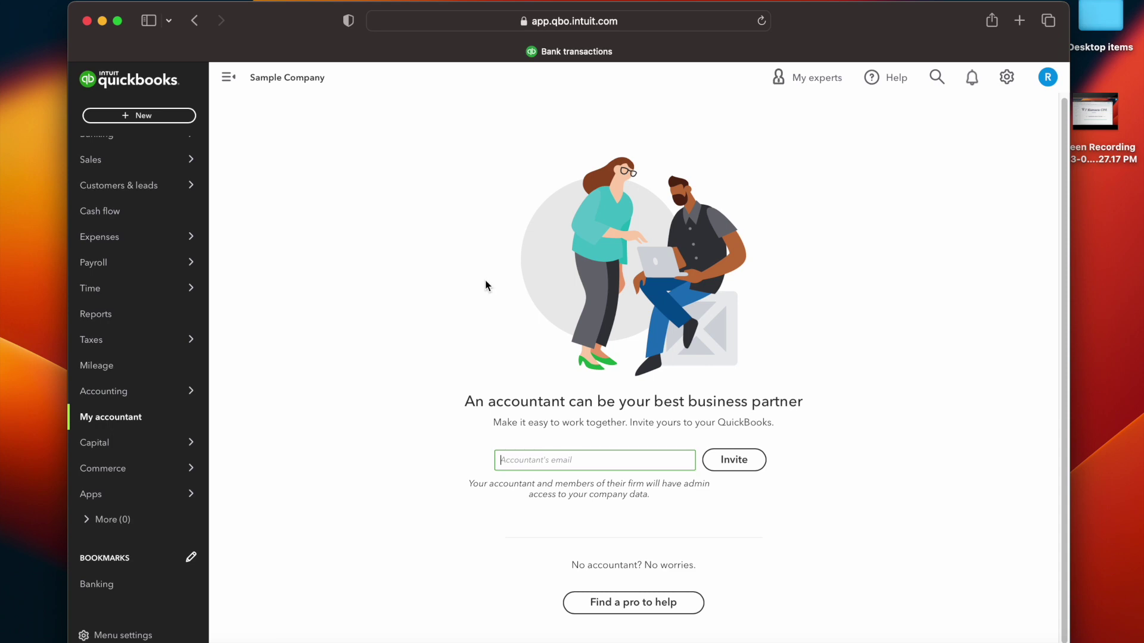
pyautogui.moveTo(117, 196)
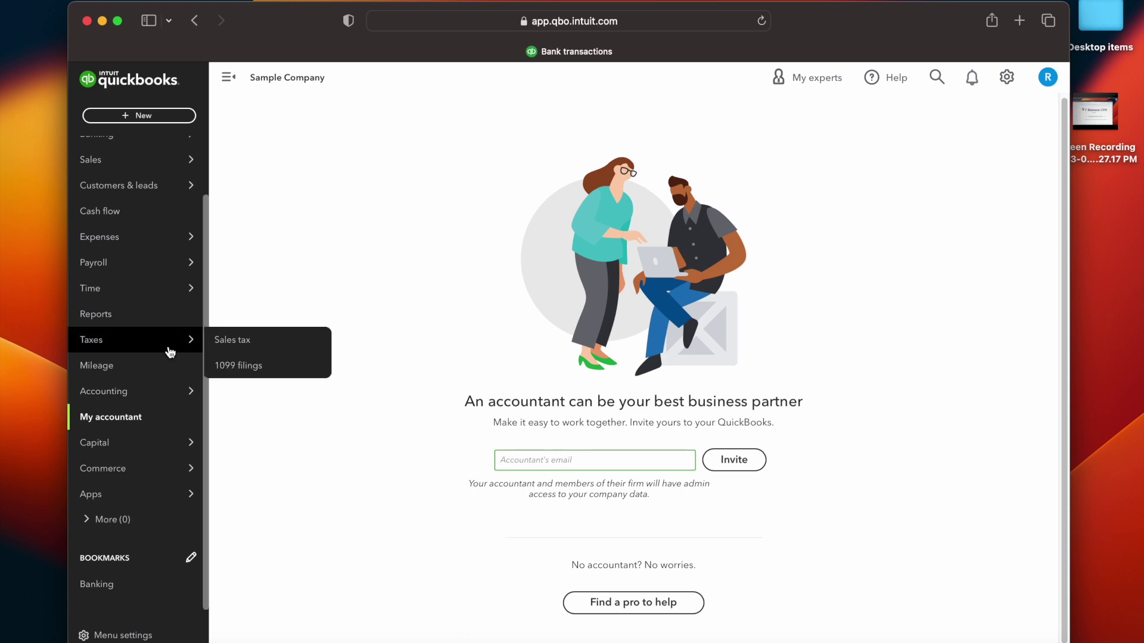
# Return to Accountant view and review the dashboard's Get things done page
pyautogui.click(1006, 77)
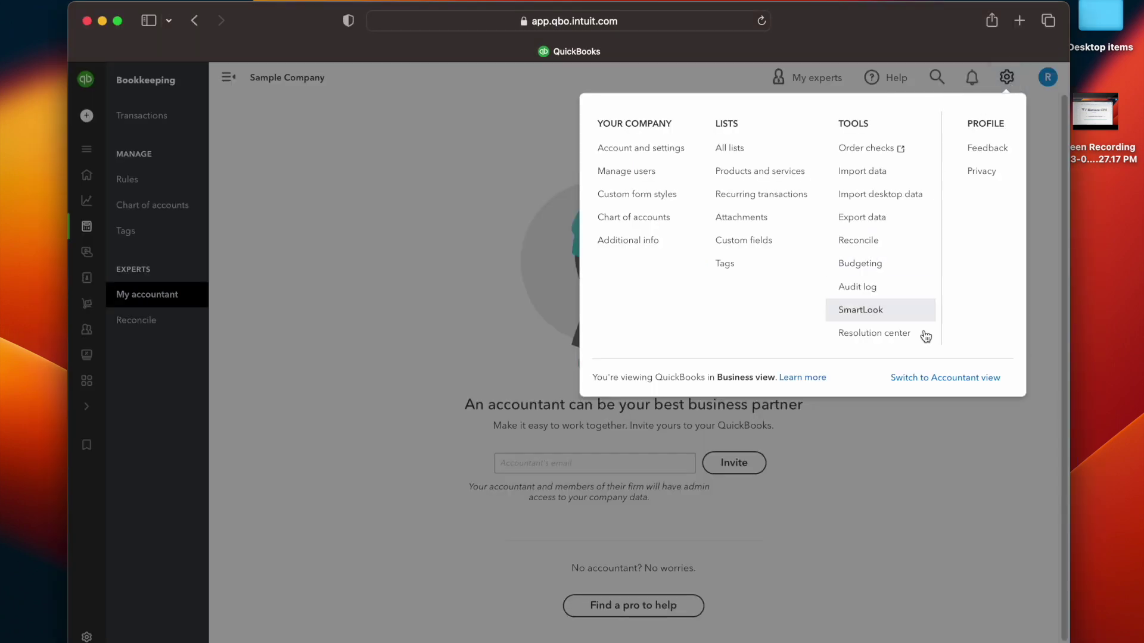
pyautogui.click(964, 378)
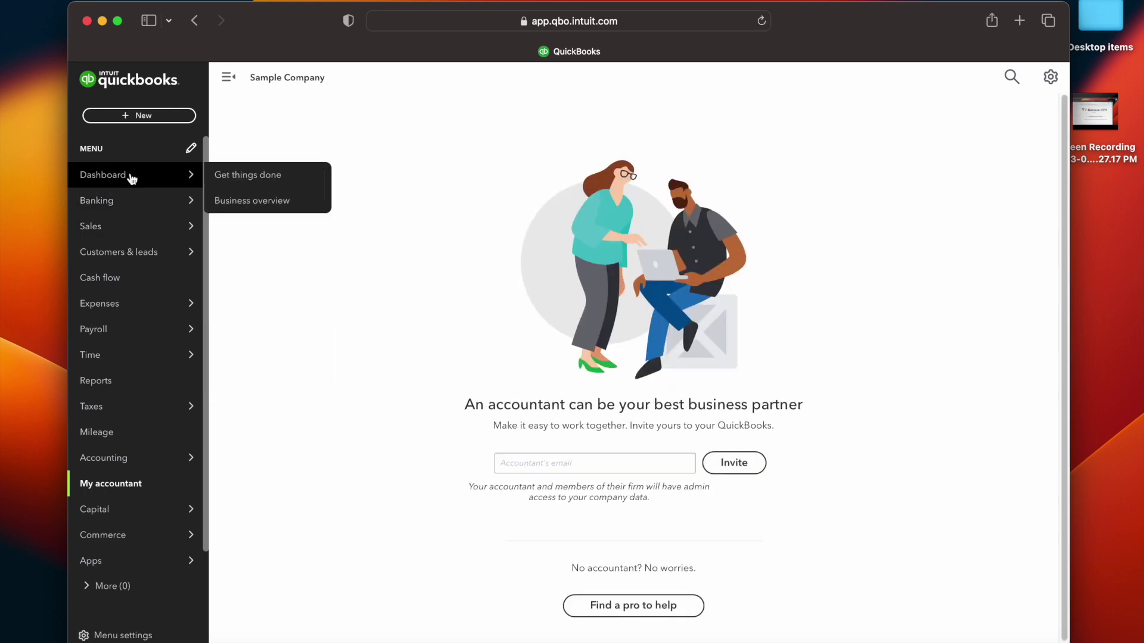
pyautogui.click(132, 176)
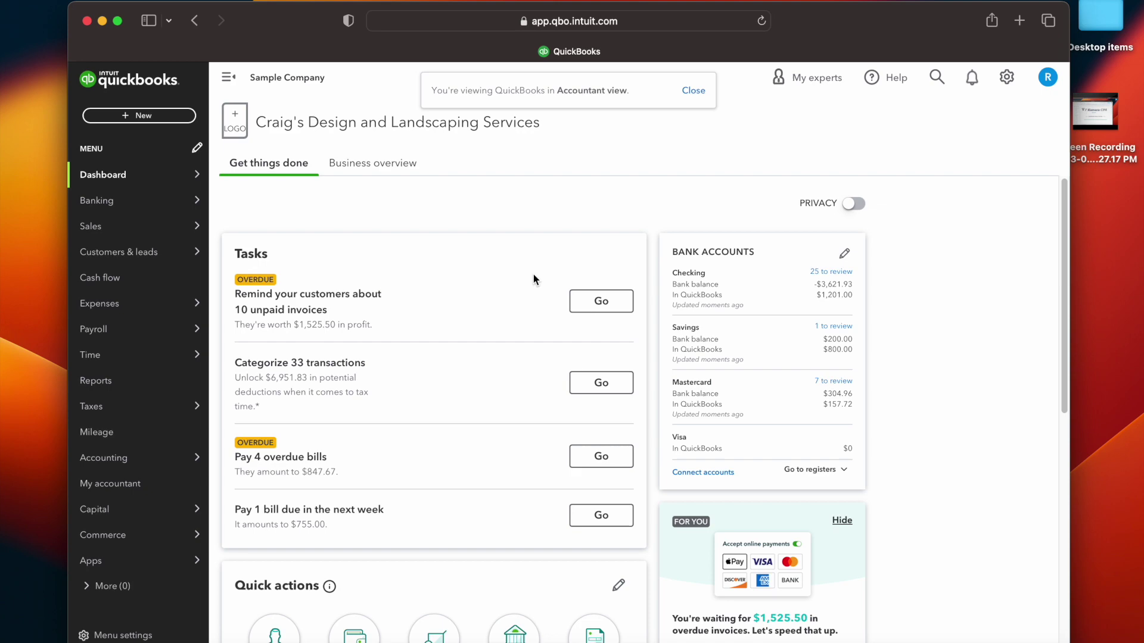
pyautogui.scroll(-5, 510, 289)
pyautogui.scroll(5, 510, 289)
# Show the dashboard's Business overview and review its cards from the cash flow forecast down to Invoices and Sales
pyautogui.click(376, 164)
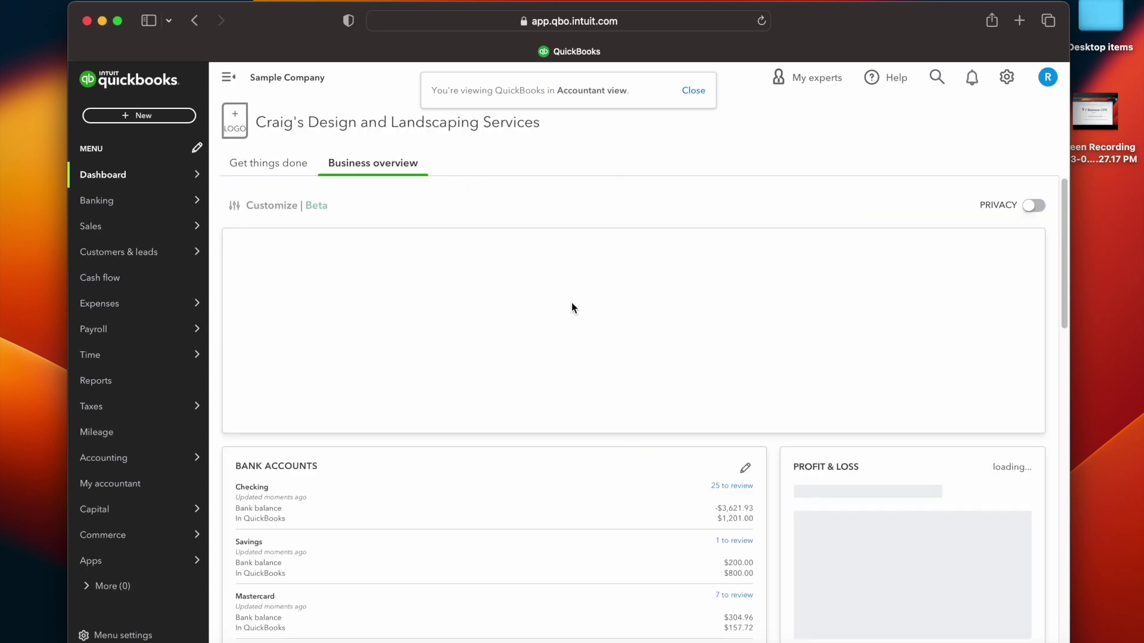
pyautogui.scroll(-1, 602, 339)
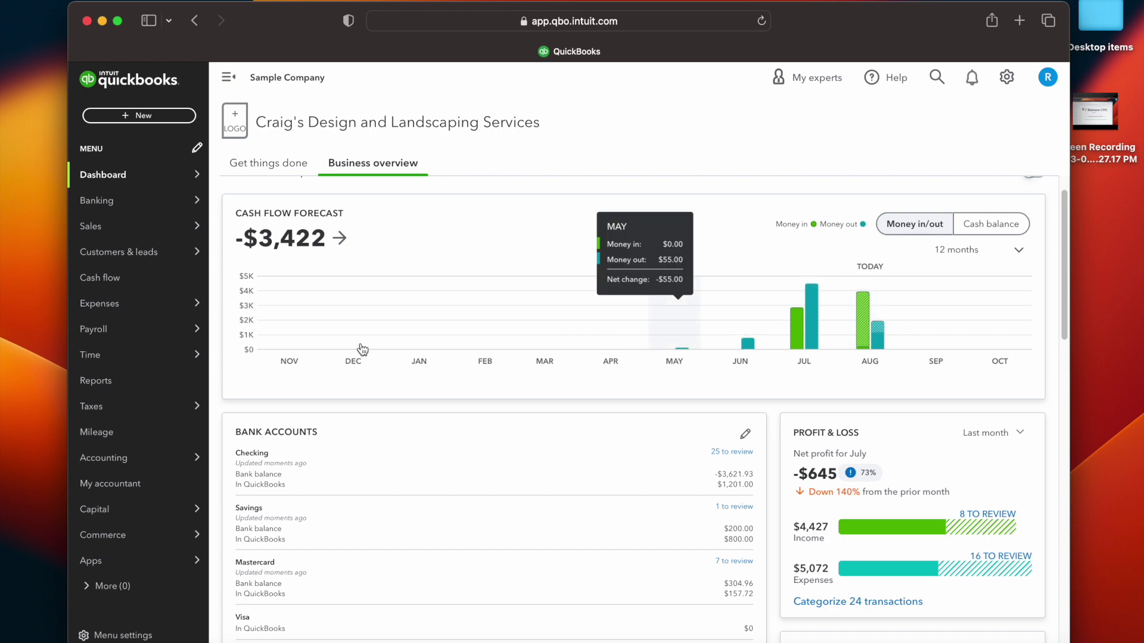
pyautogui.scroll(-10, 759, 404)
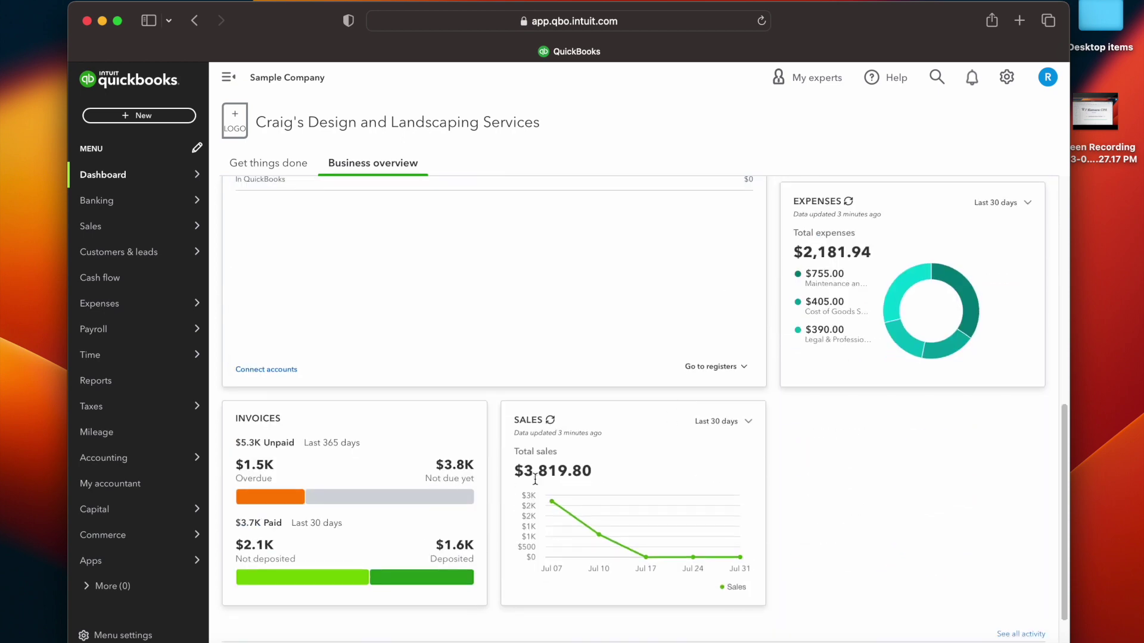
pyautogui.scroll(-1, 369, 468)
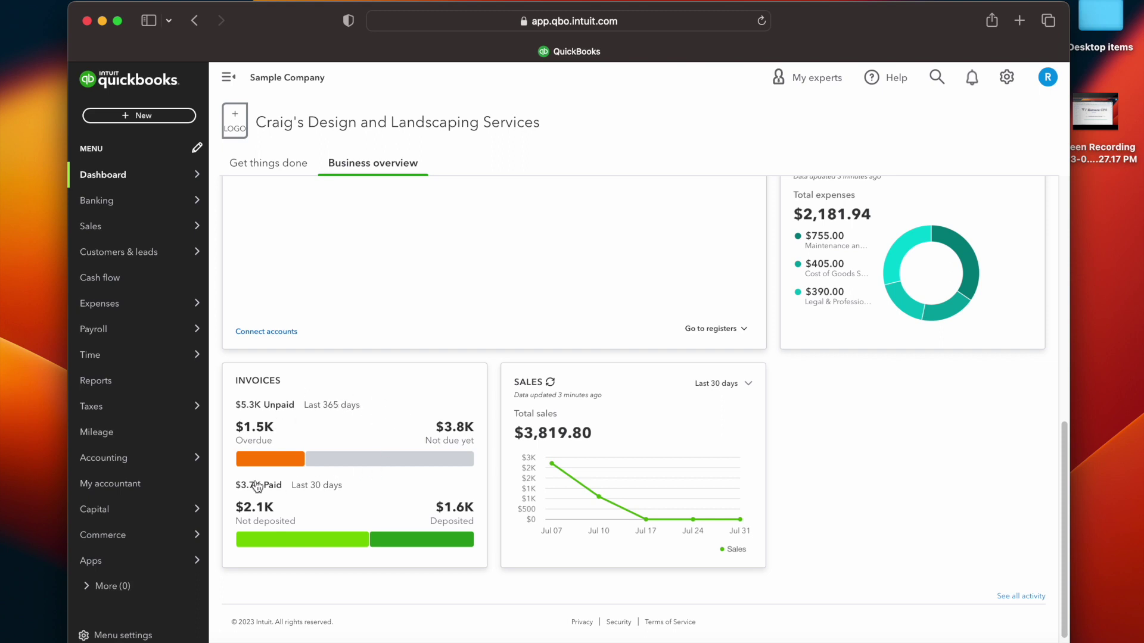
# Open the invoice list from the Not deposited bar of the Invoices card and review its entries
pyautogui.click(309, 539)
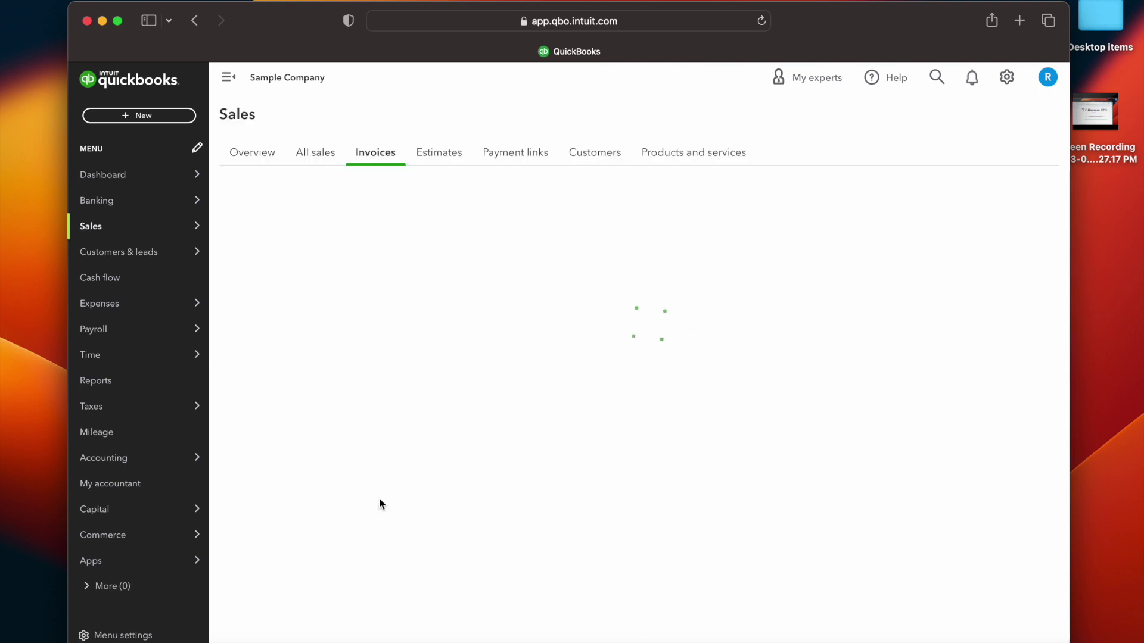
pyautogui.scroll(-15, 741, 447)
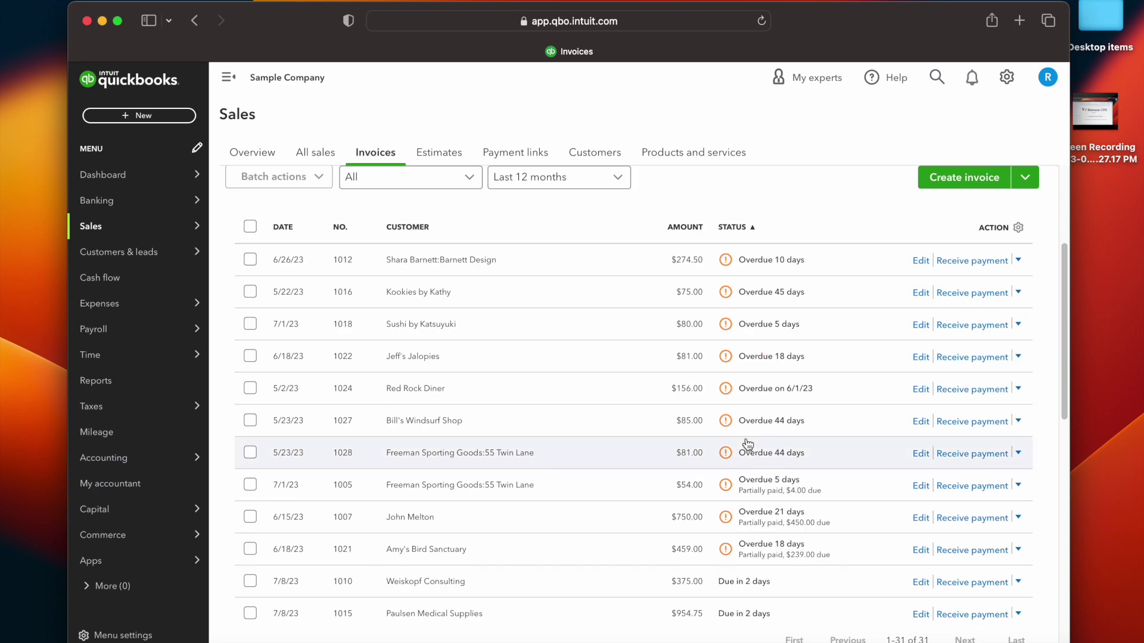
pyautogui.scroll(15, 644, 451)
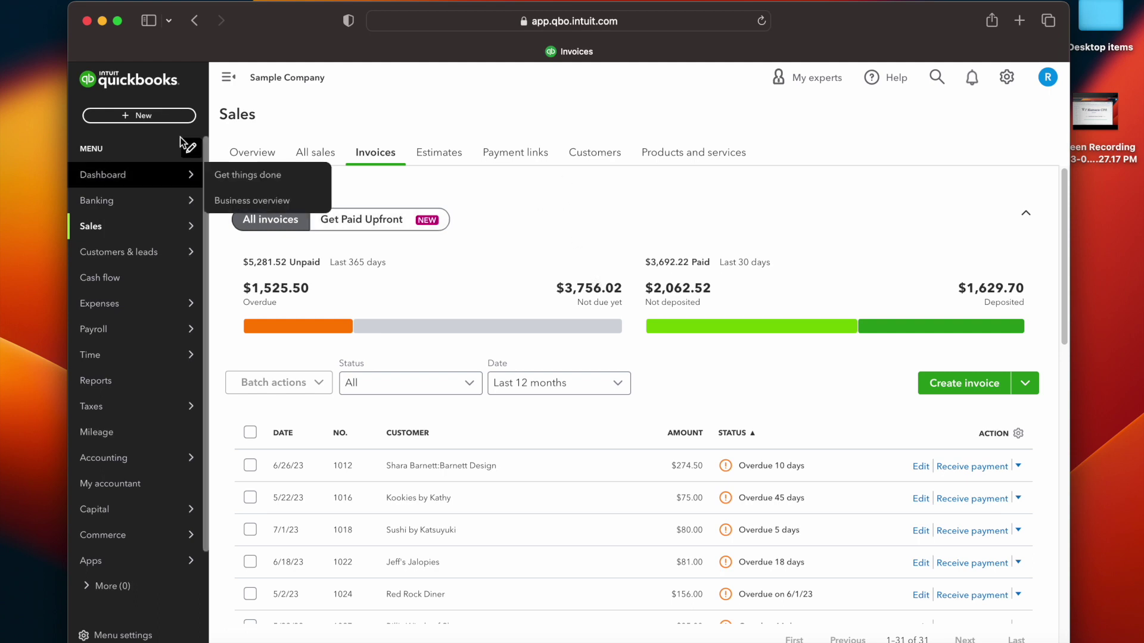
# Return to the dashboard's Business overview and review its cash flow forecast, bank accounts, profit and loss, and expenses
pyautogui.click(119, 88)
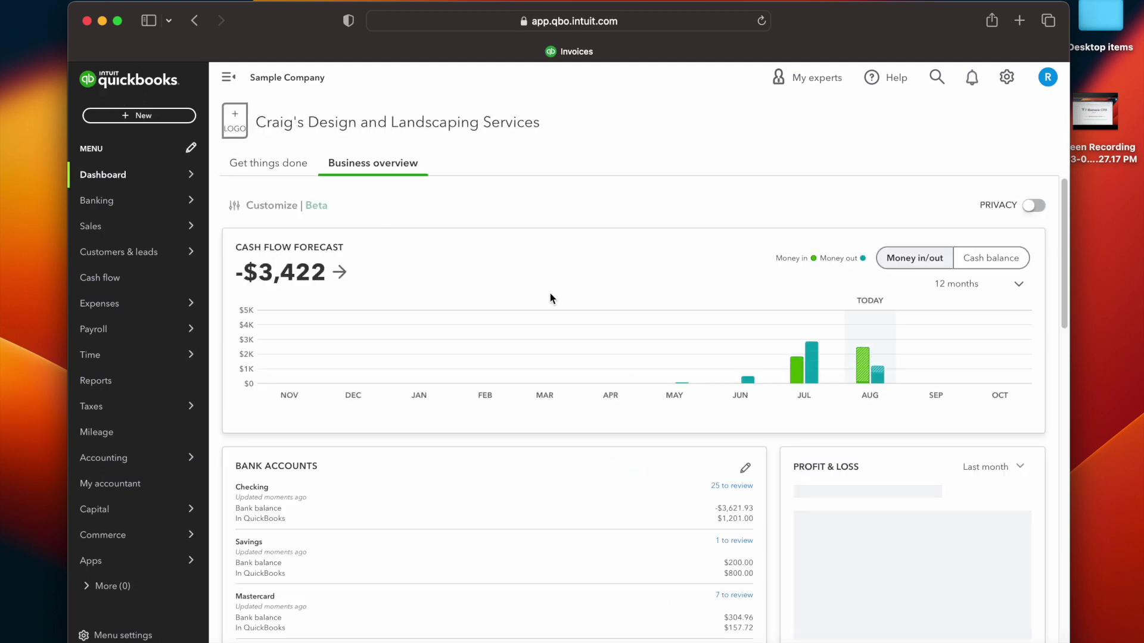
pyautogui.scroll(-5, 619, 442)
pyautogui.scroll(5, 603, 434)
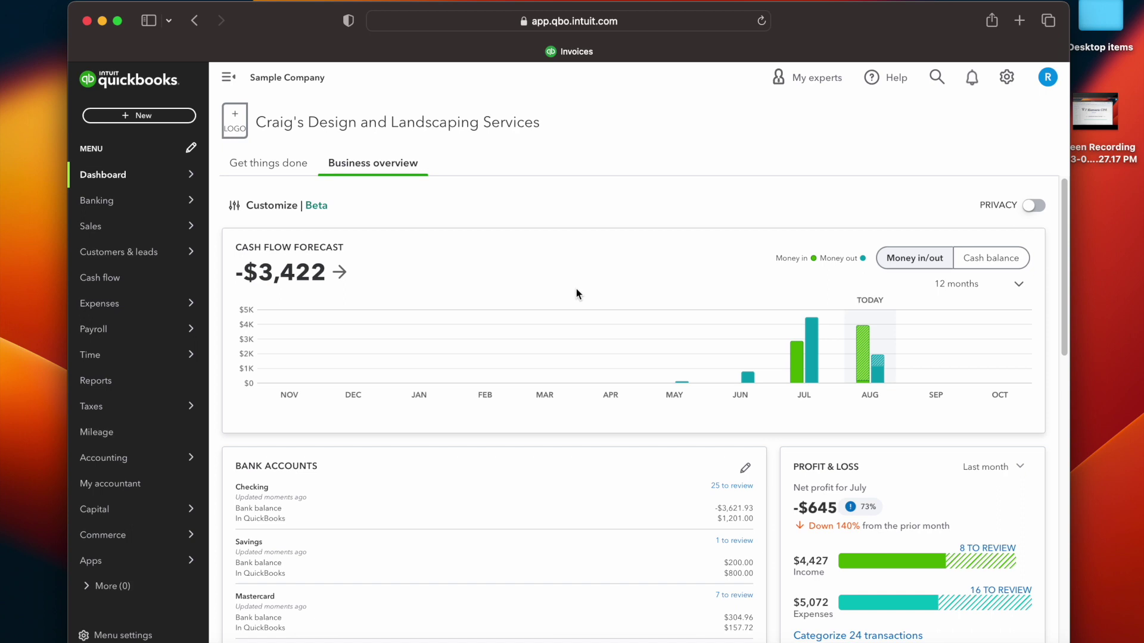
pyautogui.scroll(-3, 558, 459)
pyautogui.scroll(3, 649, 423)
pyautogui.scroll(-7, 868, 409)
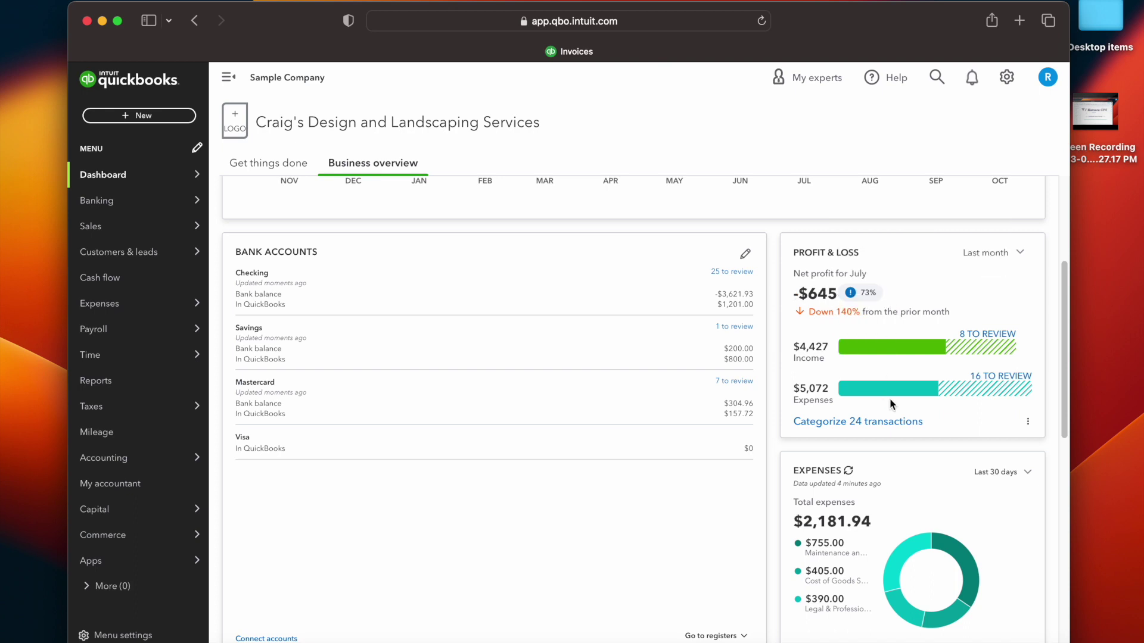
# Open the Checking account from the dashboard's Bank accounts card and review its transactions for review
pyautogui.moveTo(893, 404)
pyautogui.scroll(2, 669, 416)
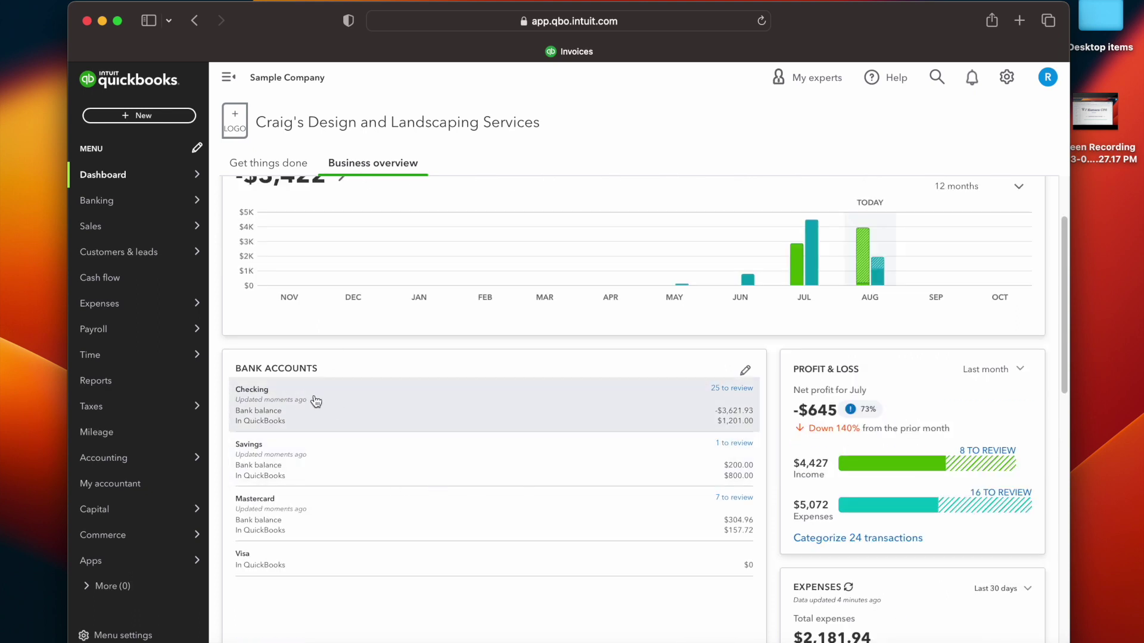
pyautogui.click(432, 399)
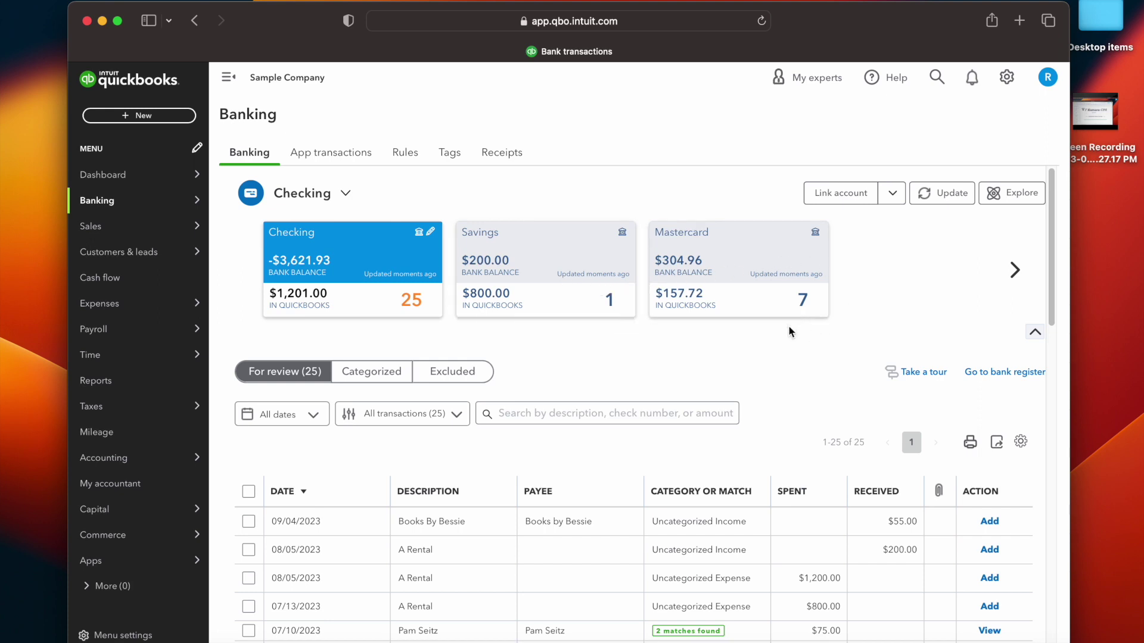
pyautogui.scroll(-2, 664, 329)
pyautogui.scroll(2, 610, 291)
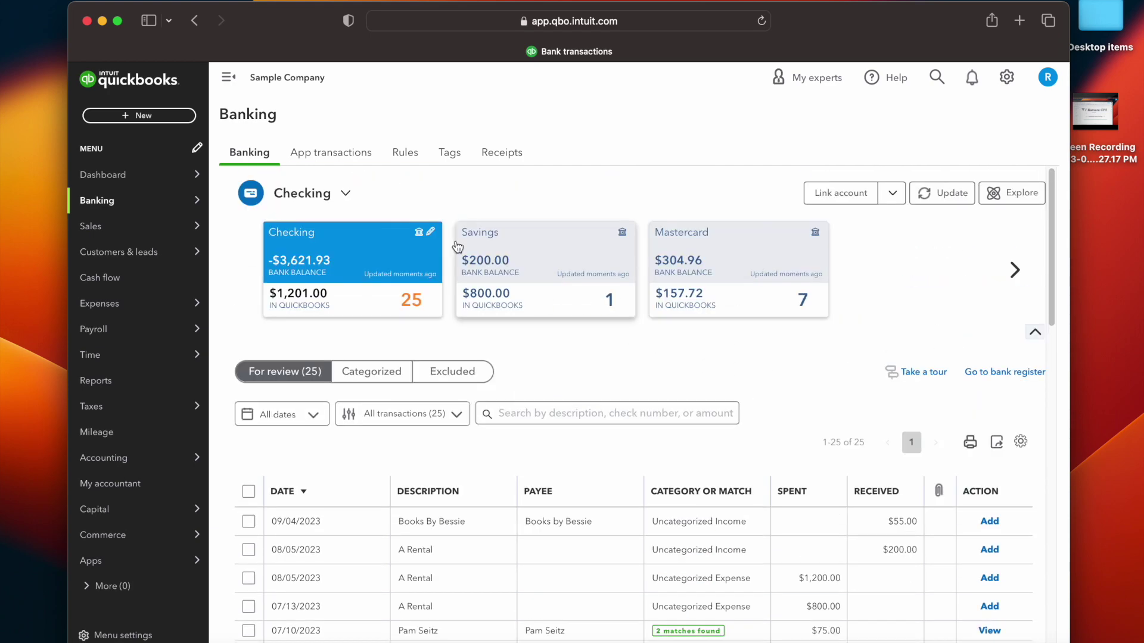
# Return to the dashboard's Business overview and review its cards from Bank accounts down to Invoices and Sales
pyautogui.click(120, 174)
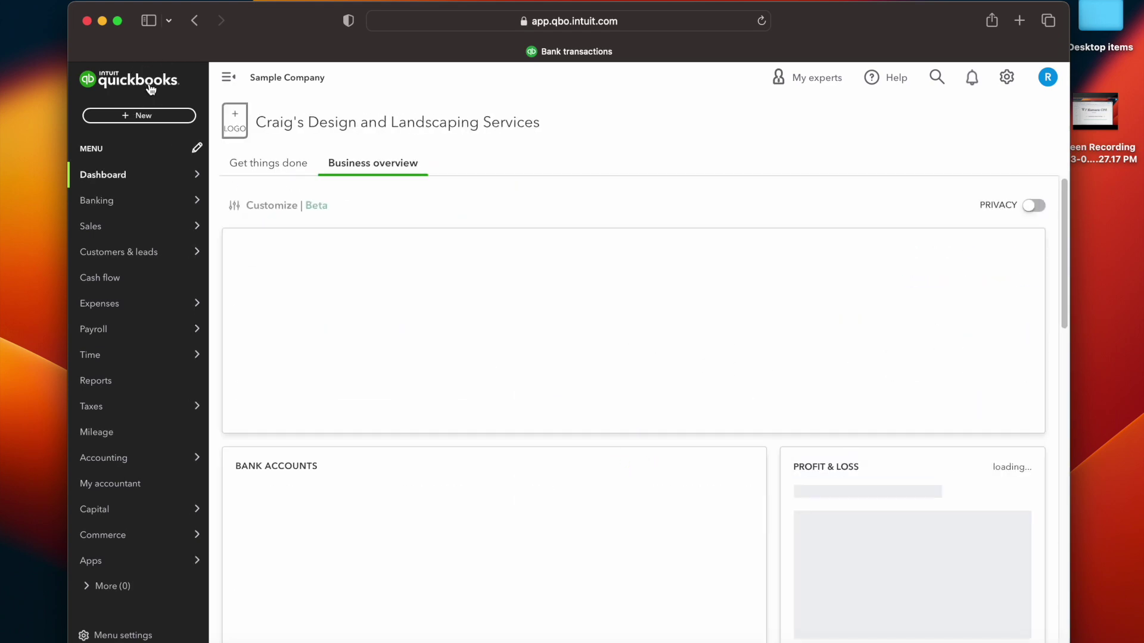
pyautogui.scroll(-2, 549, 352)
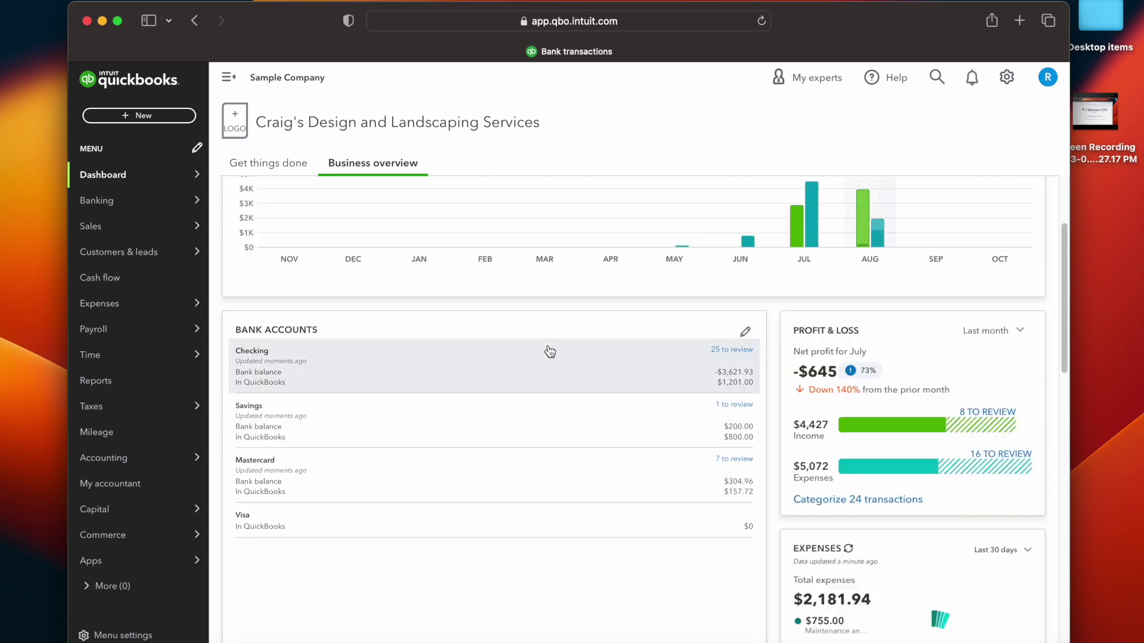
pyautogui.scroll(-2, 718, 390)
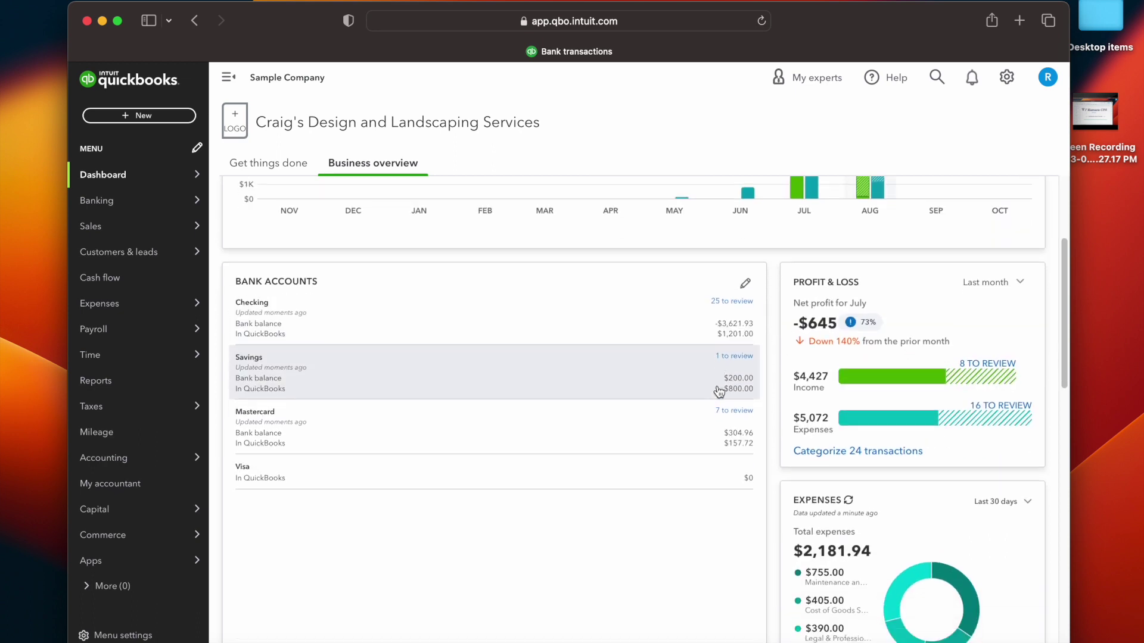
pyautogui.scroll(-3, 720, 389)
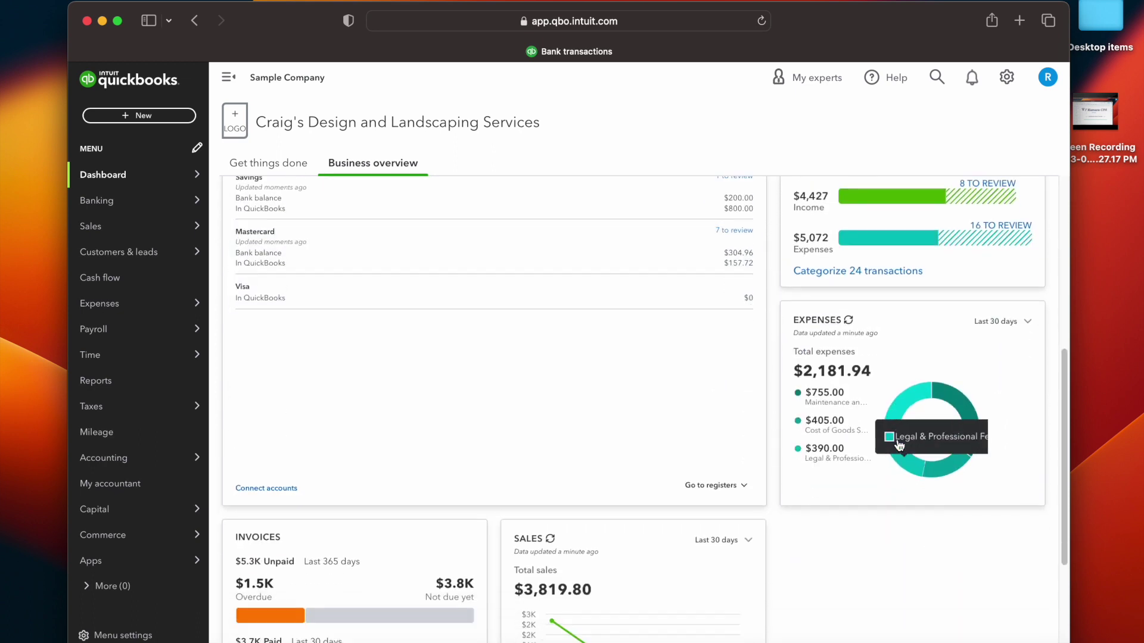
pyautogui.scroll(-3, 887, 434)
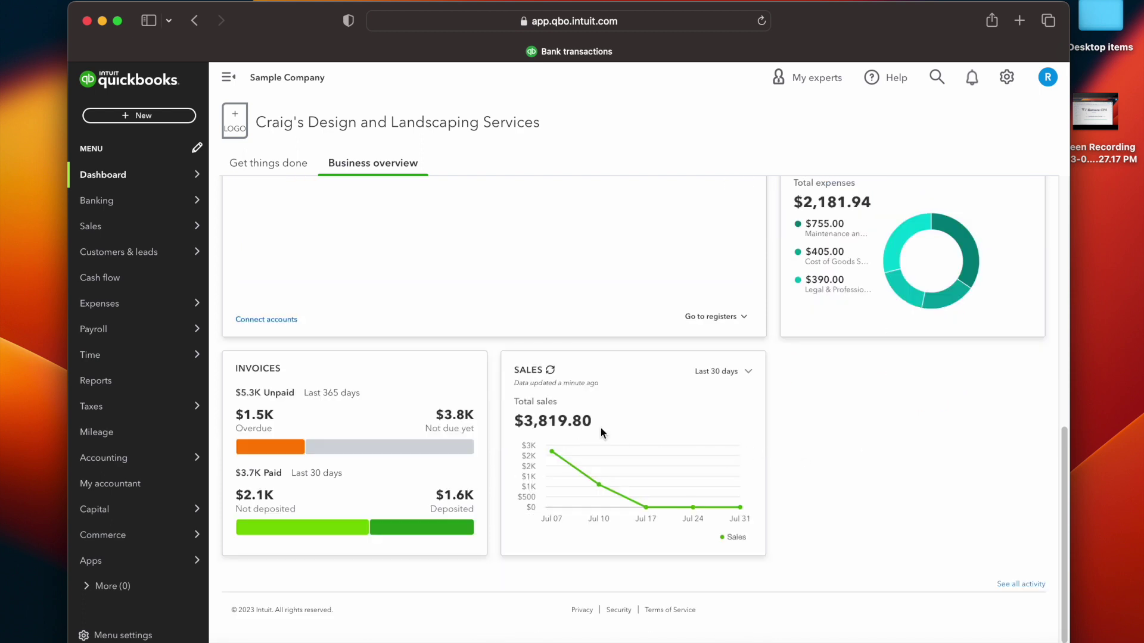
# Open the Sales by Customer Detail report from the Sales card's graph and review it down to the total
pyautogui.click(577, 481)
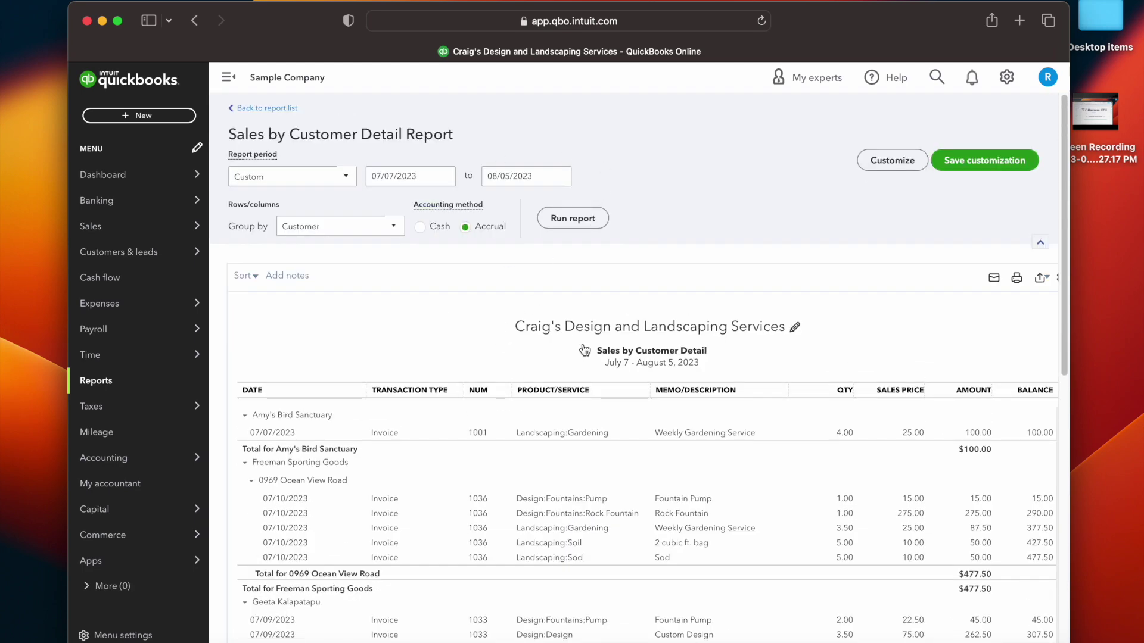
pyautogui.scroll(-15, 481, 366)
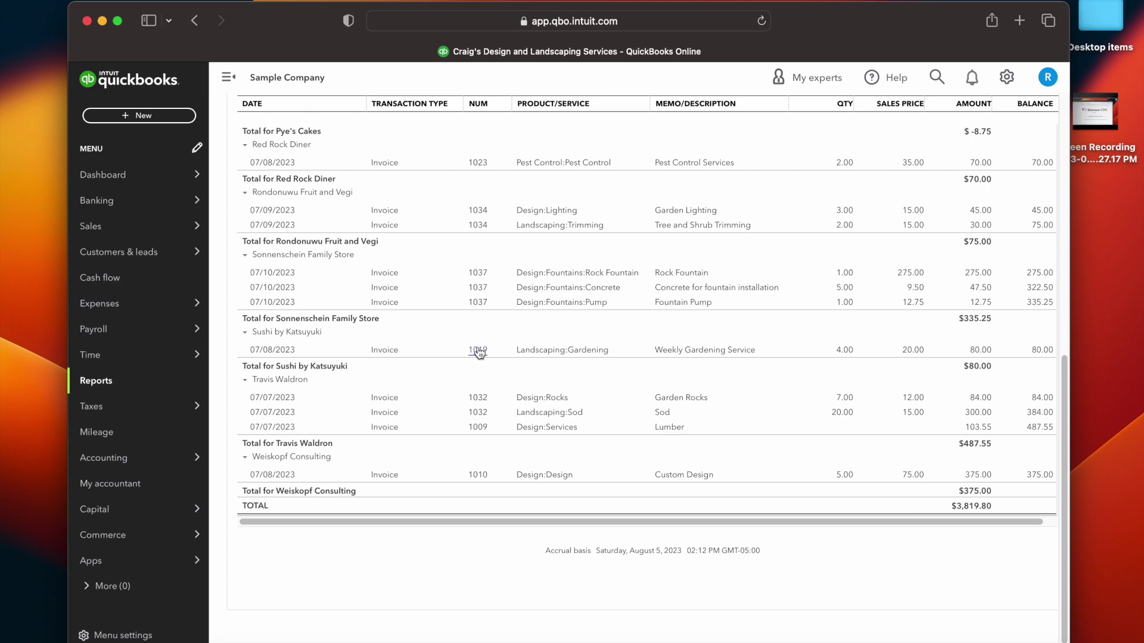
pyautogui.scroll(15, 481, 345)
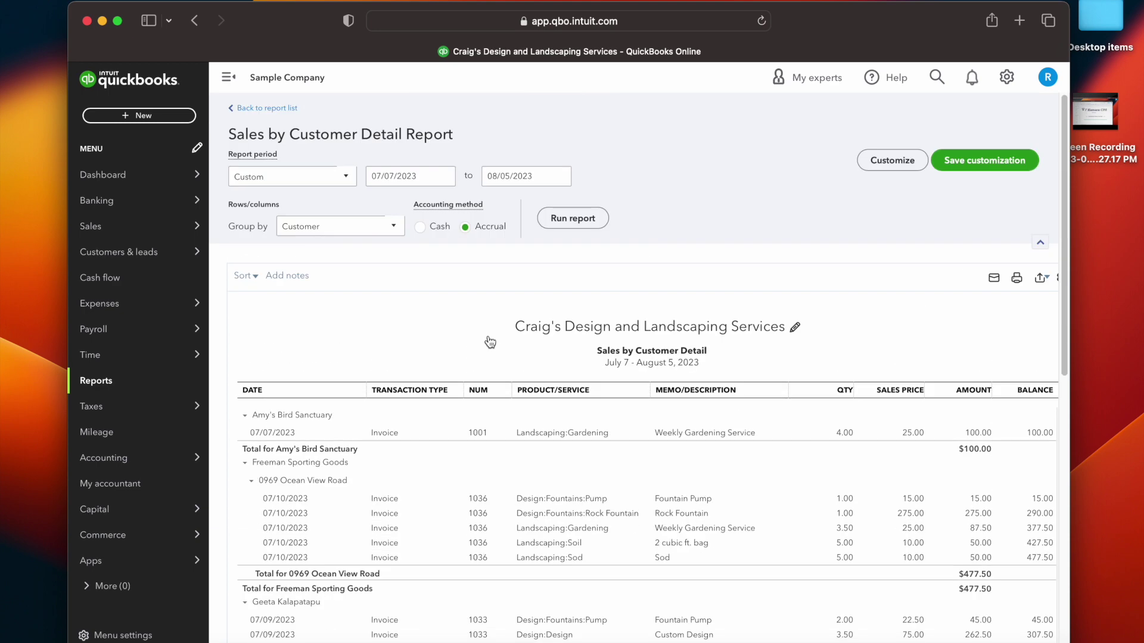
# Go back to the report list and review the standard reports from Favorites down to Sales and customers
pyautogui.click(257, 109)
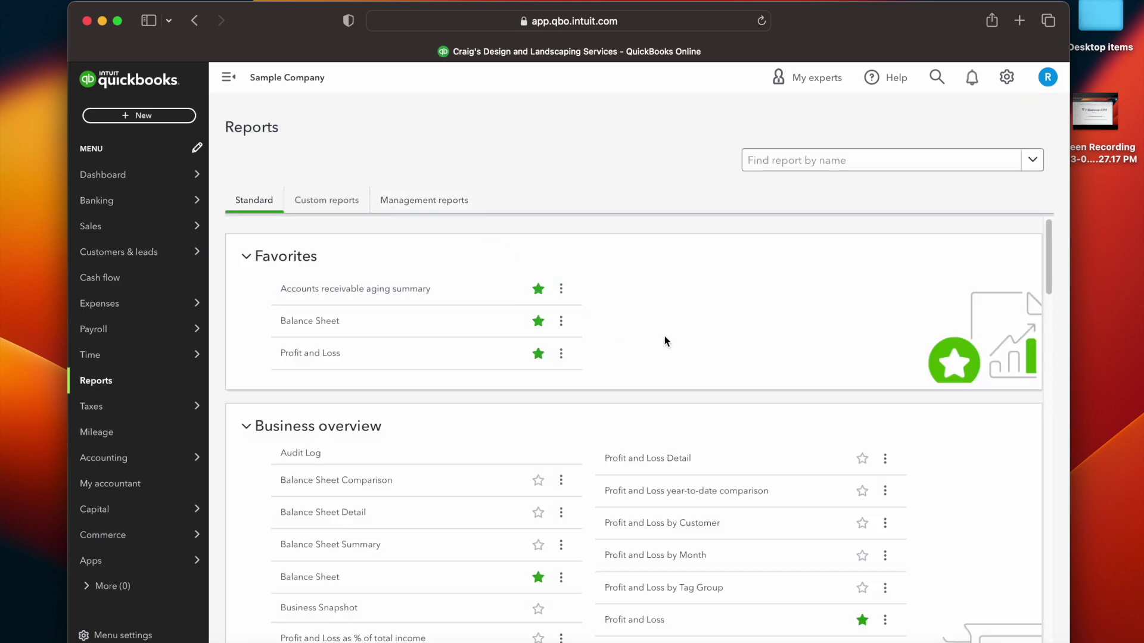
pyautogui.scroll(-13, 457, 388)
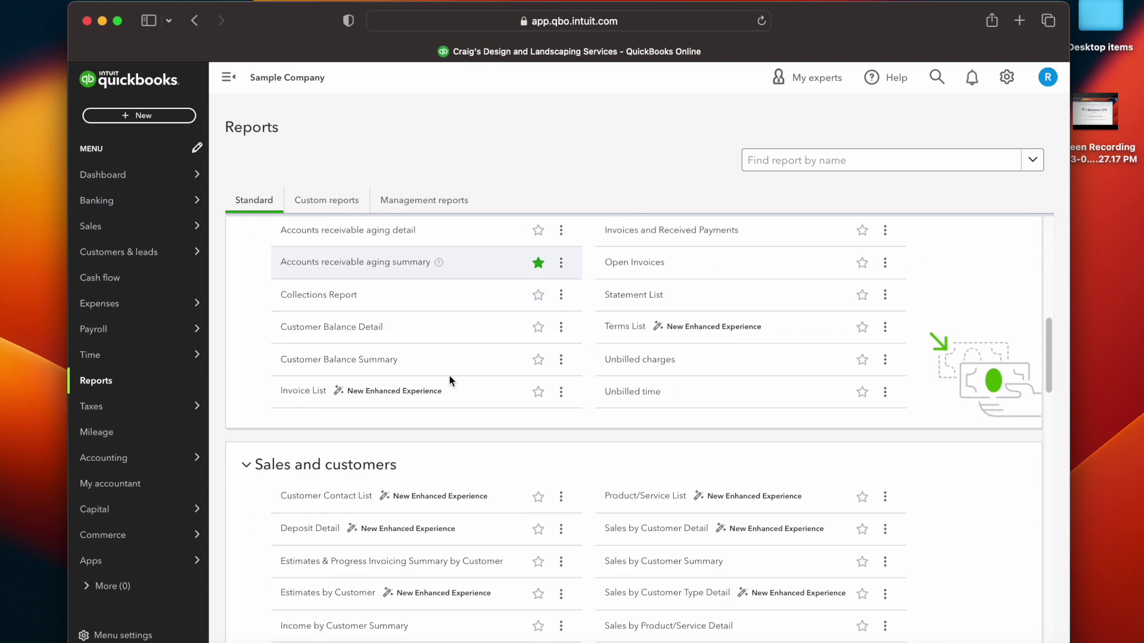
pyautogui.scroll(13, 452, 374)
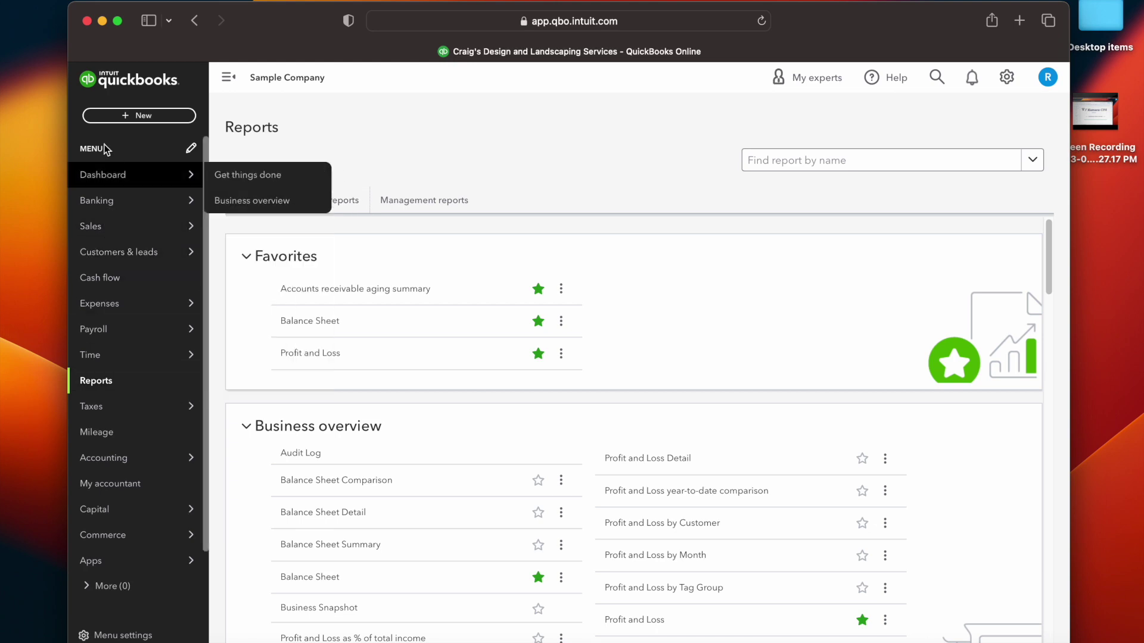
# Return to the dashboard and start a new customer invoice
pyautogui.click(151, 87)
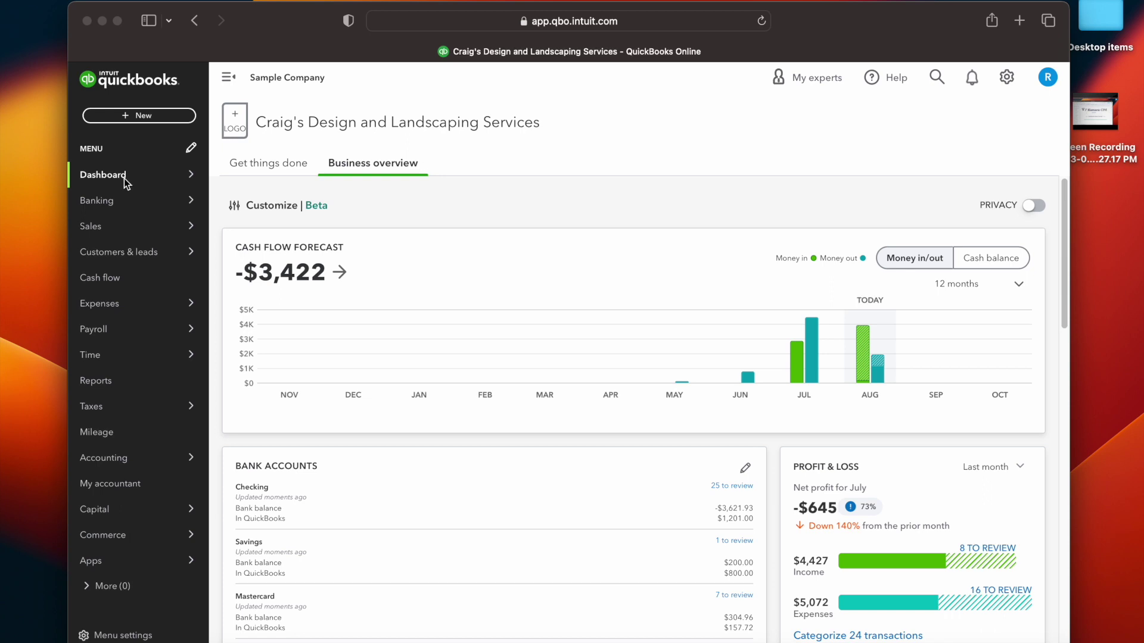
pyautogui.click(139, 118)
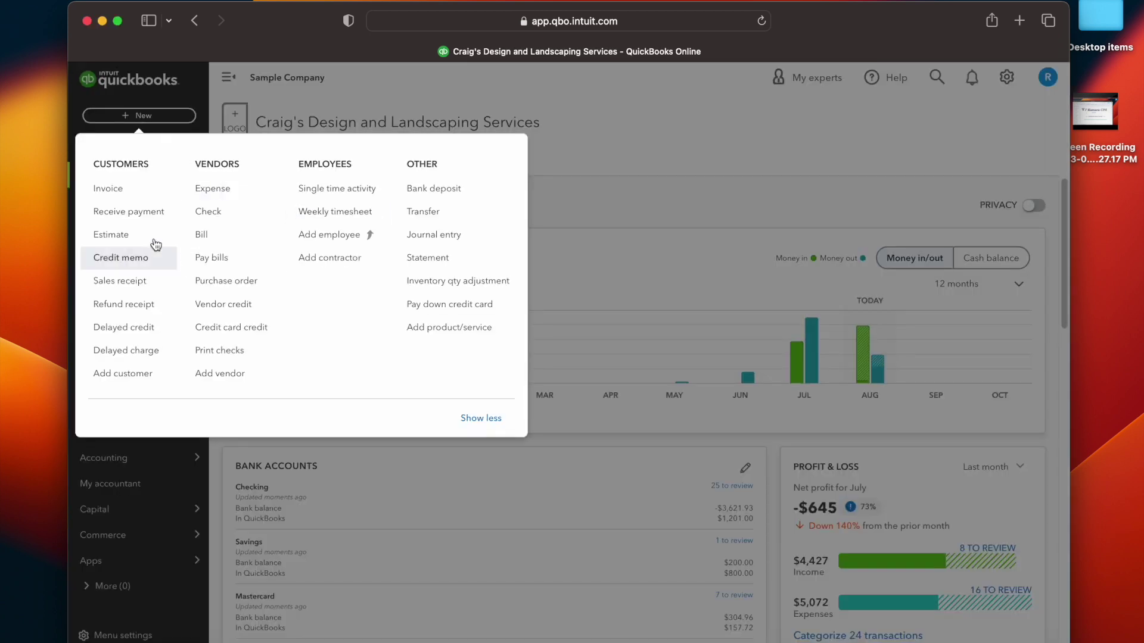
pyautogui.click(126, 192)
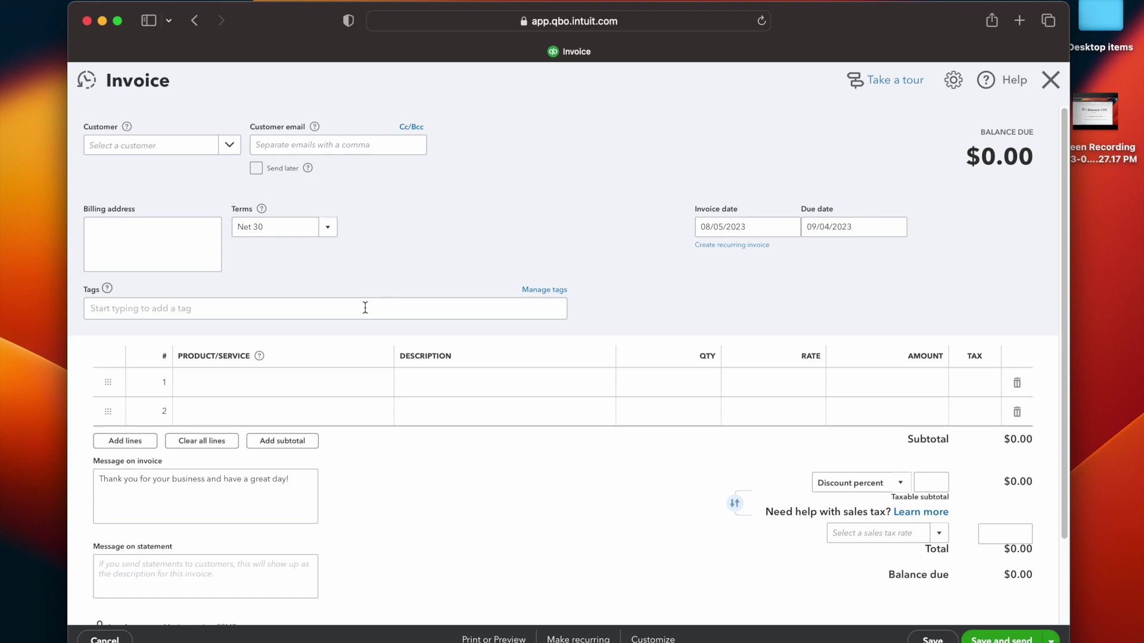
# Review the blank invoice form from the customer selection down to the messages and attachments
pyautogui.click(222, 146)
pyautogui.click(559, 151)
pyautogui.scroll(-2, 567, 252)
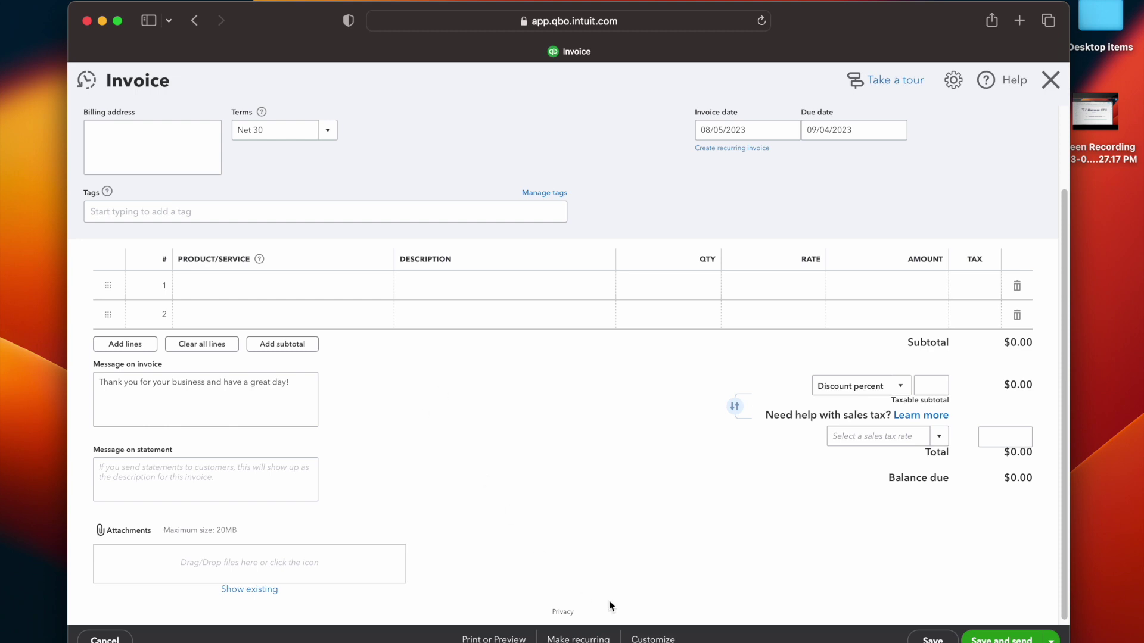
pyautogui.scroll(-1, 462, 438)
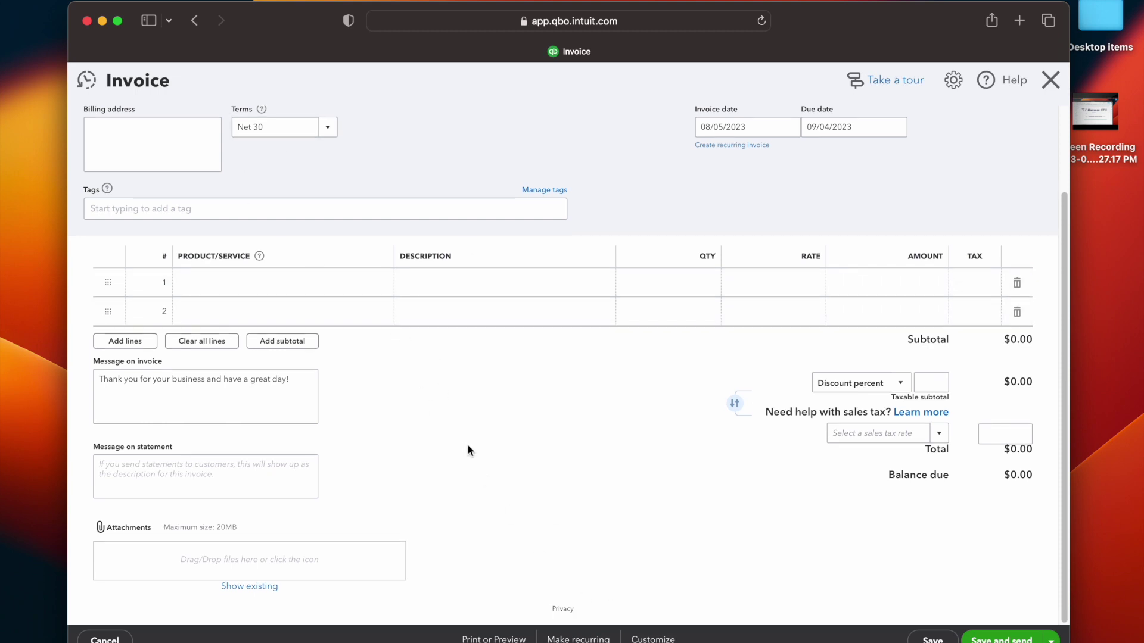
pyautogui.scroll(1, 468, 447)
# Create a new invoice style and try the Modern template before applying Fresh
pyautogui.click(633, 636)
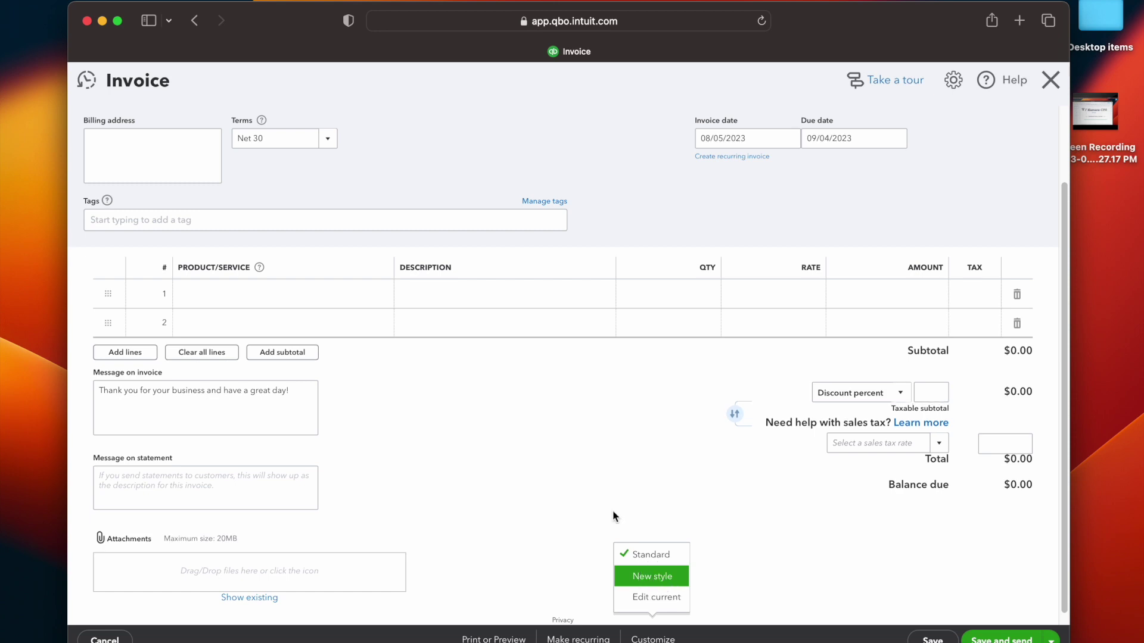
pyautogui.click(662, 578)
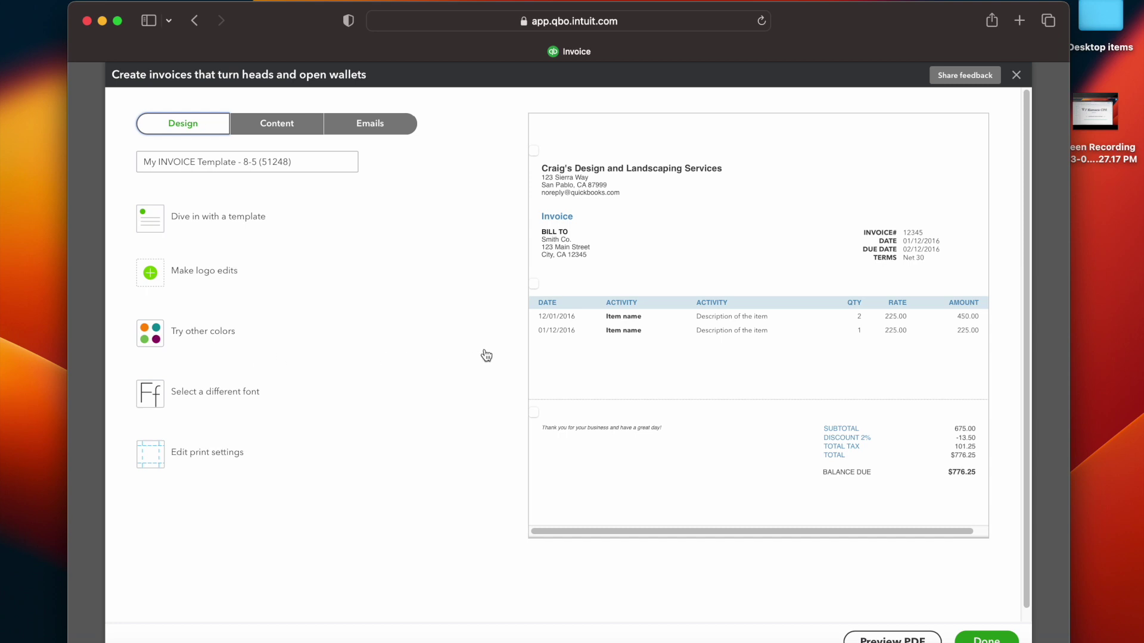
pyautogui.click(226, 215)
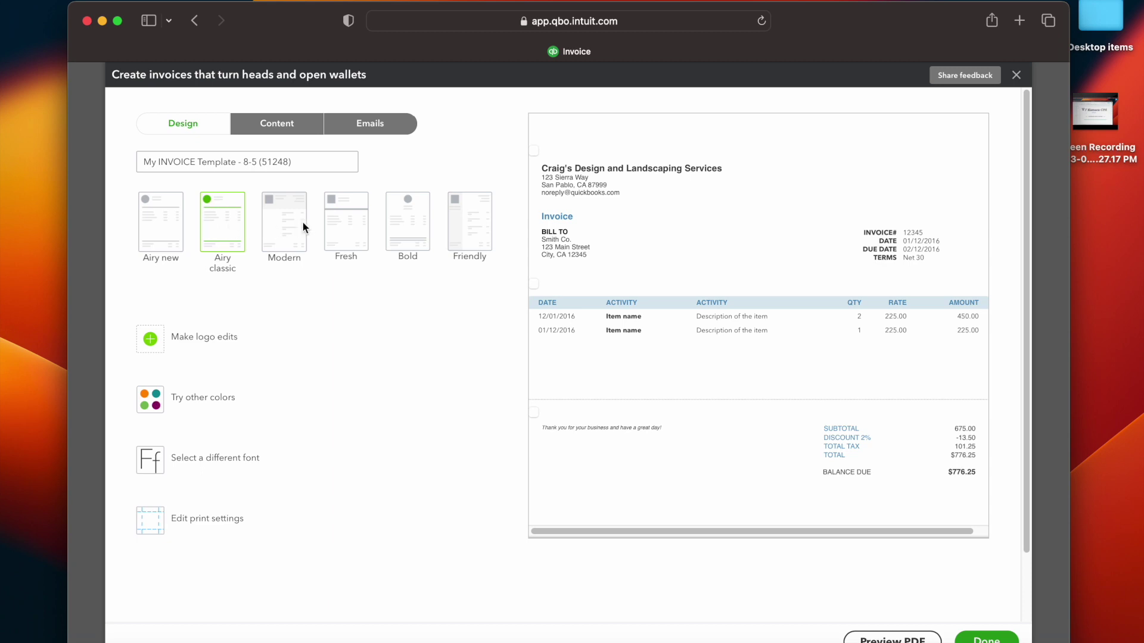
pyautogui.click(283, 229)
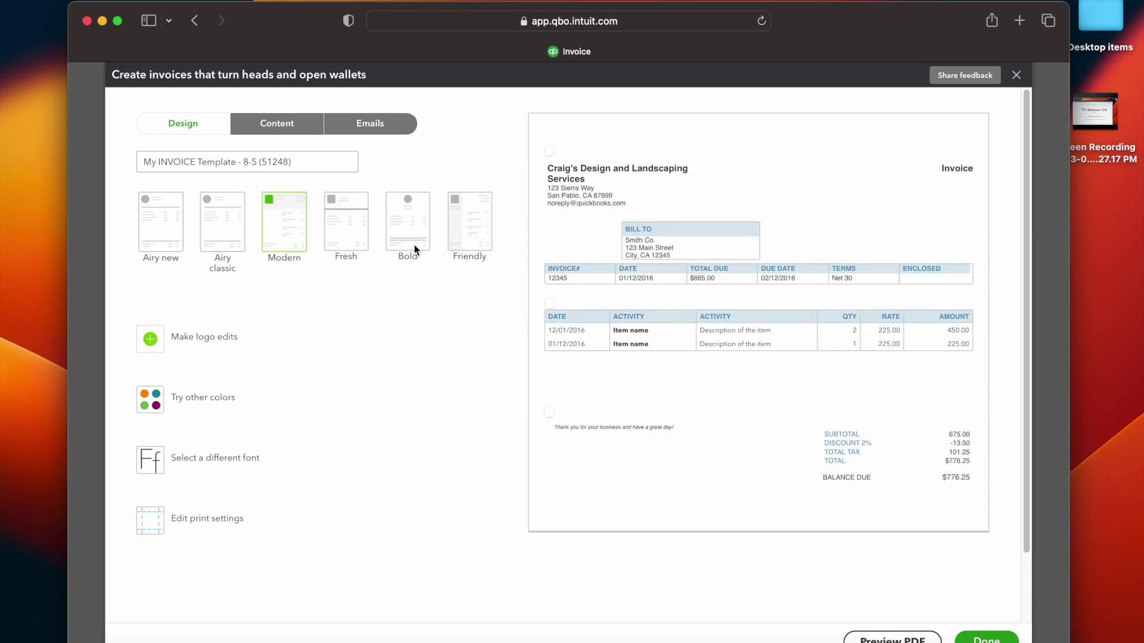
pyautogui.click(352, 236)
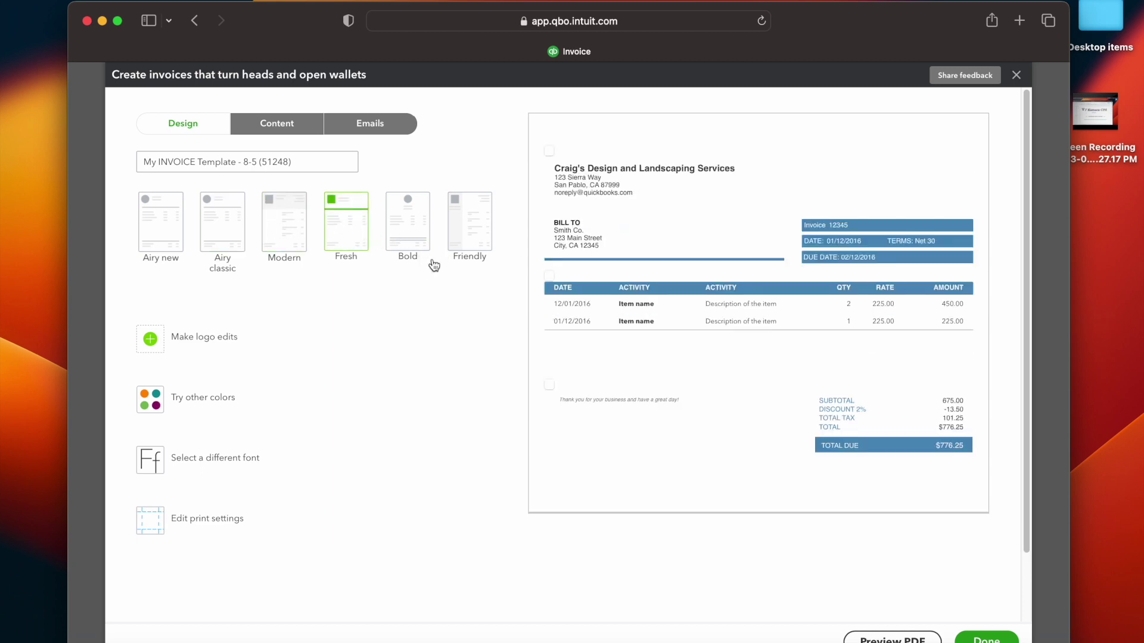
# Try orange and burgundy on the invoice template and set its color to pink, #f4749b
pyautogui.click(208, 411)
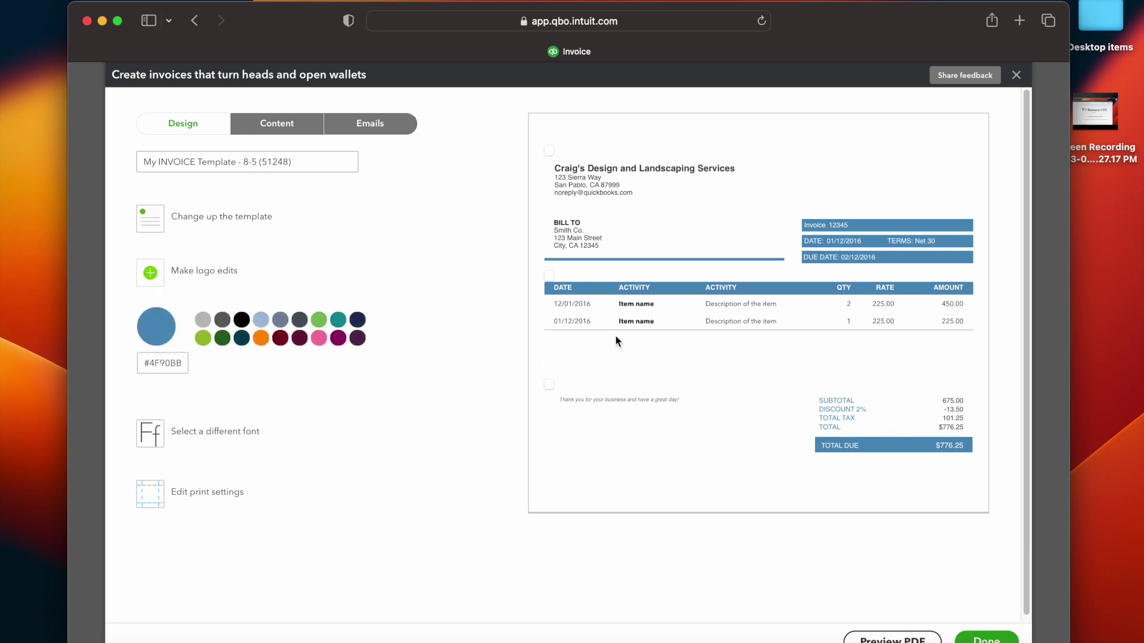
pyautogui.click(261, 338)
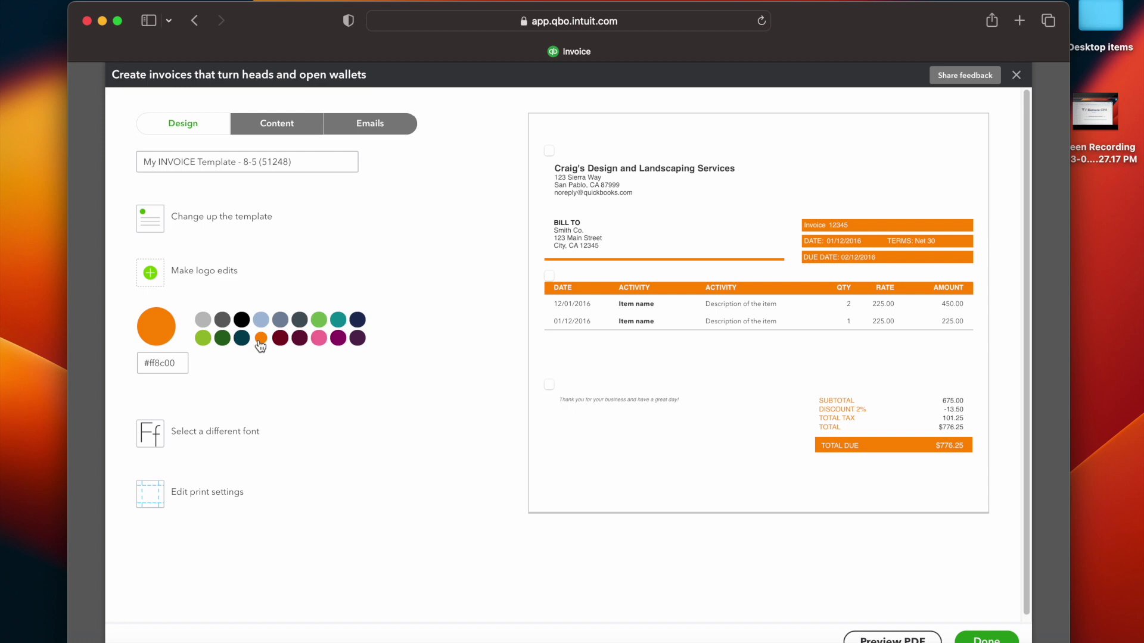
pyautogui.click(299, 338)
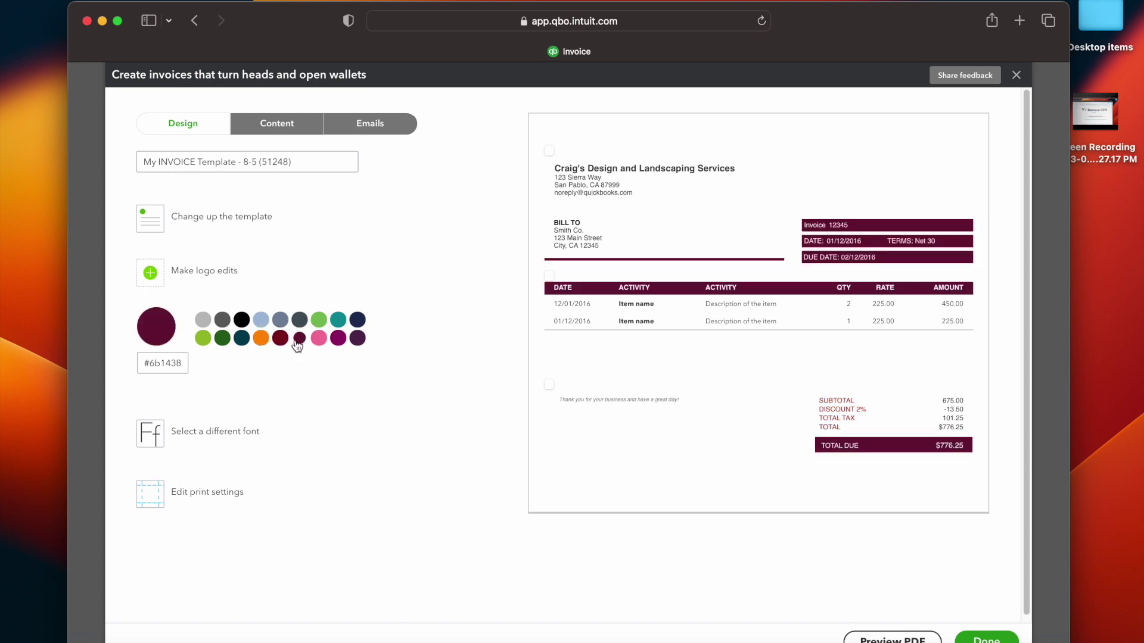
pyautogui.click(319, 338)
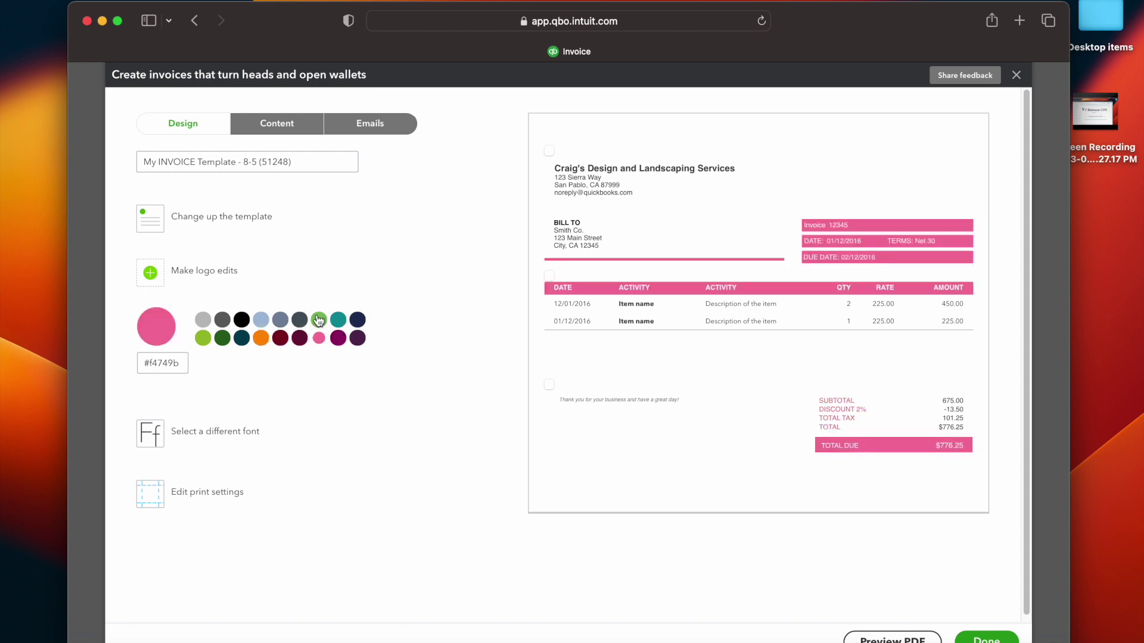
# Change the invoice template's font to Courier
pyautogui.click(216, 437)
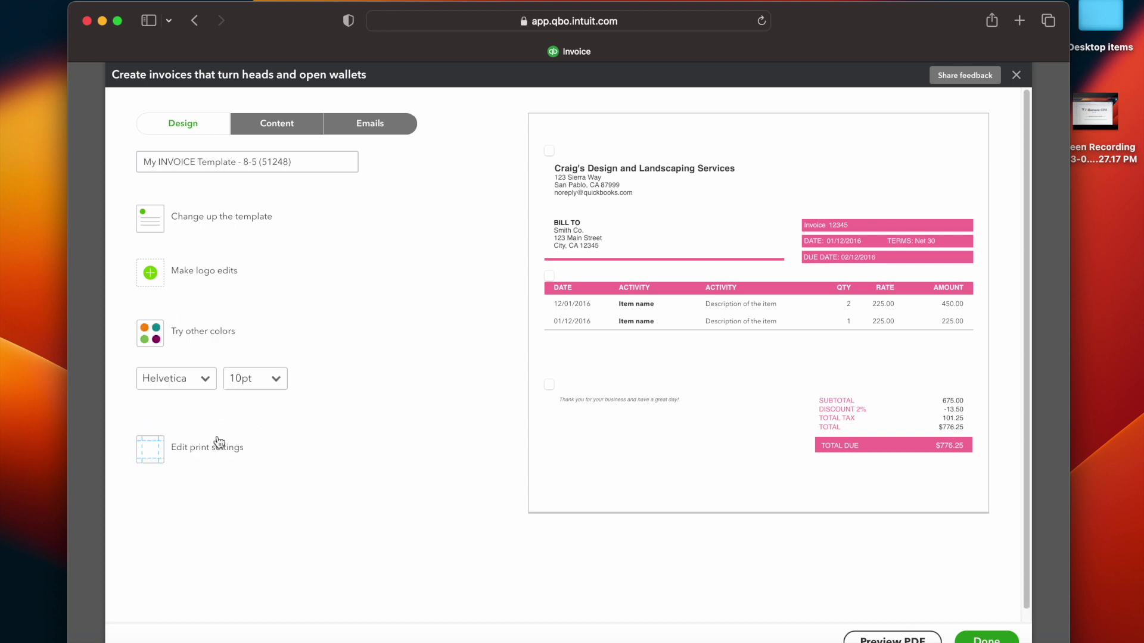
pyautogui.click(205, 378)
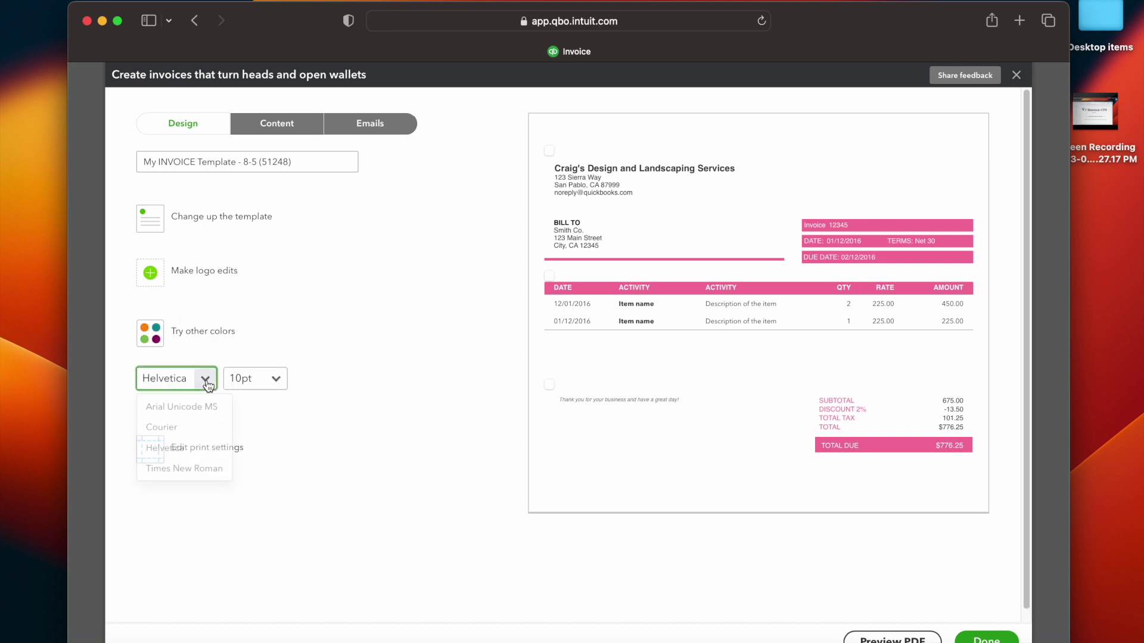
pyautogui.click(214, 423)
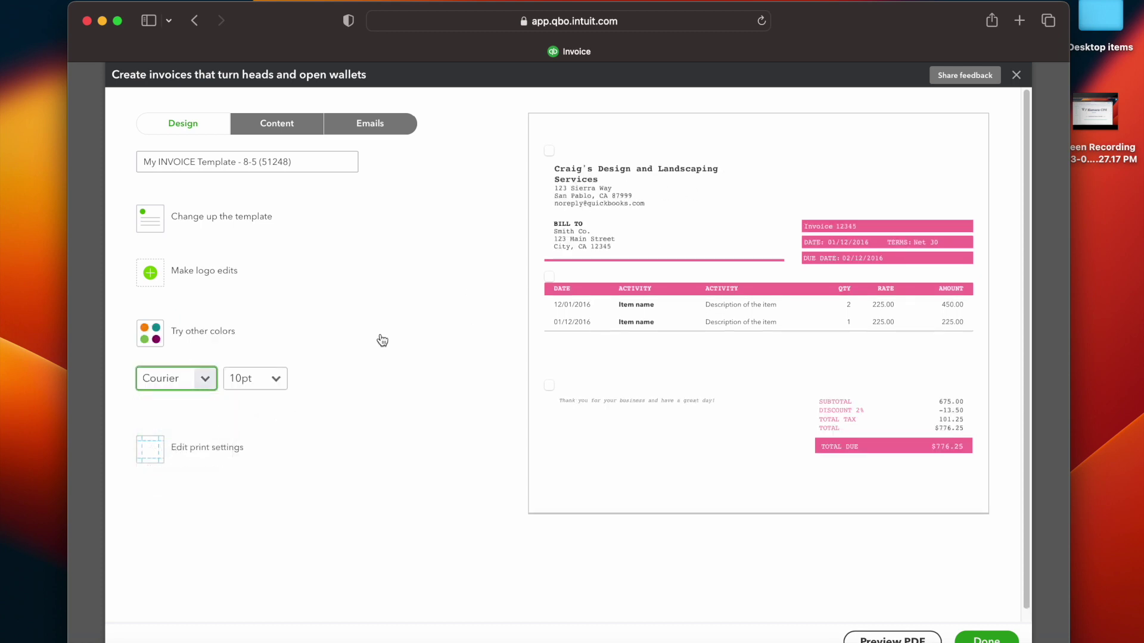
# View the template designs and the invoice's logo options, including the Logos dialog, and close the dialog without adding a logo
pyautogui.click(222, 220)
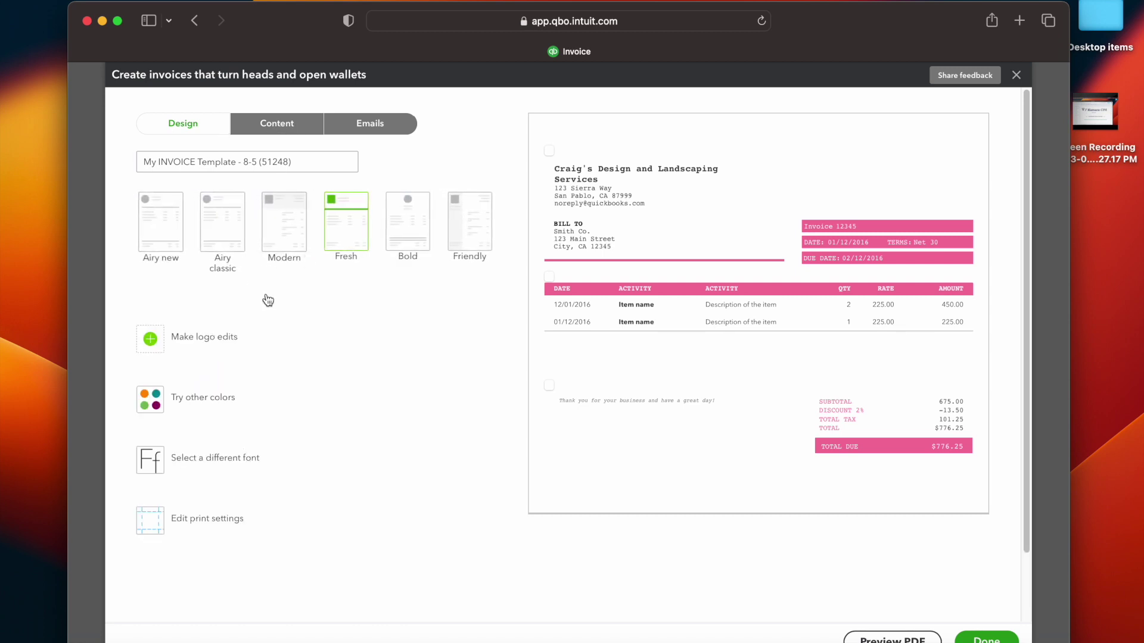
pyautogui.click(218, 336)
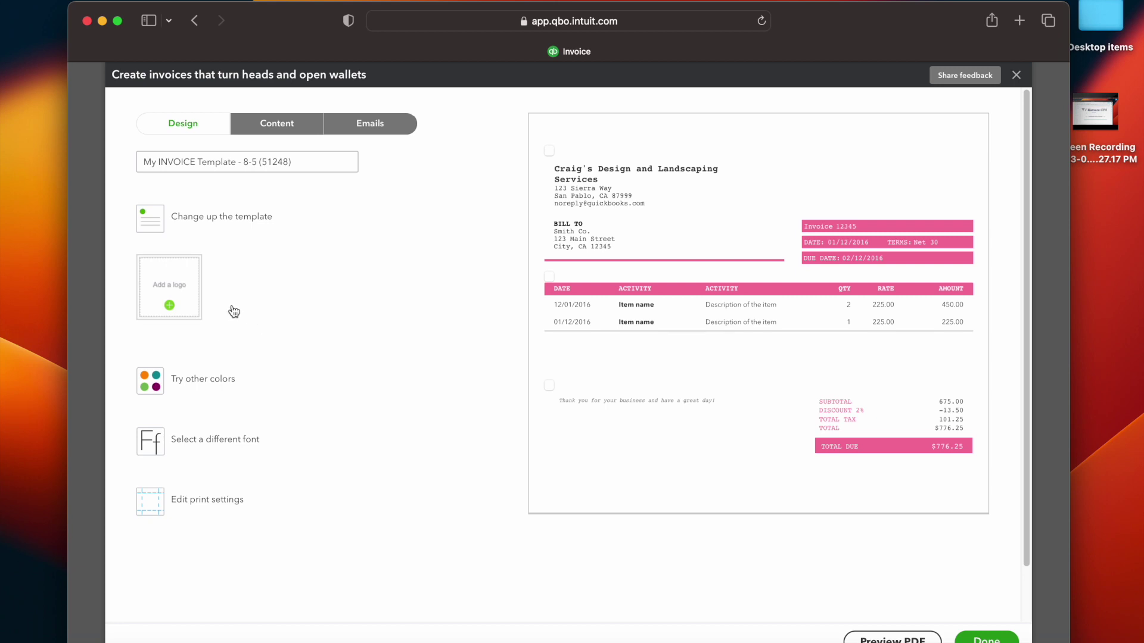
pyautogui.click(181, 296)
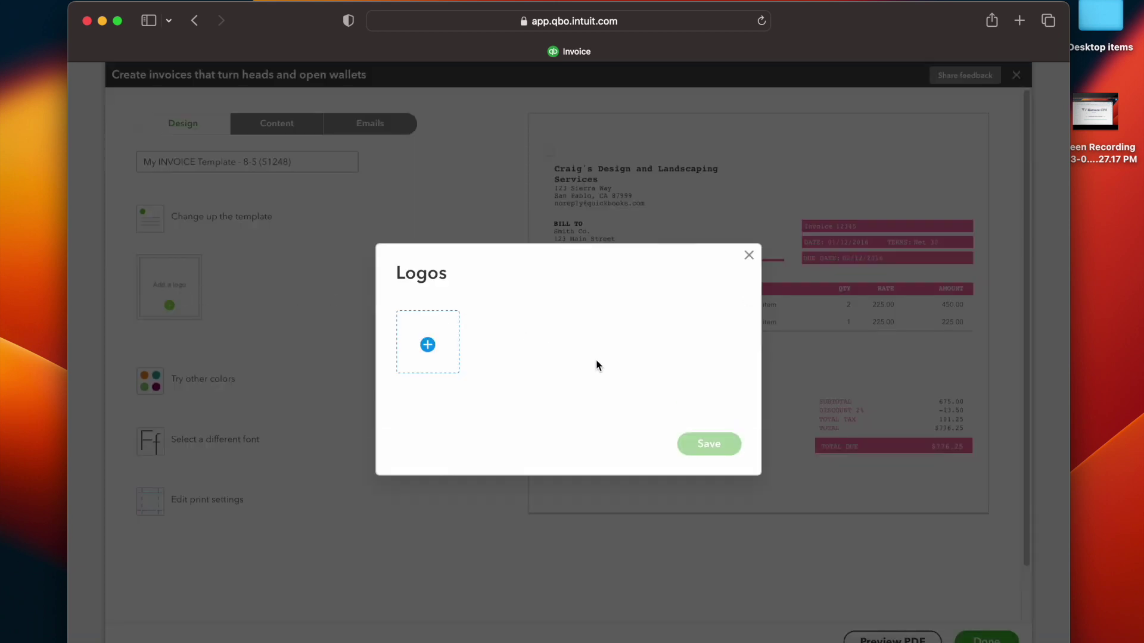
pyautogui.click(749, 256)
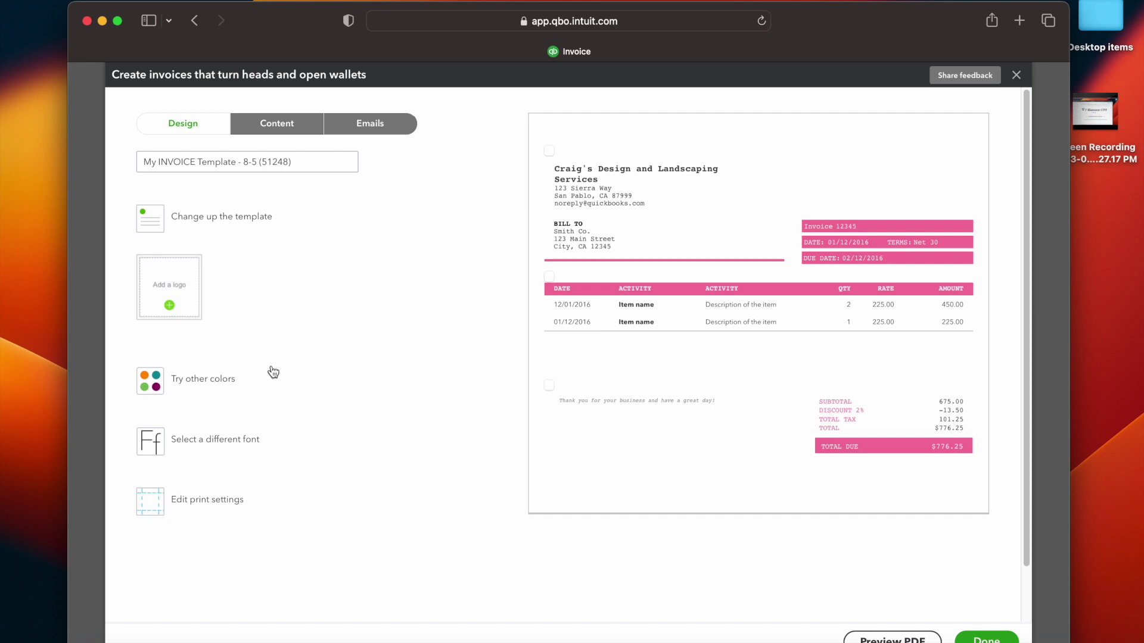
# Check the Logos dialog without adding a logo, and view the content settings for the invoice's header, table and footer
pyautogui.click(171, 280)
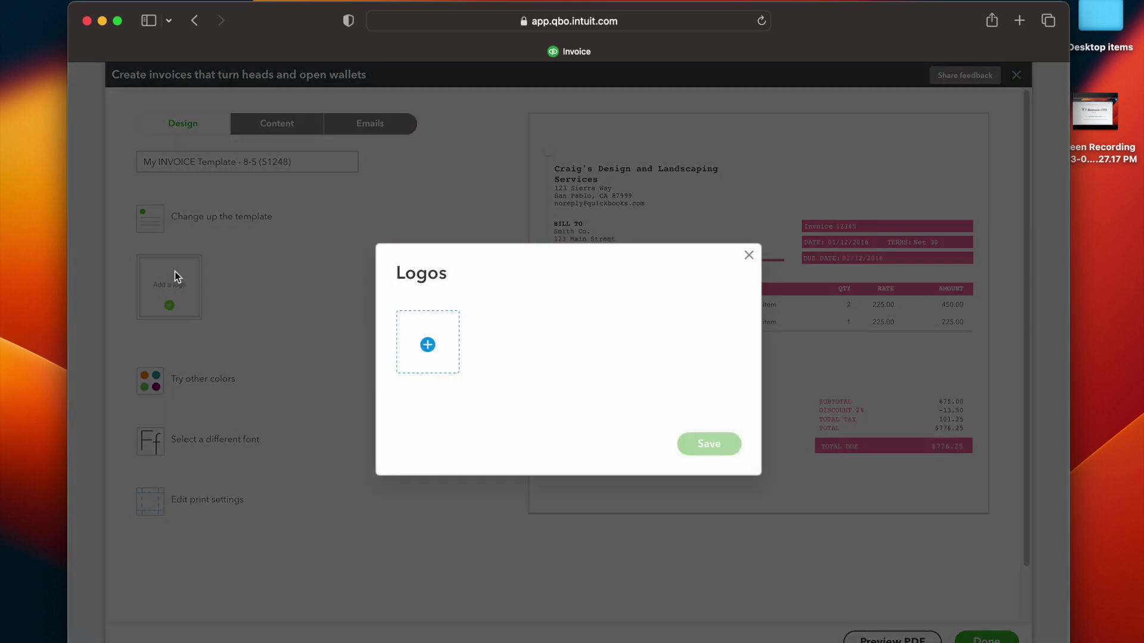
pyautogui.click(749, 255)
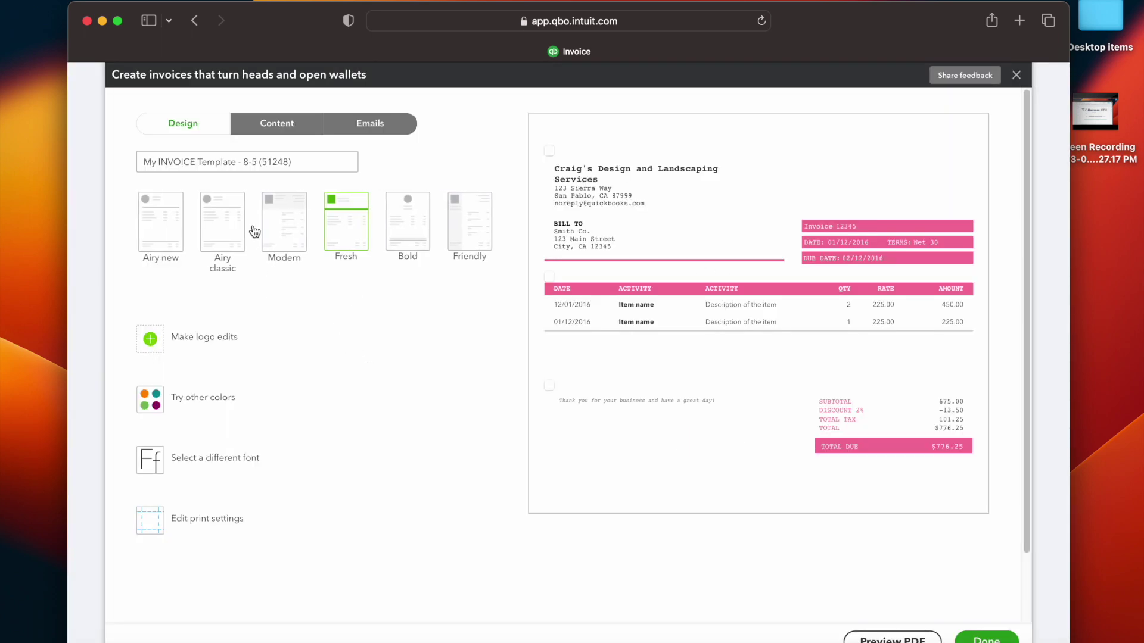
pyautogui.click(277, 128)
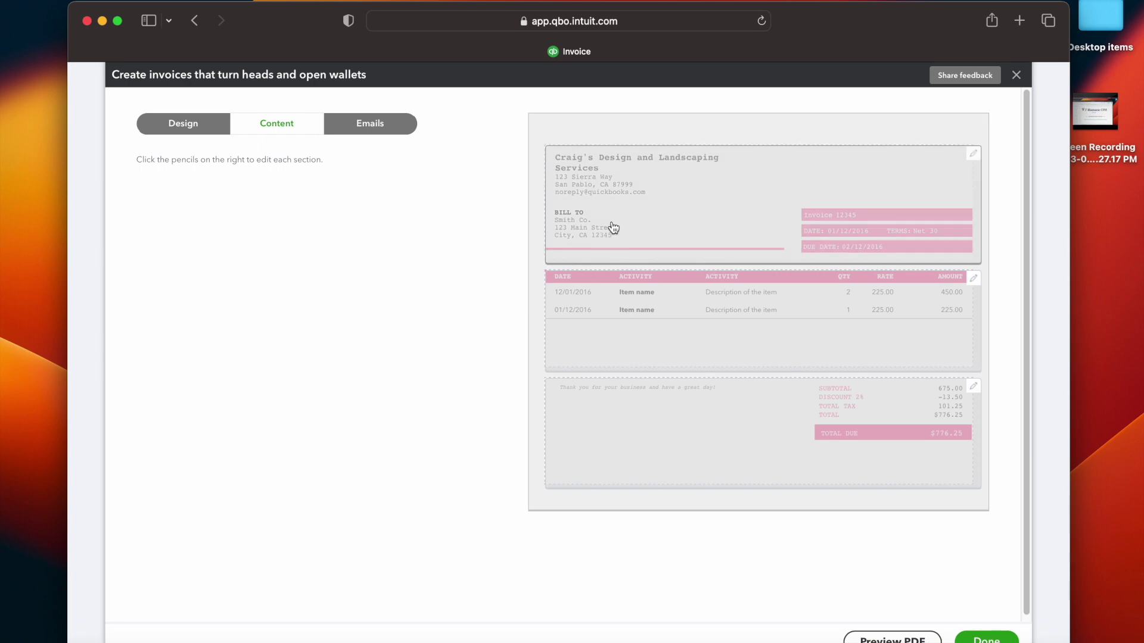
pyautogui.click(613, 229)
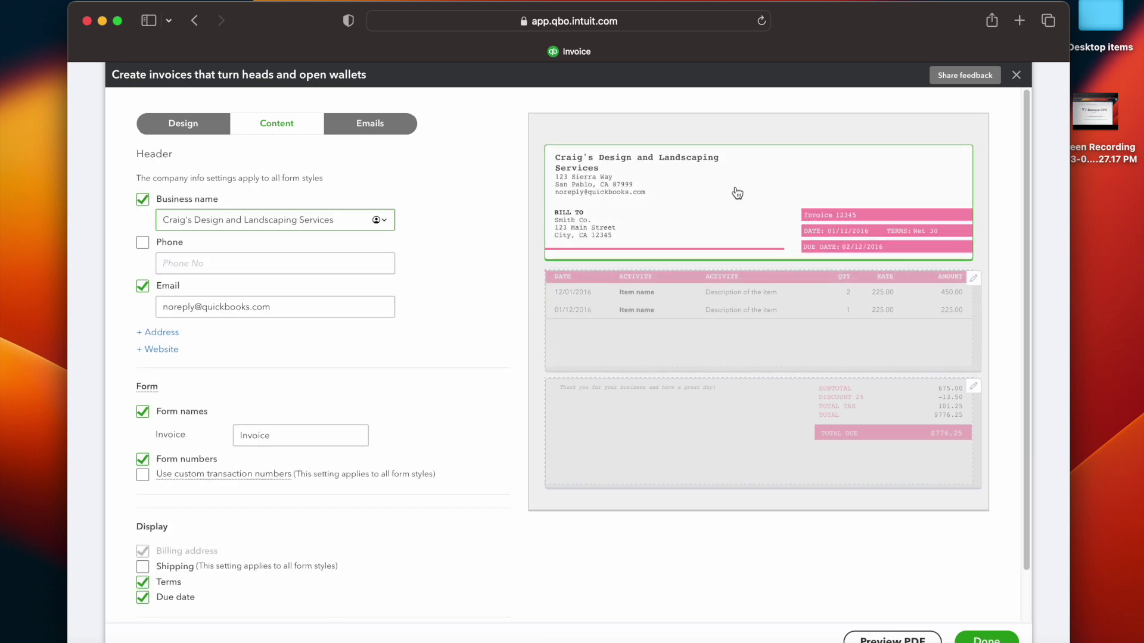
pyautogui.click(730, 334)
pyautogui.click(660, 222)
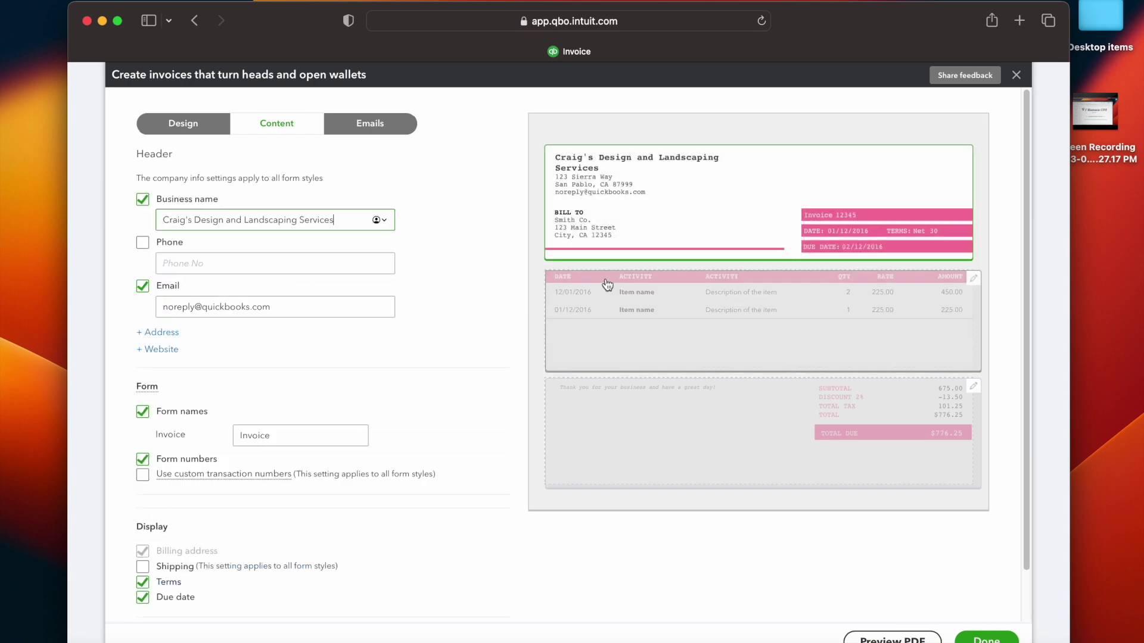
pyautogui.click(688, 334)
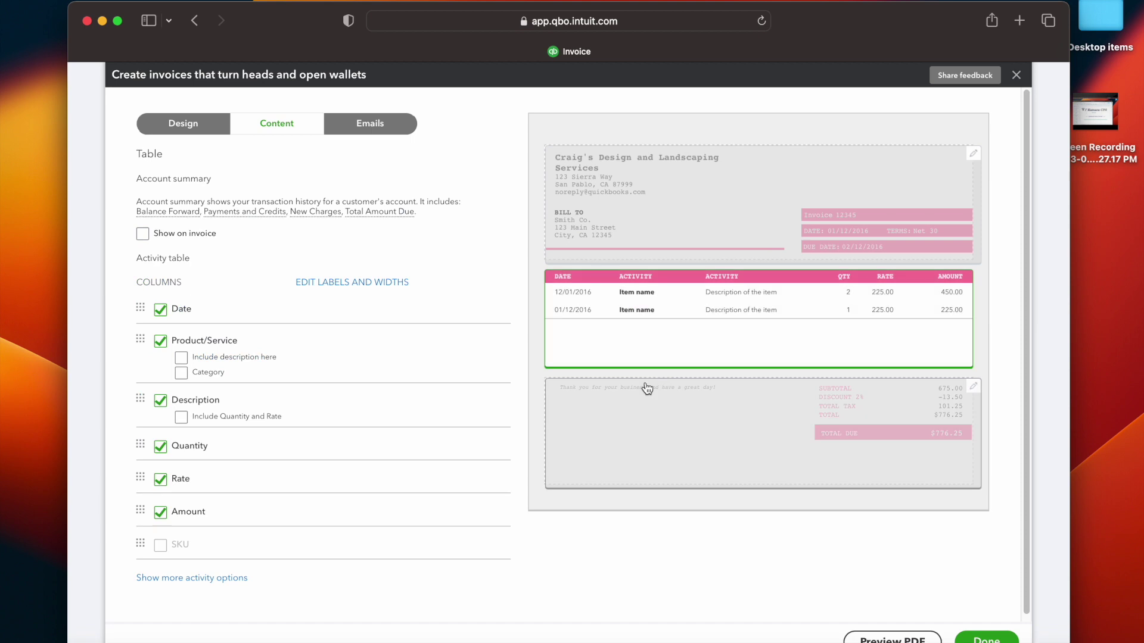
pyautogui.click(727, 470)
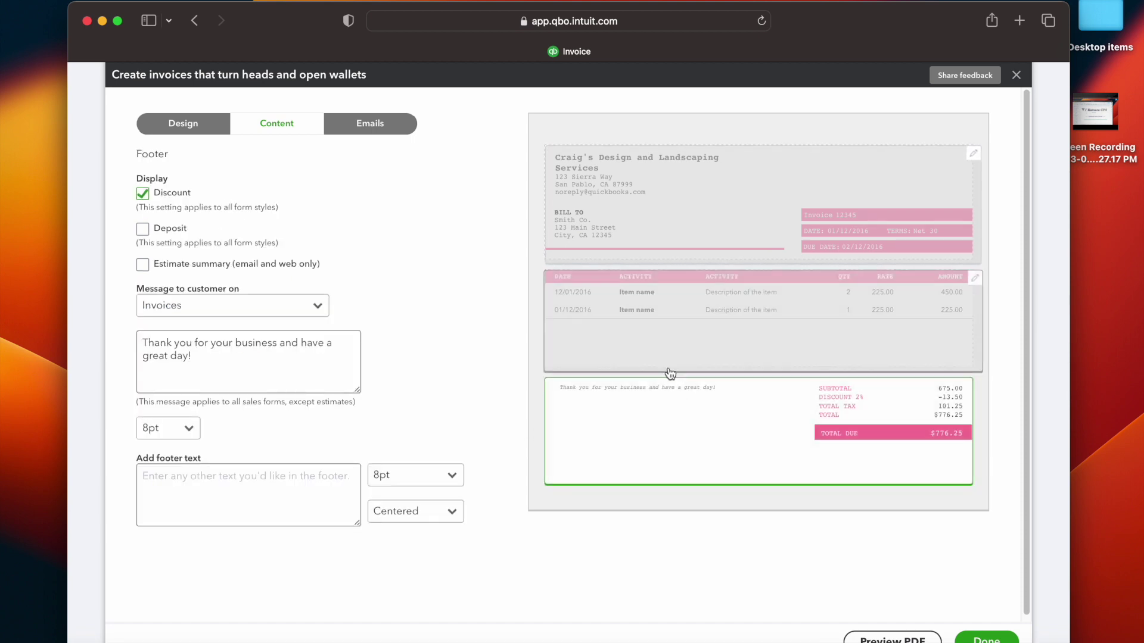
# Review the header's business name and phone fields, and expand its address and website fields
pyautogui.click(670, 215)
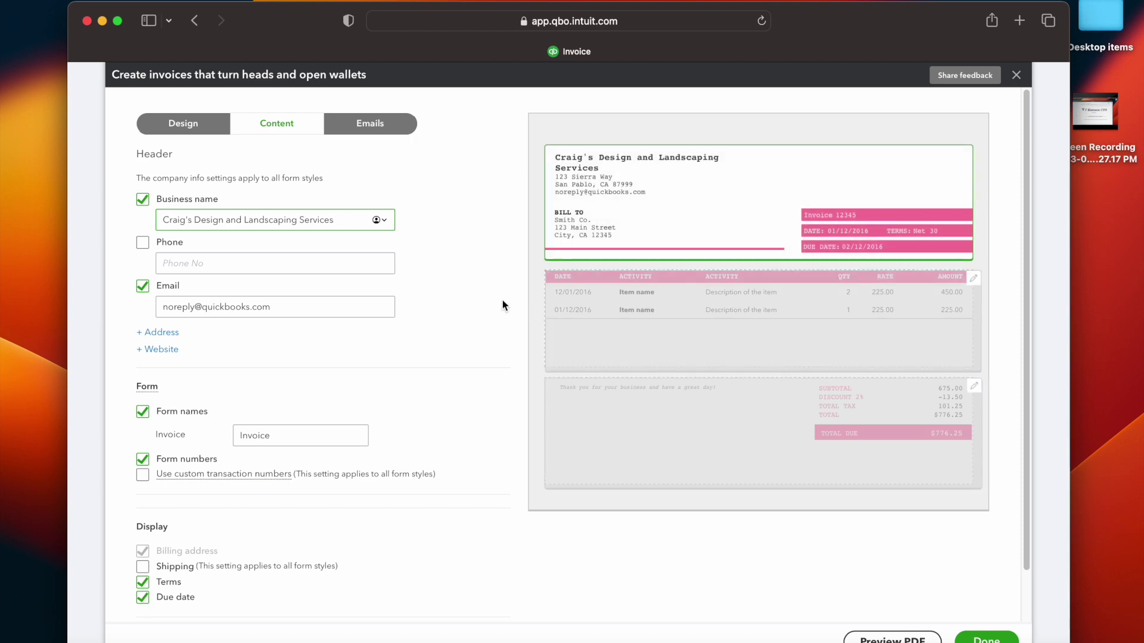
pyautogui.moveTo(350, 219); pyautogui.dragTo(156, 220)
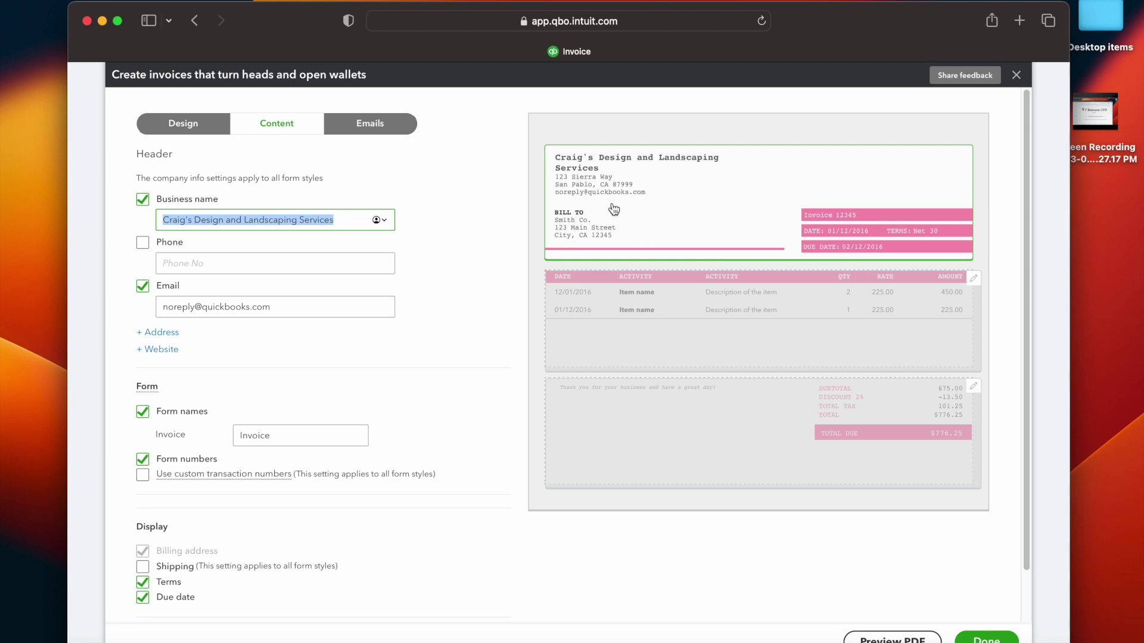
pyautogui.click(316, 262)
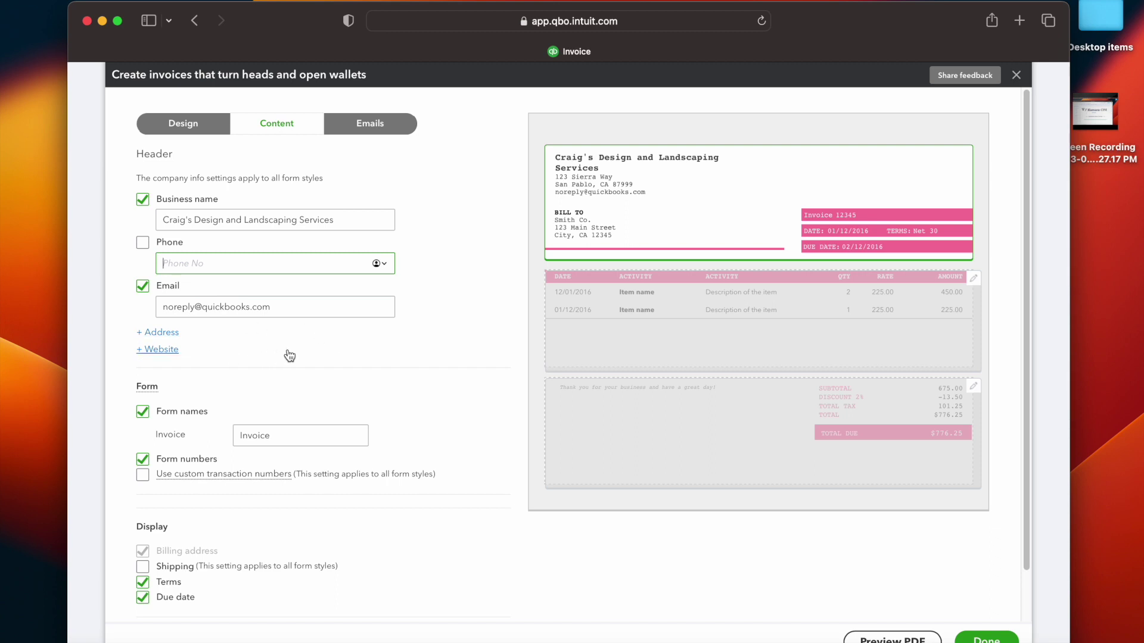
pyautogui.click(157, 331)
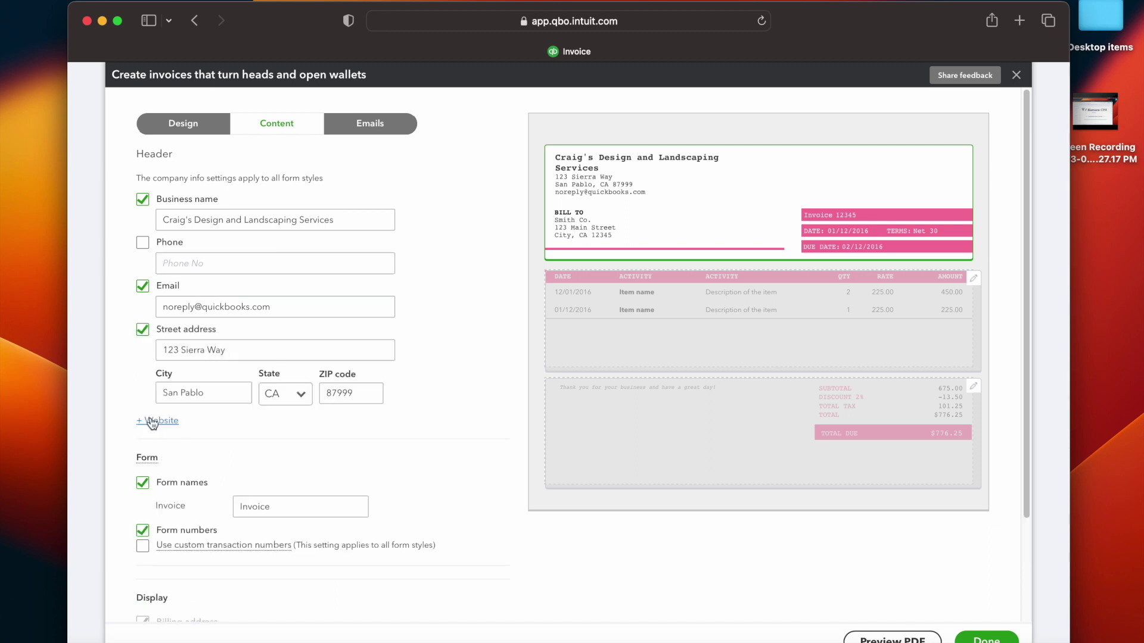
pyautogui.click(158, 419)
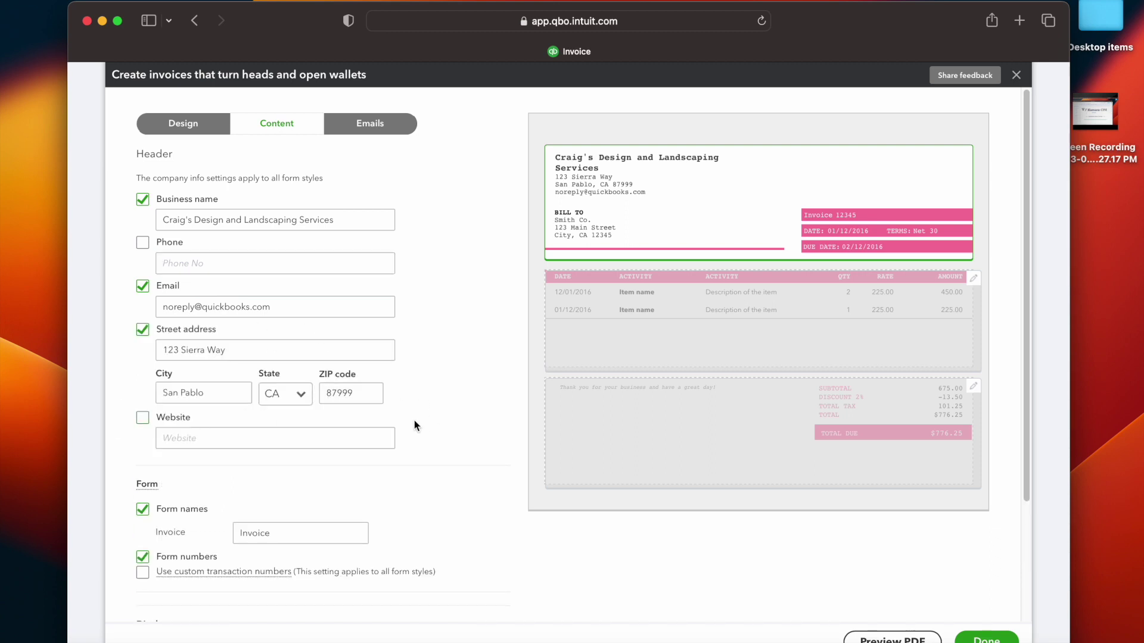
pyautogui.scroll(-2, 409, 331)
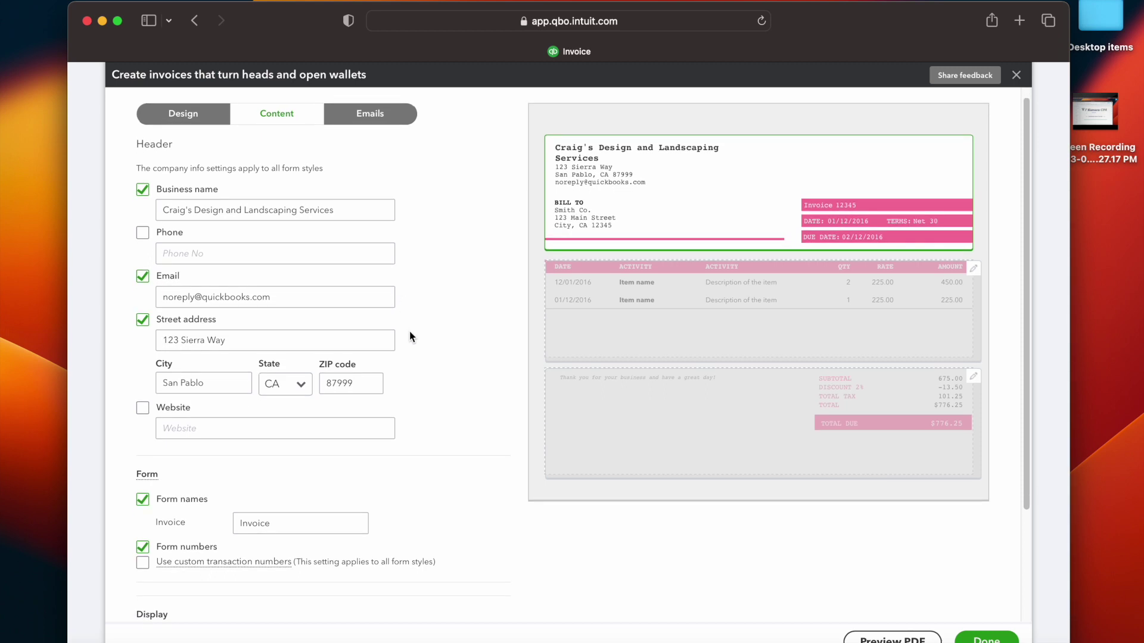
pyautogui.scroll(-3, 409, 347)
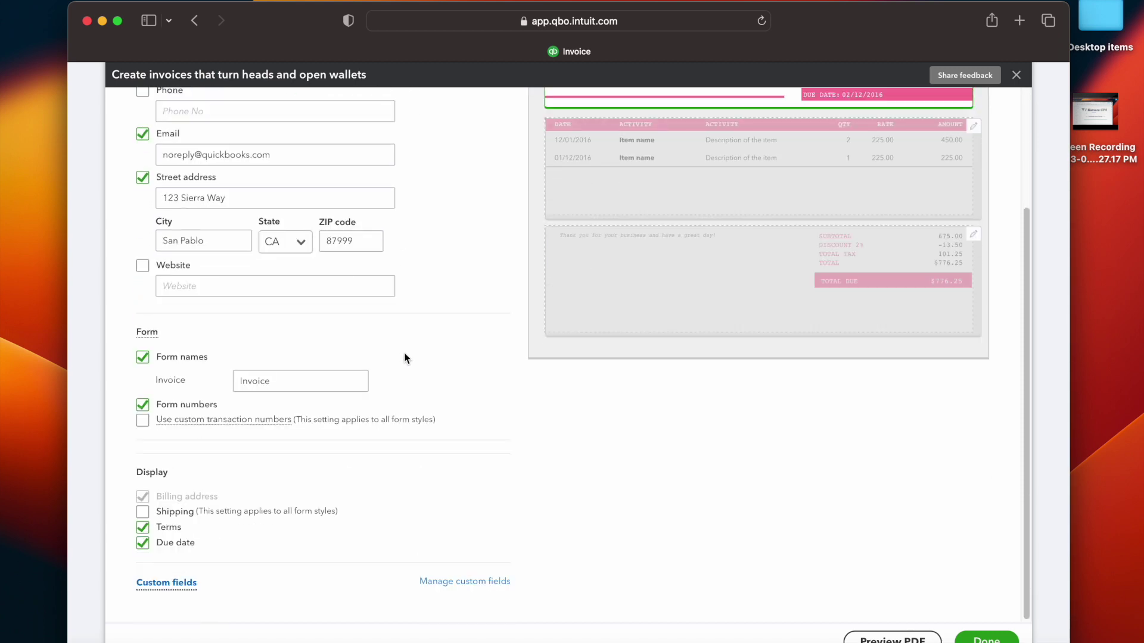
# Try hiding the form names on the invoice header and restore them
pyautogui.click(142, 357)
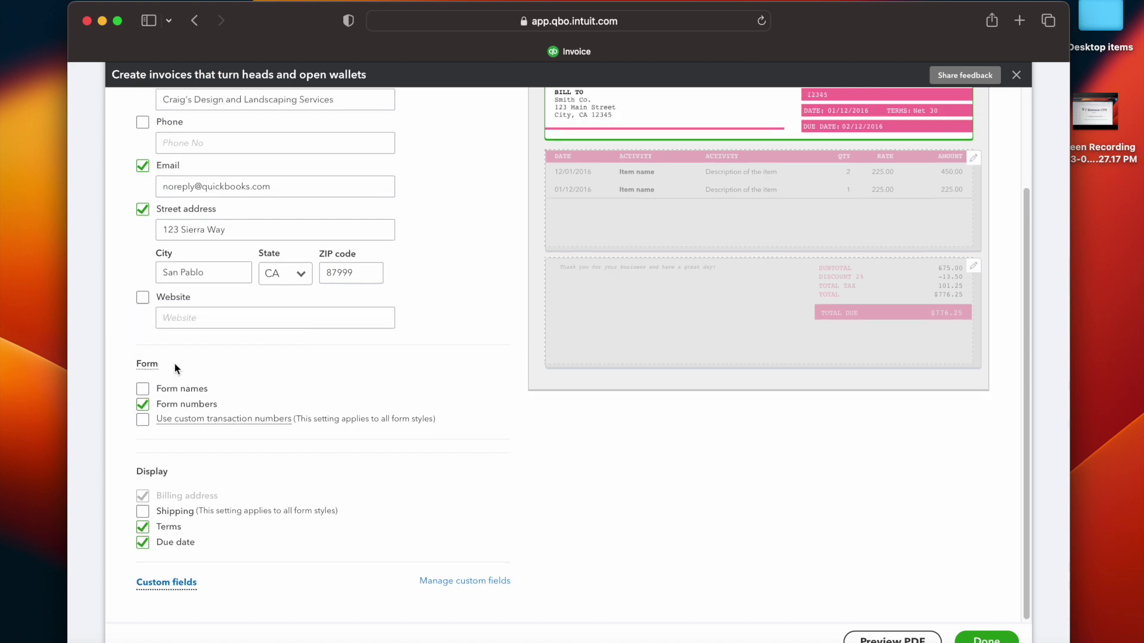
pyautogui.scroll(4, 582, 328)
pyautogui.scroll(-4, 572, 332)
pyautogui.moveTo(199, 423)
pyautogui.click(142, 392)
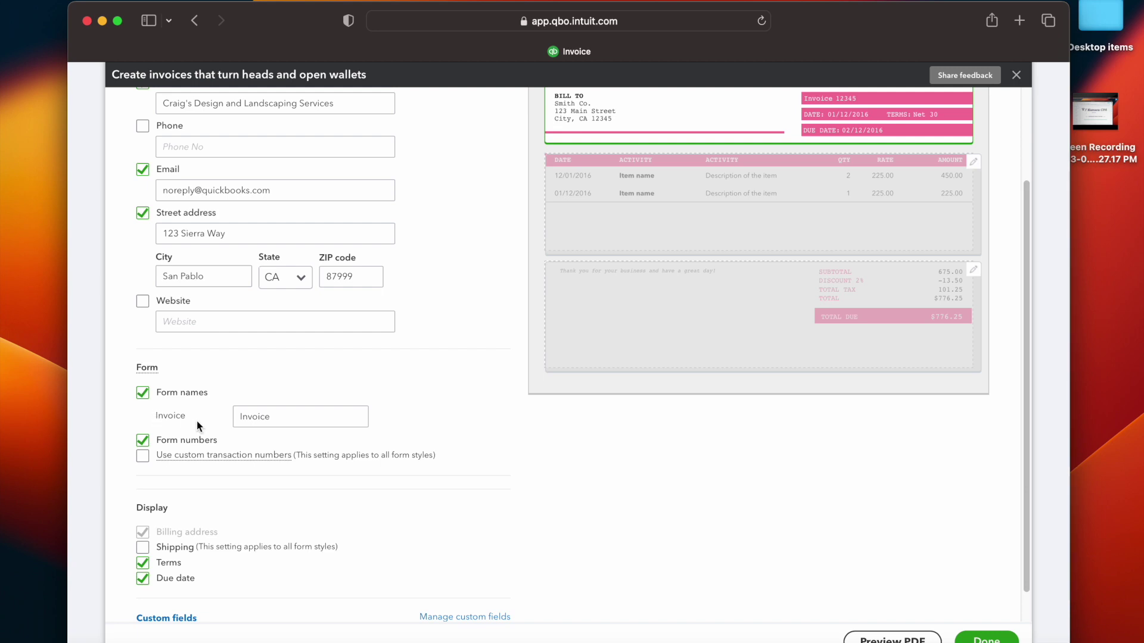
# Examine the form name, form numbers and custom transaction number settings in the header content
pyautogui.click(315, 417)
pyautogui.scroll(3, 524, 417)
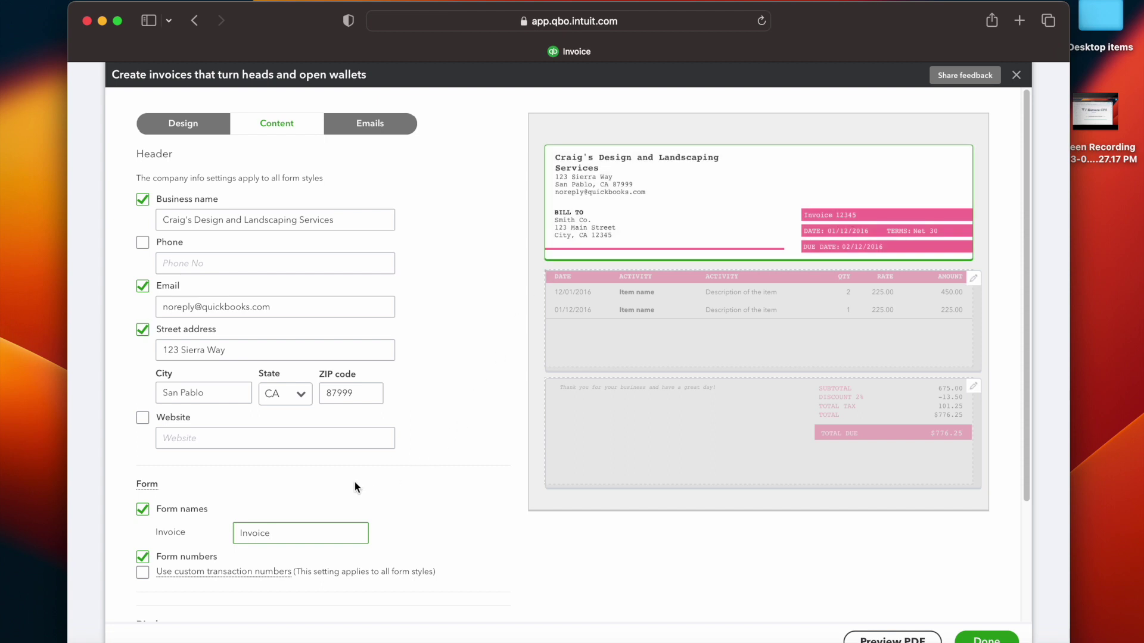
pyautogui.scroll(-1, 384, 548)
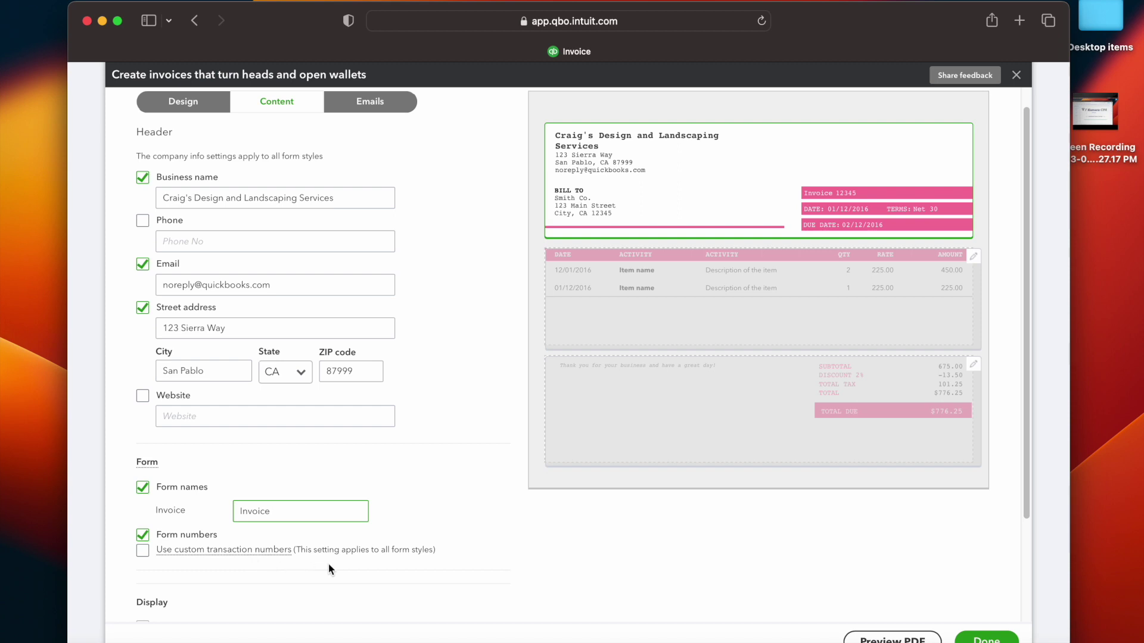
pyautogui.scroll(1, 366, 539)
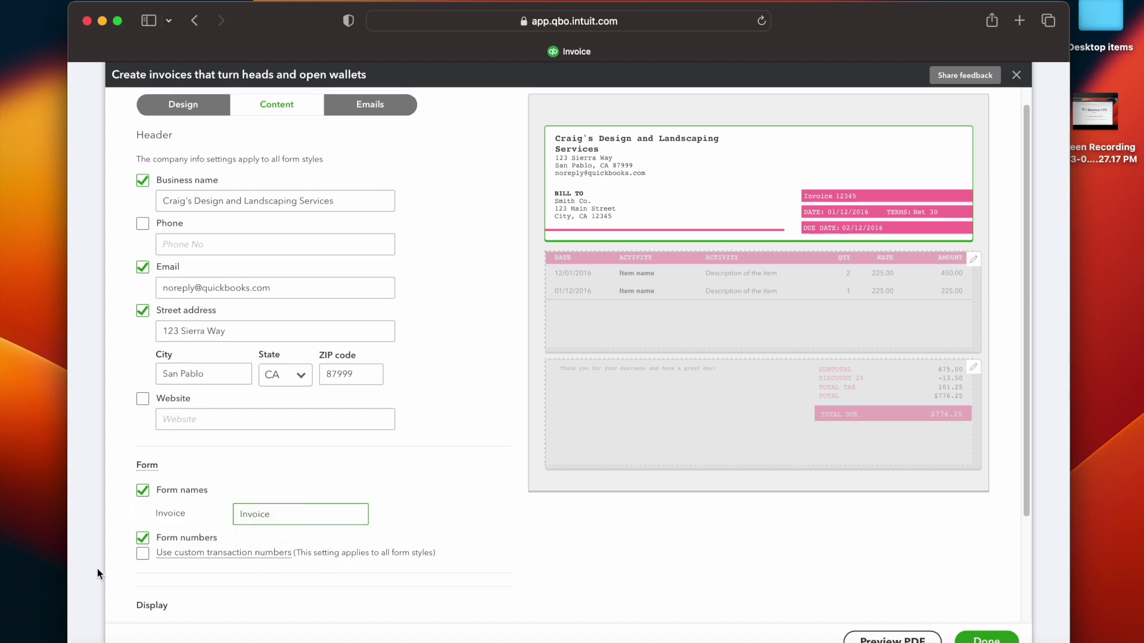
pyautogui.click(142, 538)
pyautogui.scroll(-3, 355, 461)
pyautogui.scroll(3, 366, 437)
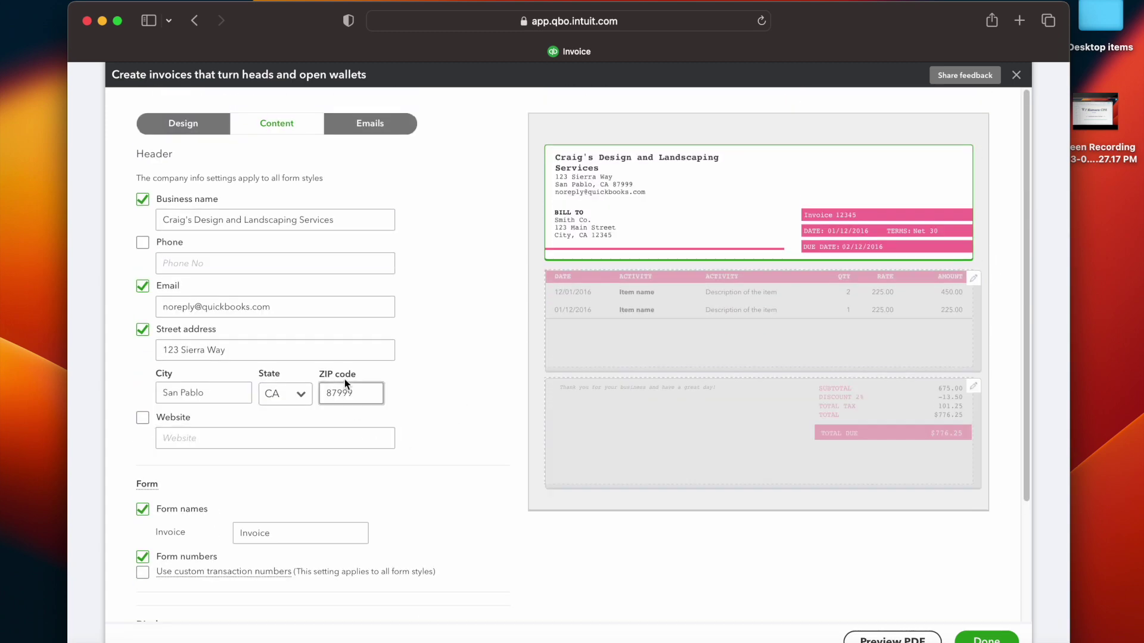
# Try full details for the invoice email, return to summarized details and review the email preview
pyautogui.click(373, 124)
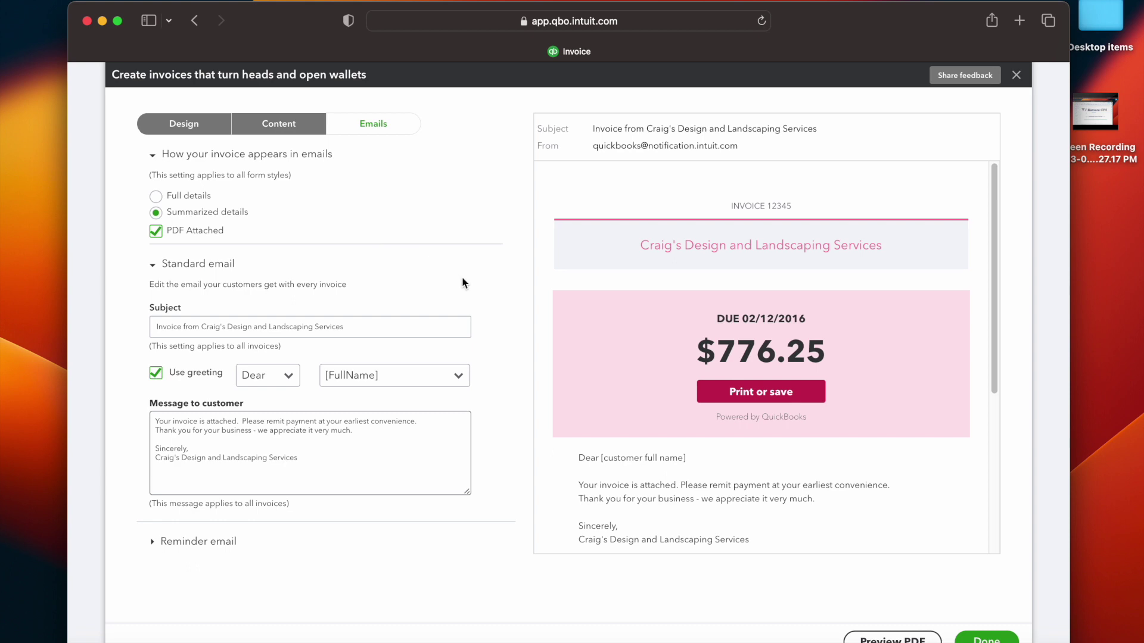
pyautogui.click(156, 197)
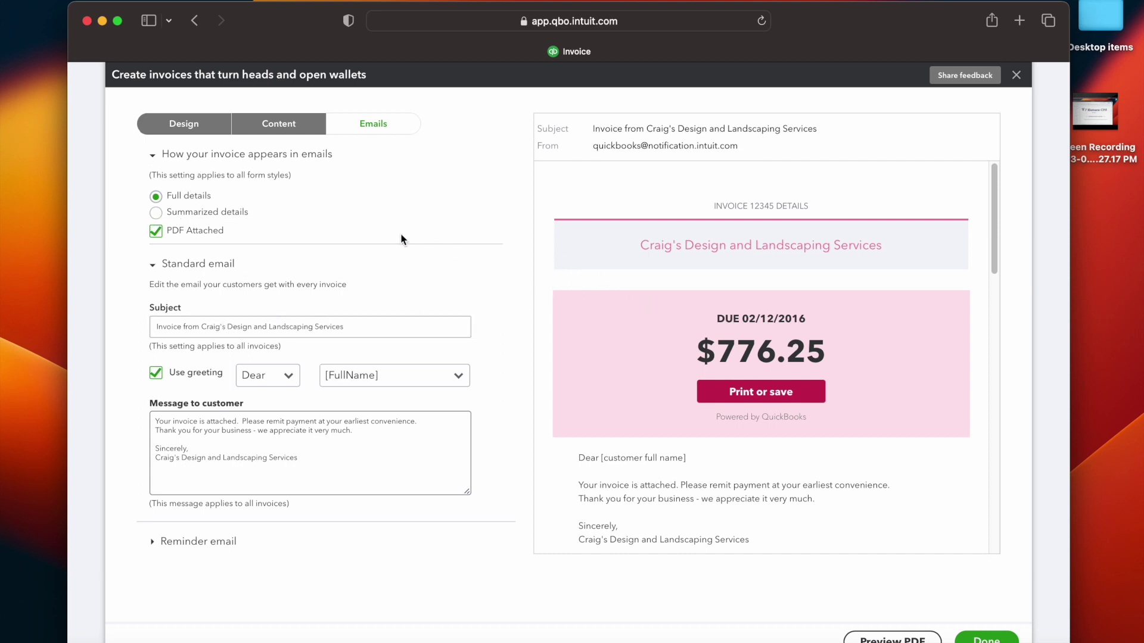
pyautogui.click(166, 217)
pyautogui.scroll(-5, 585, 276)
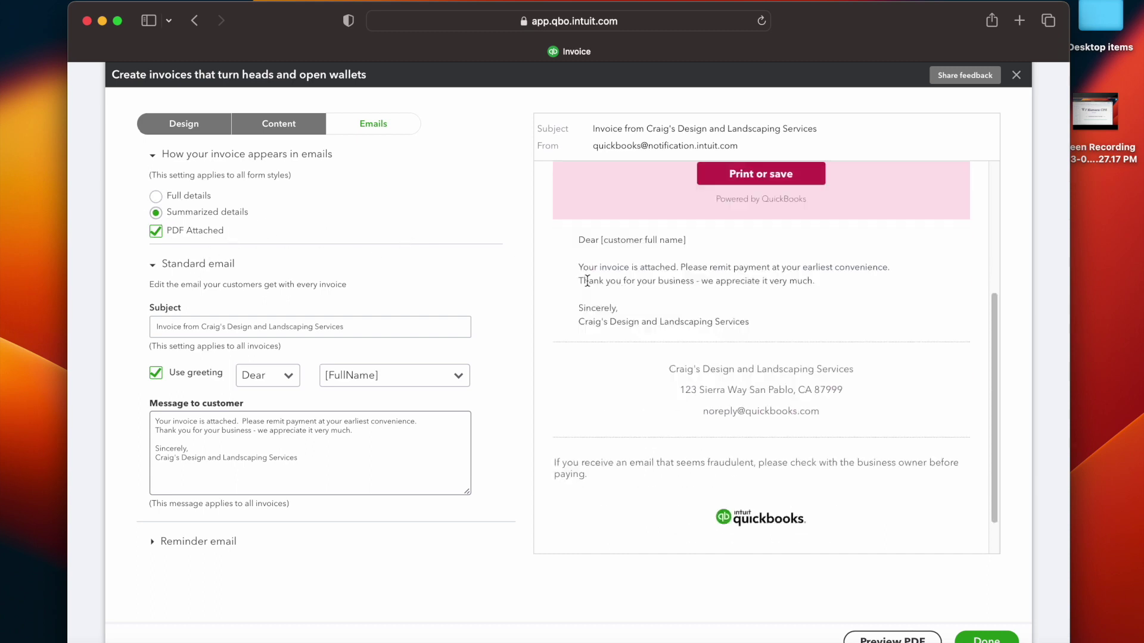
pyautogui.scroll(5, 585, 277)
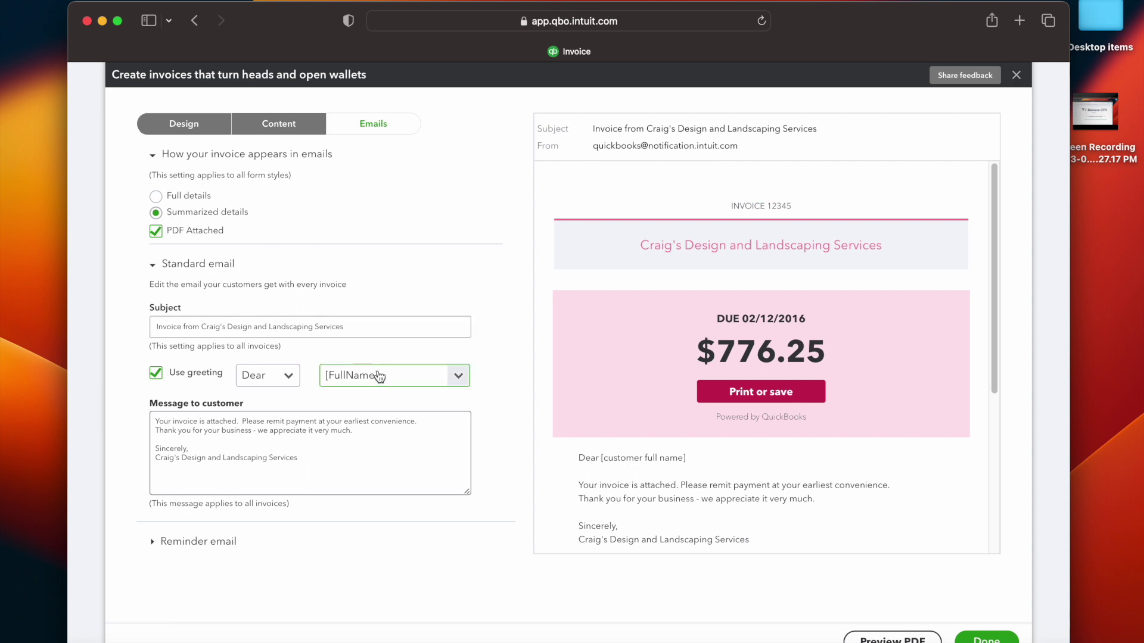
# Preview the invoice template as a PDF, allowing the blocked pop-up, and close the preview
pyautogui.click(876, 636)
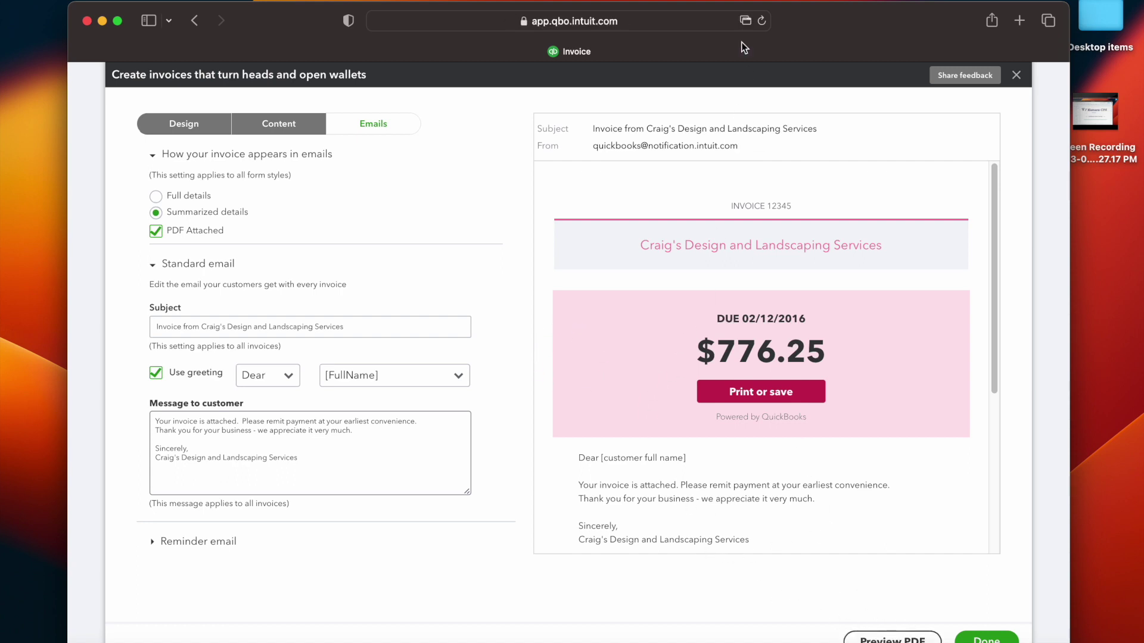
pyautogui.click(744, 21)
pyautogui.scroll(-7, 587, 291)
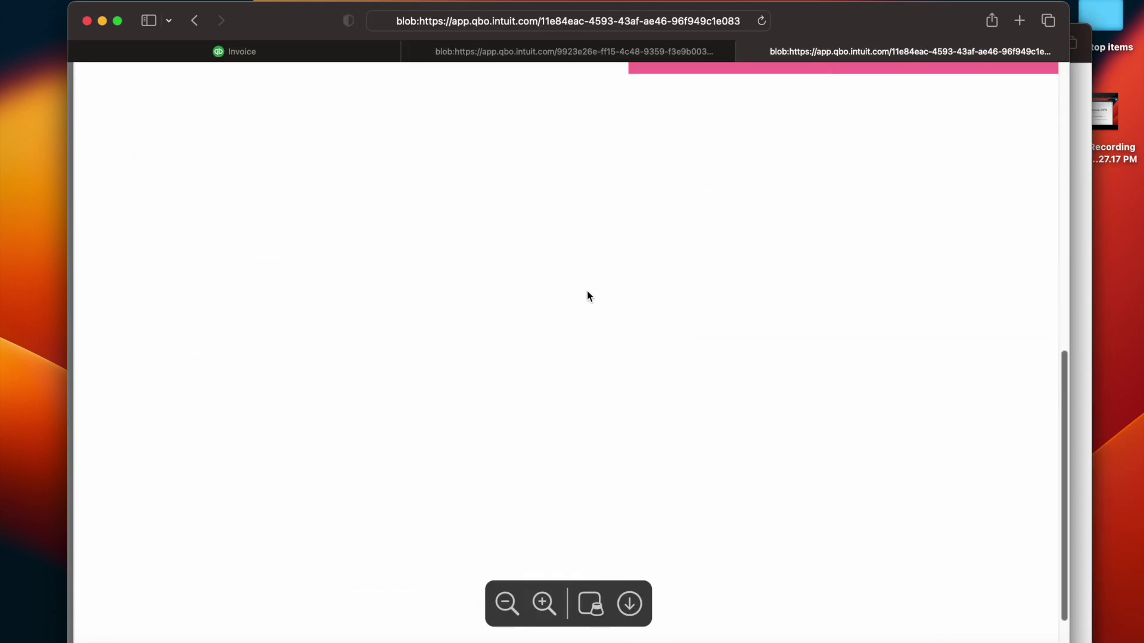
pyautogui.scroll(10, 588, 296)
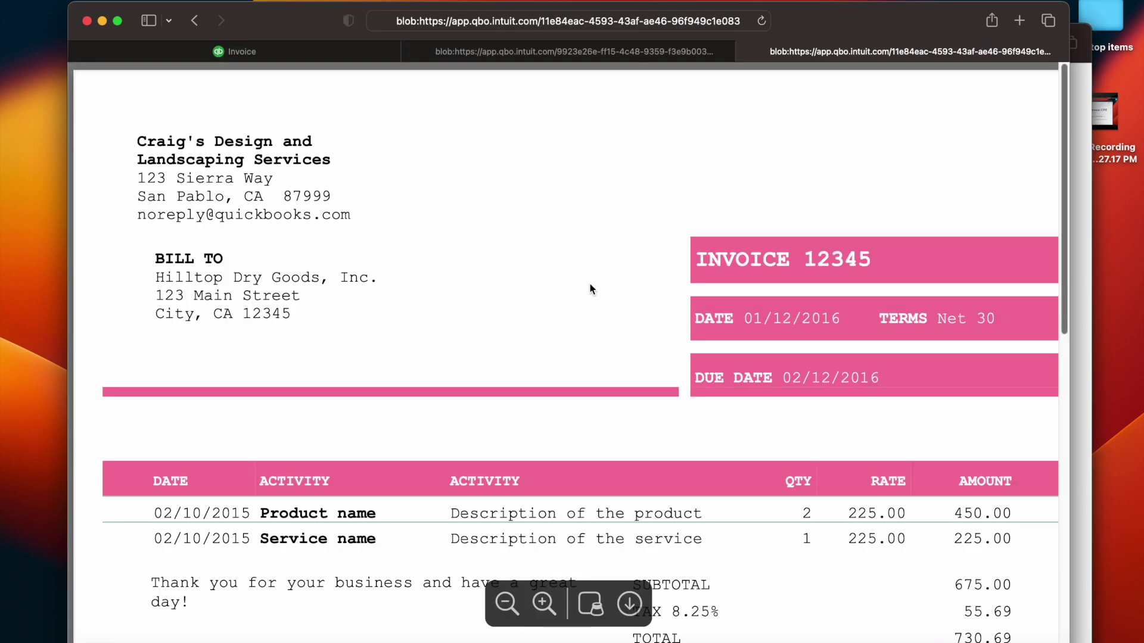
pyautogui.scroll(-3, 591, 287)
pyautogui.press('super+w')
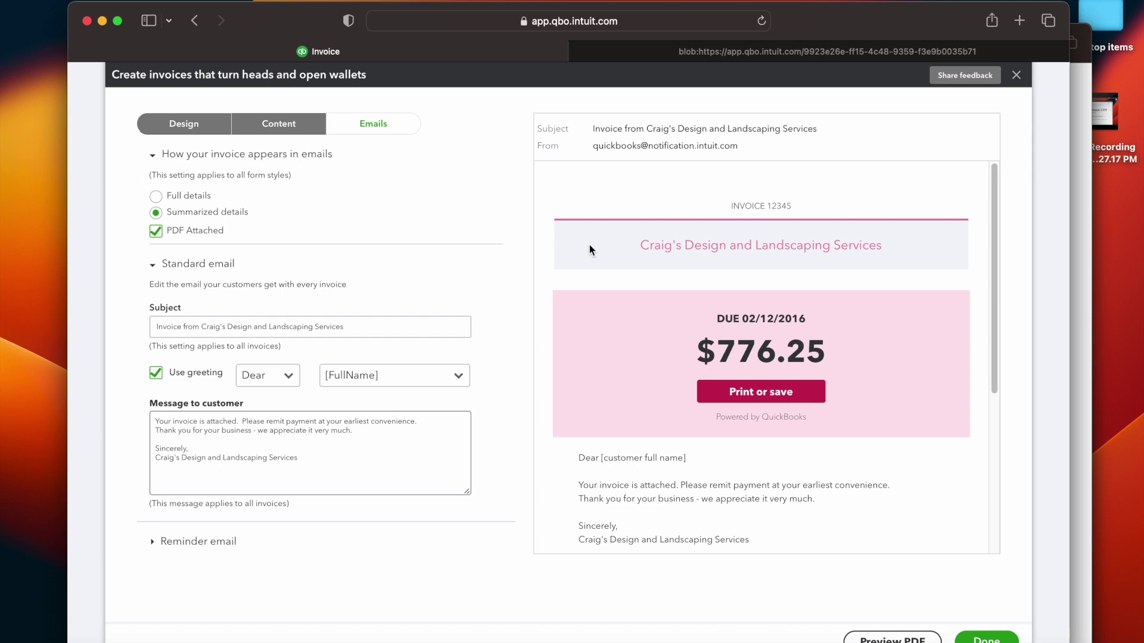
# Finish customizing the invoice style and start a new invoice
pyautogui.click(986, 637)
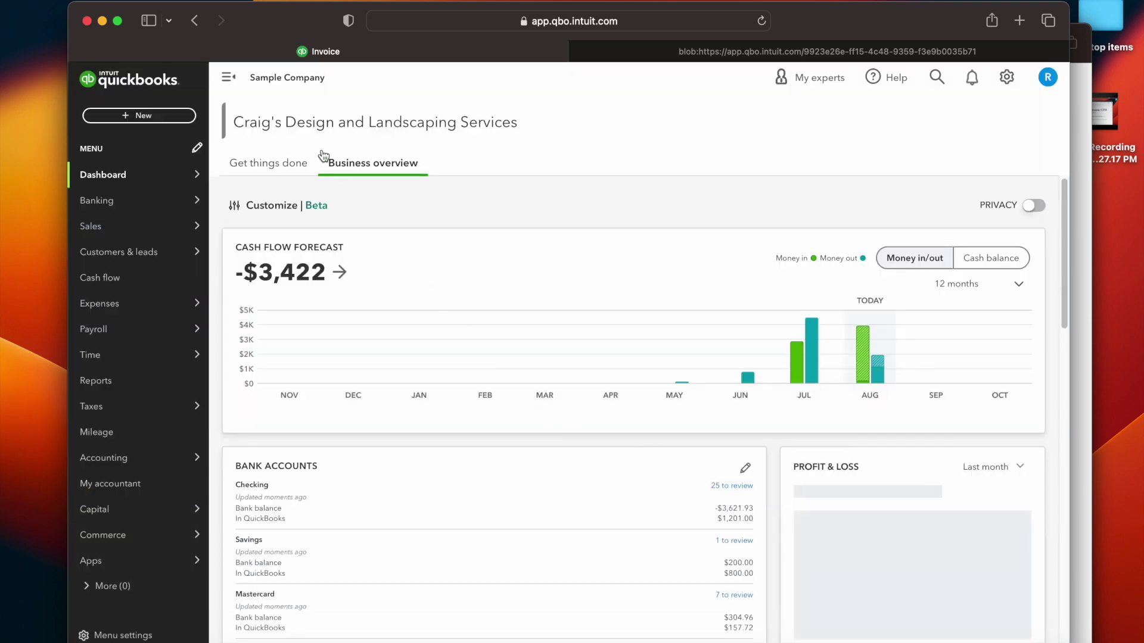
pyautogui.click(138, 115)
pyautogui.click(118, 188)
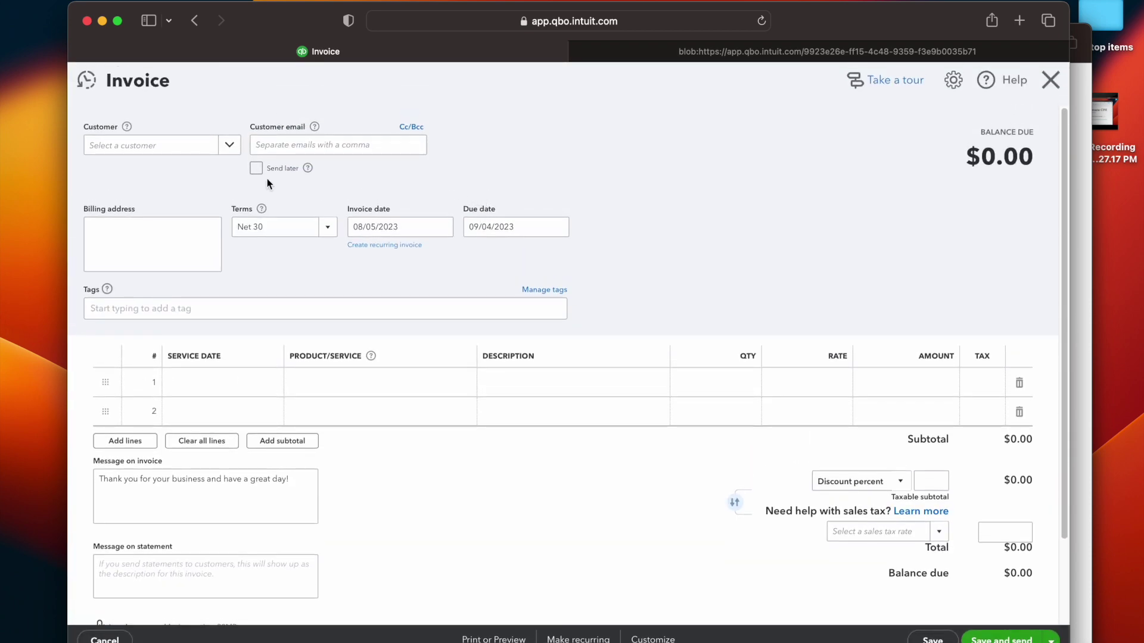
# Look through the list of recent invoices from the new invoice form and close it
pyautogui.click(87, 81)
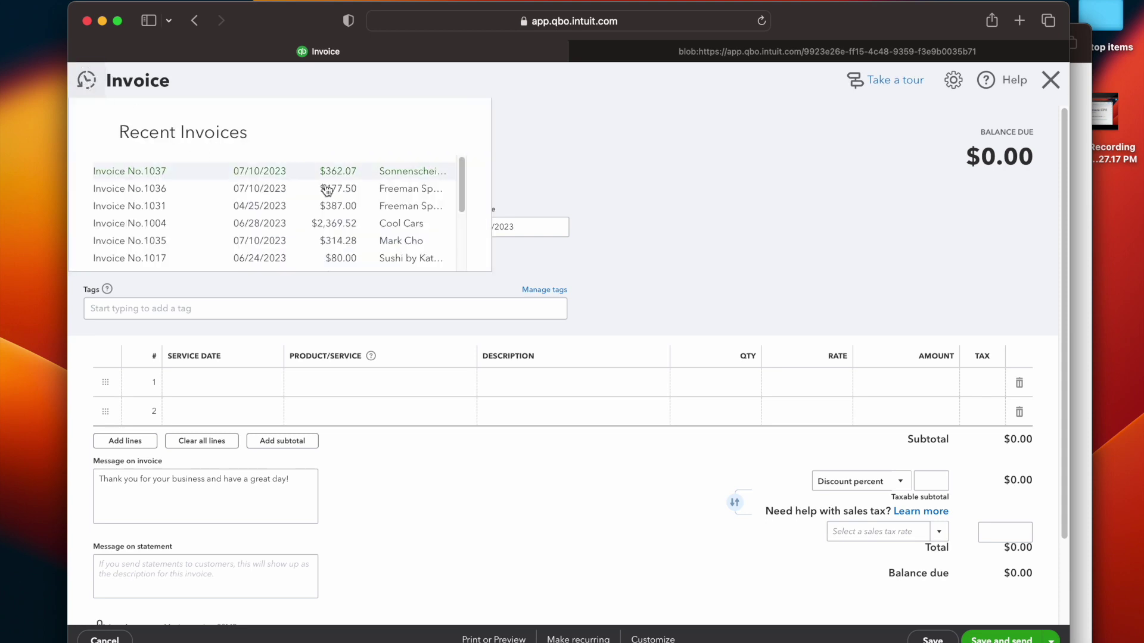
pyautogui.scroll(-2, 179, 221)
pyautogui.scroll(-3, 184, 216)
pyautogui.scroll(5, 186, 211)
pyautogui.scroll(-4, 176, 184)
pyautogui.scroll(5, 232, 185)
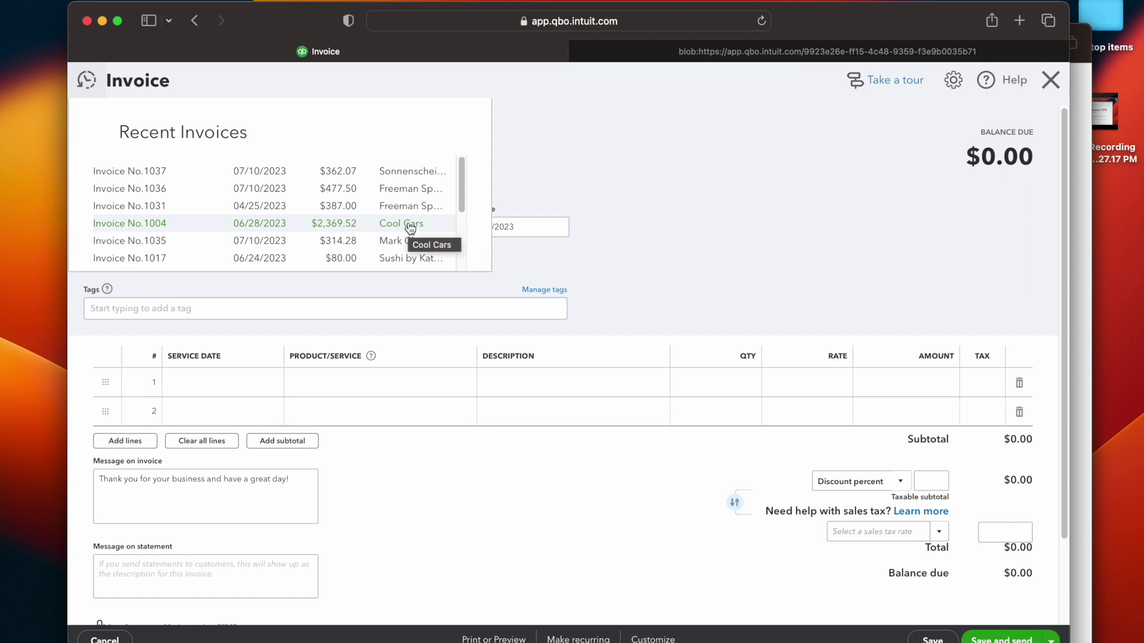
pyautogui.click(86, 80)
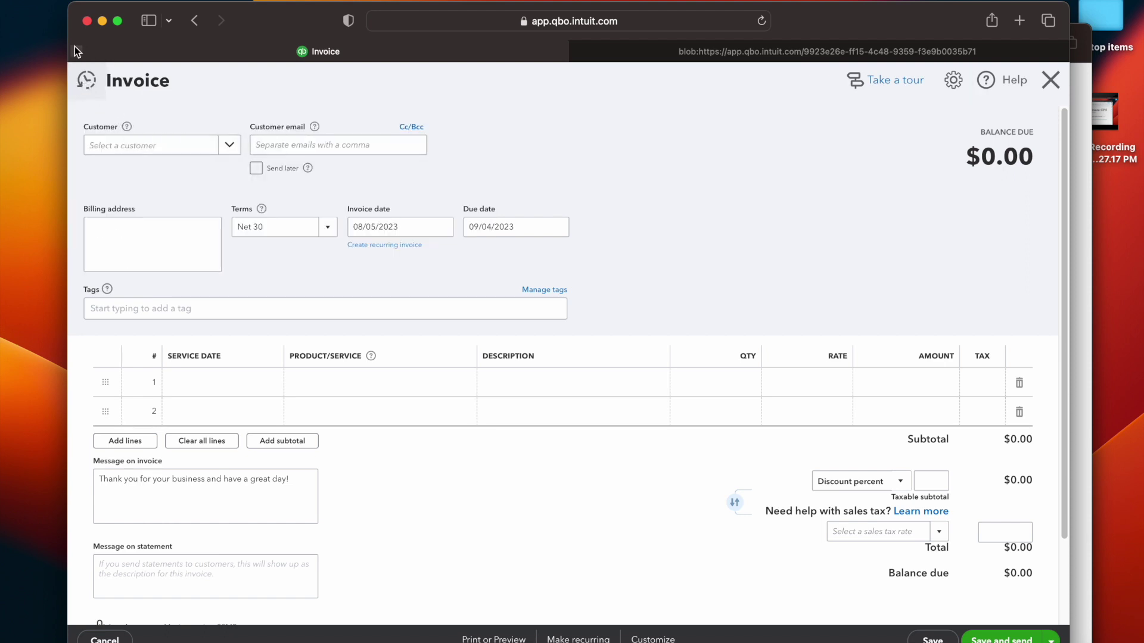
pyautogui.click(86, 80)
pyautogui.scroll(-5, 364, 220)
pyautogui.scroll(5, 364, 220)
pyautogui.click(695, 218)
# View the sales form settings for fields, custom fields and optional columns, and close them unchanged
pyautogui.click(953, 80)
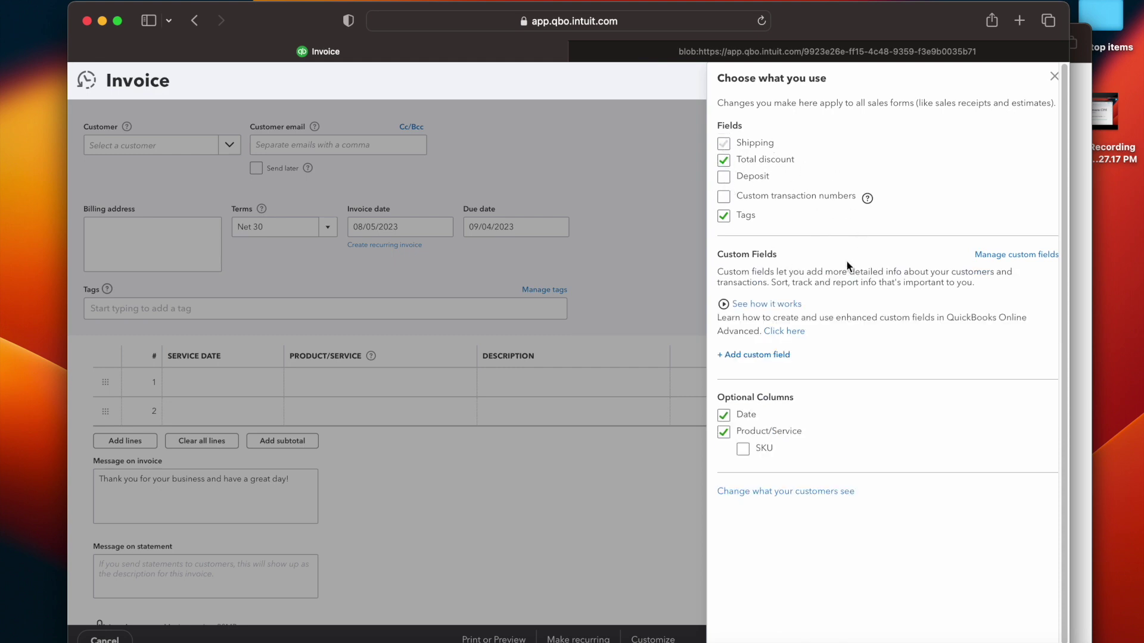
pyautogui.click(1047, 78)
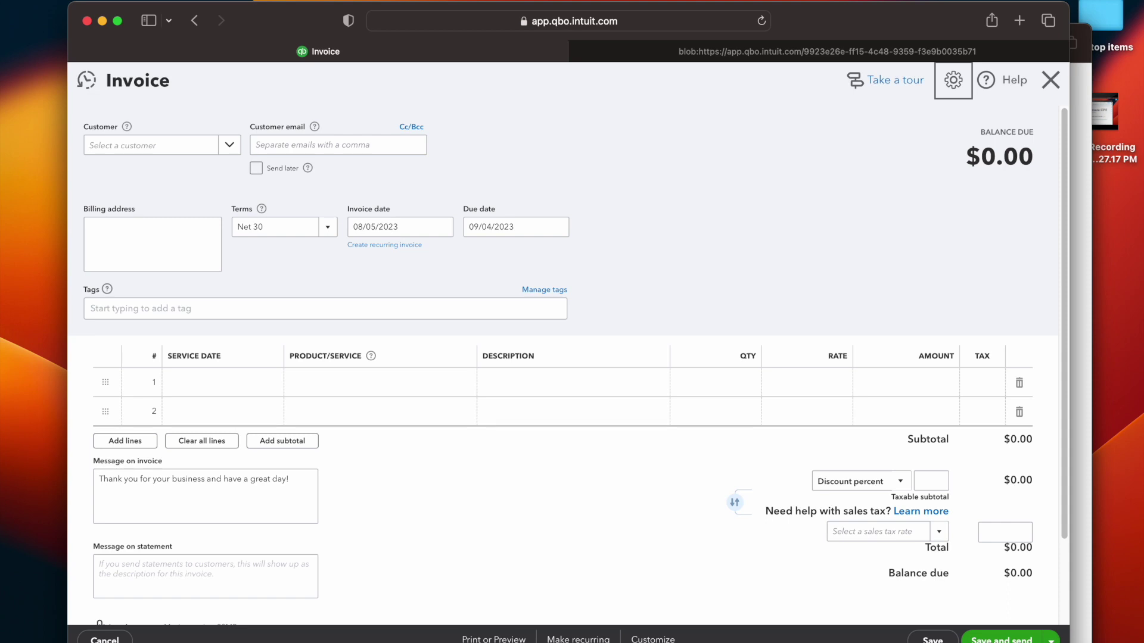
# Close the blank invoice form and open the company section of the account settings
pyautogui.click(1050, 80)
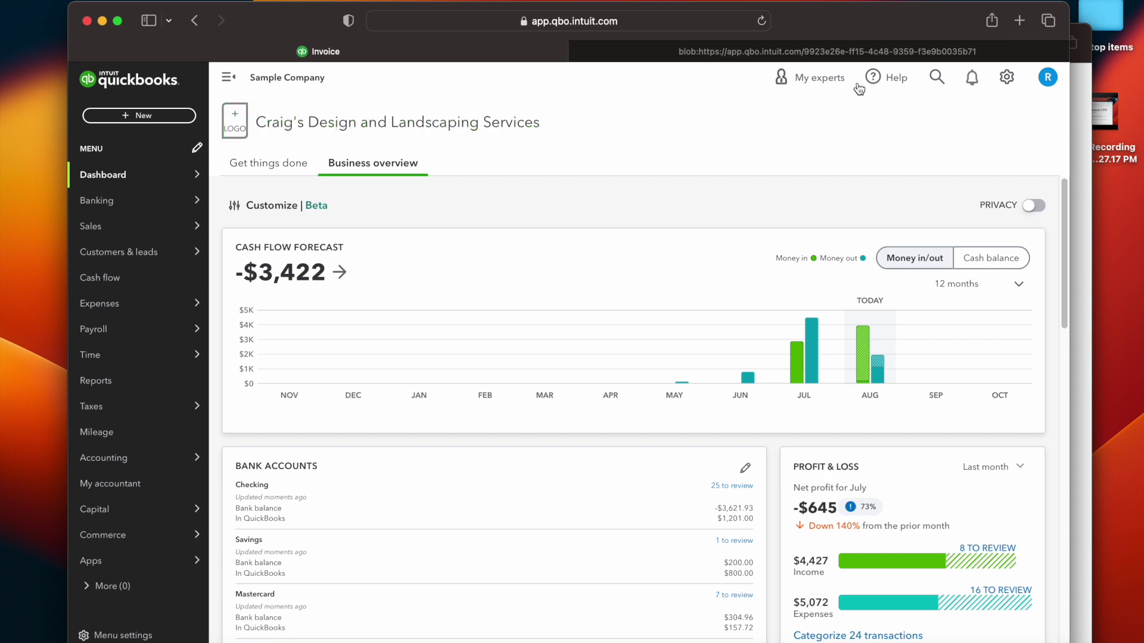
pyautogui.click(1006, 77)
pyautogui.click(648, 150)
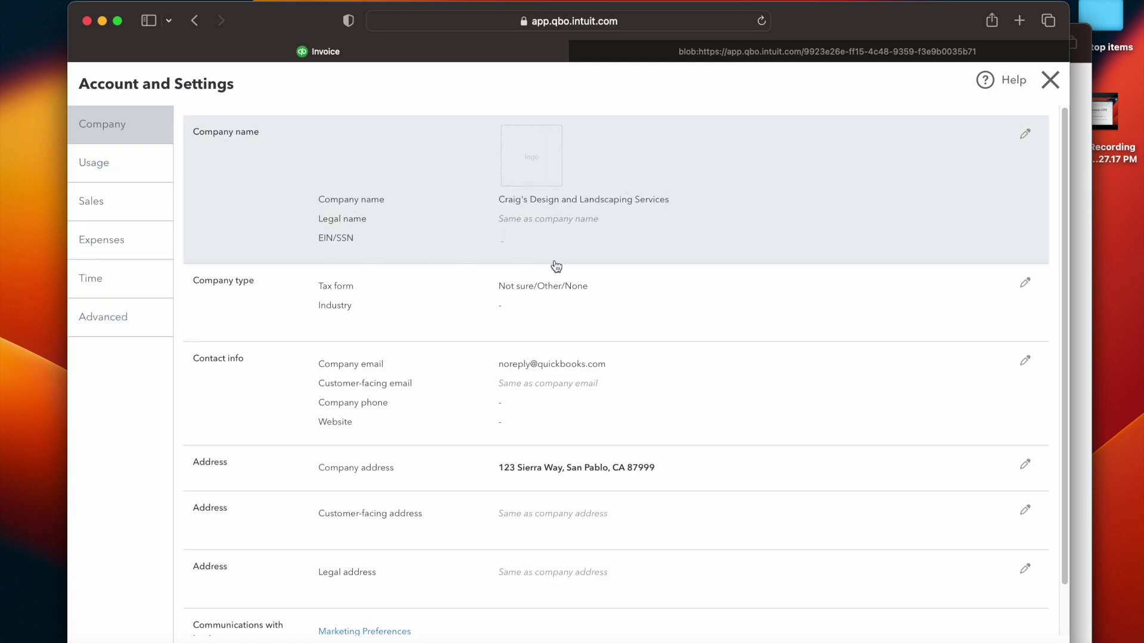
pyautogui.scroll(-2, 387, 315)
pyautogui.scroll(2, 390, 310)
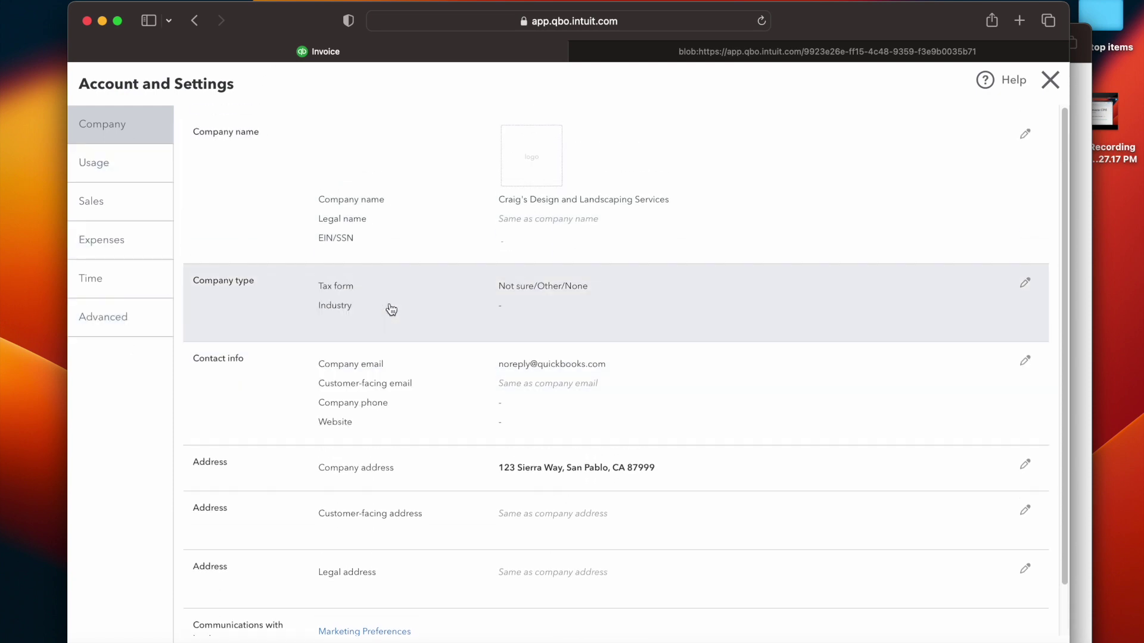
# Open the company logo upload from the company name settings and reload the page to leave it
pyautogui.click(259, 171)
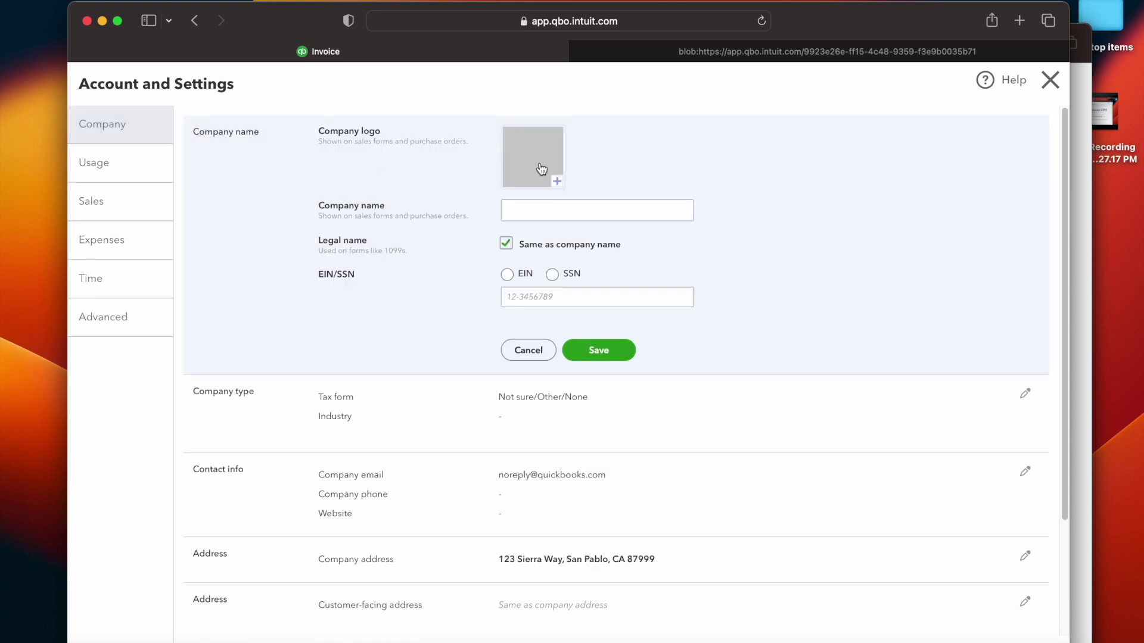
pyautogui.click(552, 183)
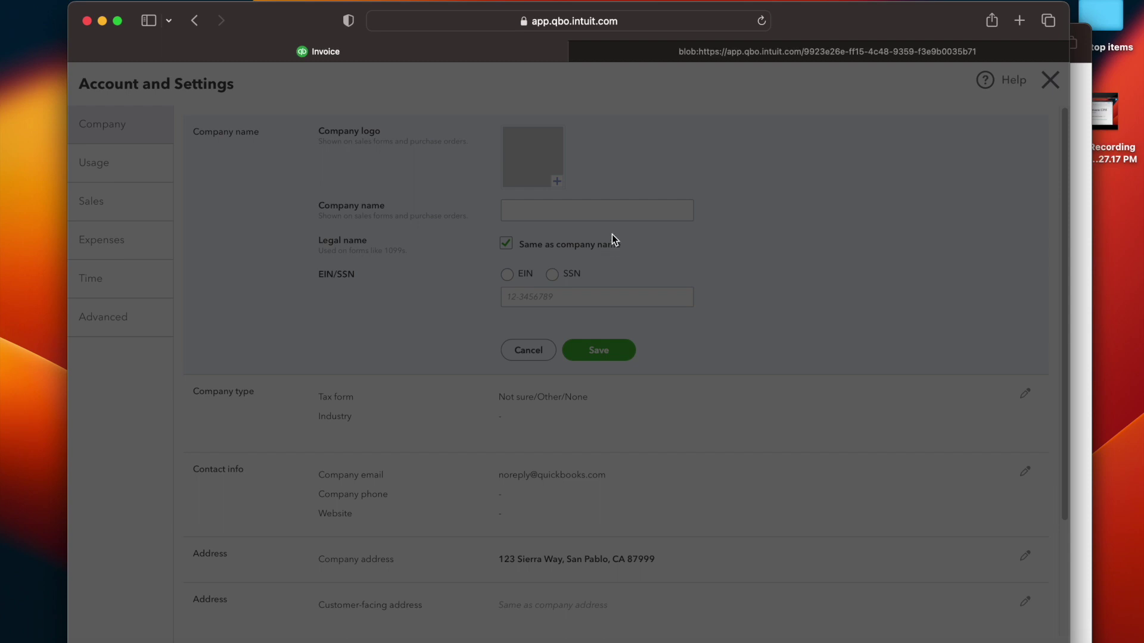
pyautogui.click(728, 22)
pyautogui.press('Return')
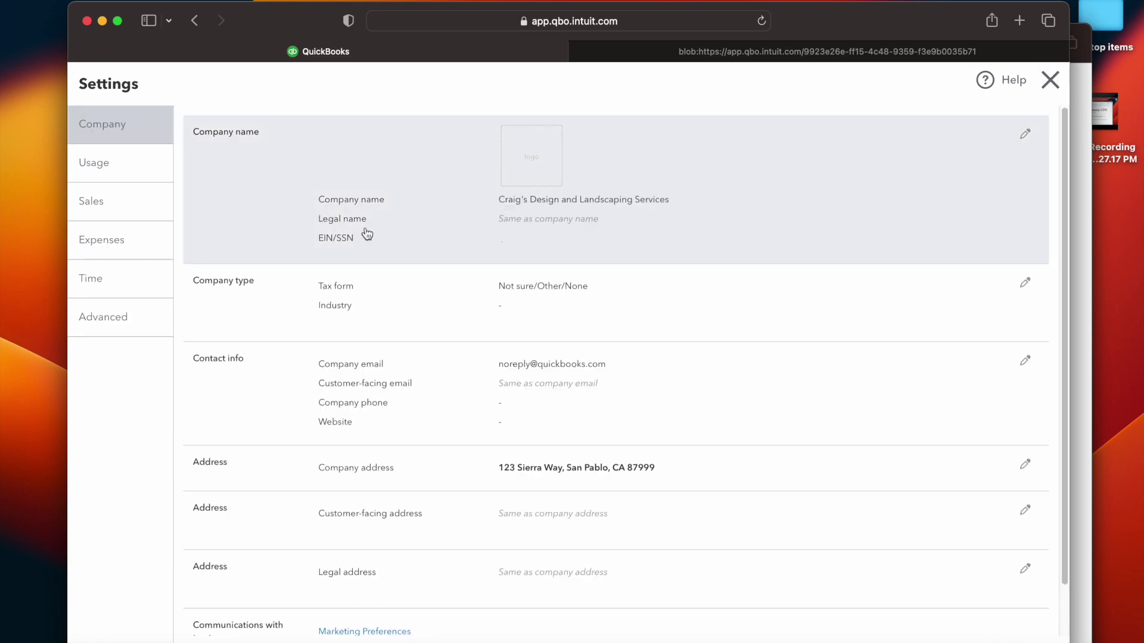
# View the editable company name details, including the EIN option and its number field, and close them without saving
pyautogui.click(573, 215)
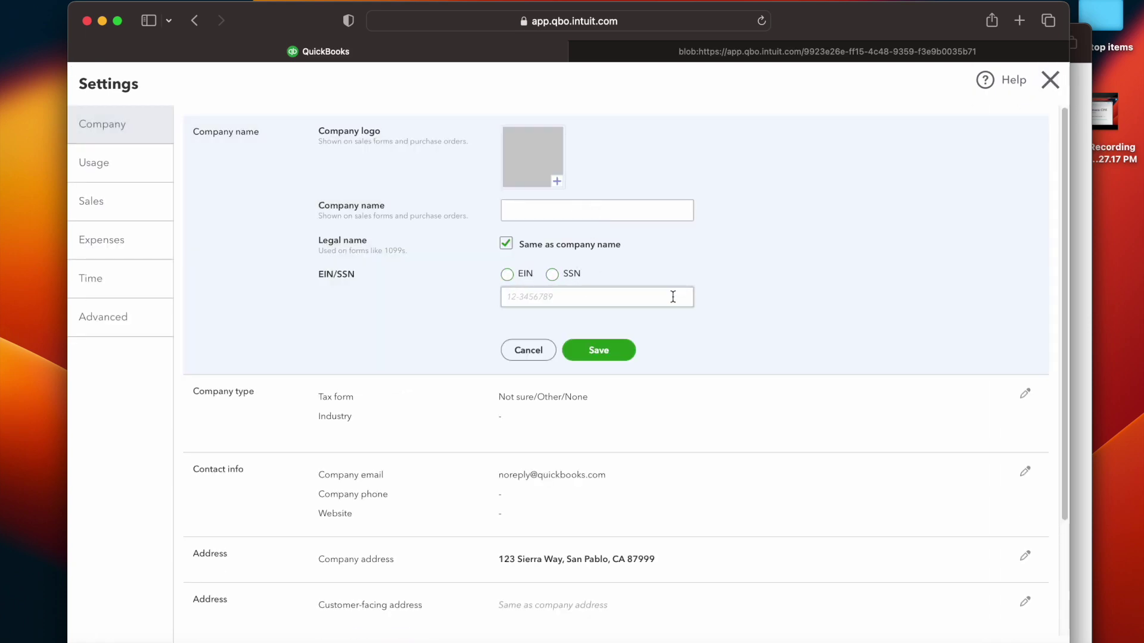
pyautogui.click(523, 352)
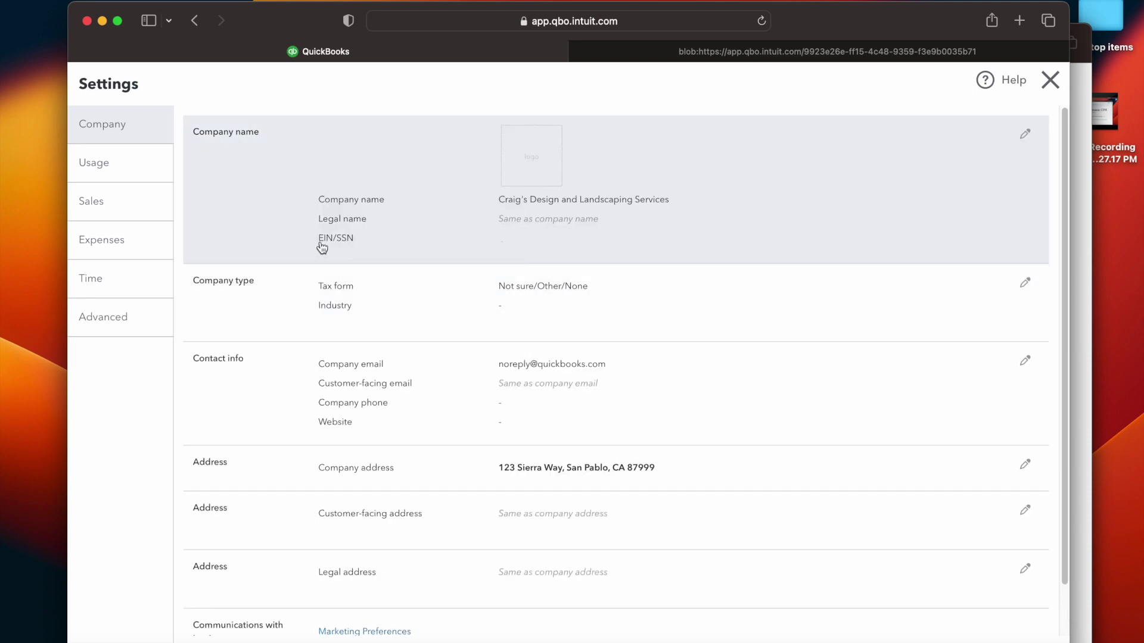
pyautogui.click(551, 245)
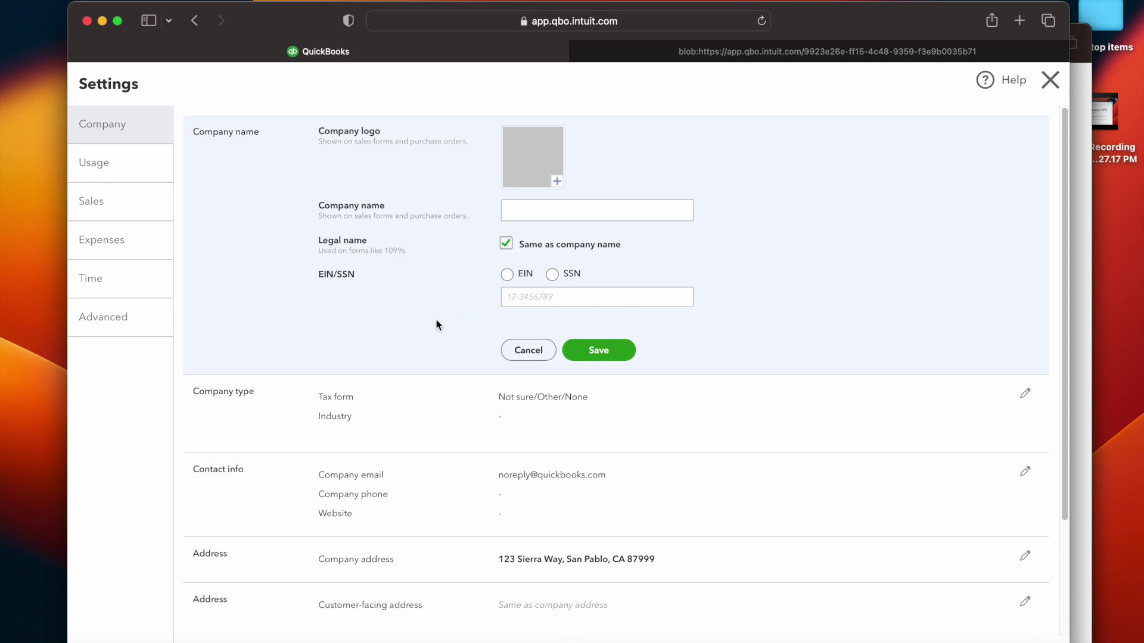
pyautogui.click(523, 279)
pyautogui.click(542, 296)
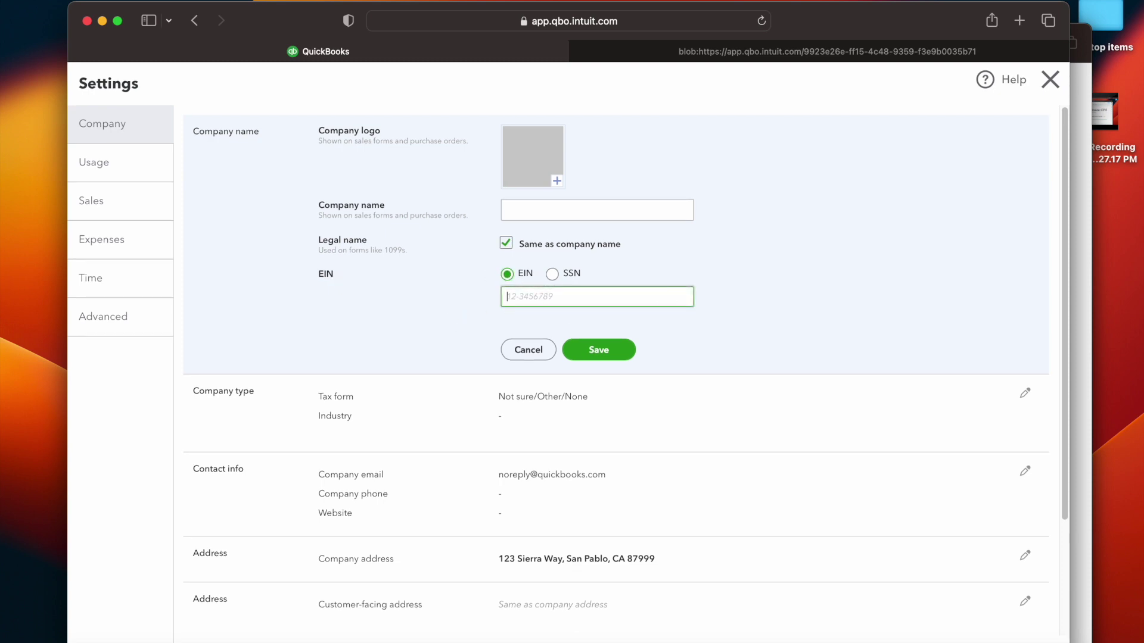
pyautogui.click(524, 353)
# View the tax form choices in the company type settings and close the section unchanged
pyautogui.scroll(-2, 459, 311)
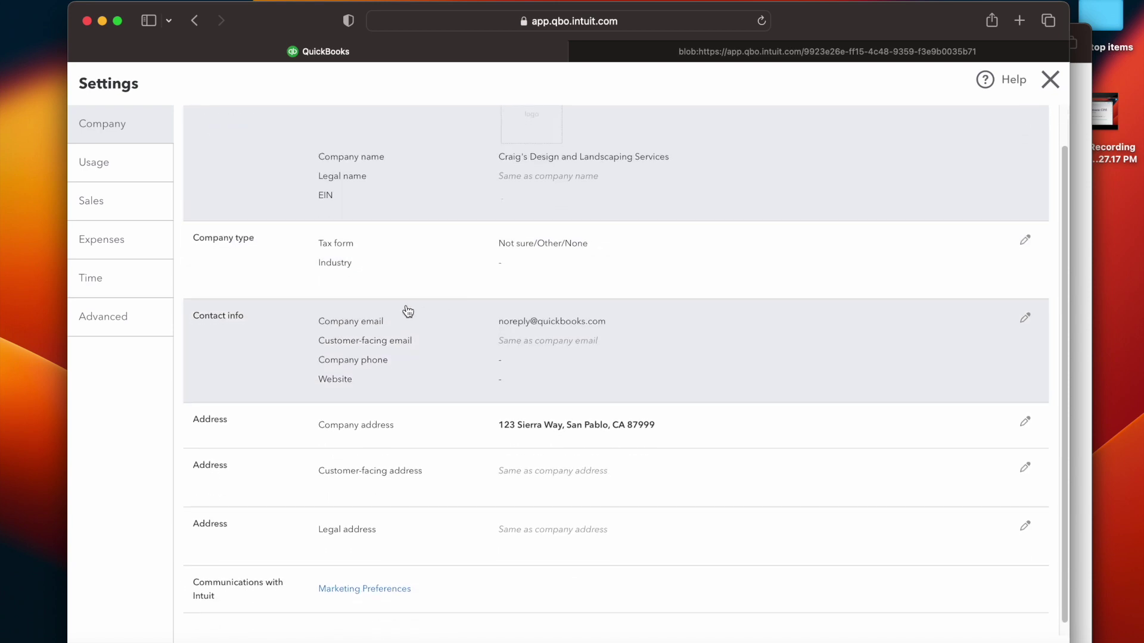
pyautogui.click(526, 263)
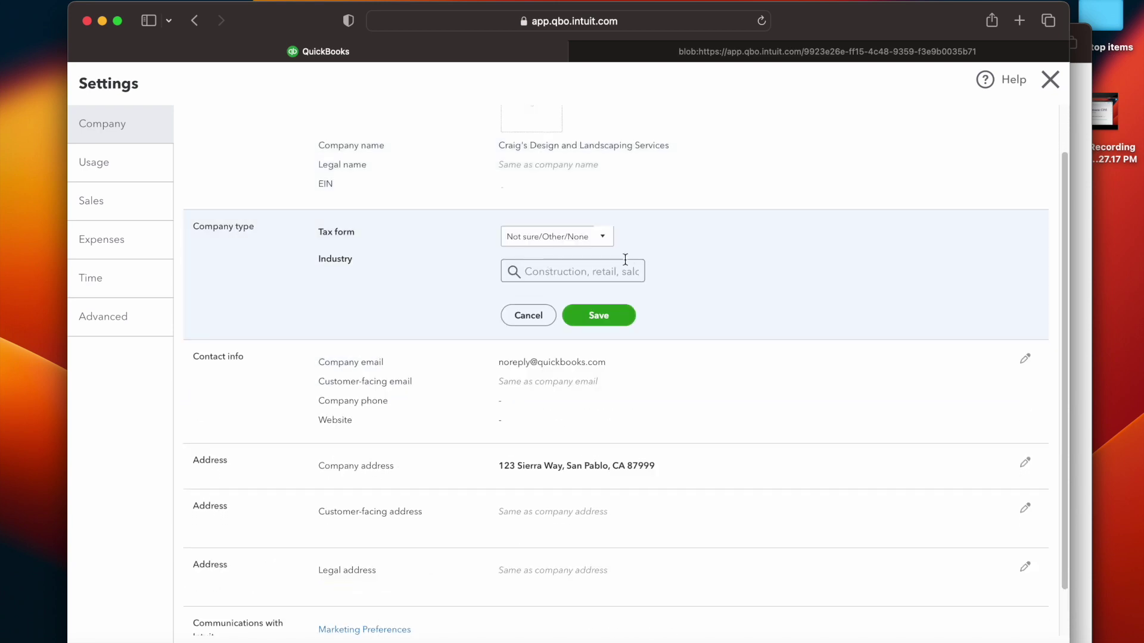
pyautogui.click(601, 237)
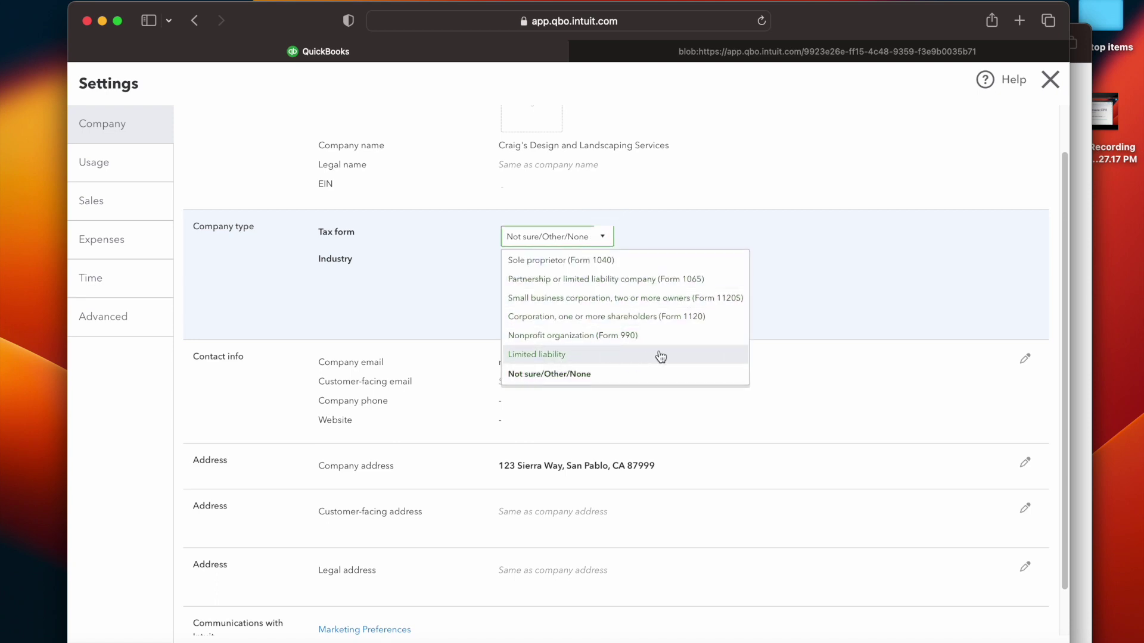
pyautogui.click(834, 307)
pyautogui.scroll(-1, 627, 438)
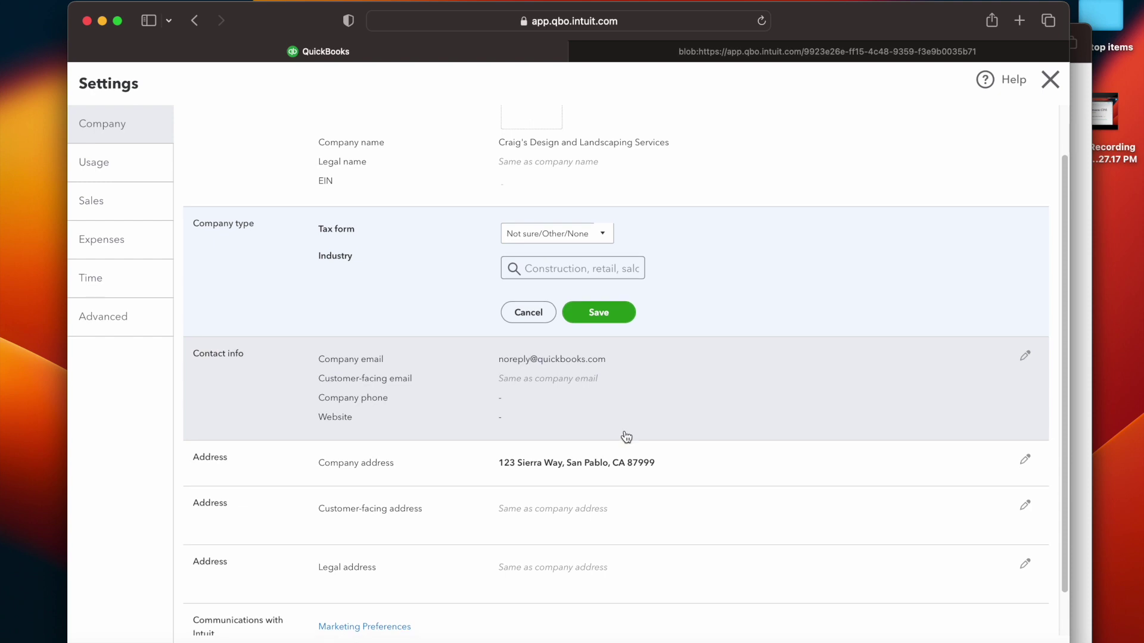
pyautogui.click(544, 318)
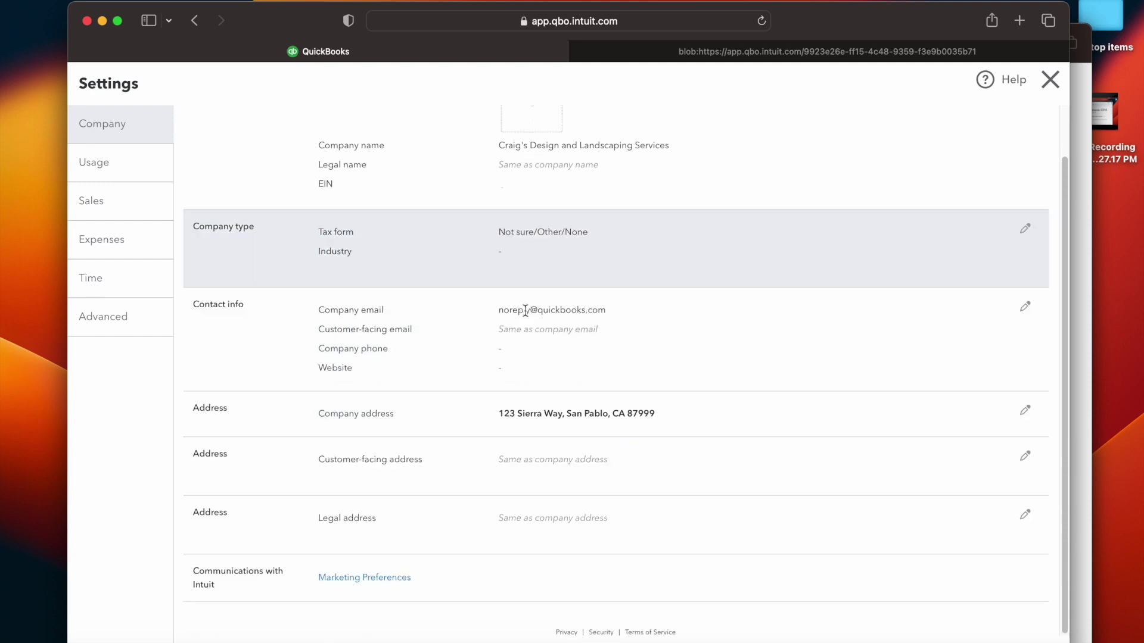
# View the editable contact info settings for company email, phone and website, and close them without saving
pyautogui.click(709, 350)
pyautogui.click(584, 307)
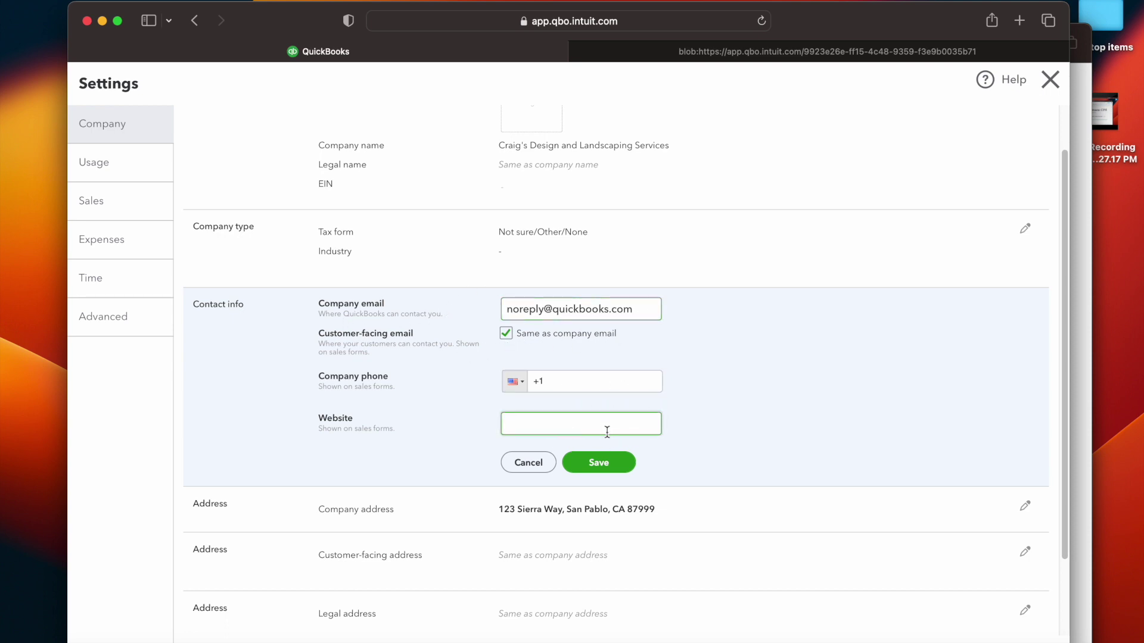
pyautogui.click(526, 465)
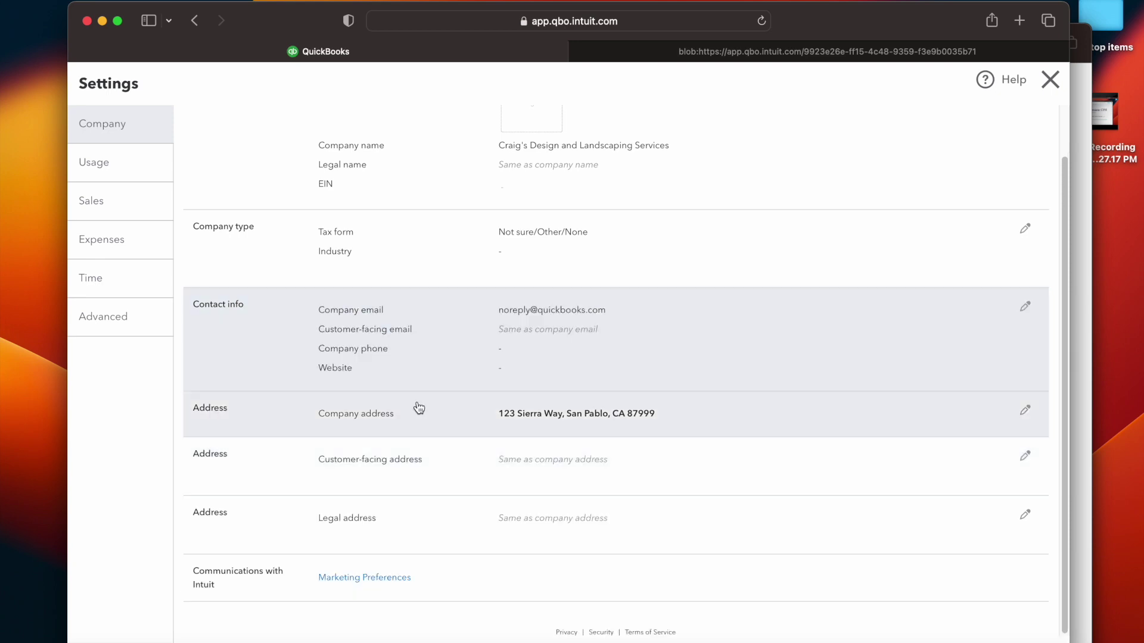
pyautogui.click(533, 366)
pyautogui.click(549, 429)
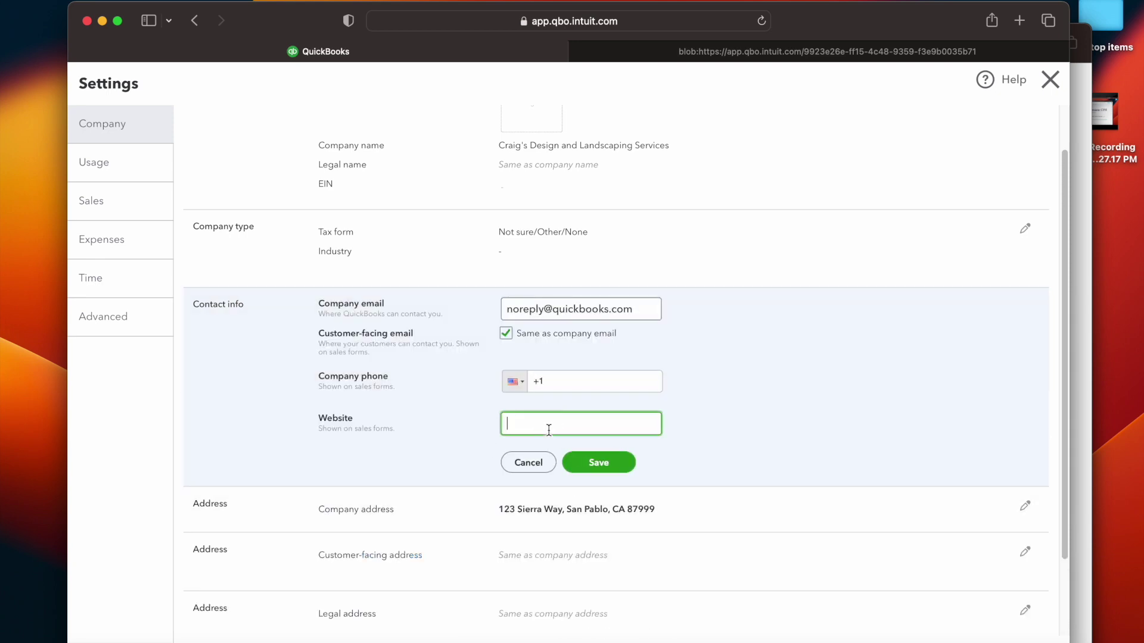
pyautogui.click(524, 463)
pyautogui.scroll(-3, 659, 417)
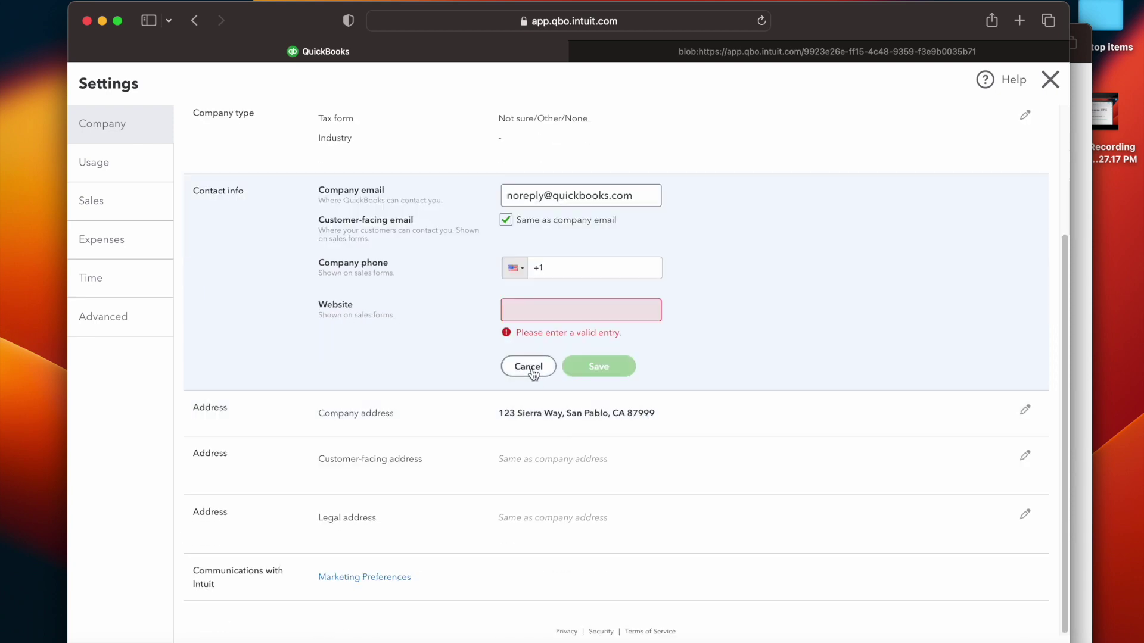
pyautogui.click(530, 368)
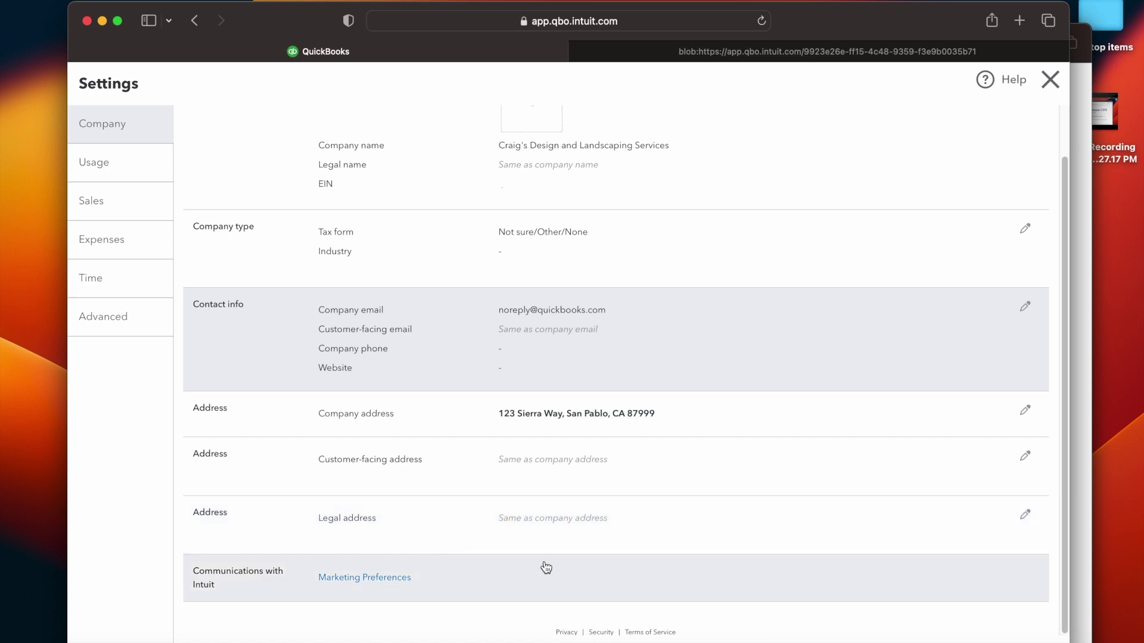
# Review the plan's usage limits for billable users, chart of accounts and tag groups
pyautogui.click(105, 176)
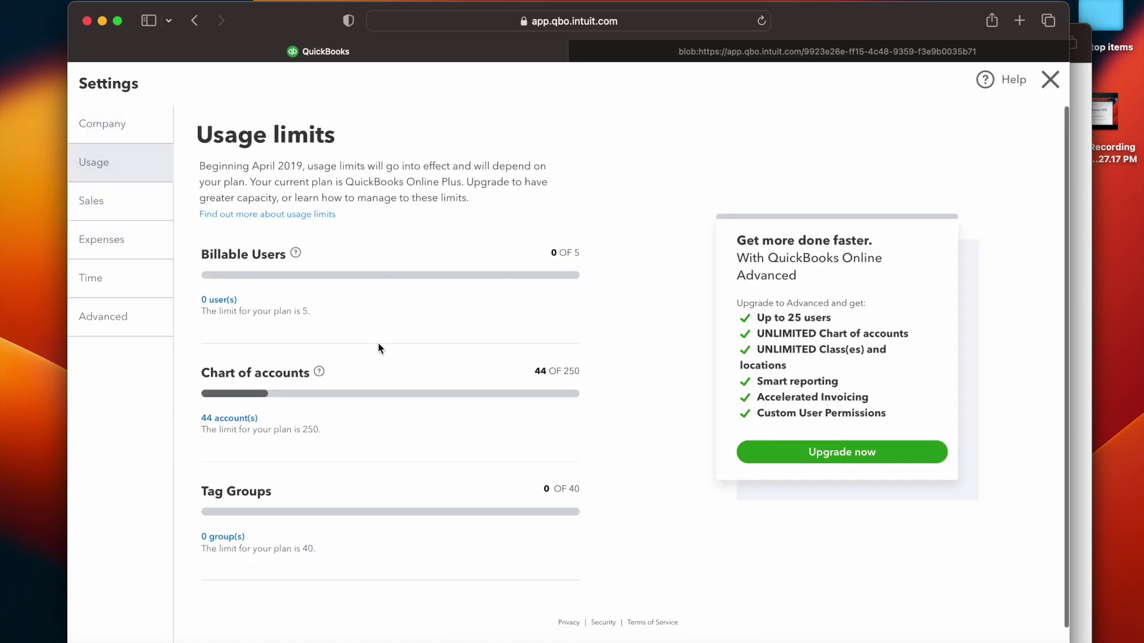
pyautogui.scroll(-1, 491, 309)
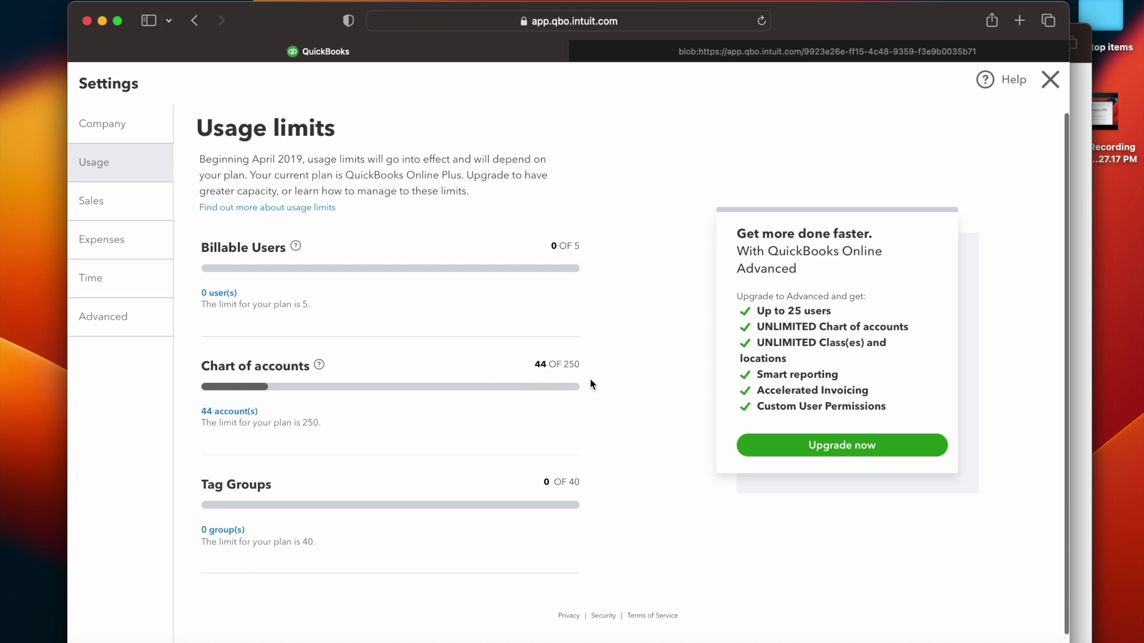
pyautogui.scroll(1, 592, 393)
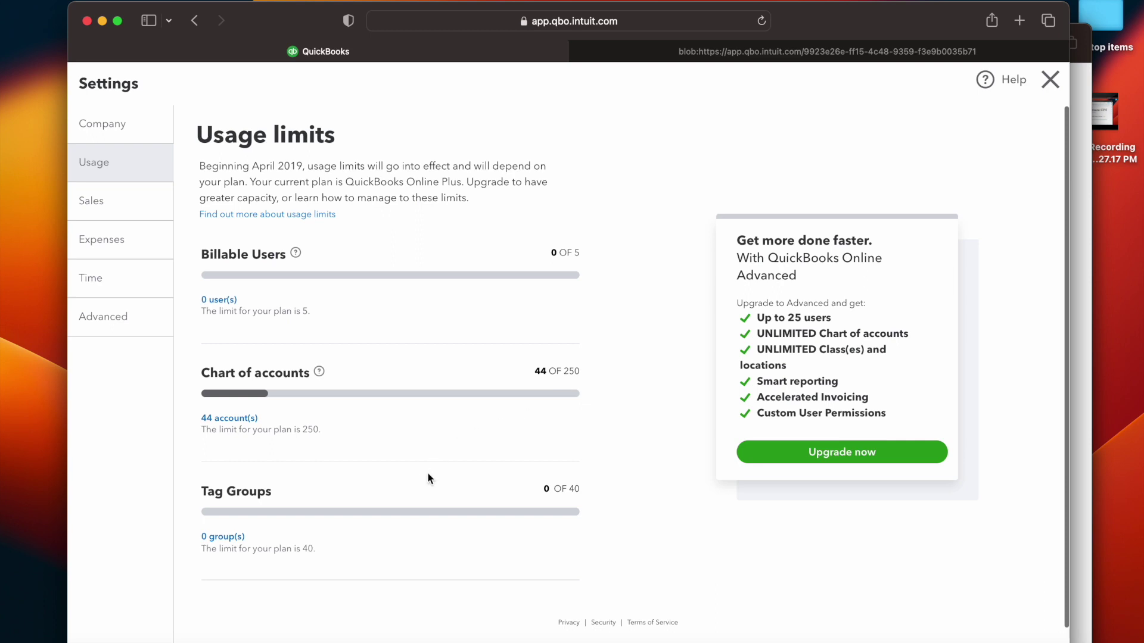
pyautogui.scroll(-1, 496, 446)
pyautogui.scroll(1, 496, 446)
pyautogui.scroll(-1, 307, 520)
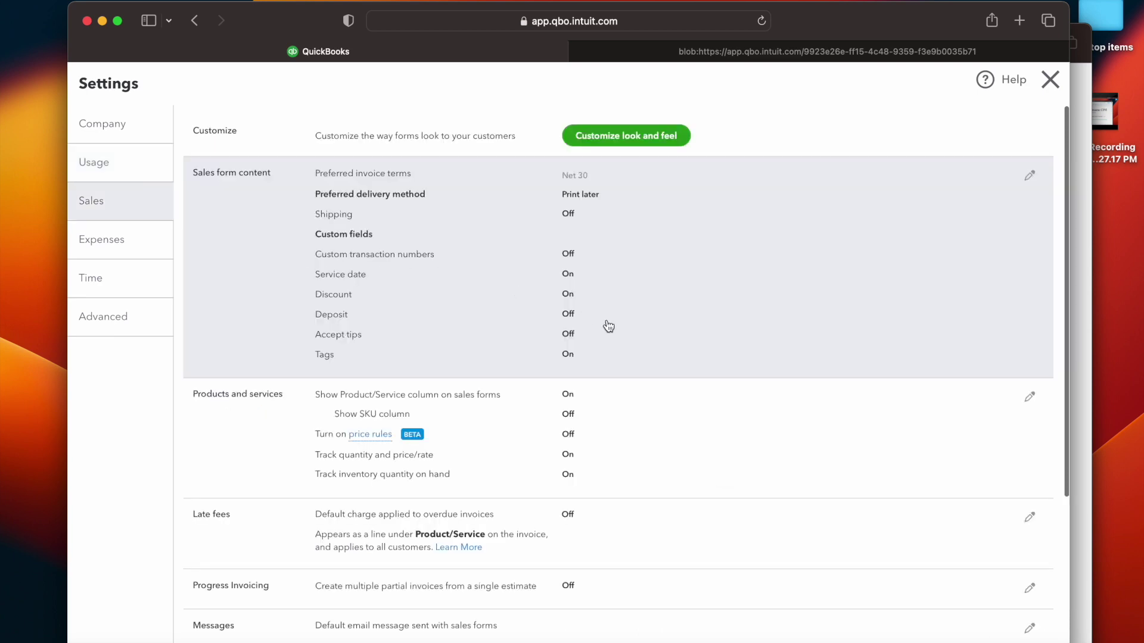
# Open the sales form content settings for editing and view the available preferred invoice terms
pyautogui.scroll(-3, 604, 352)
pyautogui.scroll(3, 602, 353)
pyautogui.click(658, 301)
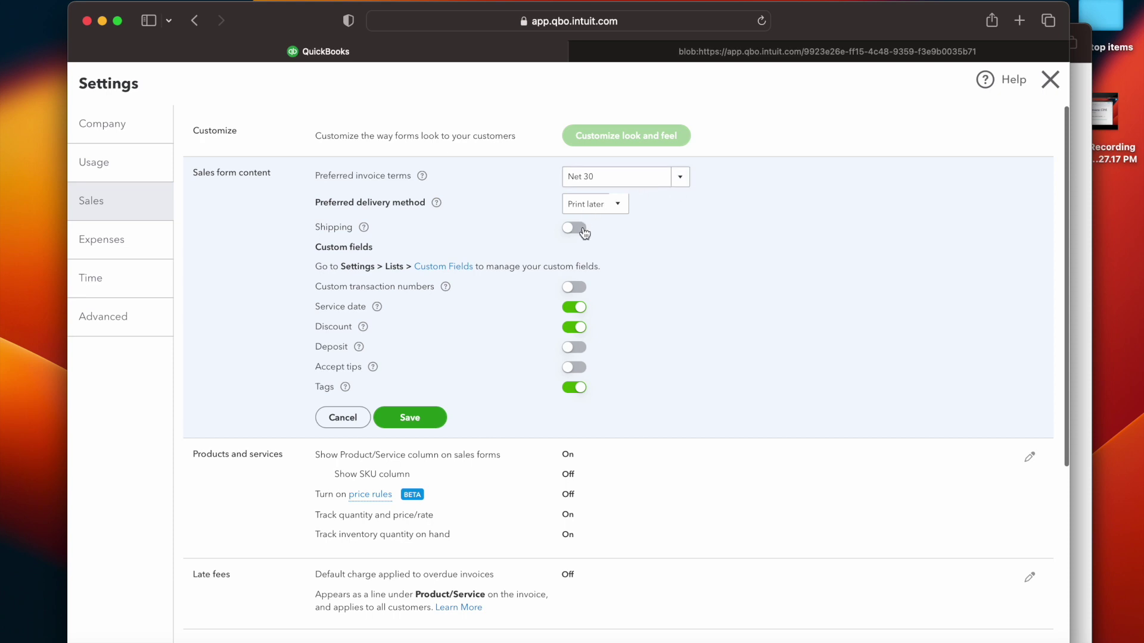
pyautogui.click(681, 184)
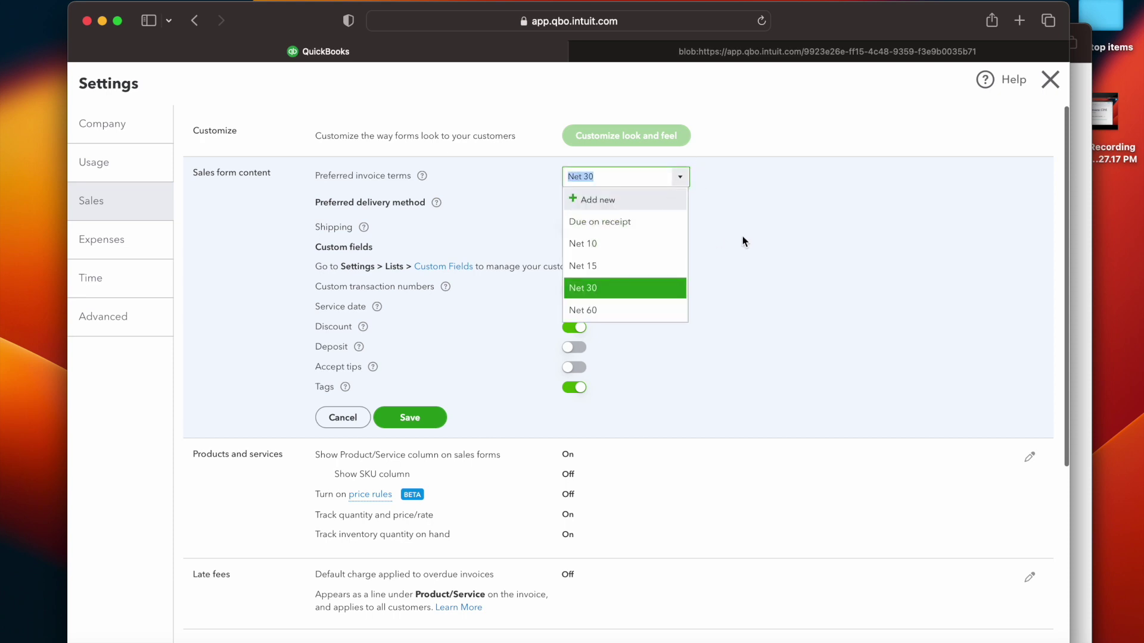
pyautogui.click(776, 240)
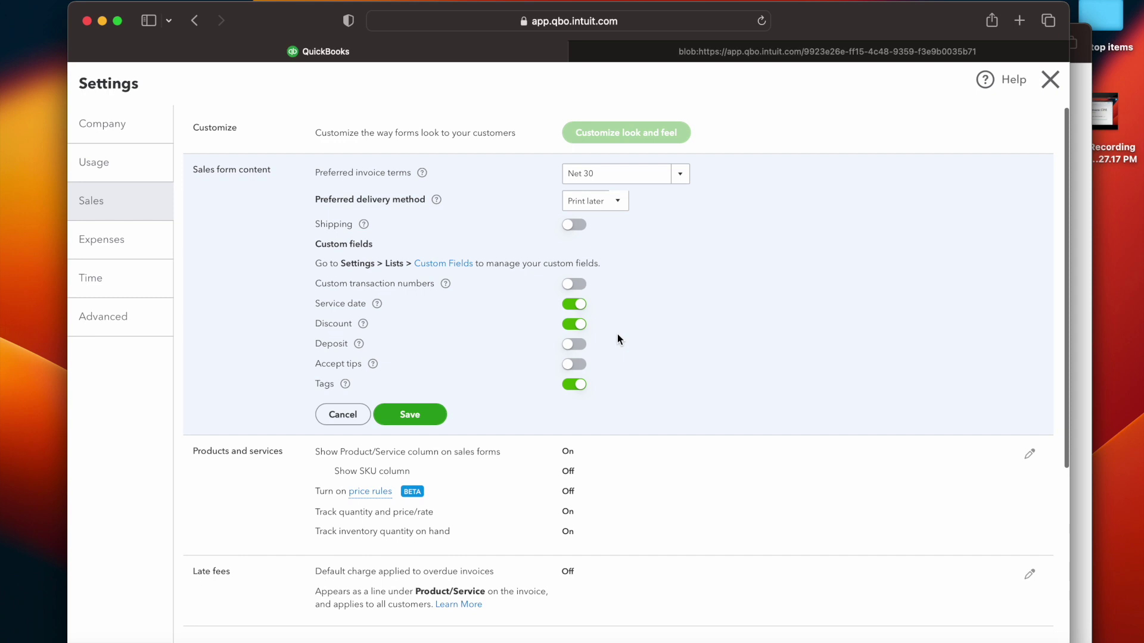
# Review the sales form content toggles and open the products and services settings for editing
pyautogui.scroll(-1, 617, 334)
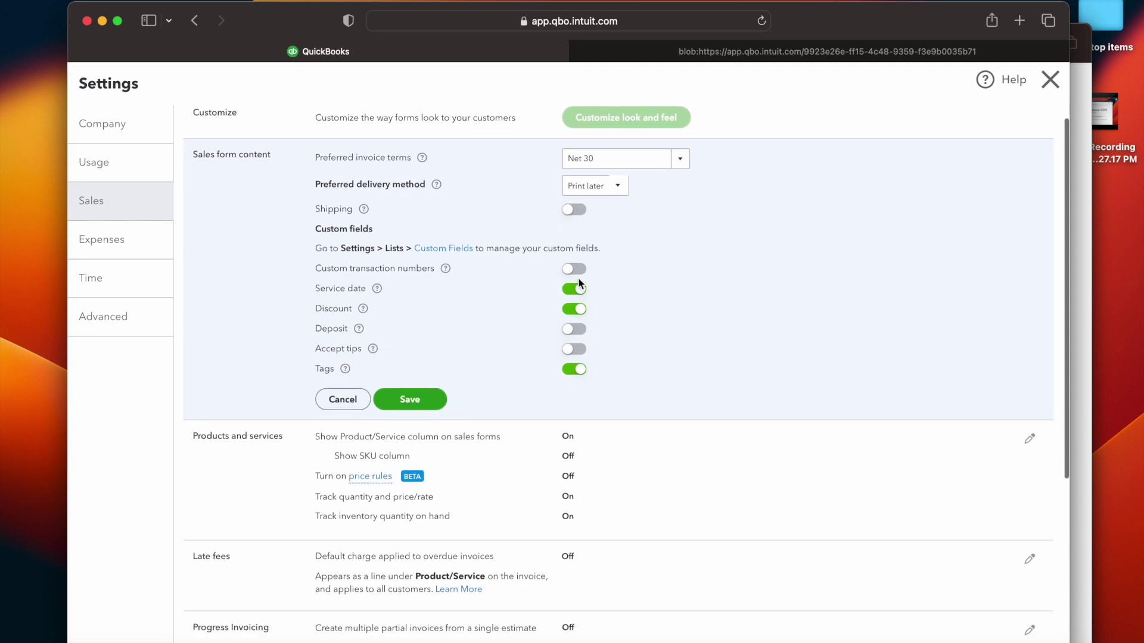
pyautogui.scroll(-1, 548, 328)
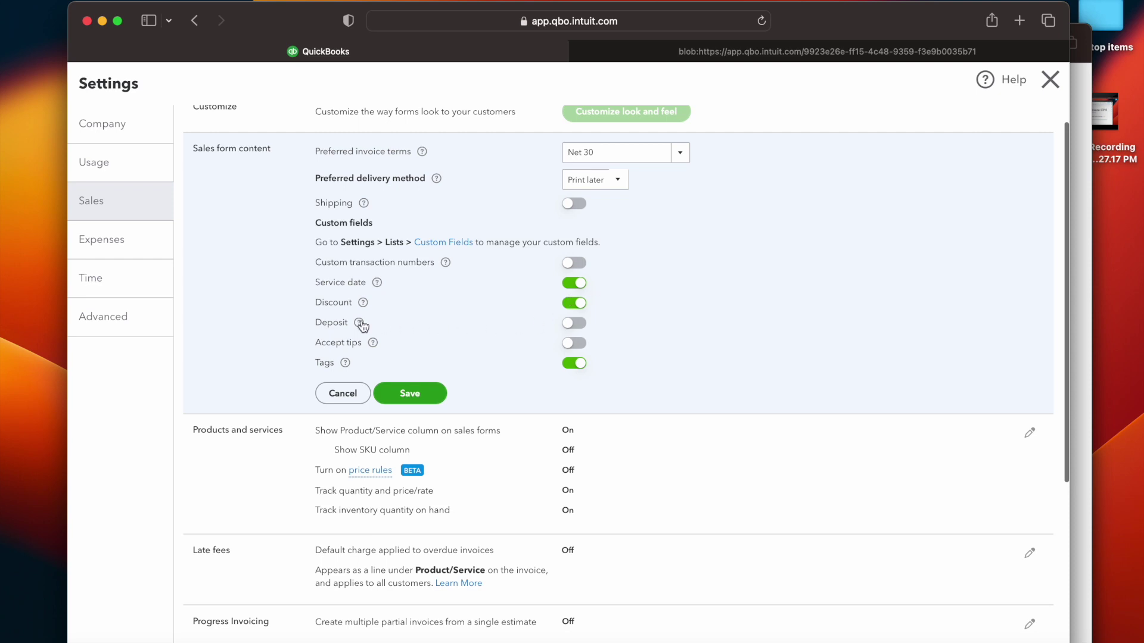
pyautogui.scroll(-1, 382, 322)
pyautogui.scroll(-1, 435, 326)
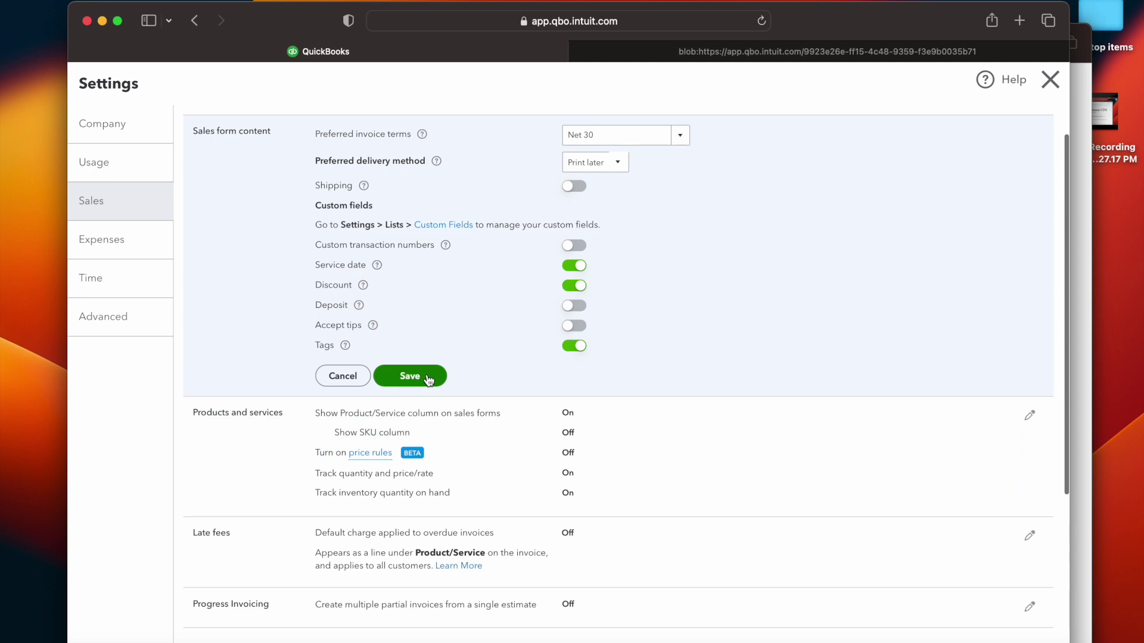
pyautogui.scroll(-5, 708, 415)
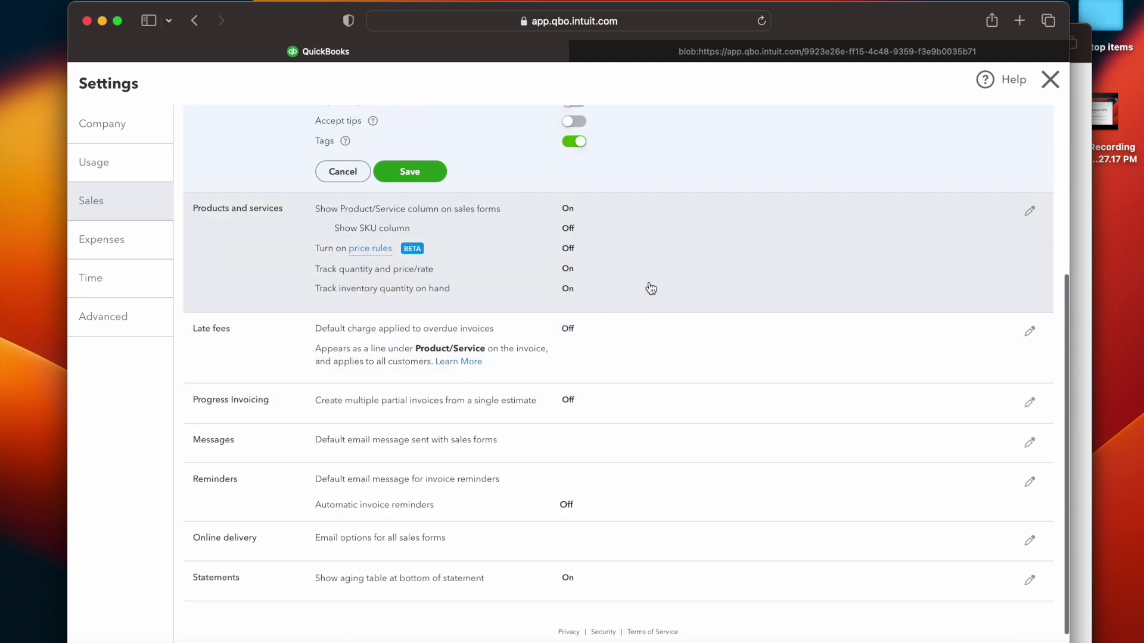
pyautogui.click(628, 277)
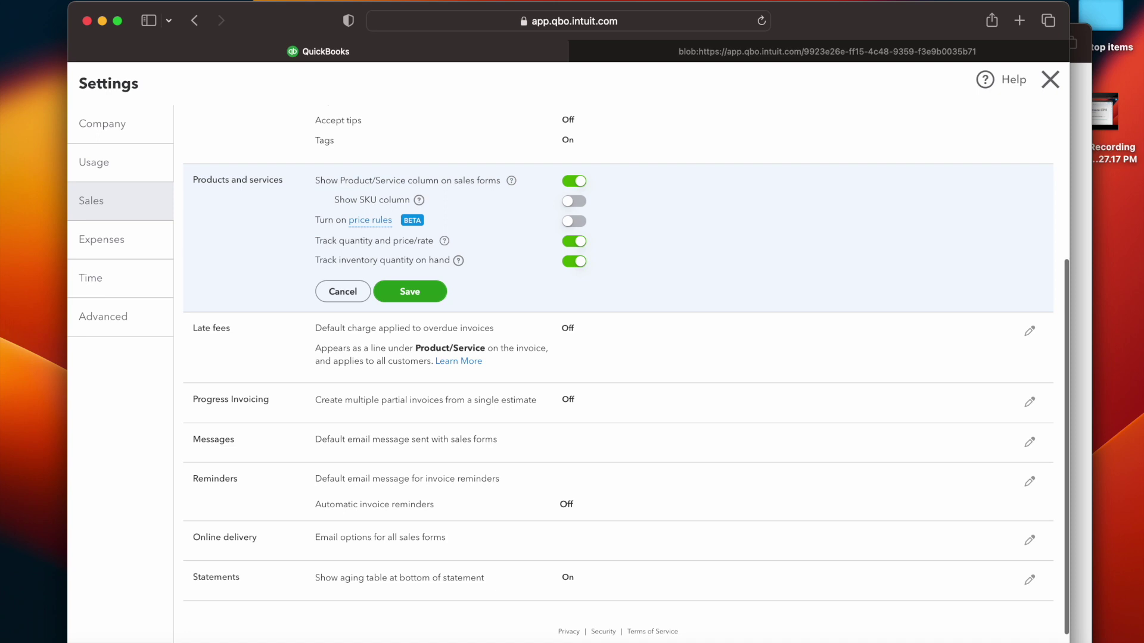
# In the advanced settings, set the inactivity sign-out time under Other preferences to 3 hours and save it
pyautogui.click(116, 325)
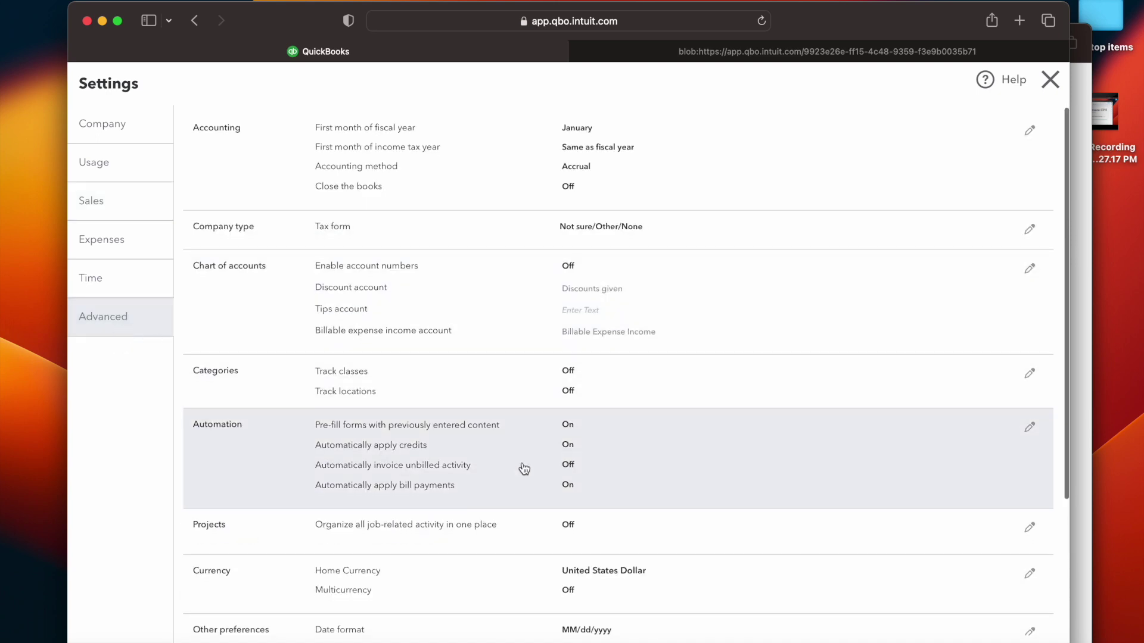
pyautogui.scroll(-3, 525, 469)
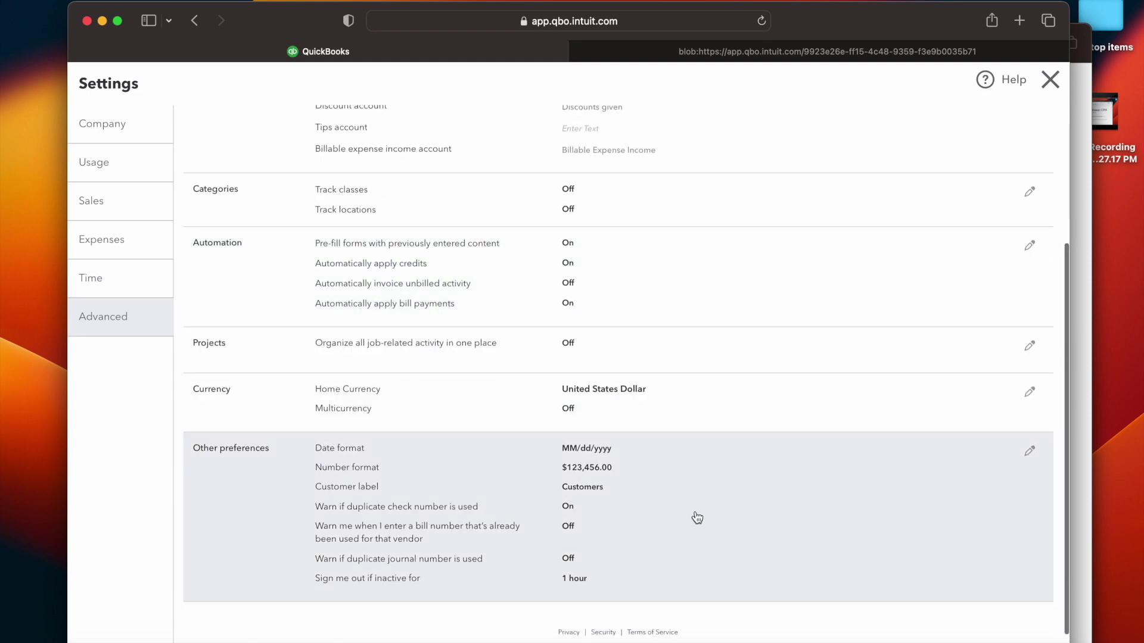
pyautogui.click(589, 584)
pyautogui.scroll(-1, 685, 589)
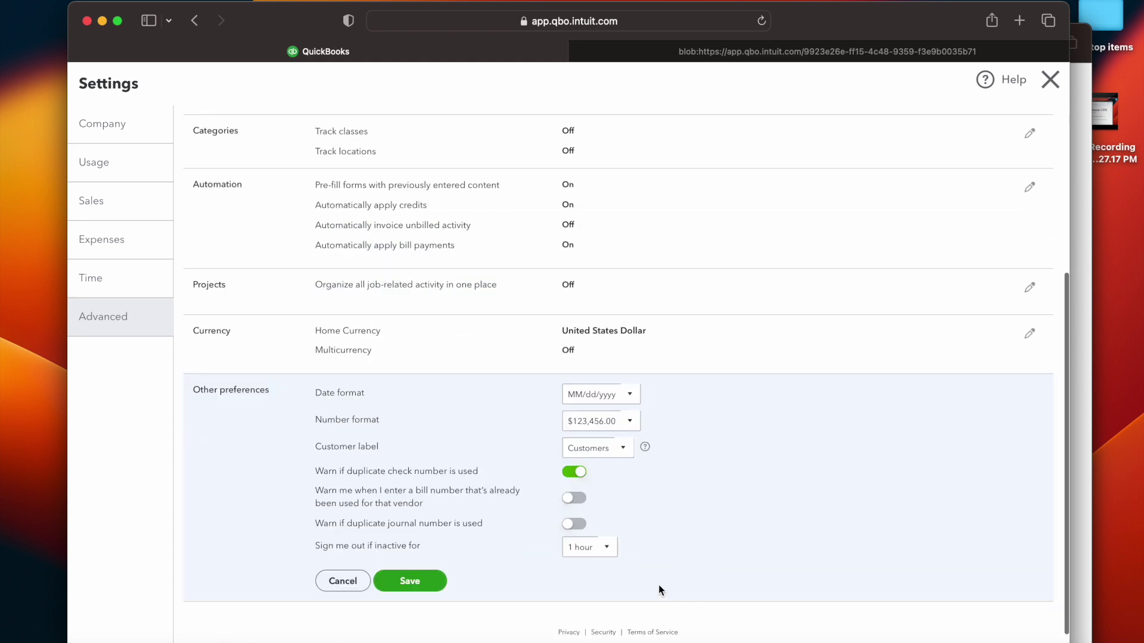
pyautogui.click(609, 557)
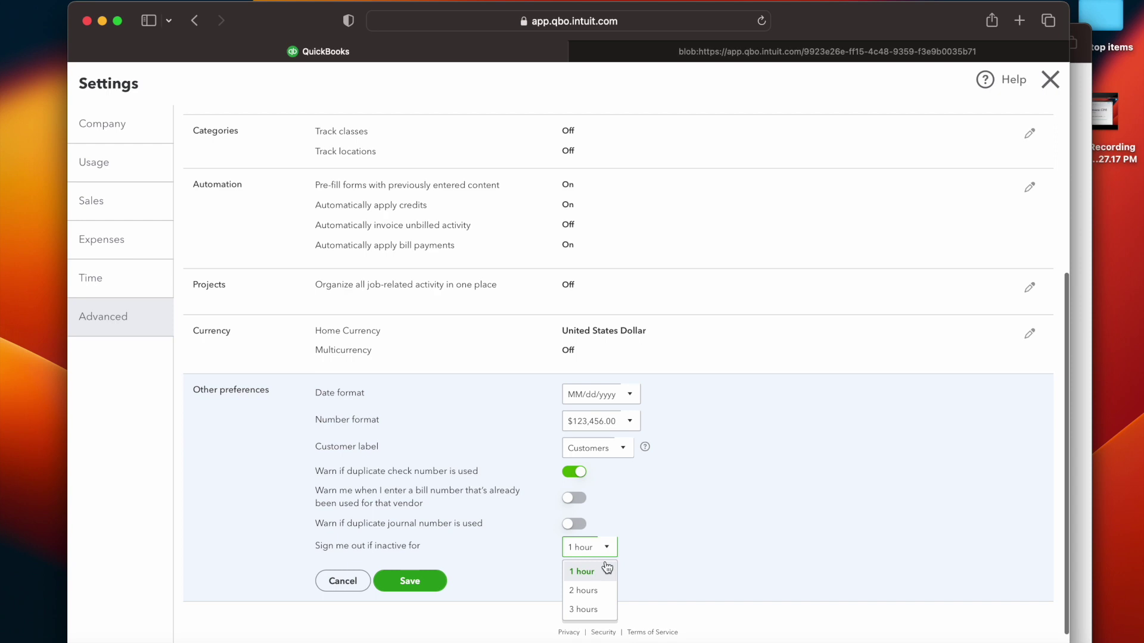
pyautogui.click(691, 557)
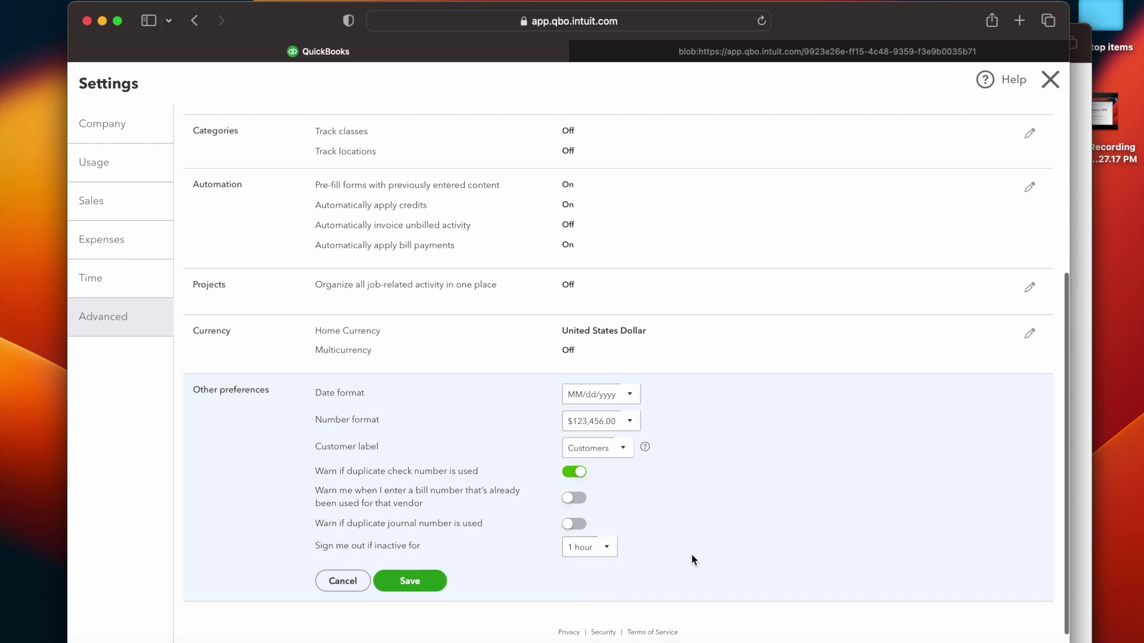
pyautogui.click(607, 549)
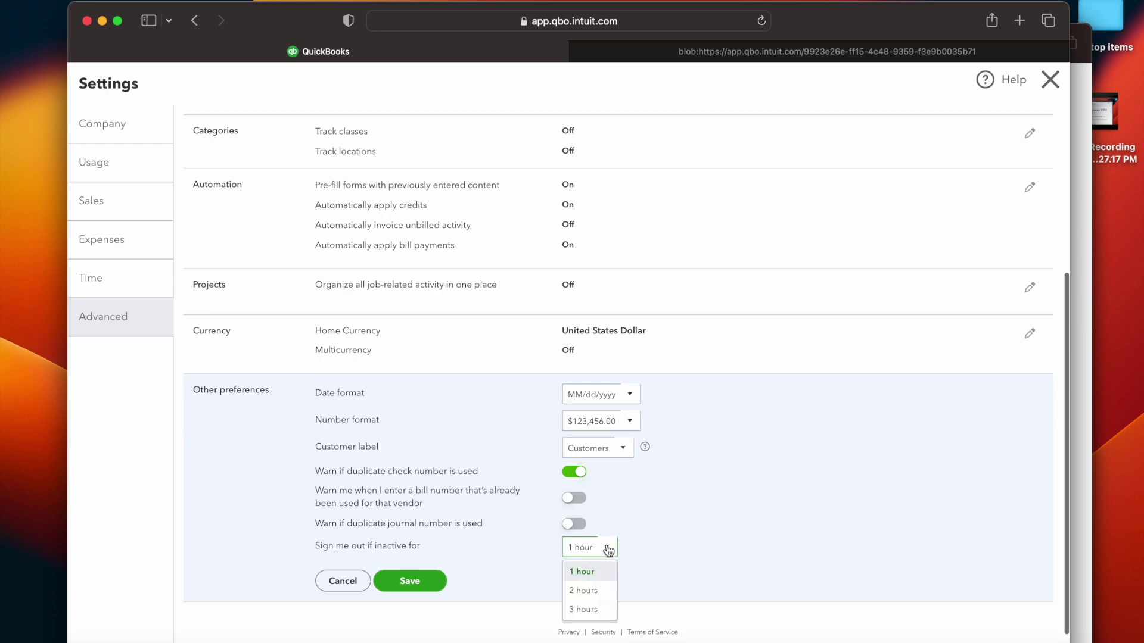
pyautogui.click(589, 614)
pyautogui.click(422, 594)
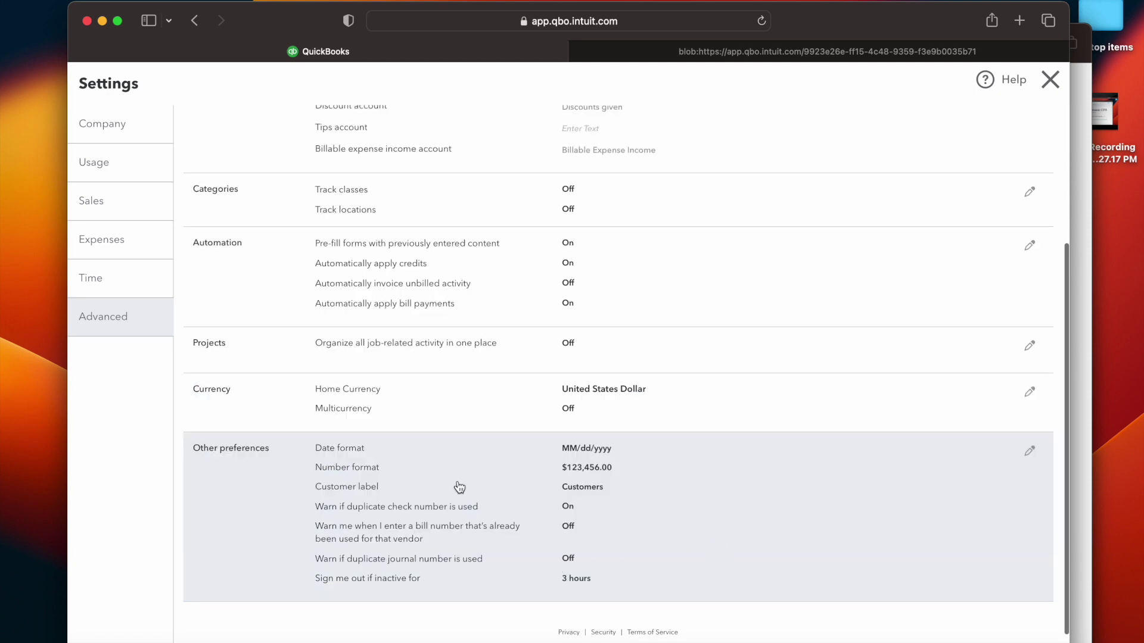
# Review the remaining advanced settings sections and close the company settings
pyautogui.scroll(3, 506, 482)
pyautogui.scroll(-3, 512, 484)
pyautogui.scroll(5, 486, 405)
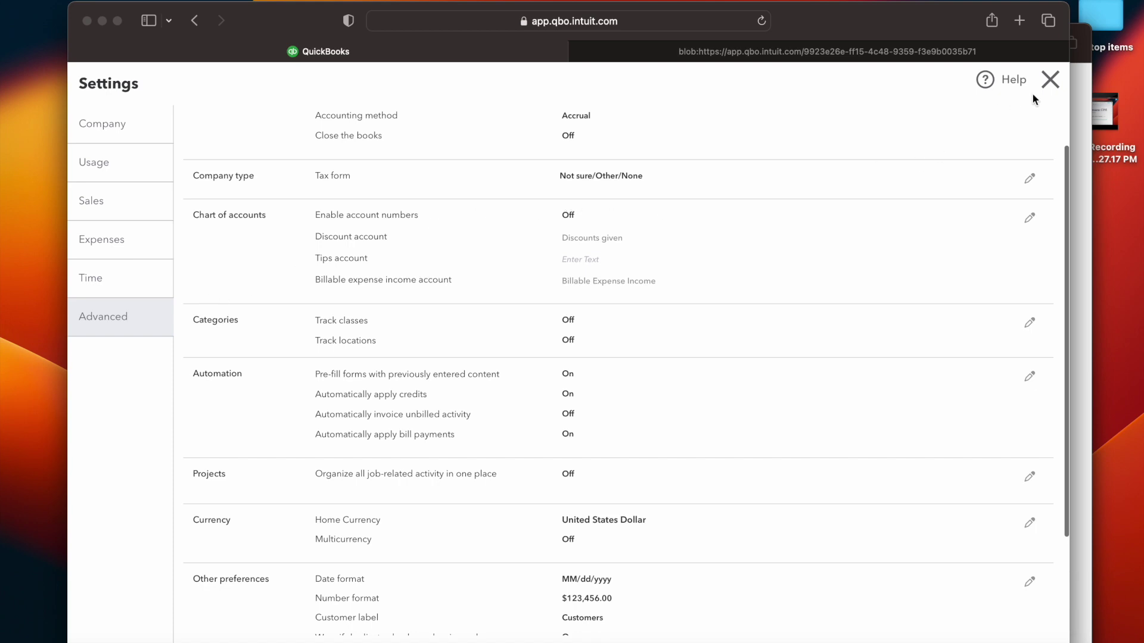
pyautogui.click(1050, 80)
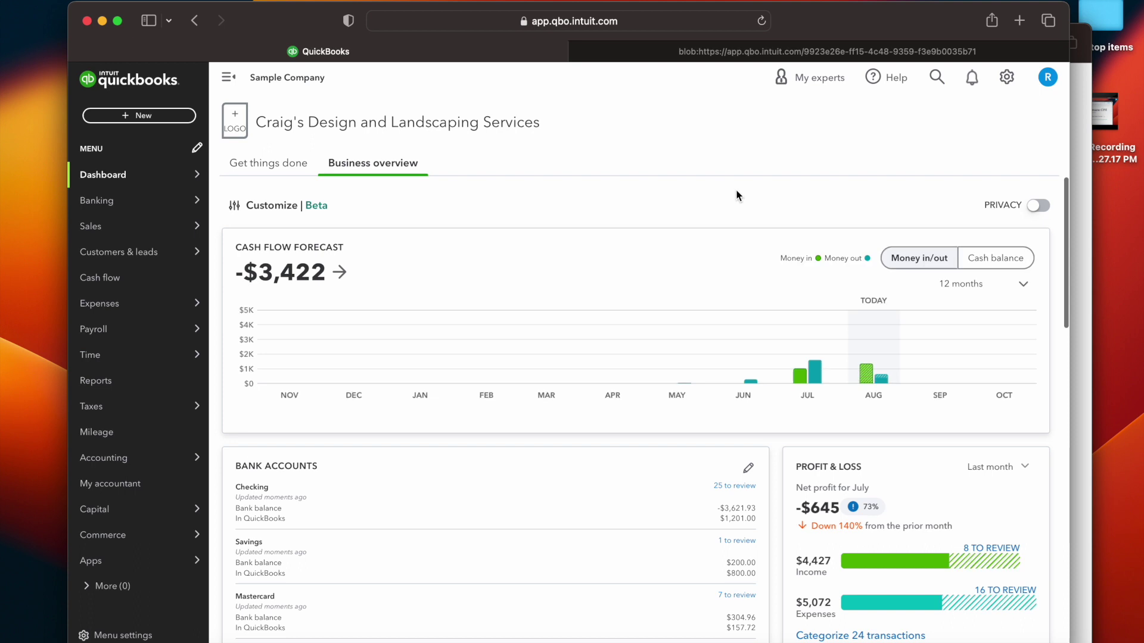
# Open the chart of accounts from the company settings options and look through to the end of the list
pyautogui.click(1007, 76)
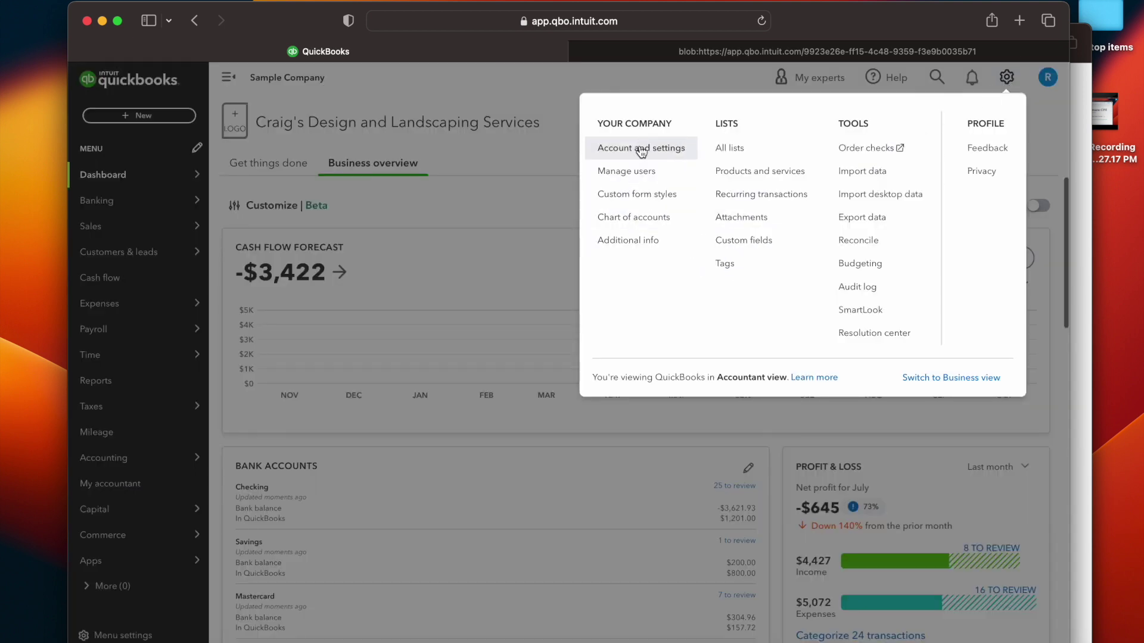
pyautogui.click(629, 228)
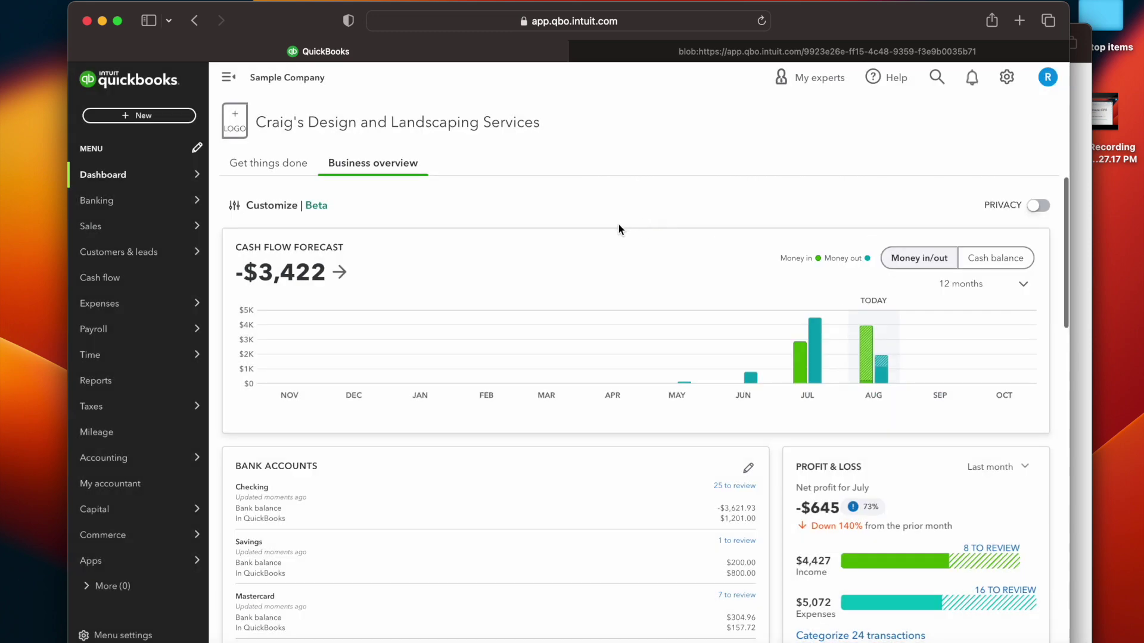
pyautogui.scroll(-15, 689, 322)
pyautogui.scroll(-15, 690, 314)
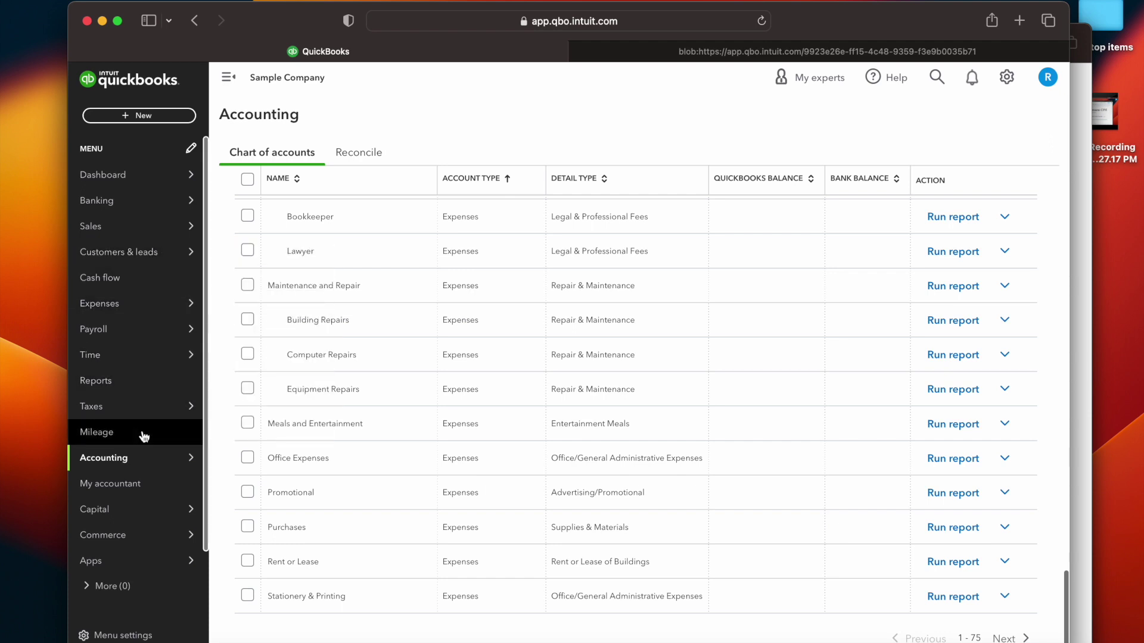
# Reopen the chart of accounts through the Accounting section of the main navigation
pyautogui.scroll(-2, 144, 436)
pyautogui.moveTo(149, 468)
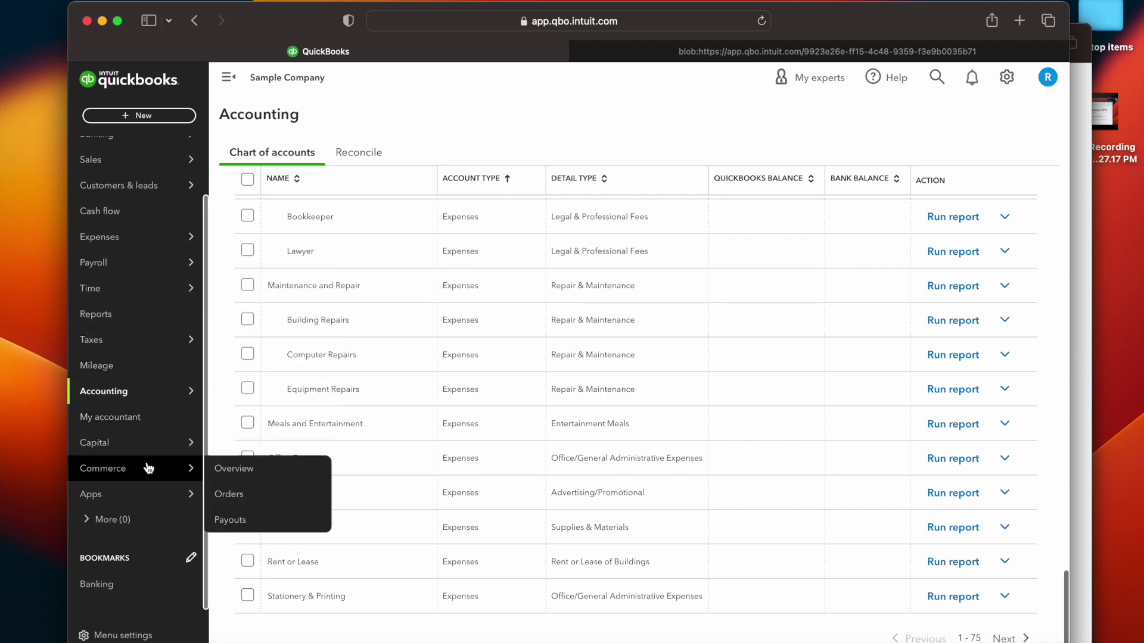
pyautogui.moveTo(191, 393)
pyautogui.click(245, 392)
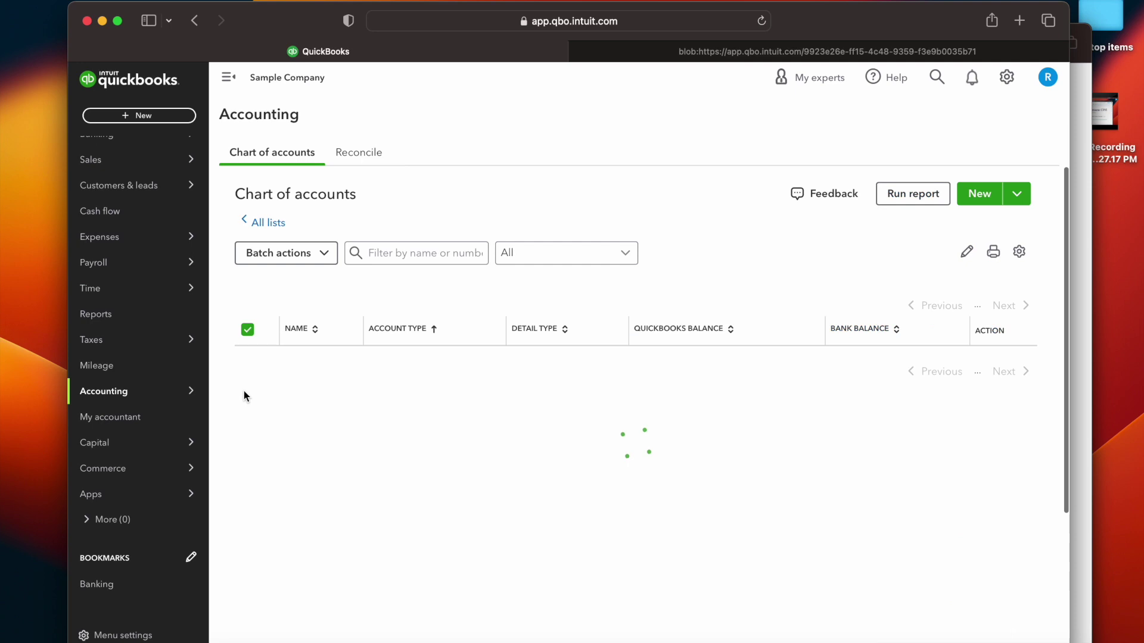
# Open the Reconcile page, get started with reconciling and dismiss the introduction
pyautogui.click(358, 152)
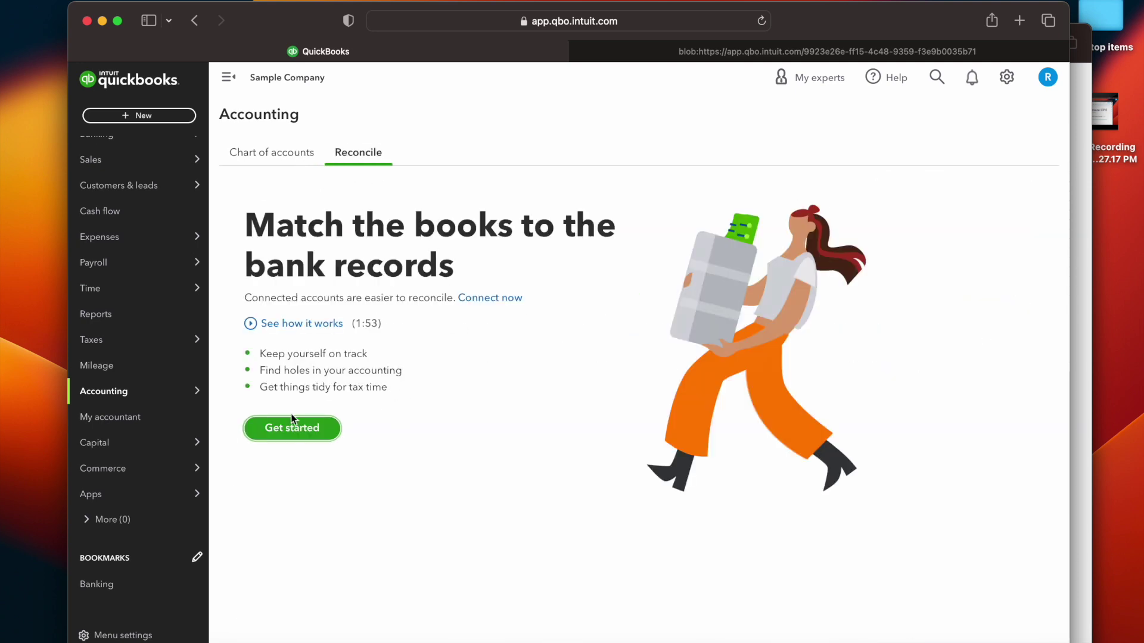
pyautogui.click(265, 154)
pyautogui.click(375, 158)
pyautogui.click(301, 433)
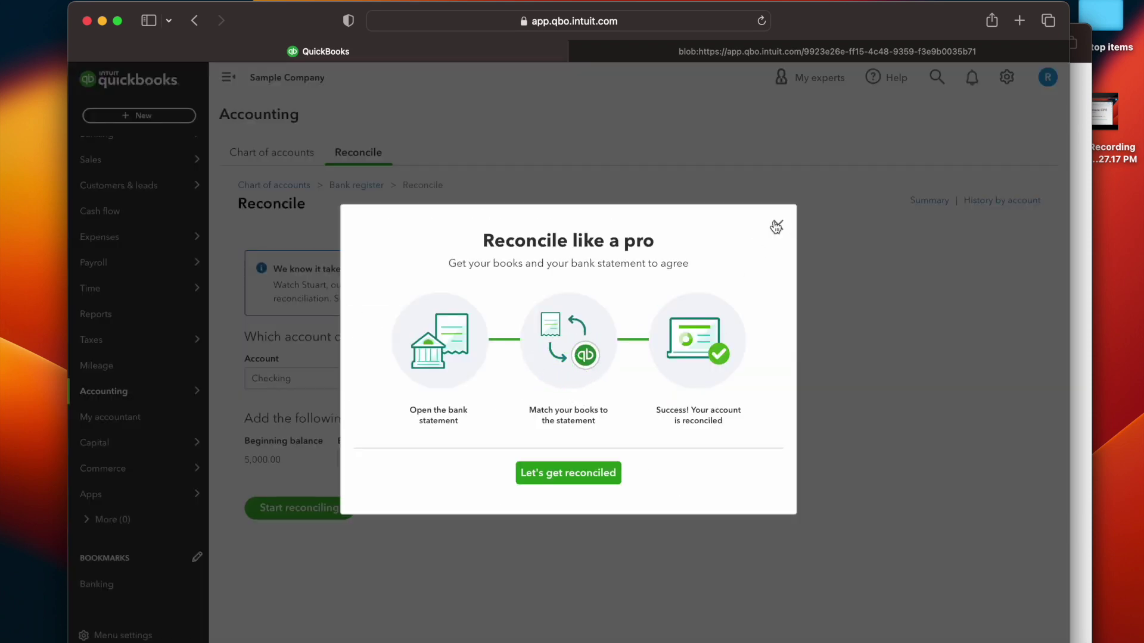
pyautogui.click(778, 225)
# Examine the ending balance and ending date fields for reconciling the Checking account, leaving both empty
pyautogui.click(391, 464)
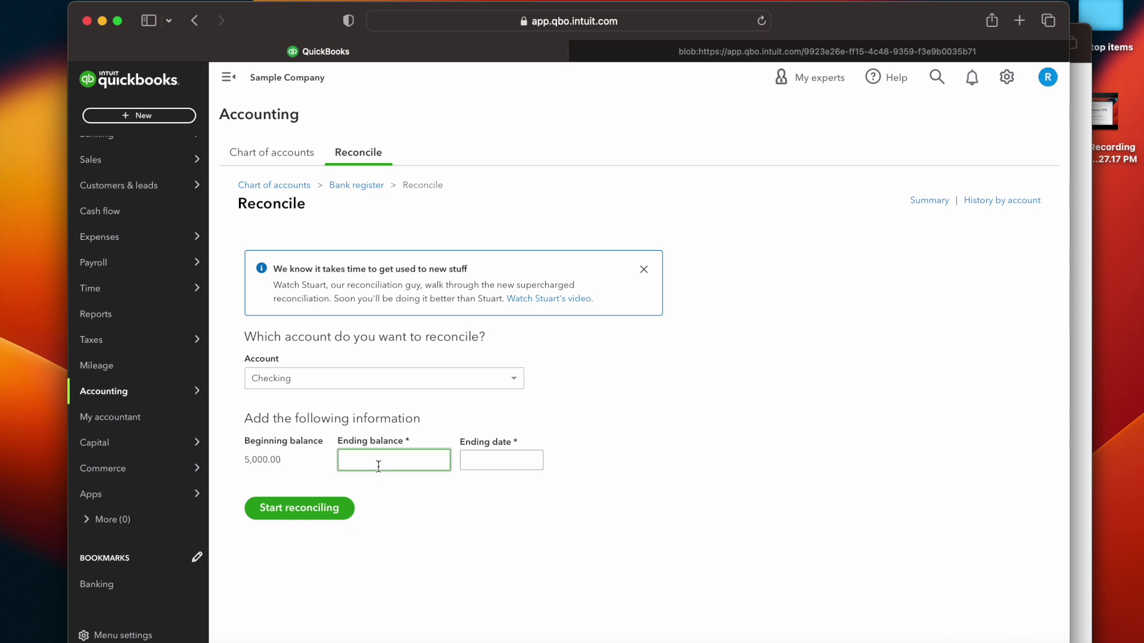
pyautogui.click(536, 461)
pyautogui.click(639, 465)
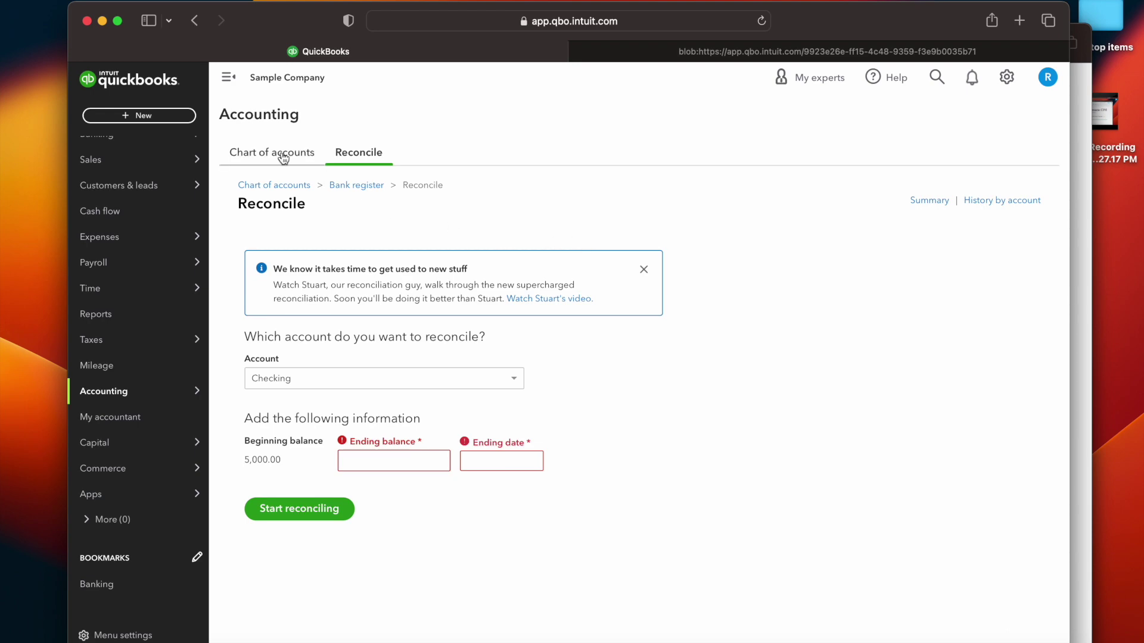
# Return to the chart of accounts and review the accounts from the bank accounts down to the expense accounts
pyautogui.click(262, 156)
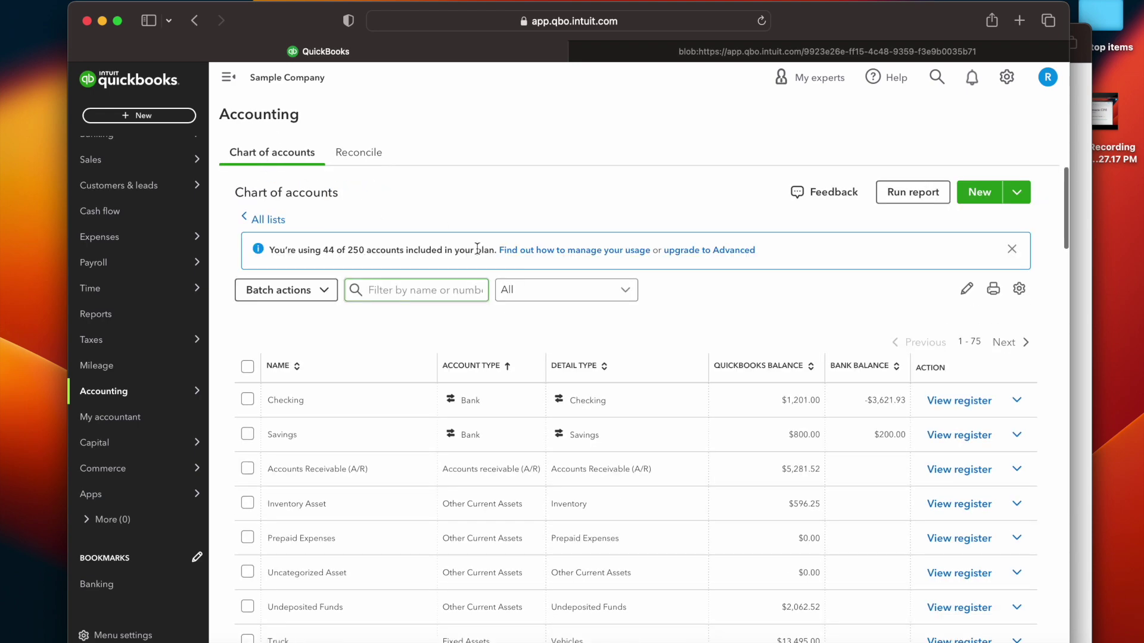
pyautogui.scroll(-10, 794, 430)
pyautogui.scroll(4, 776, 434)
pyautogui.scroll(-20, 636, 471)
pyautogui.scroll(-5, 638, 469)
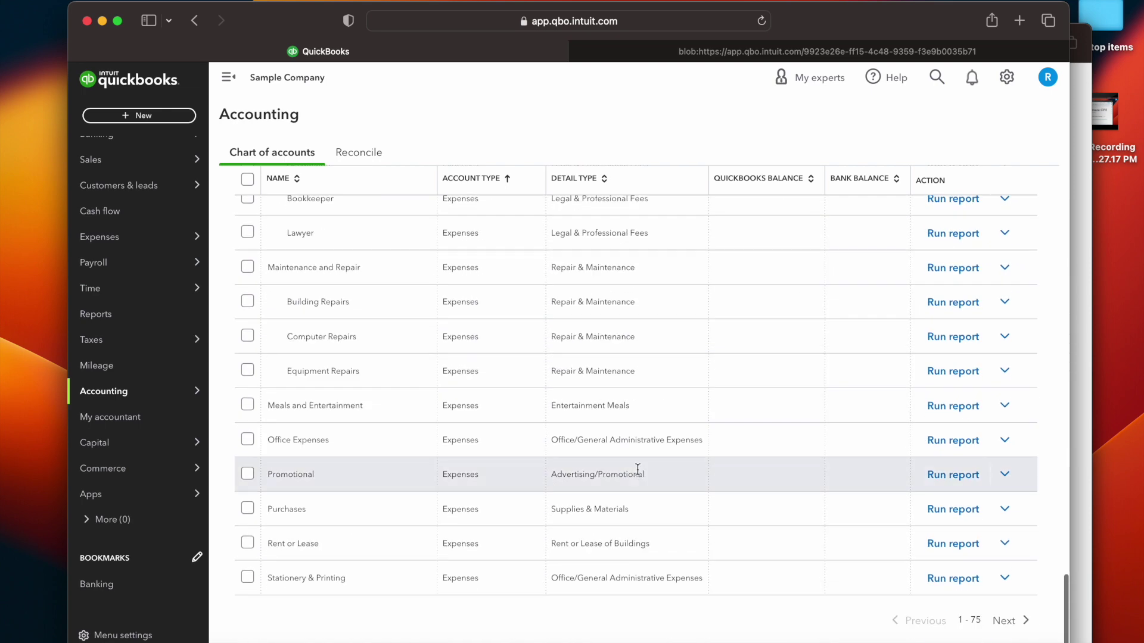
pyautogui.scroll(20, 639, 470)
pyautogui.scroll(10, 638, 470)
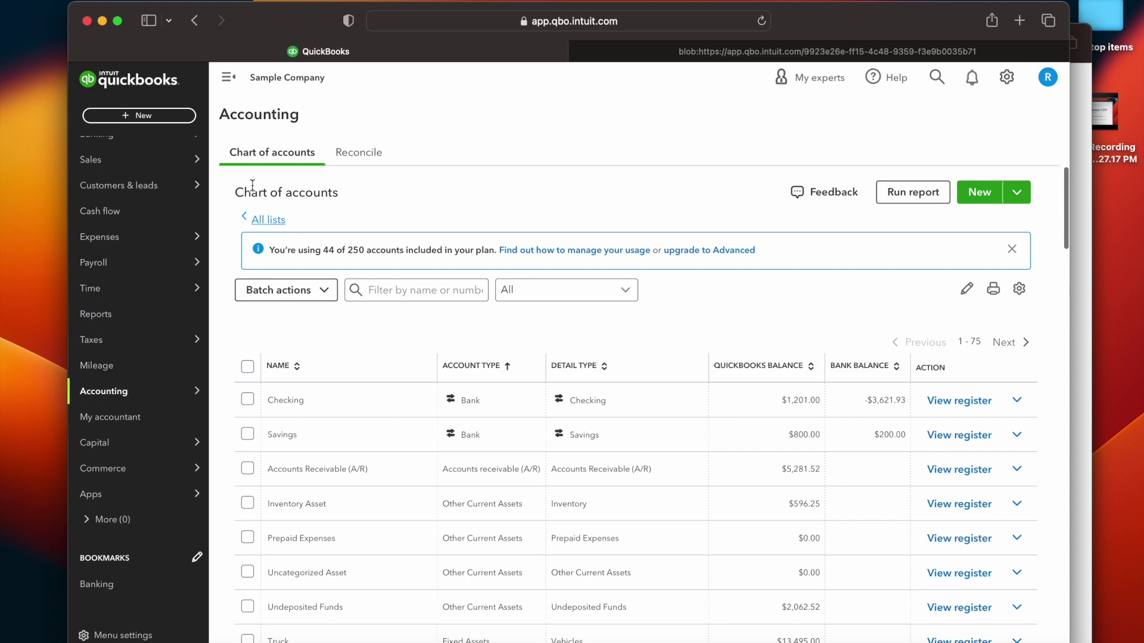
# On the Reconcile page, view the accounts available for reconciliation and keep Checking selected
pyautogui.click(364, 154)
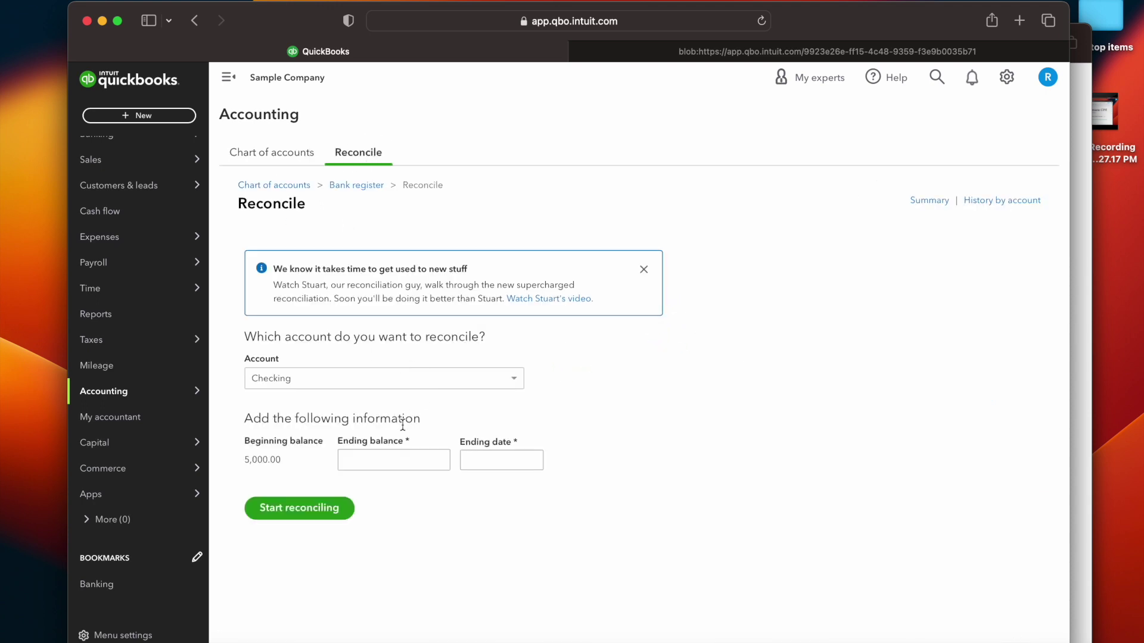
pyautogui.click(515, 380)
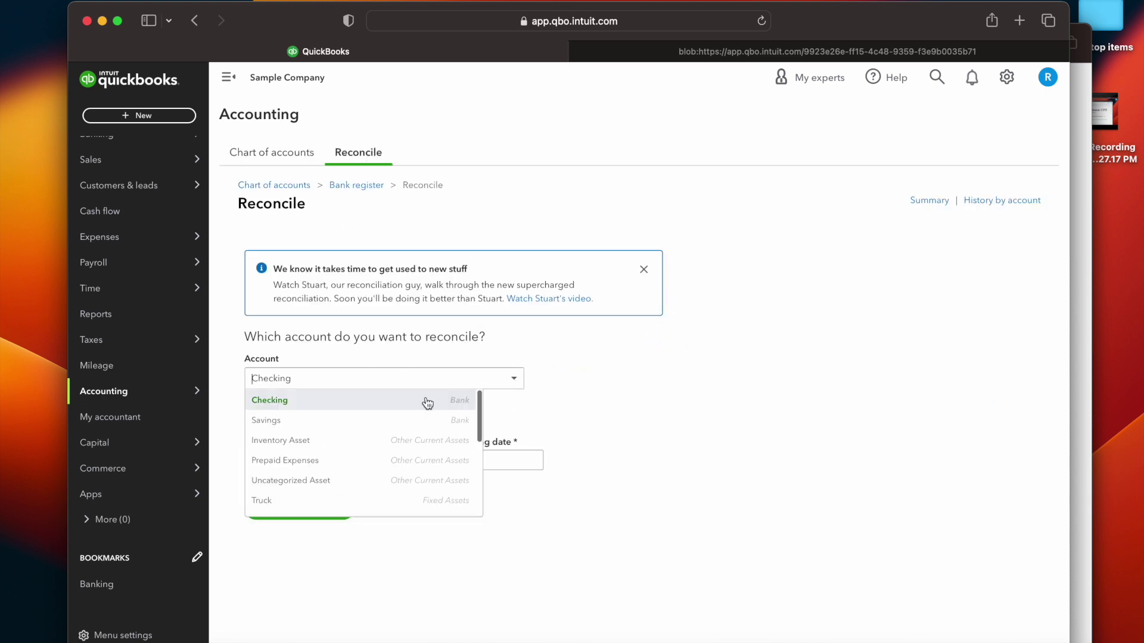
pyautogui.scroll(-3, 303, 439)
pyautogui.scroll(3, 306, 439)
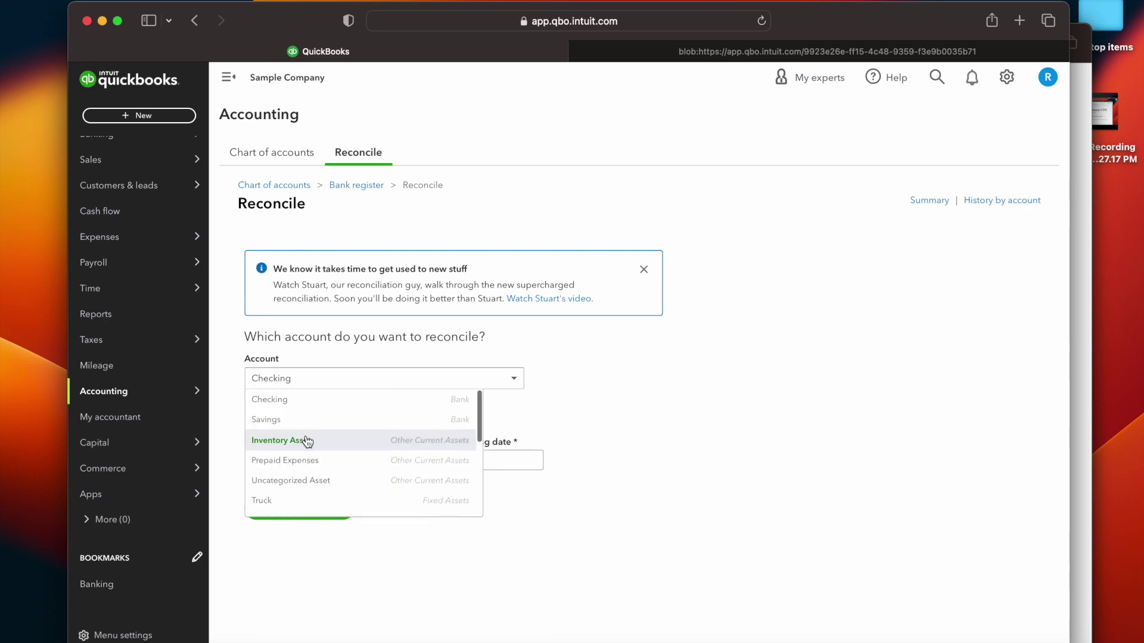
pyautogui.click(388, 401)
pyautogui.click(512, 381)
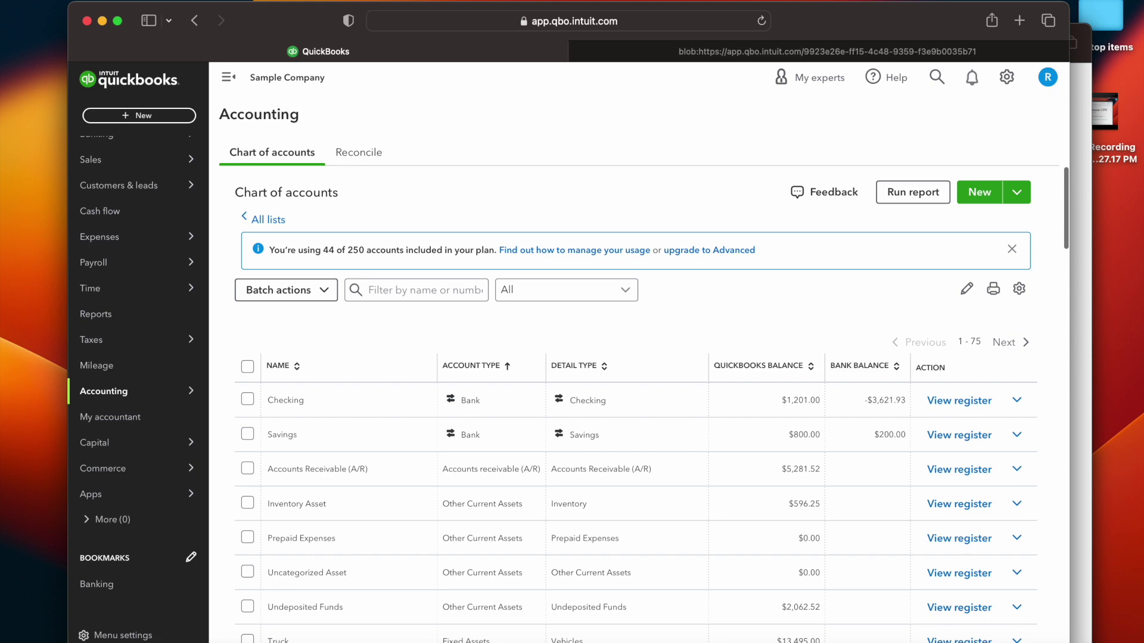
# Browse the chart of accounts to compare which accounts offer a register and which offer a report
pyautogui.scroll(-15, 646, 357)
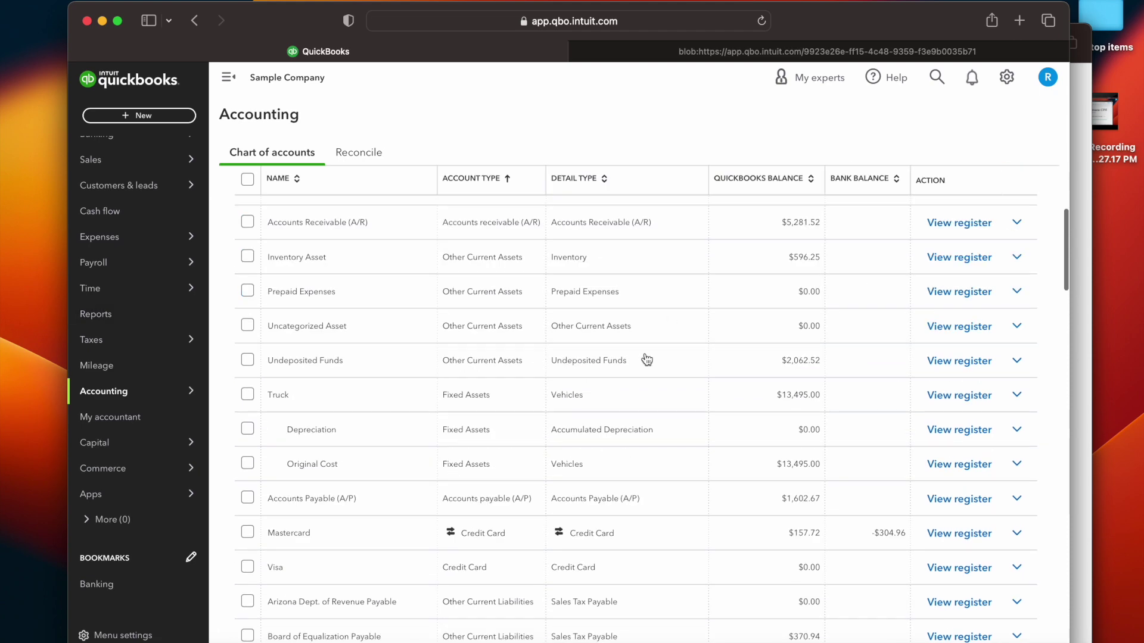
pyautogui.scroll(-10, 645, 352)
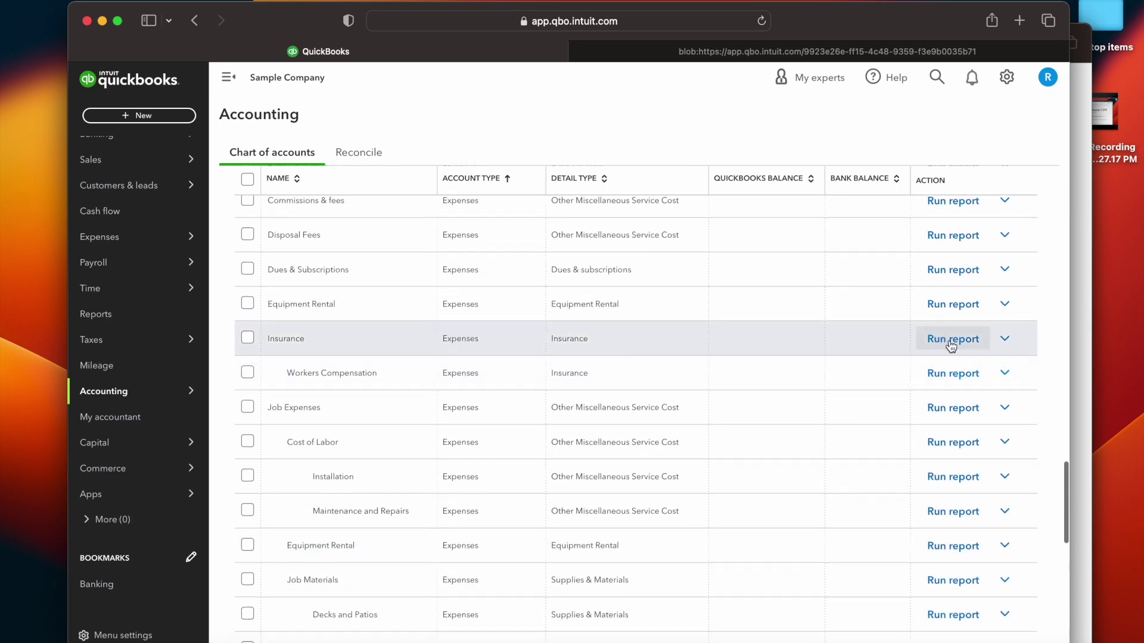
pyautogui.scroll(15, 816, 351)
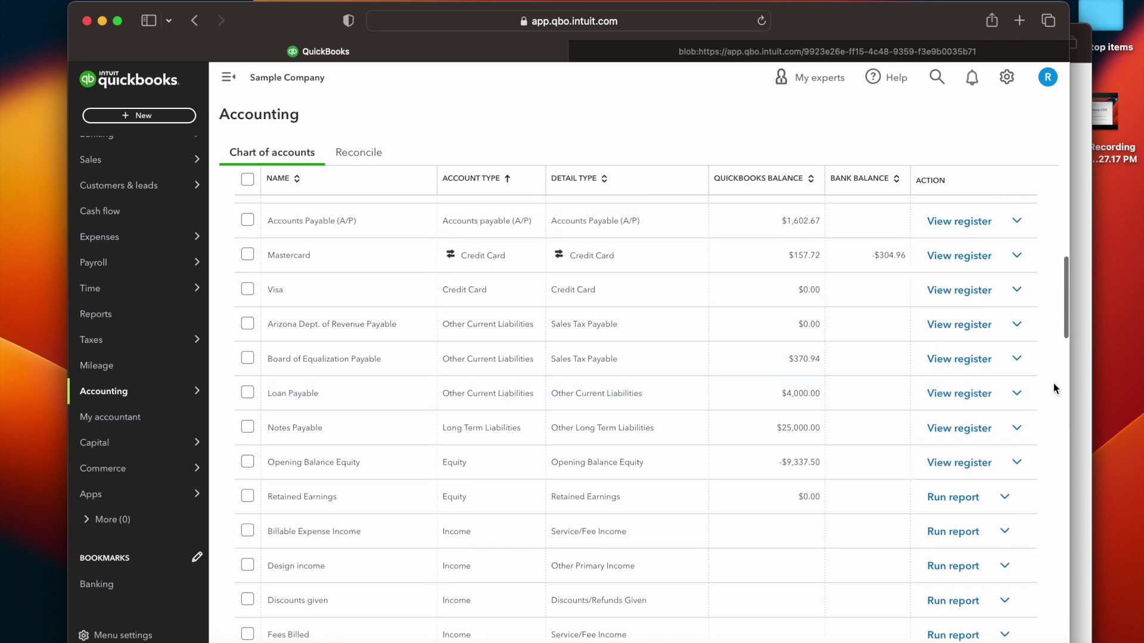
pyautogui.scroll(5, 955, 463)
pyautogui.scroll(6, 976, 316)
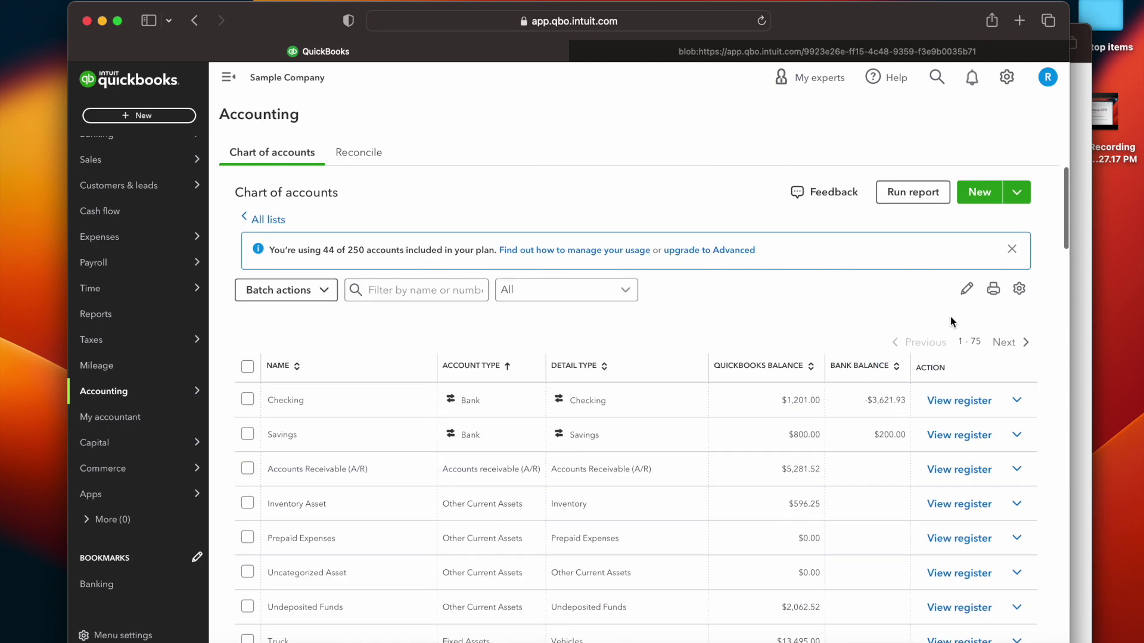
# View the additional actions available for the Accounts Receivable (A/R) account
pyautogui.scroll(-2, 968, 417)
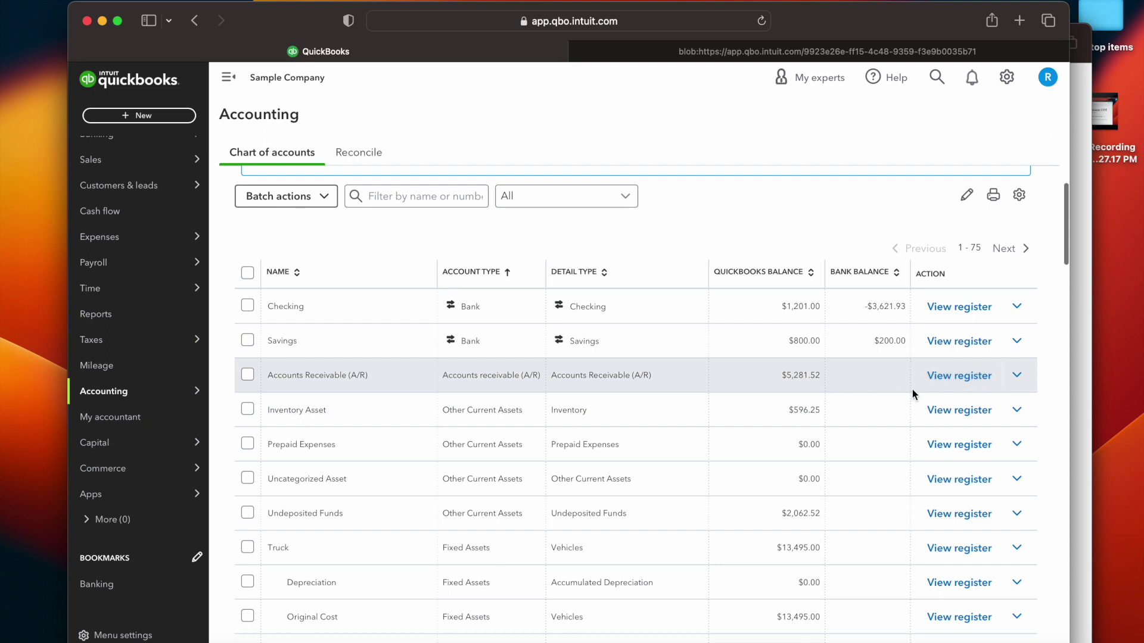
pyautogui.click(1017, 376)
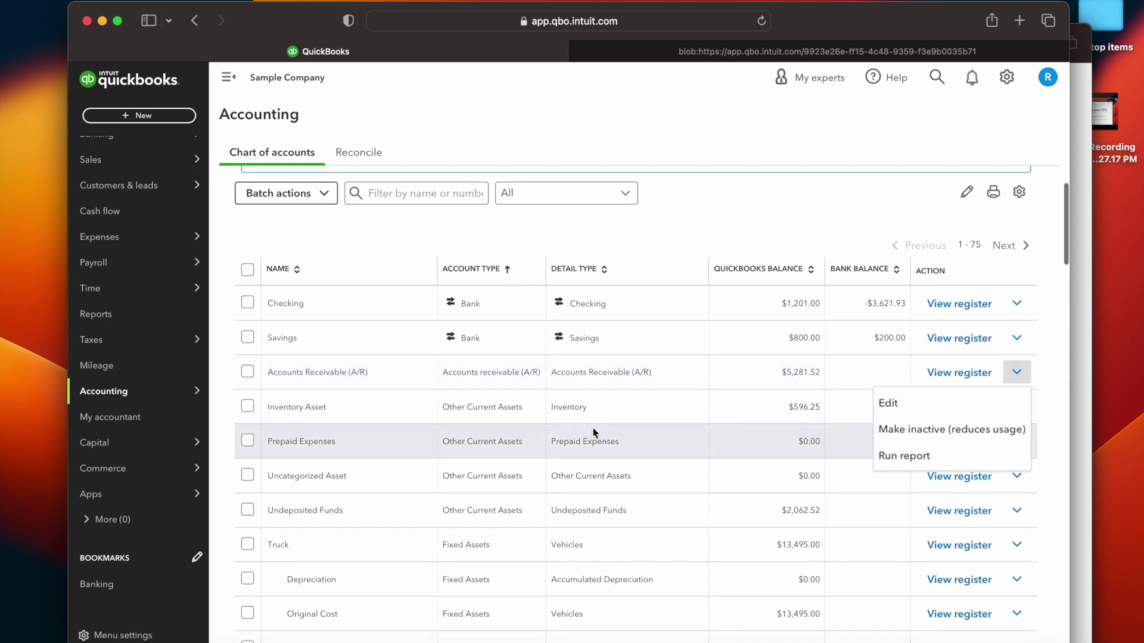
pyautogui.scroll(-1, 591, 492)
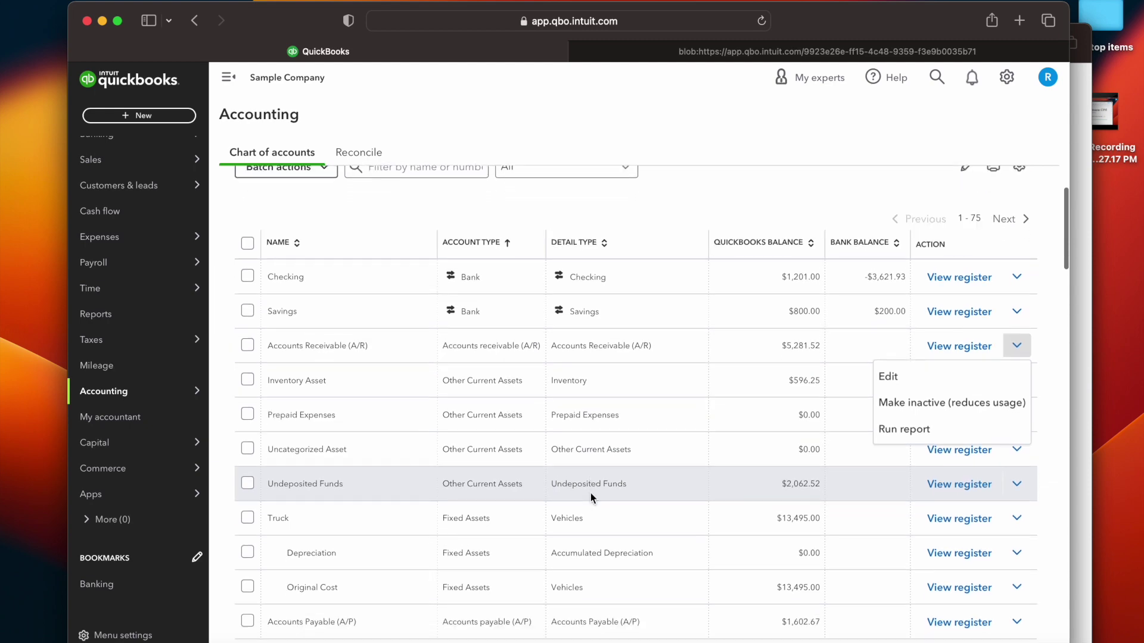
pyautogui.scroll(-5, 591, 494)
pyautogui.scroll(10, 591, 492)
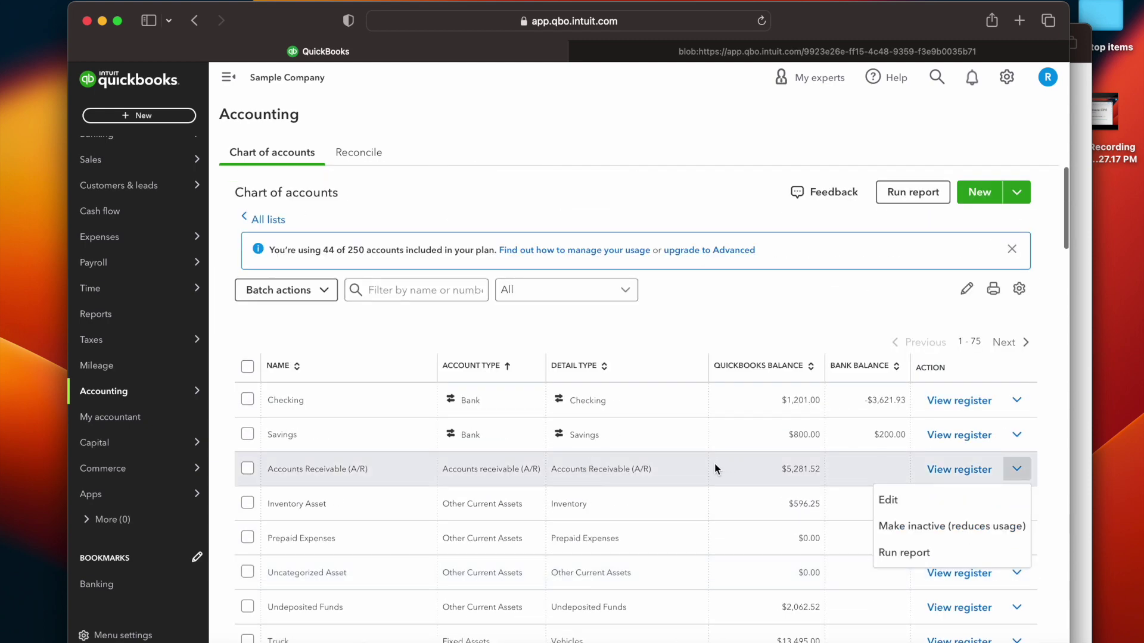
# Select the Checking account in the chart of accounts
pyautogui.click(248, 399)
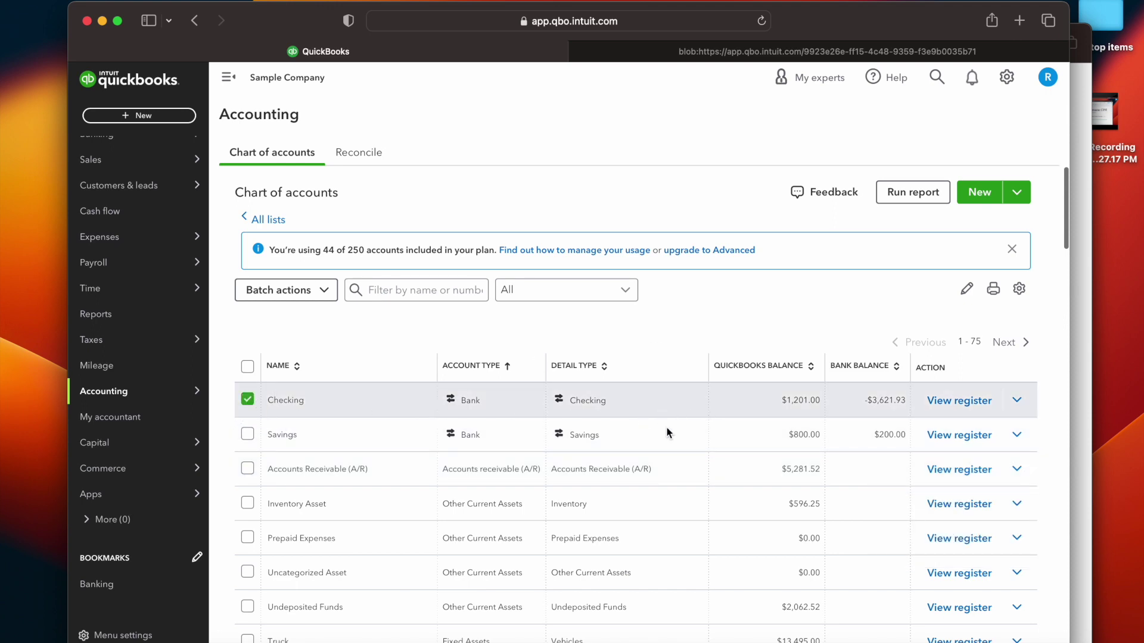
pyautogui.moveTo(167, 393)
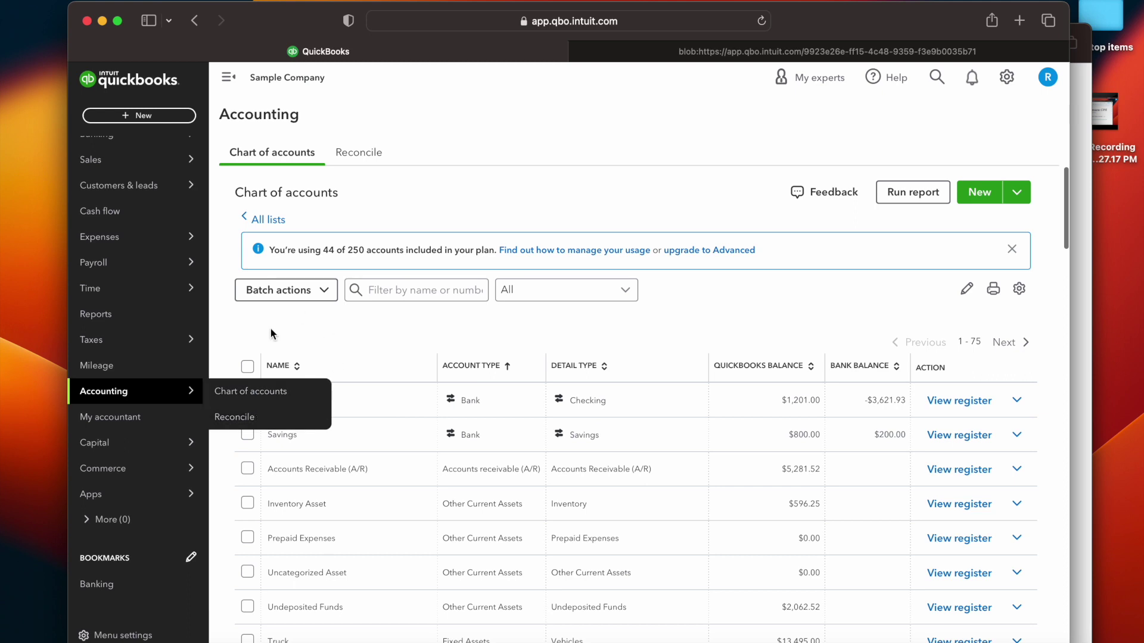
# Clear the Checking account selection and browse the chart of accounts to examine the account types and detail types
pyautogui.click(251, 397)
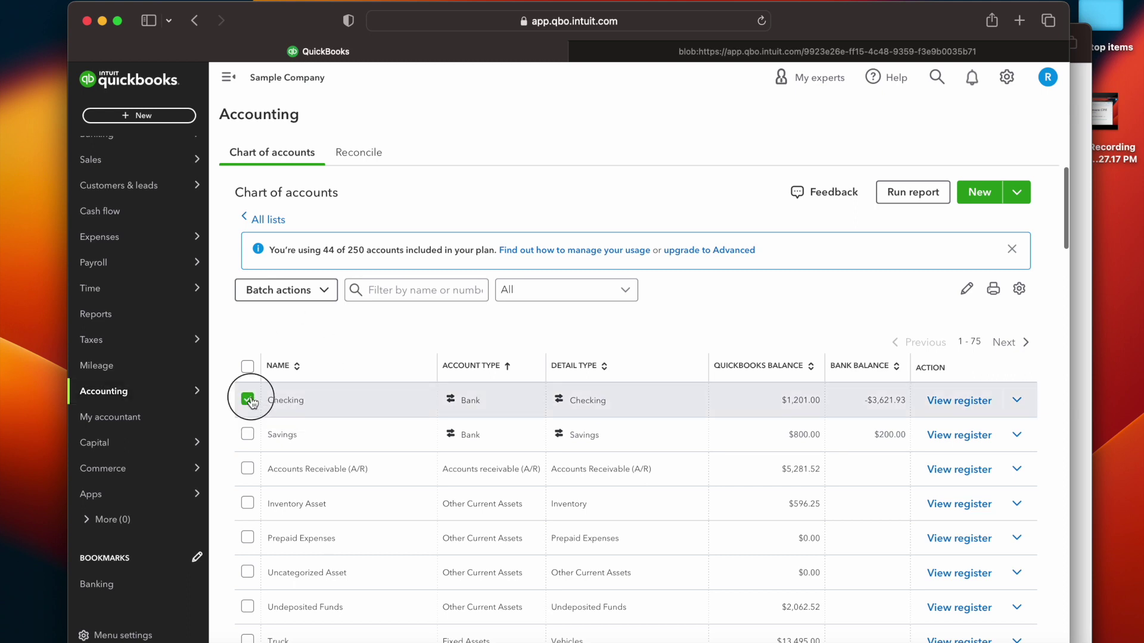
pyautogui.scroll(-1, 659, 426)
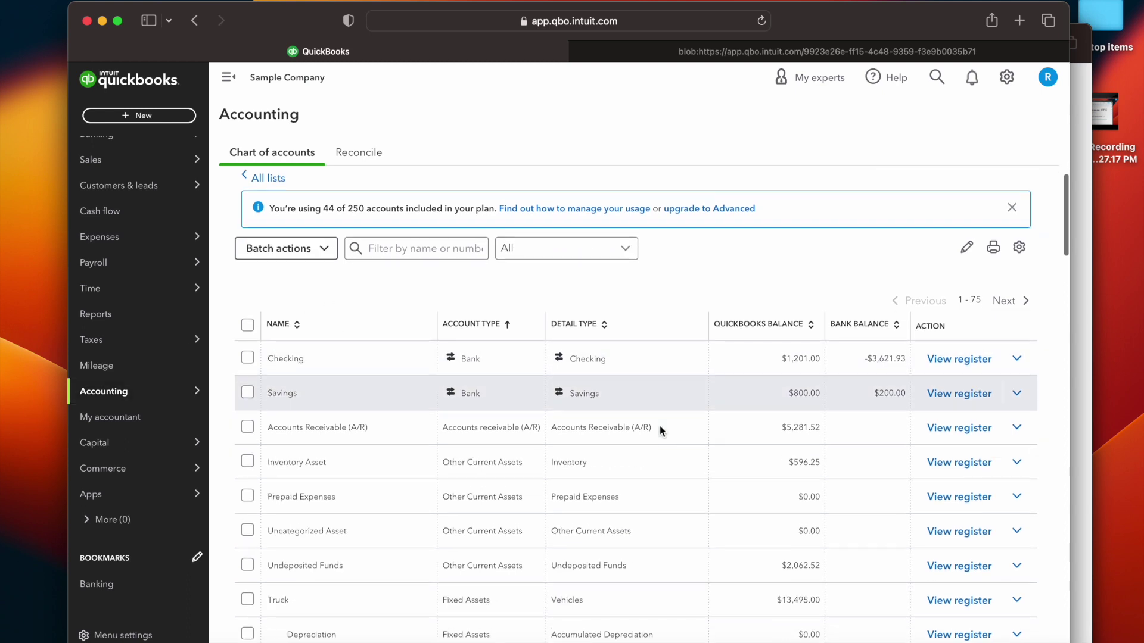
pyautogui.scroll(-15, 659, 427)
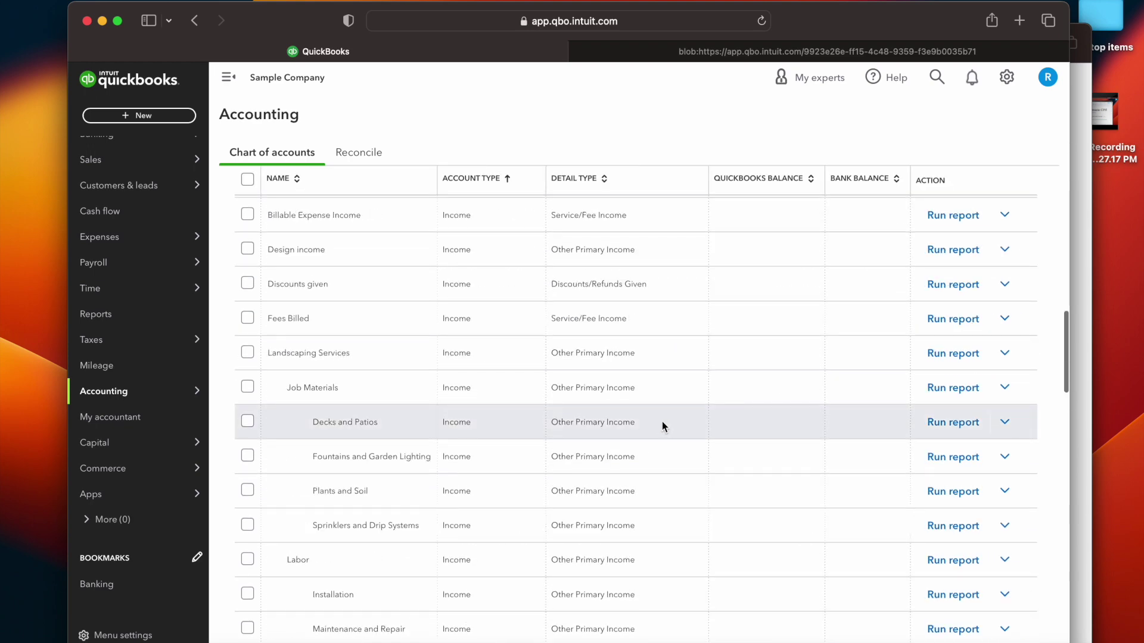
pyautogui.scroll(15, 662, 421)
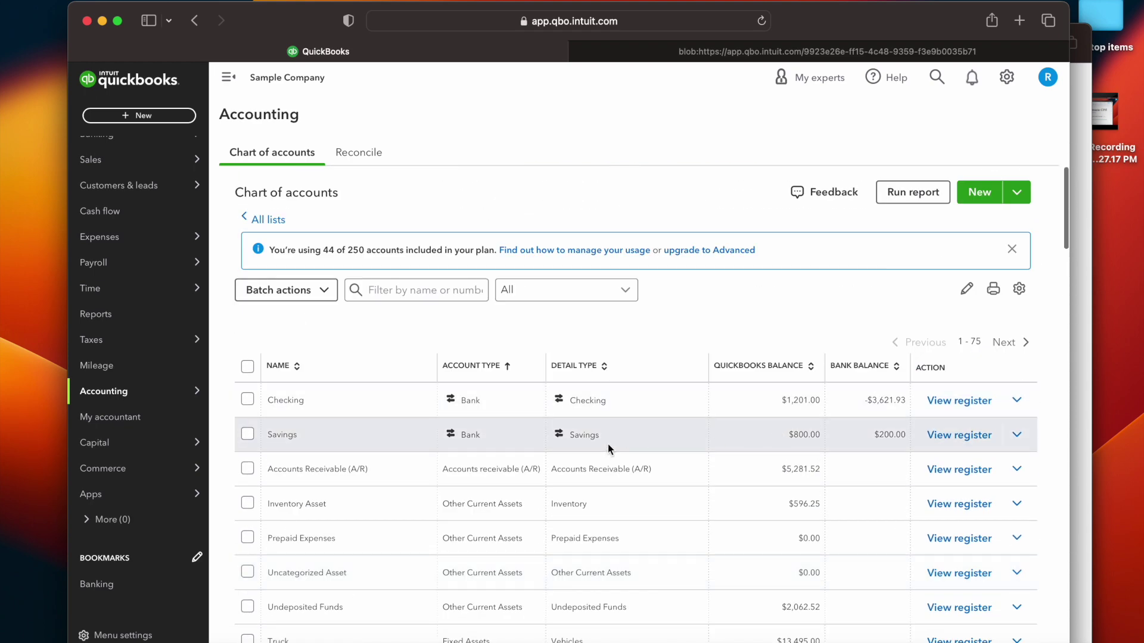
pyautogui.scroll(-1, 596, 453)
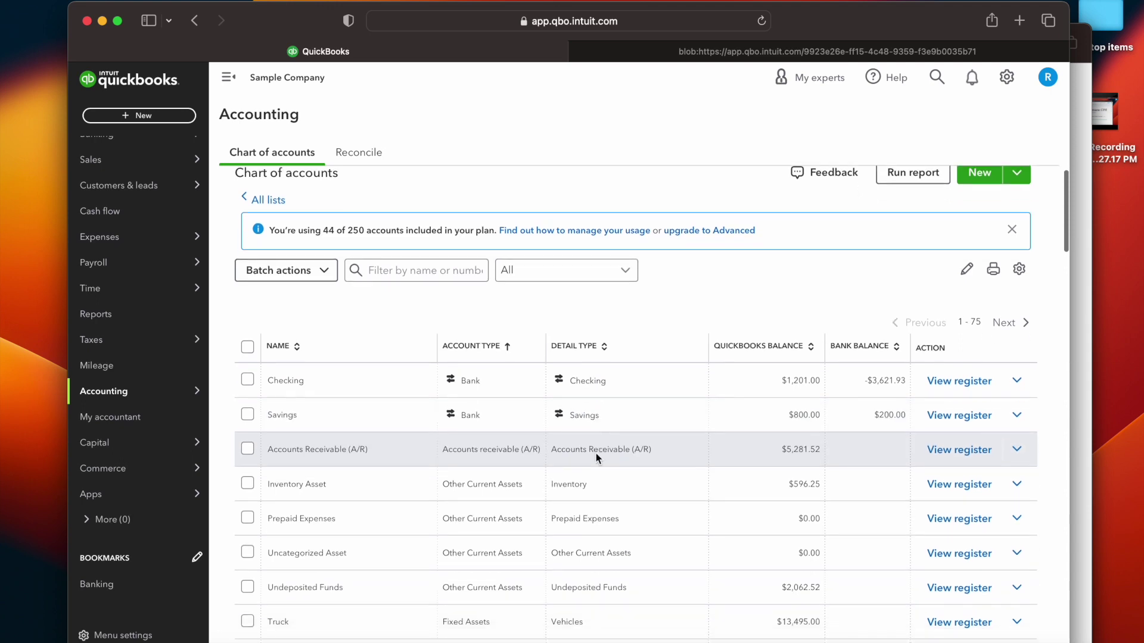
pyautogui.scroll(-3, 596, 452)
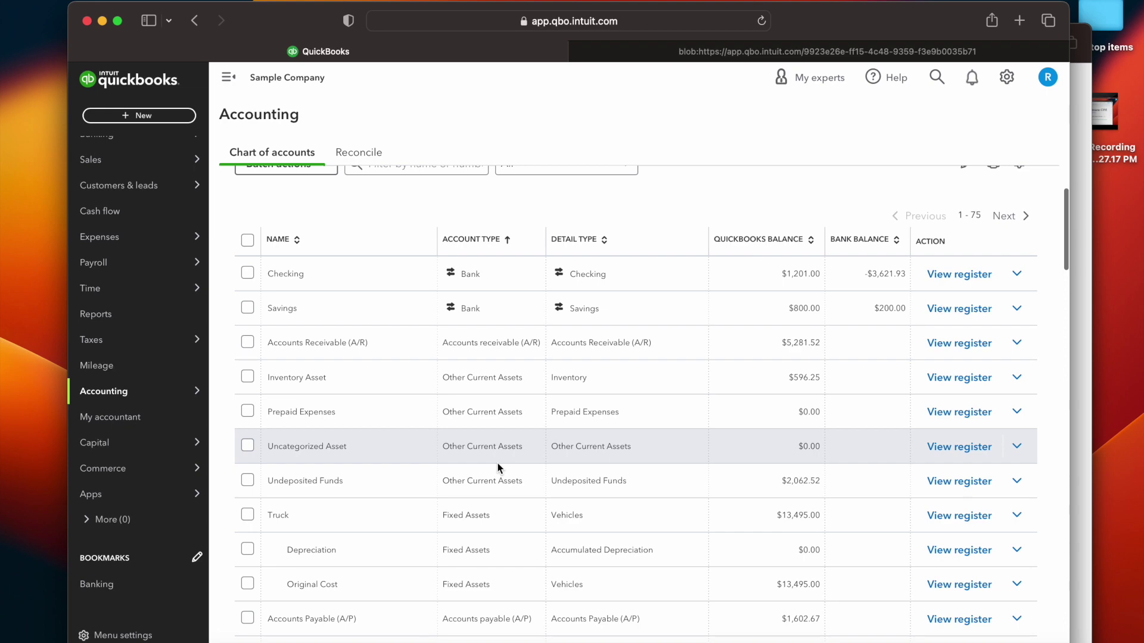
pyautogui.scroll(4, 498, 456)
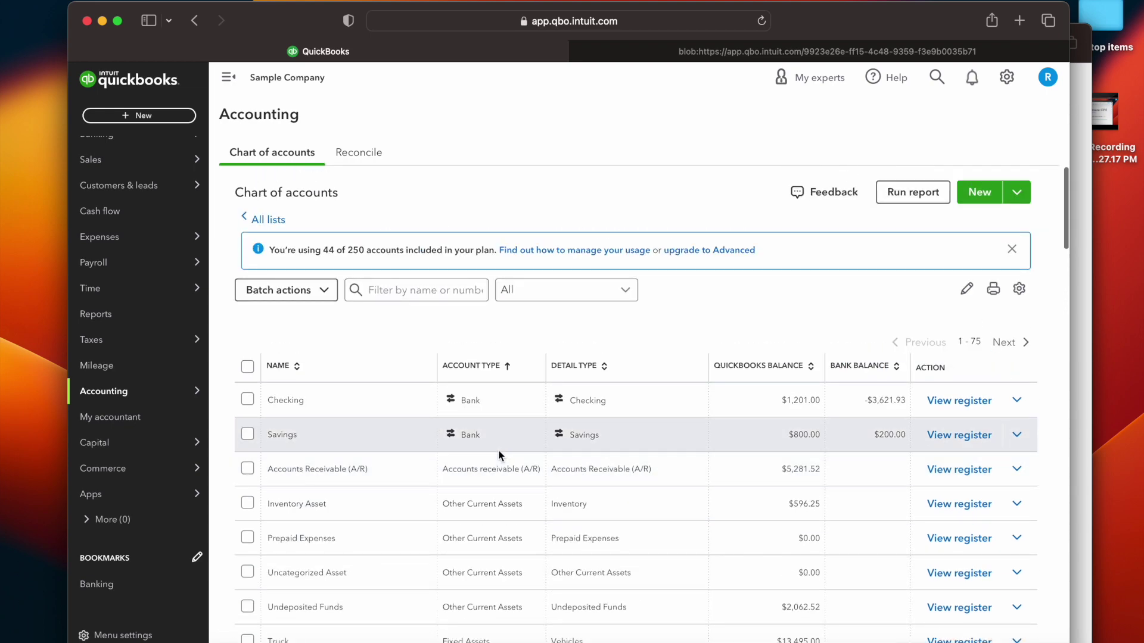
pyautogui.scroll(-4, 383, 494)
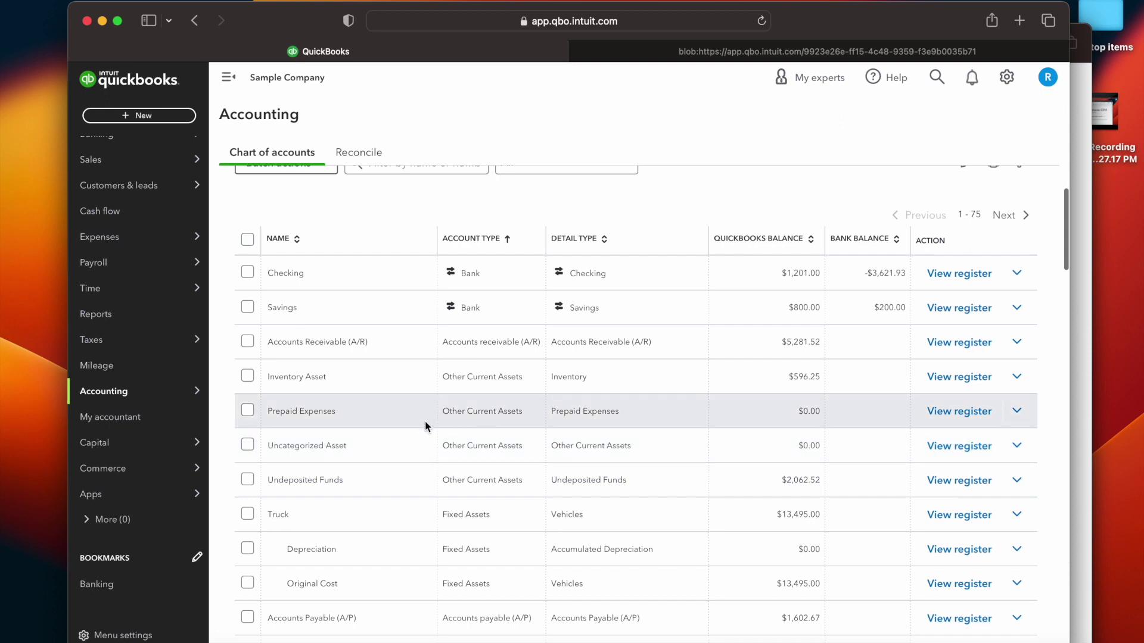
# View the additional actions available for the Prepaid Expenses account in the chart of accounts
pyautogui.click(1018, 415)
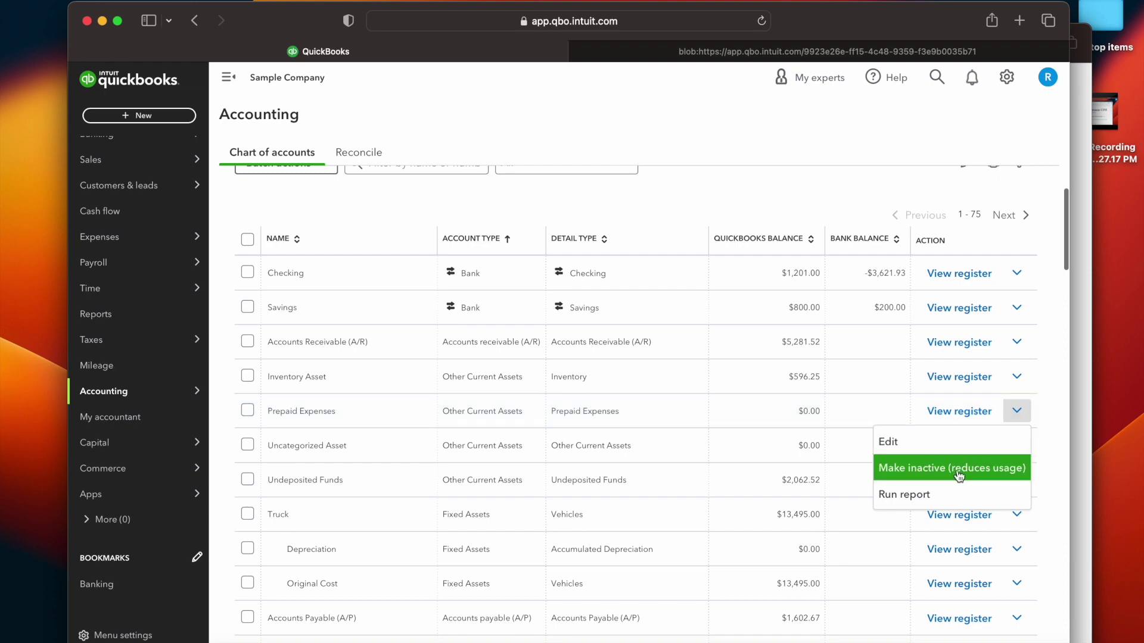
pyautogui.scroll(-1, 582, 471)
pyautogui.scroll(-20, 582, 472)
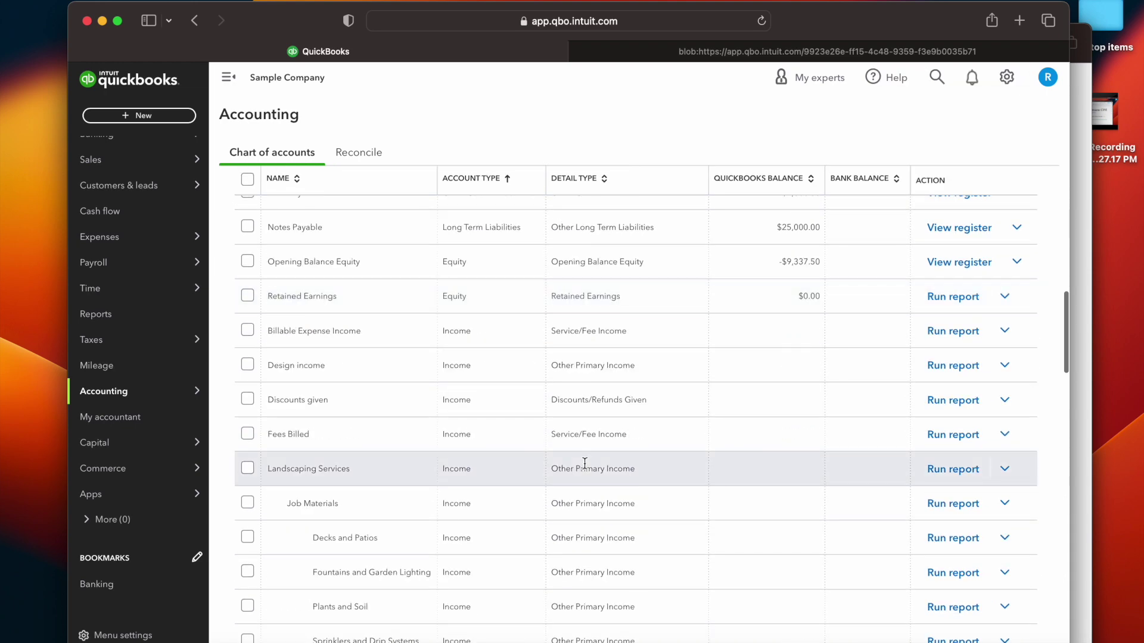
pyautogui.scroll(20, 584, 467)
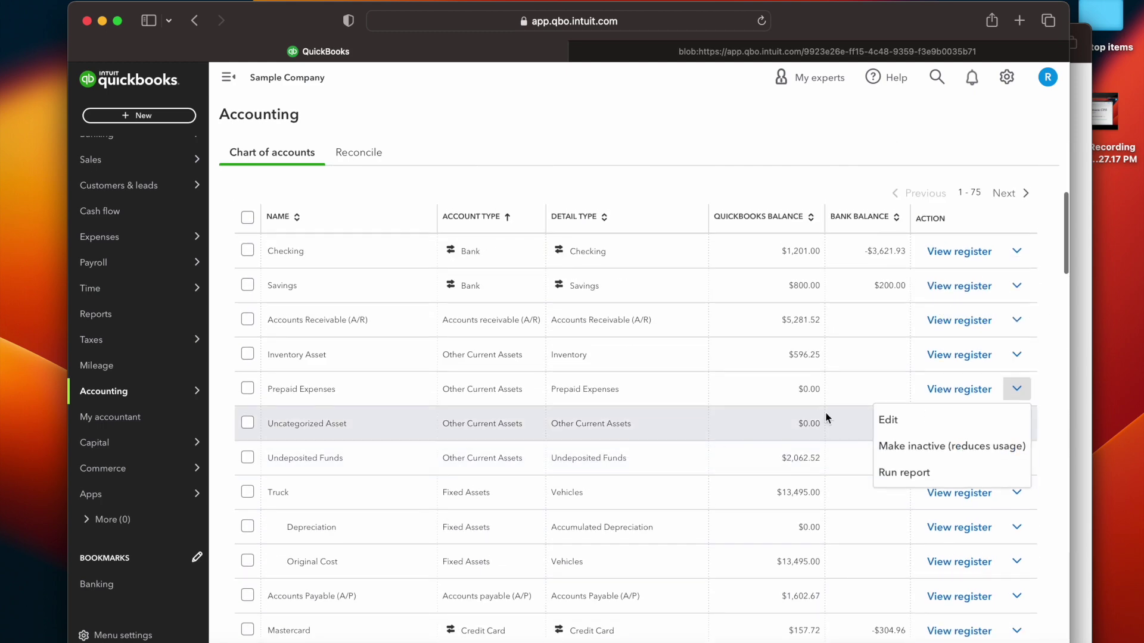
# Try to make the Opening Balance Equity account inactive in the chart of accounts
pyautogui.scroll(-3, 493, 502)
pyautogui.scroll(-10, 592, 506)
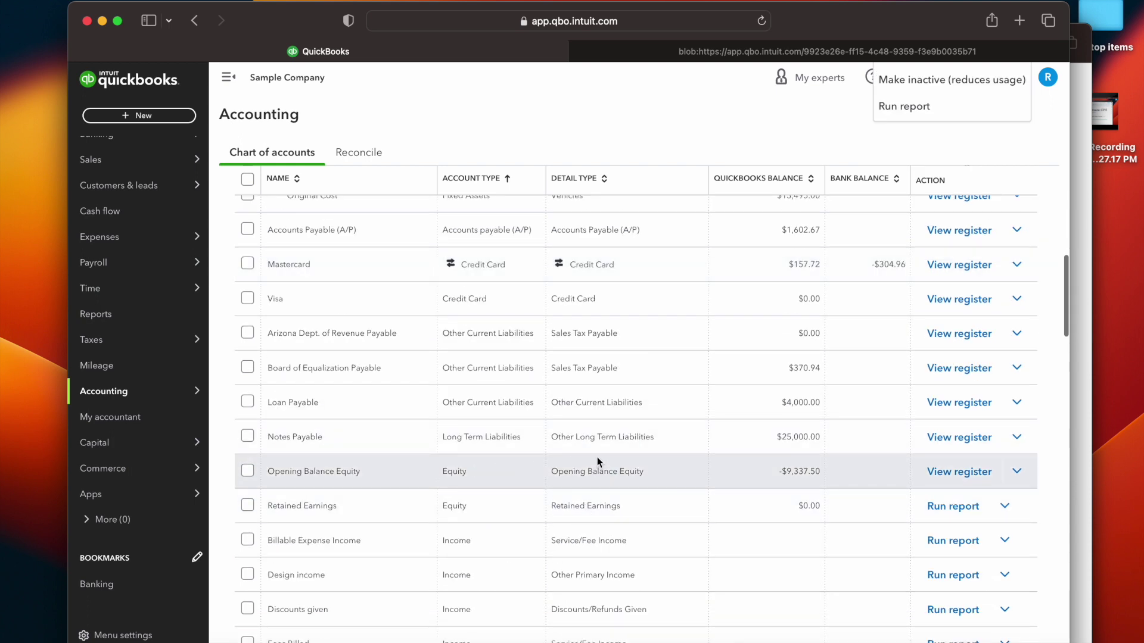
pyautogui.scroll(-1, 536, 439)
pyautogui.scroll(-2, 536, 439)
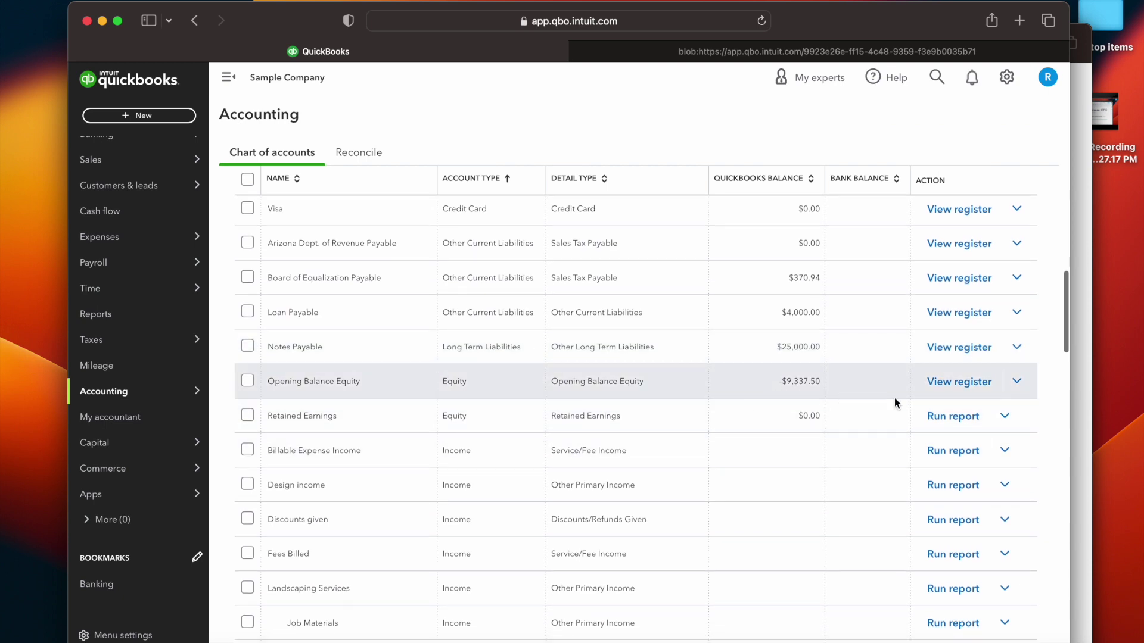
pyautogui.click(1017, 385)
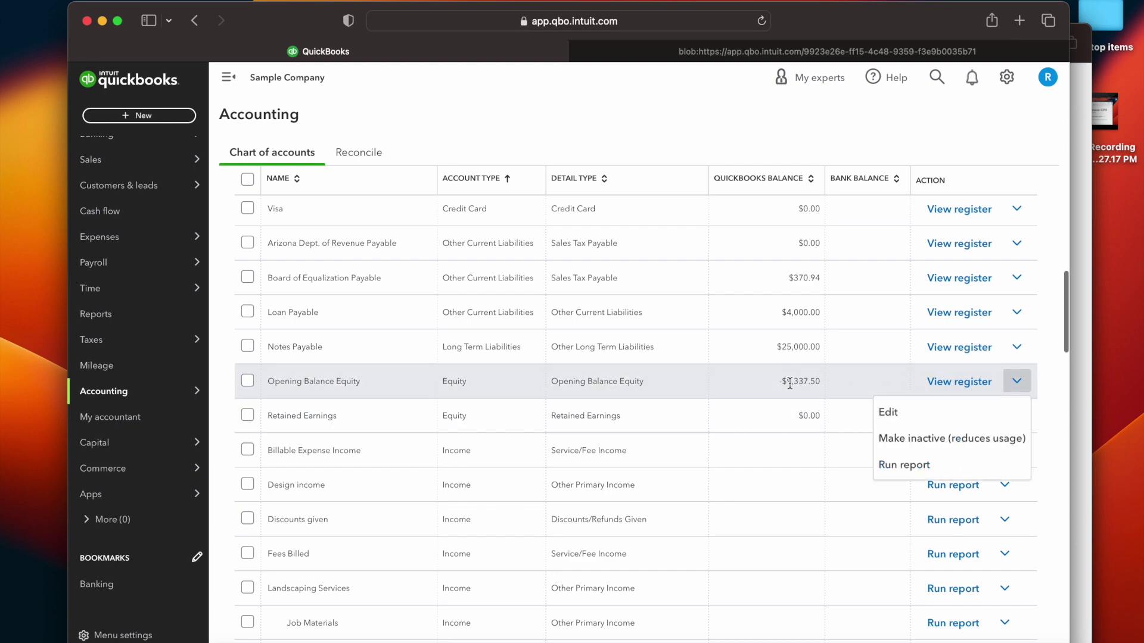
pyautogui.click(948, 439)
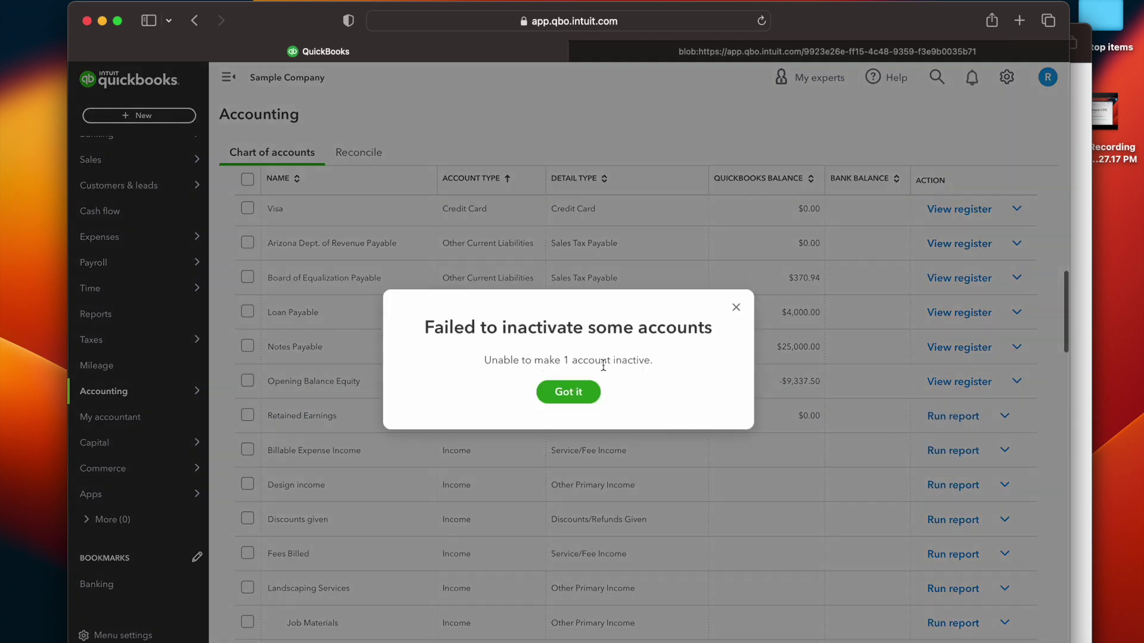
pyautogui.click(568, 392)
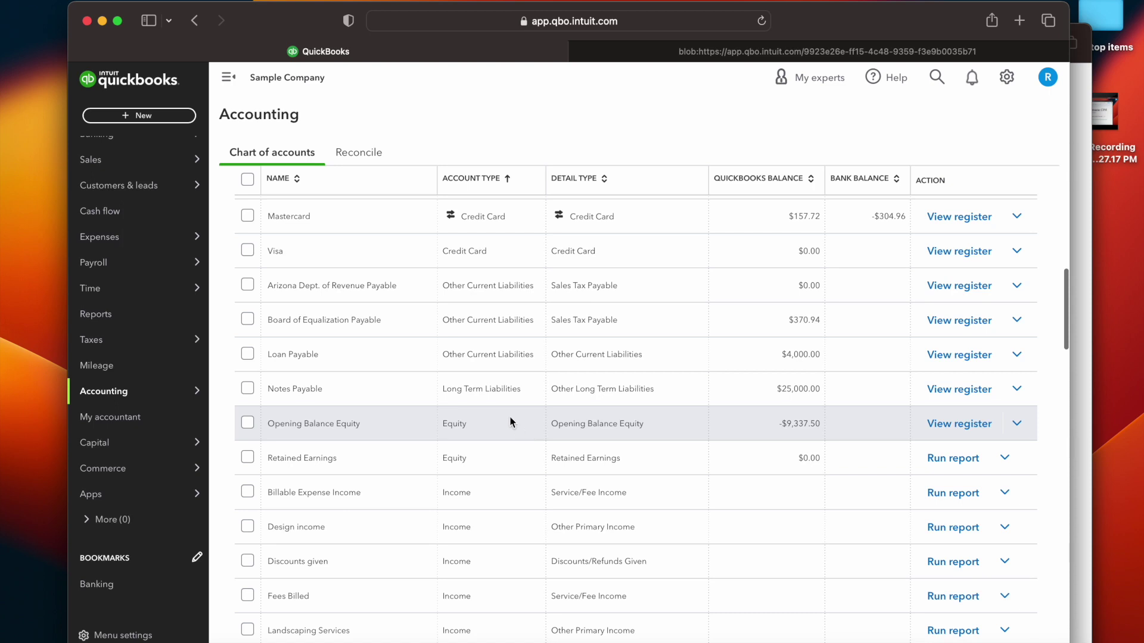
pyautogui.scroll(-3, 539, 509)
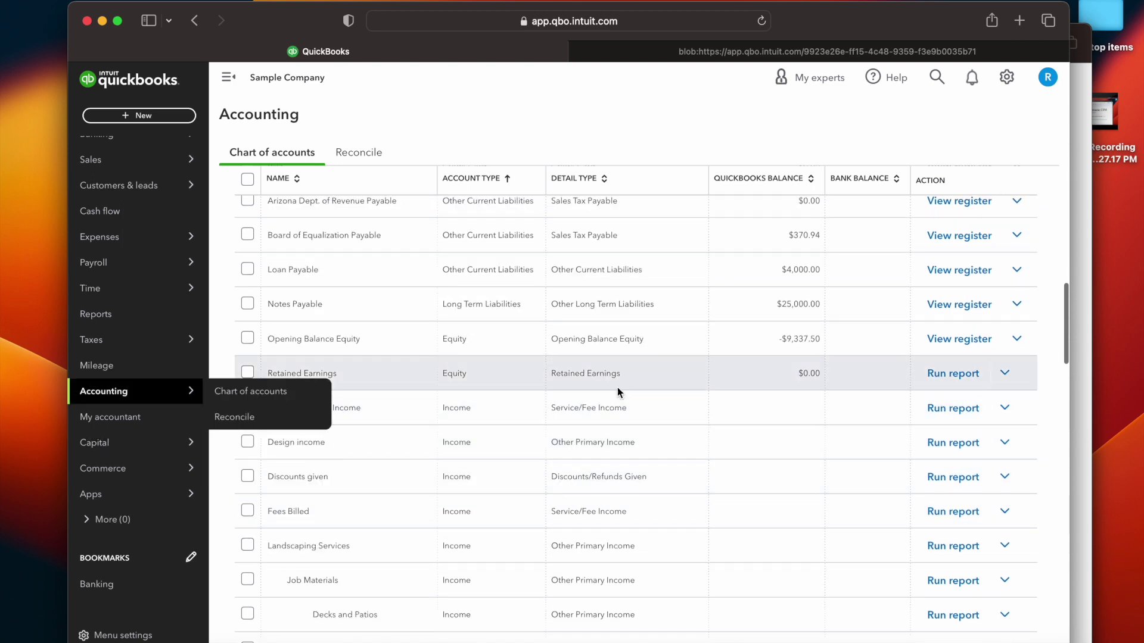
pyautogui.scroll(12, 580, 383)
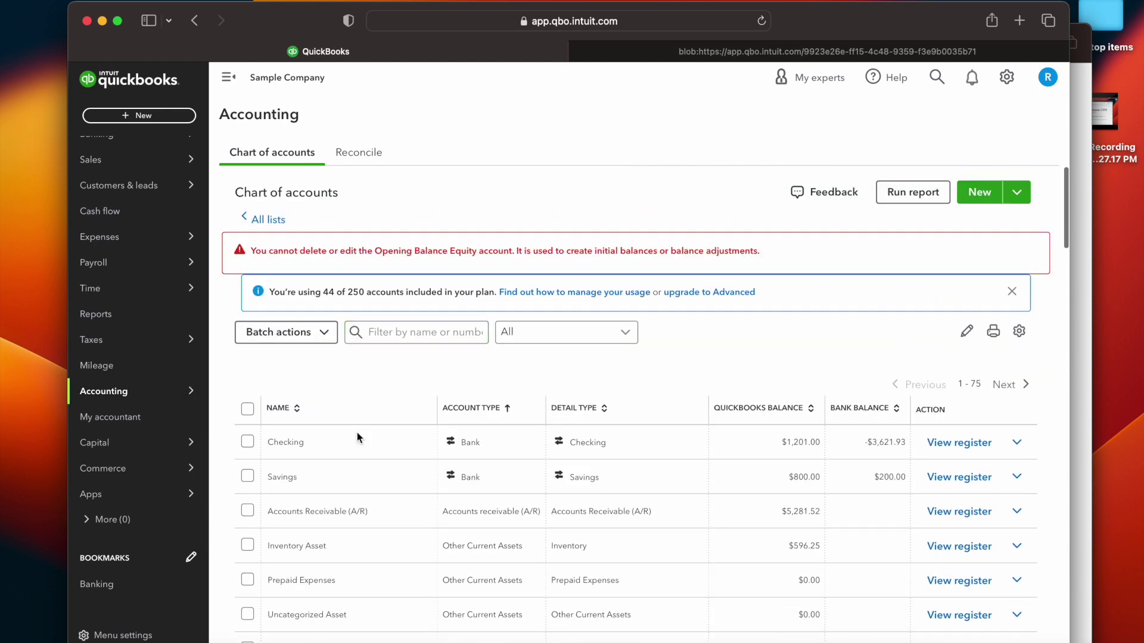
pyautogui.scroll(-3, 347, 456)
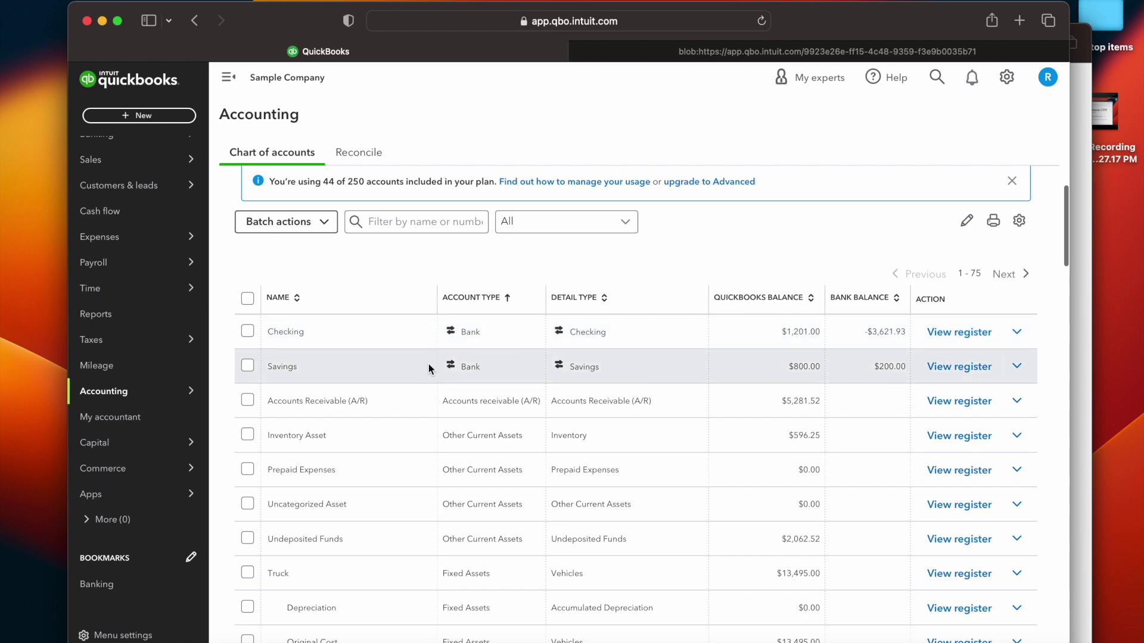
pyautogui.scroll(3, 518, 386)
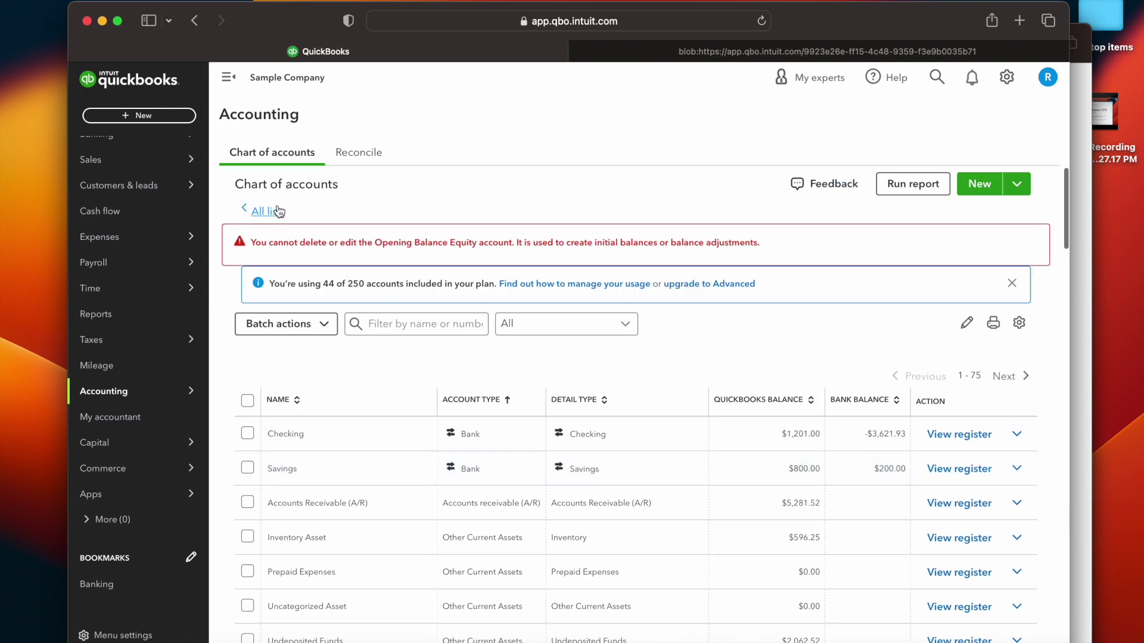
# Open the Balance Sheet report from the favorite reports and review its asset, liability and equity sections
pyautogui.moveTo(106, 404)
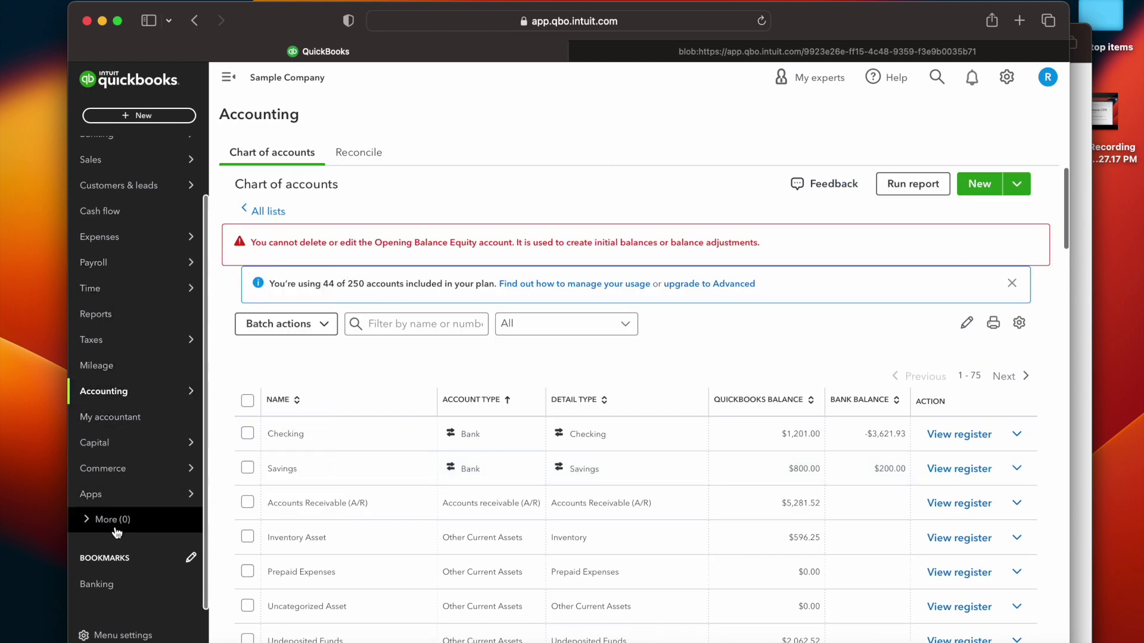
pyautogui.click(96, 327)
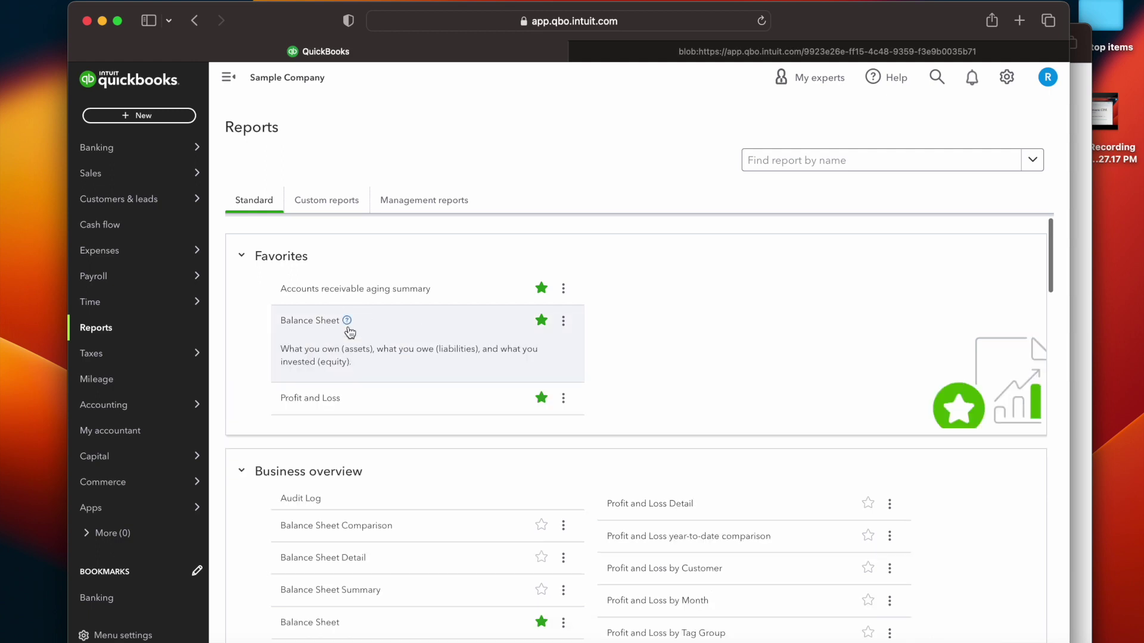
pyautogui.click(467, 333)
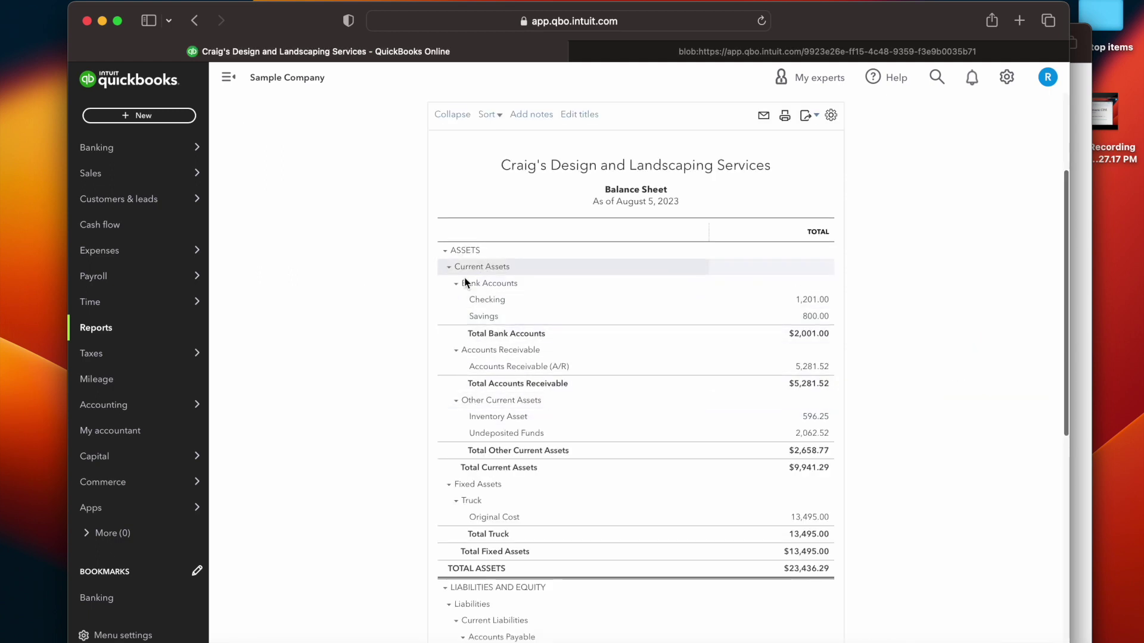
pyautogui.scroll(2, 508, 309)
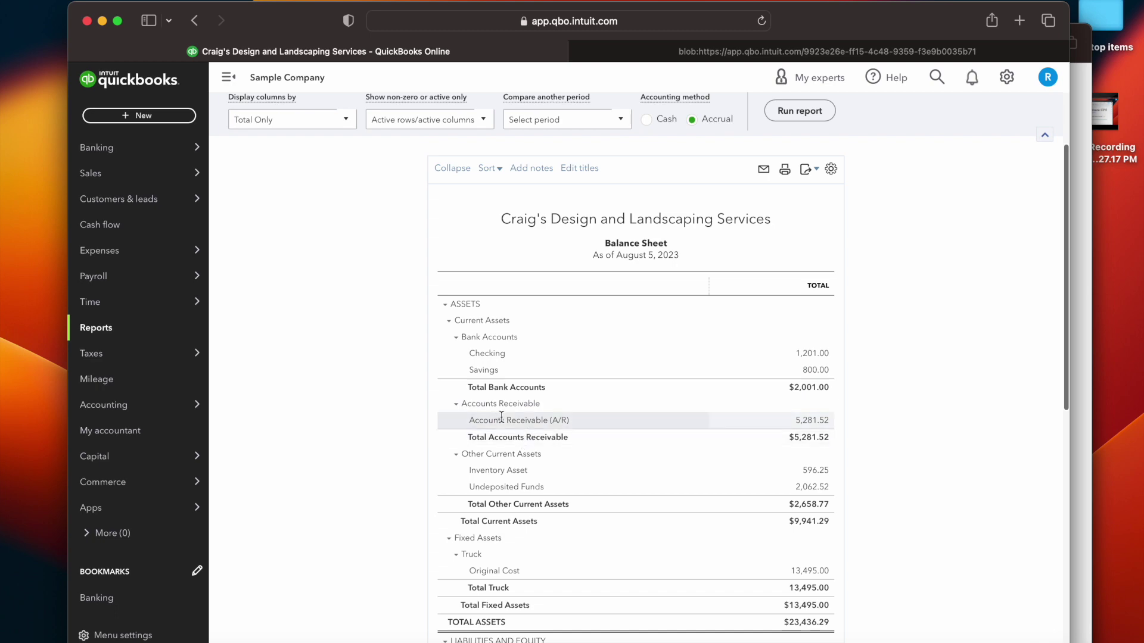
pyautogui.scroll(-10, 502, 417)
pyautogui.scroll(15, 502, 415)
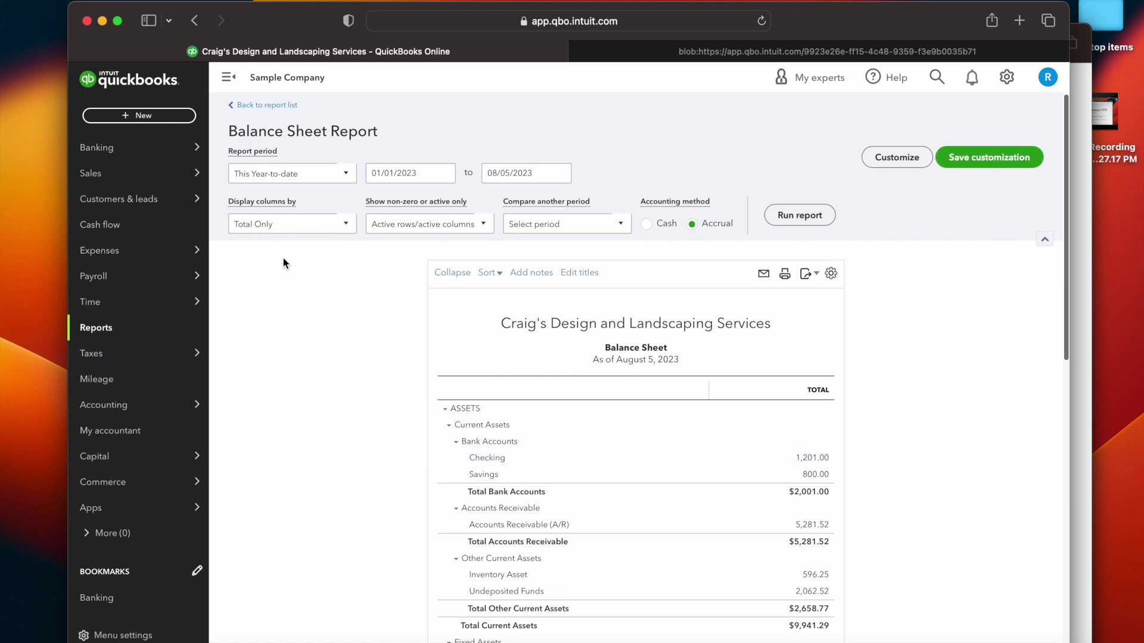
# Return to the chart of accounts and examine the account types with their QuickBooks and bank balances
pyautogui.moveTo(171, 397)
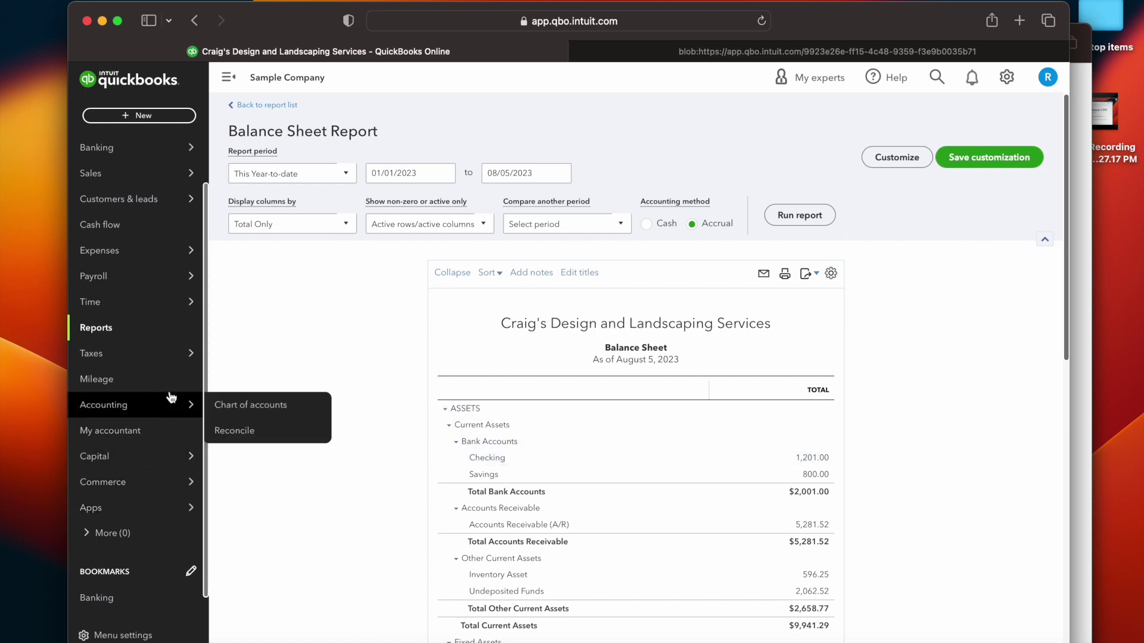
pyautogui.click(262, 404)
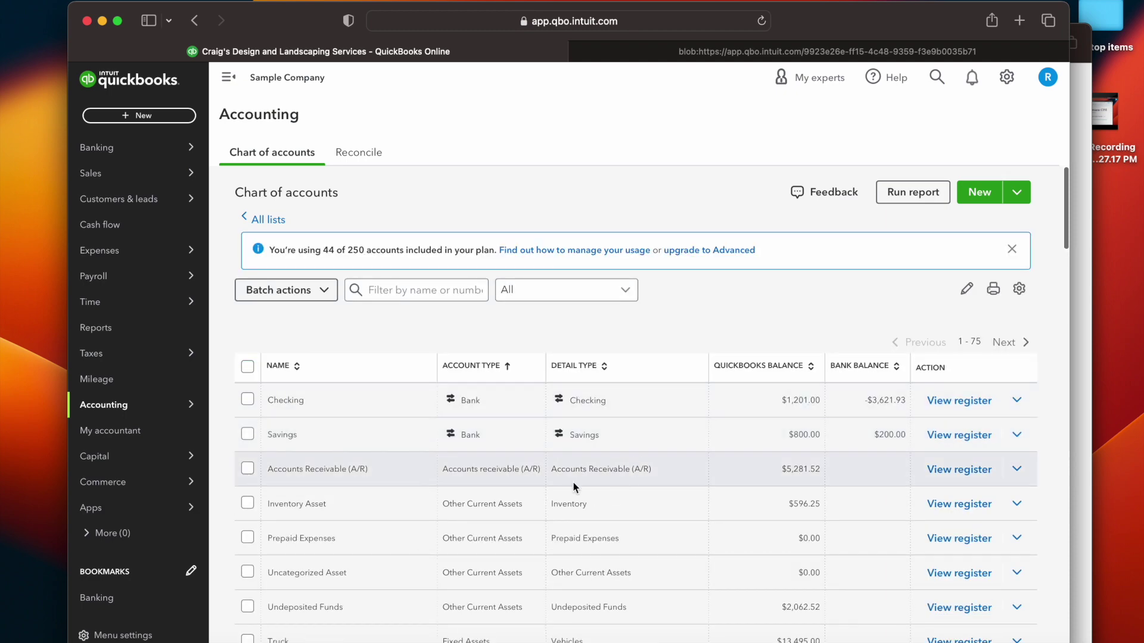
pyautogui.scroll(-8, 501, 438)
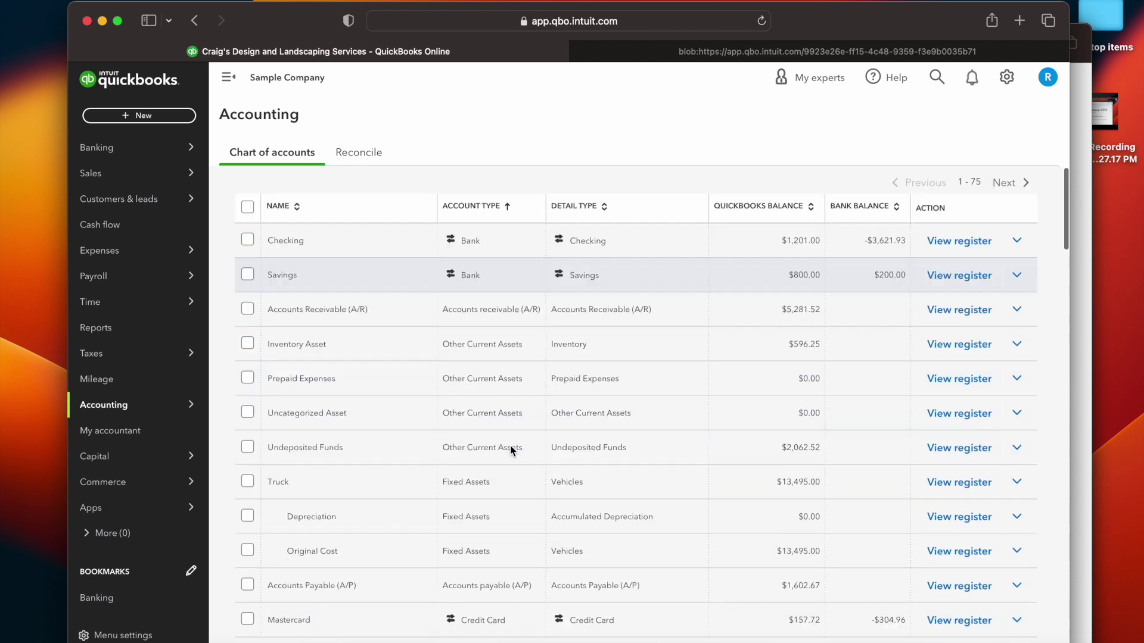
pyautogui.scroll(-5, 509, 445)
pyautogui.scroll(15, 510, 443)
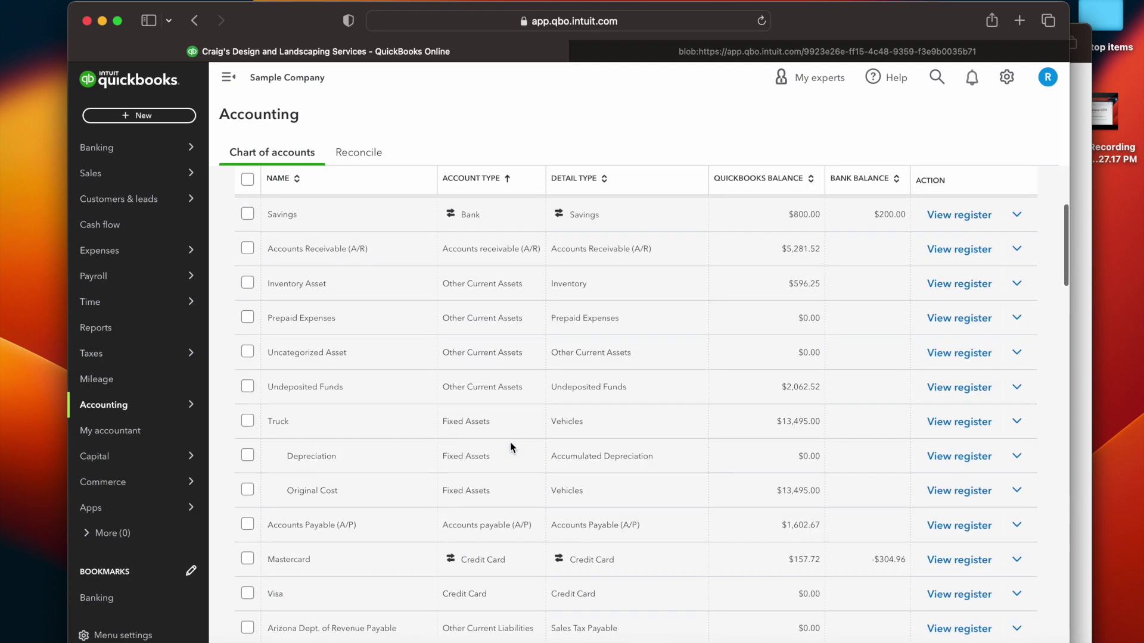
pyautogui.scroll(2, 545, 451)
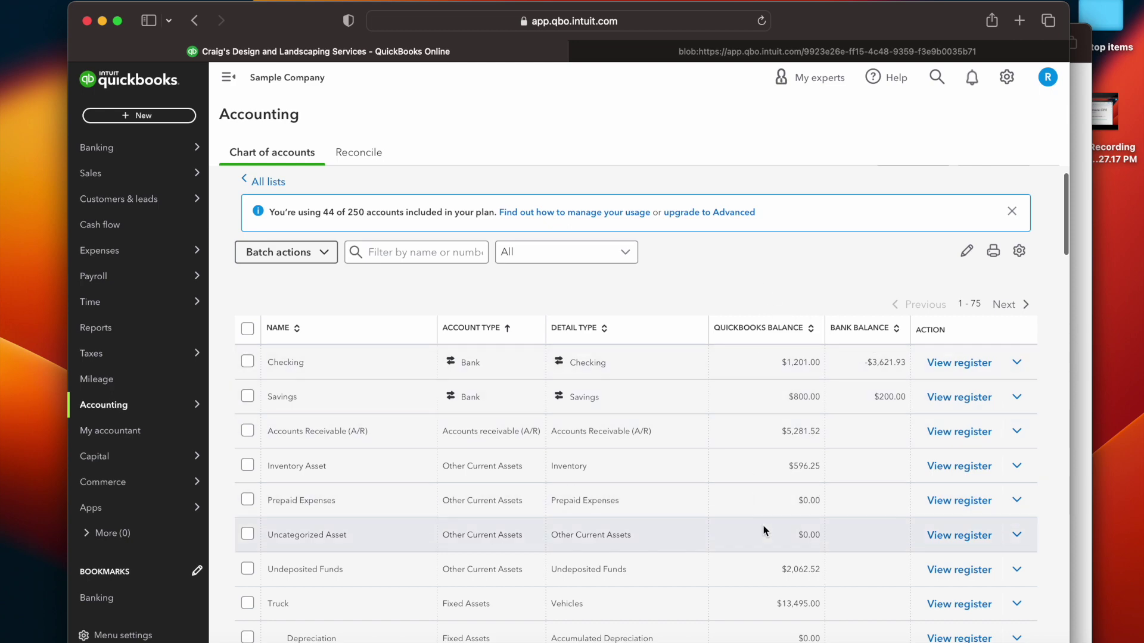
pyautogui.scroll(-4, 766, 520)
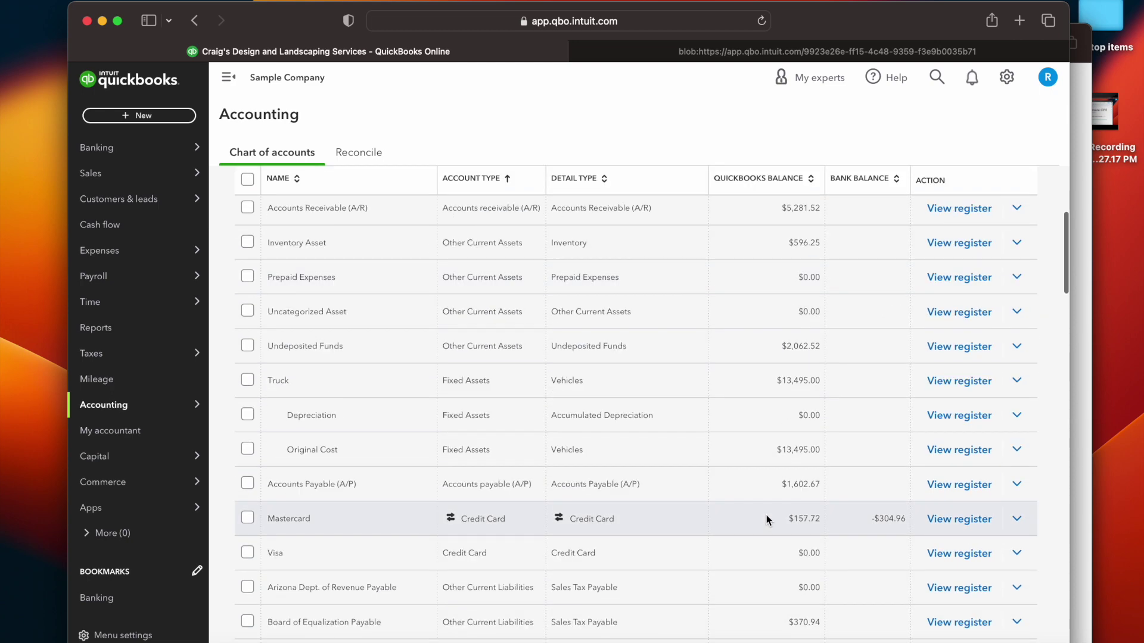
pyautogui.scroll(-13, 766, 518)
pyautogui.scroll(17, 766, 515)
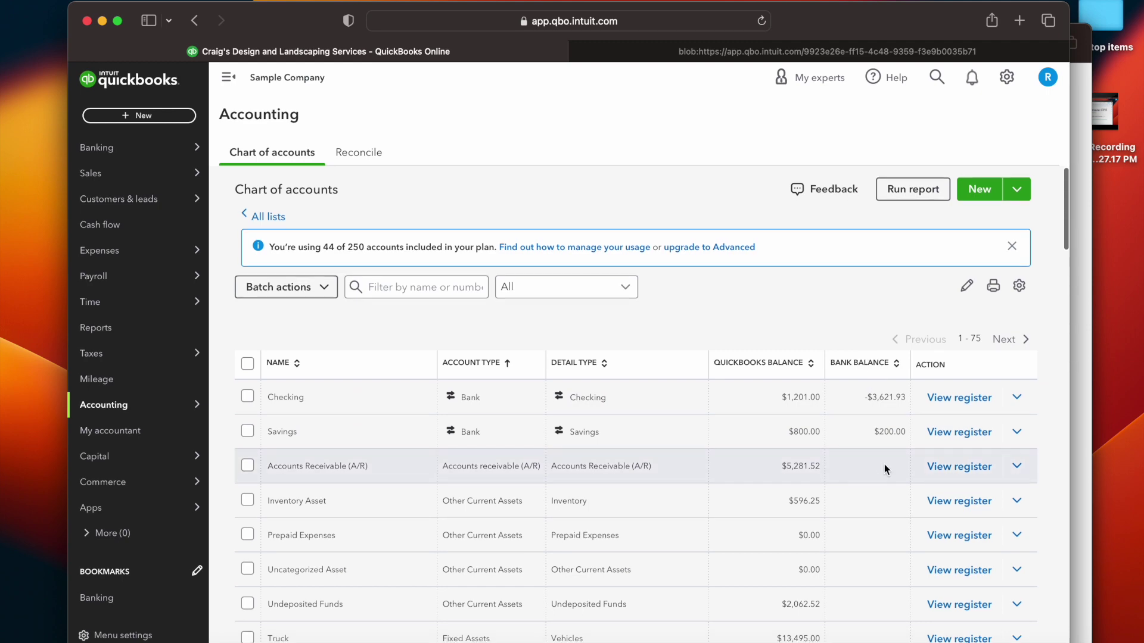
pyautogui.scroll(-8, 876, 465)
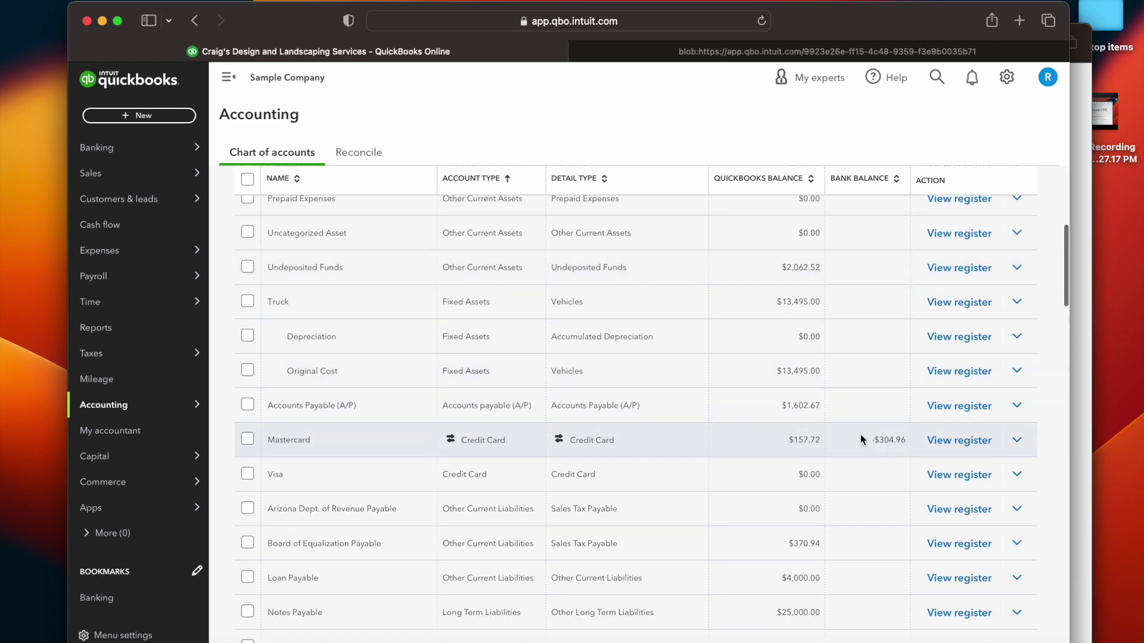
pyautogui.scroll(8, 783, 439)
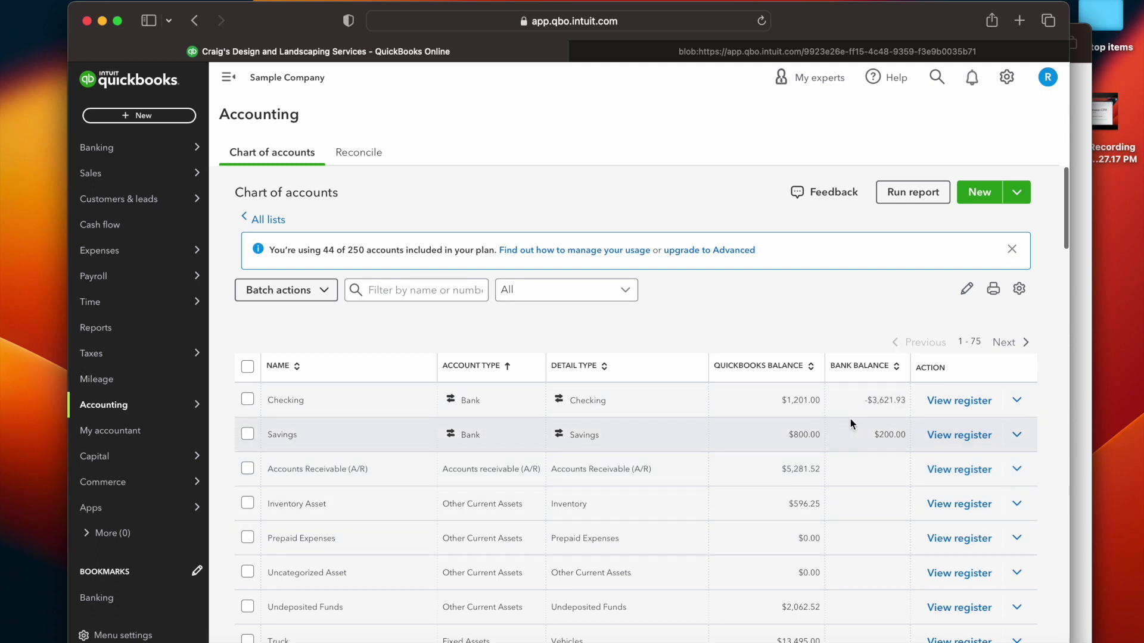
pyautogui.scroll(-8, 822, 473)
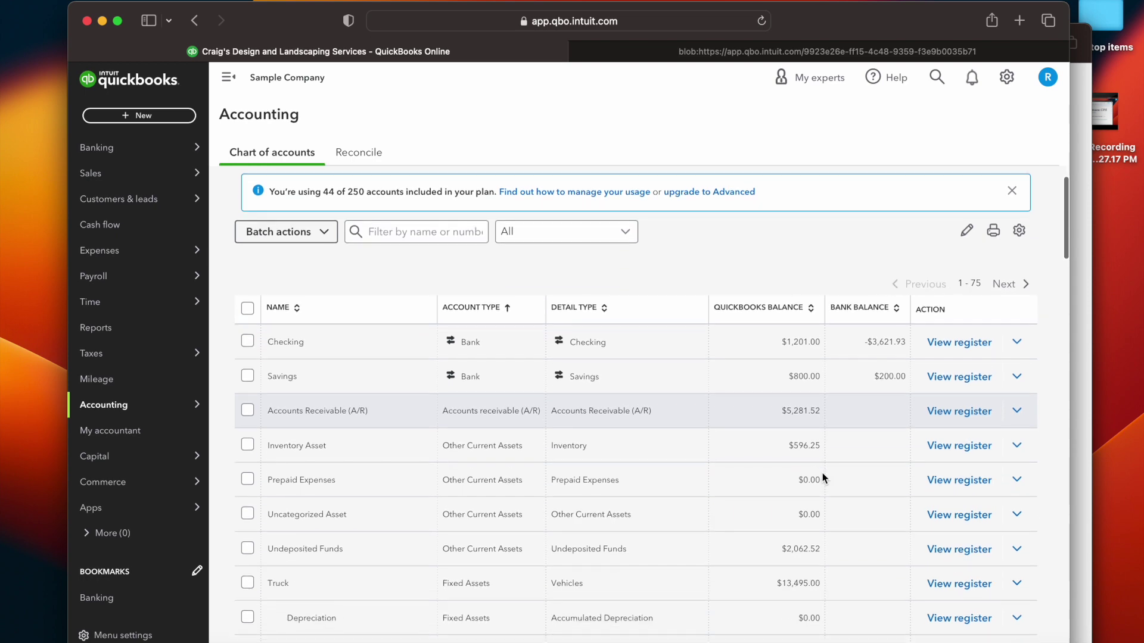
# Enable account numbers for the chart of accounts in the advanced company settings, save, and return to the chart of accounts
pyautogui.scroll(8, 825, 471)
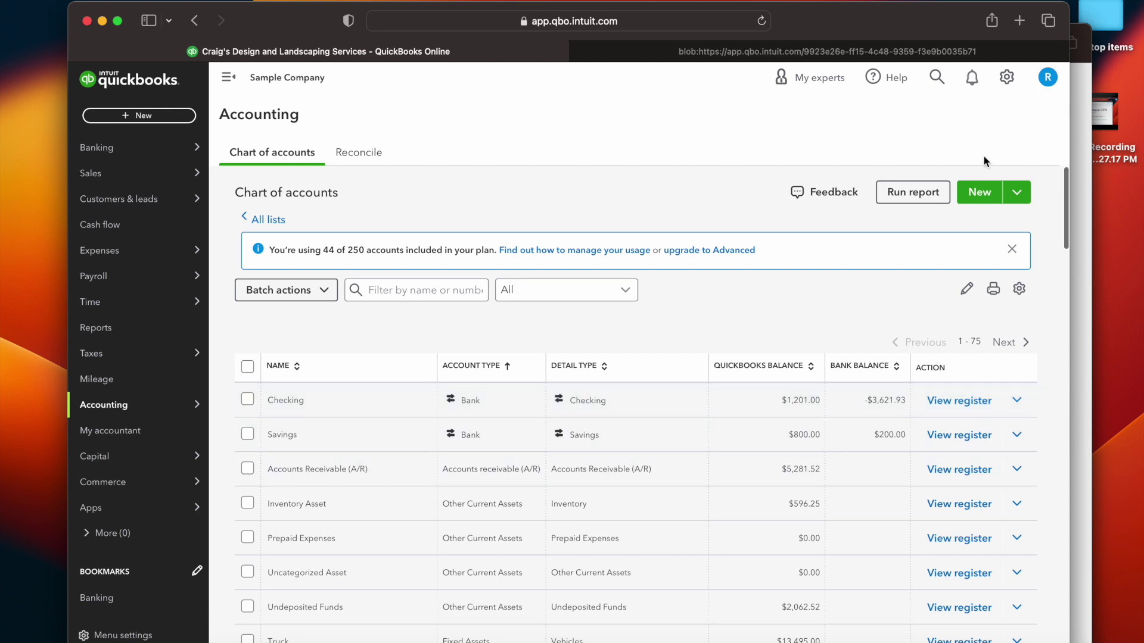
pyautogui.click(1008, 78)
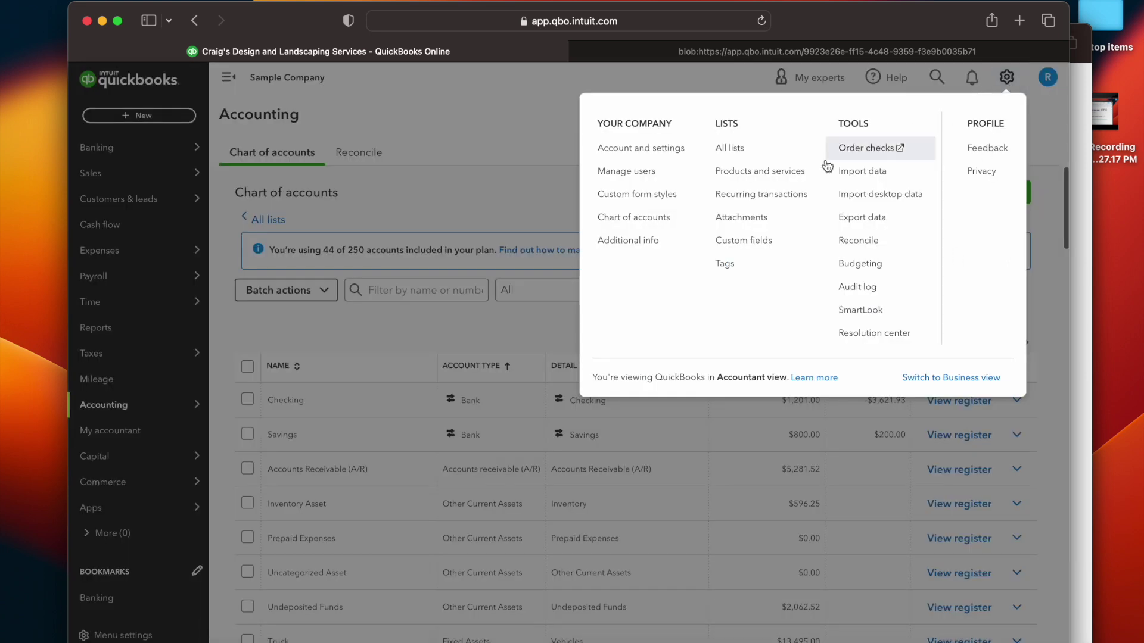
pyautogui.click(664, 149)
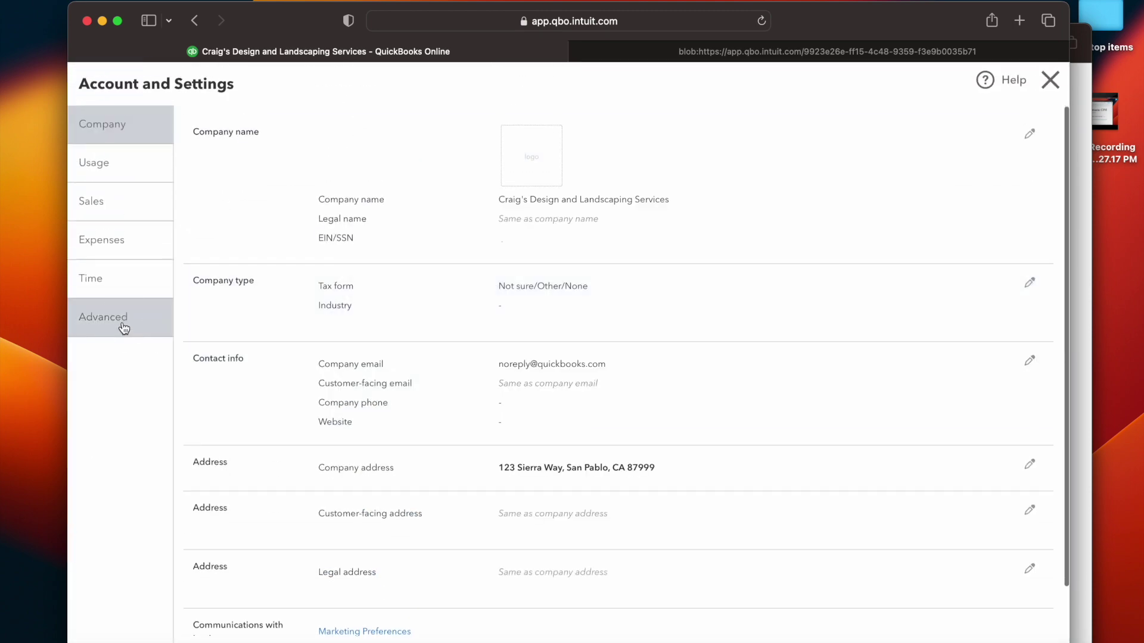
pyautogui.click(121, 322)
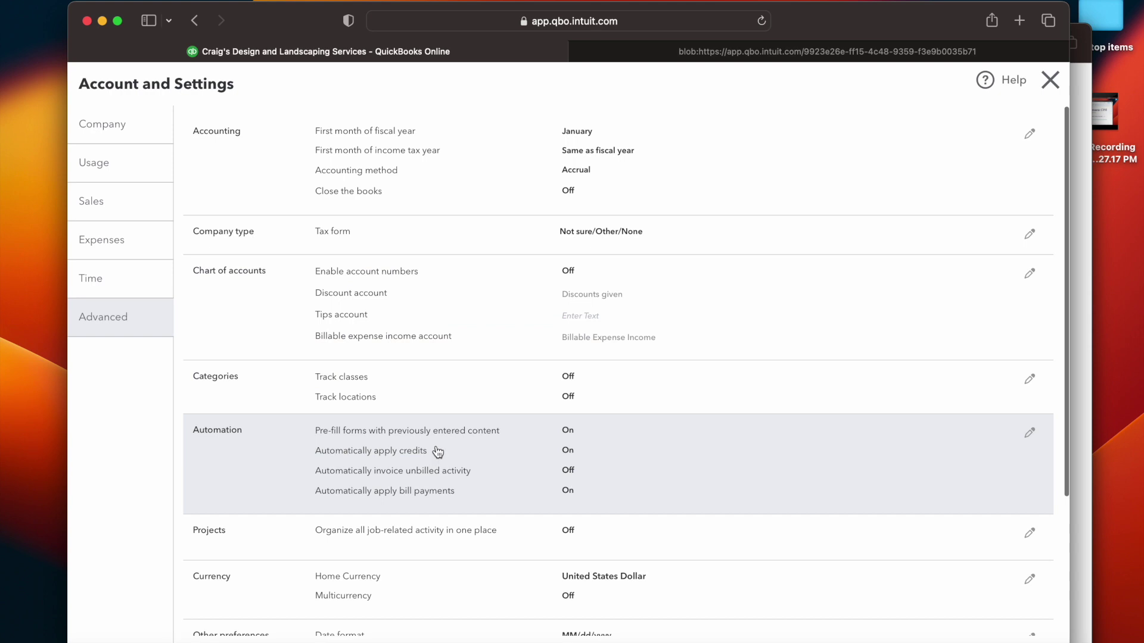
pyautogui.click(476, 301)
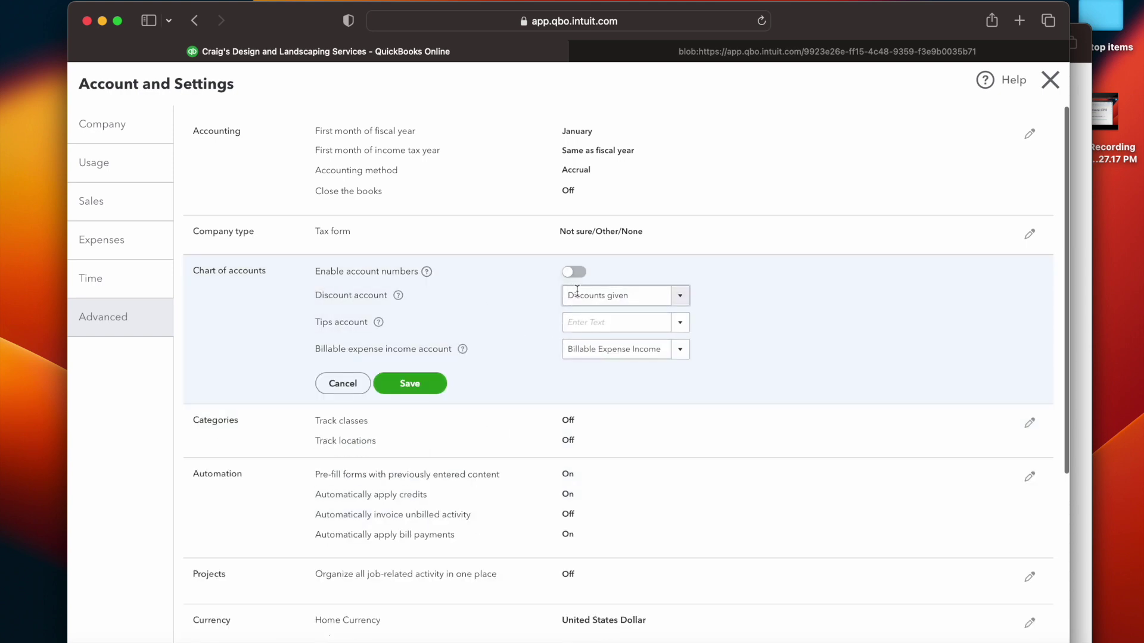
pyautogui.click(572, 272)
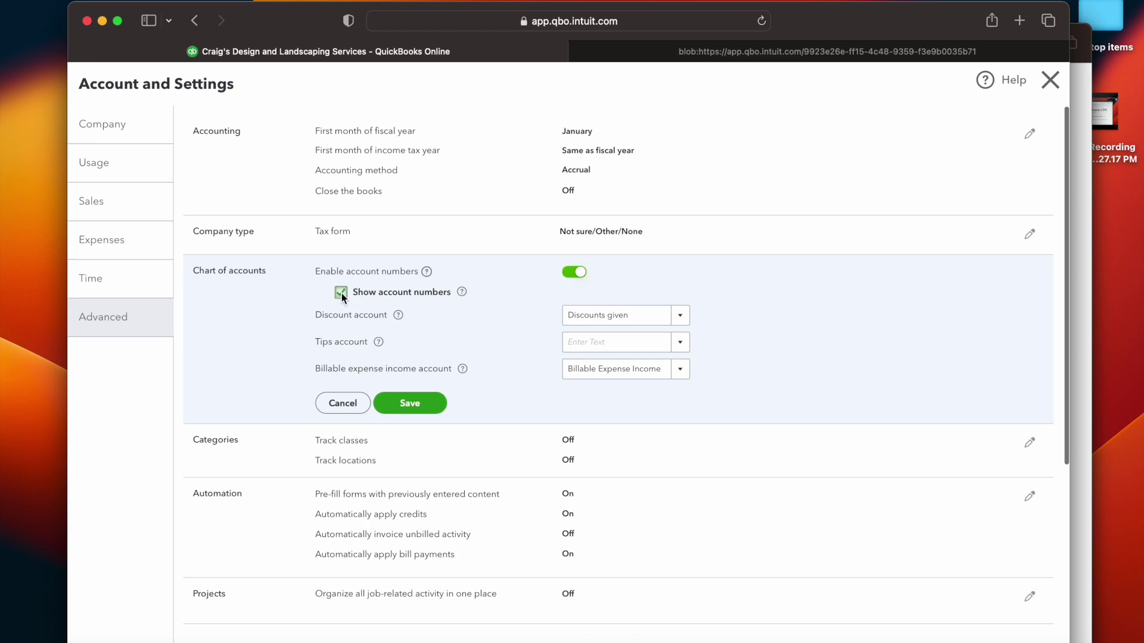
pyautogui.click(415, 405)
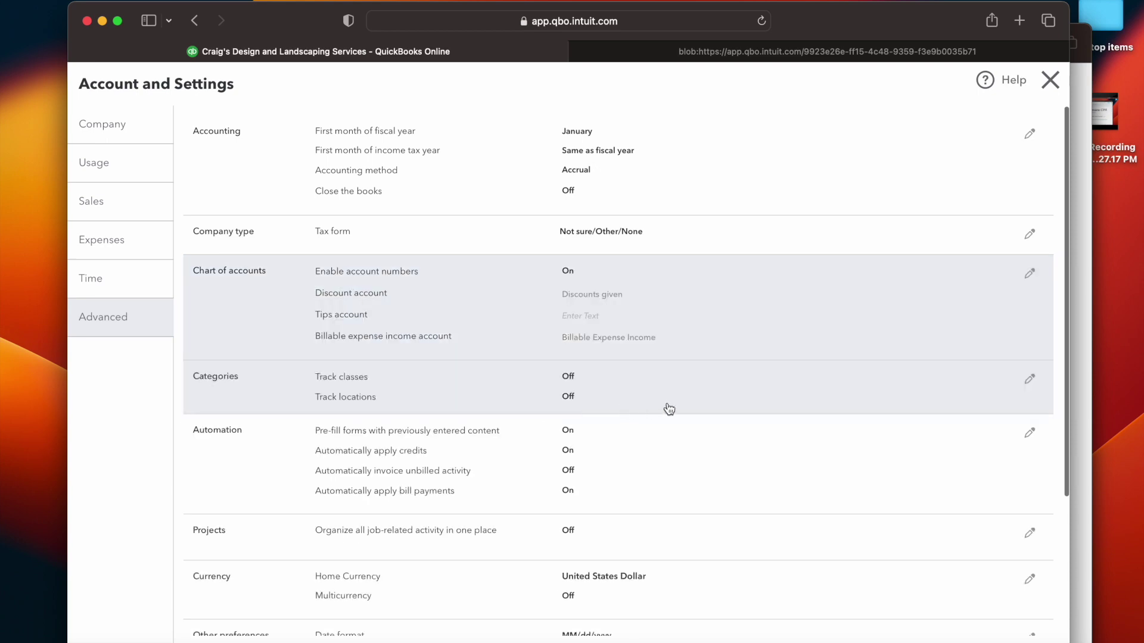
pyautogui.scroll(-5, 793, 411)
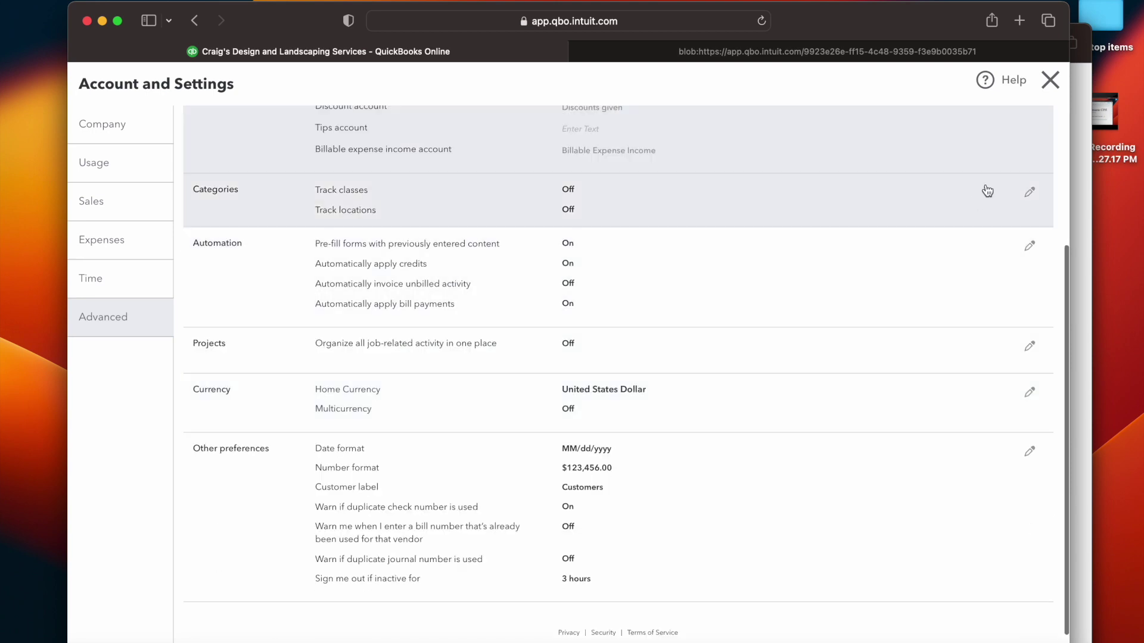
pyautogui.click(1047, 89)
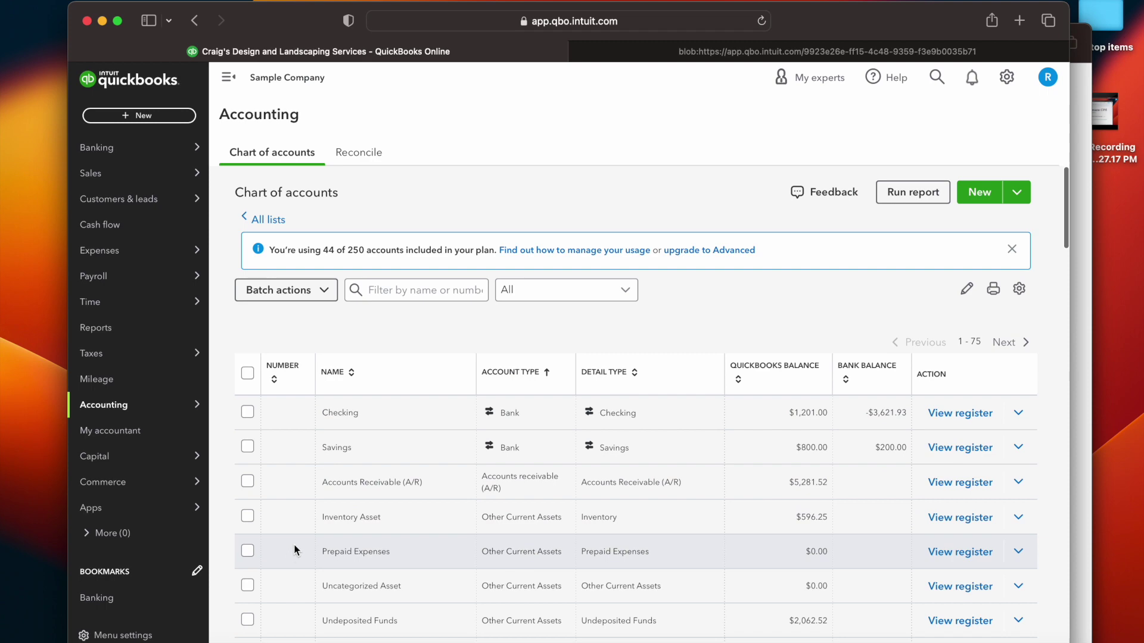
# Edit the chart of accounts in batch, assigning number 1000 to Checking and 1001 to Savings
pyautogui.scroll(-7, 295, 544)
pyautogui.scroll(-20, 296, 536)
pyautogui.scroll(20, 295, 529)
pyautogui.scroll(15, 295, 528)
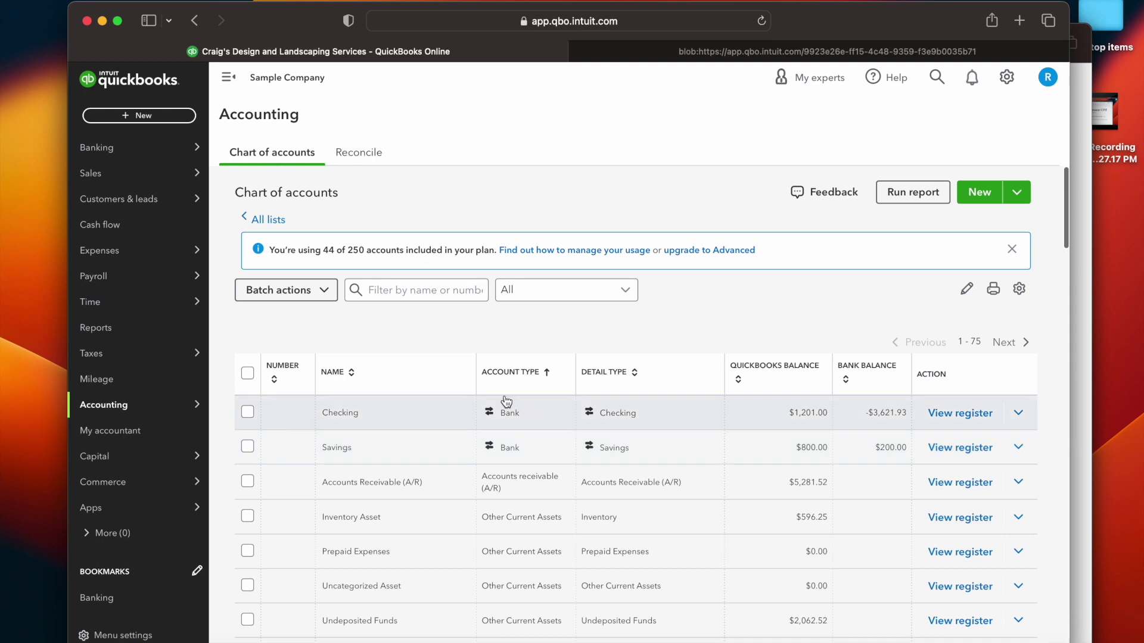
pyautogui.click(966, 289)
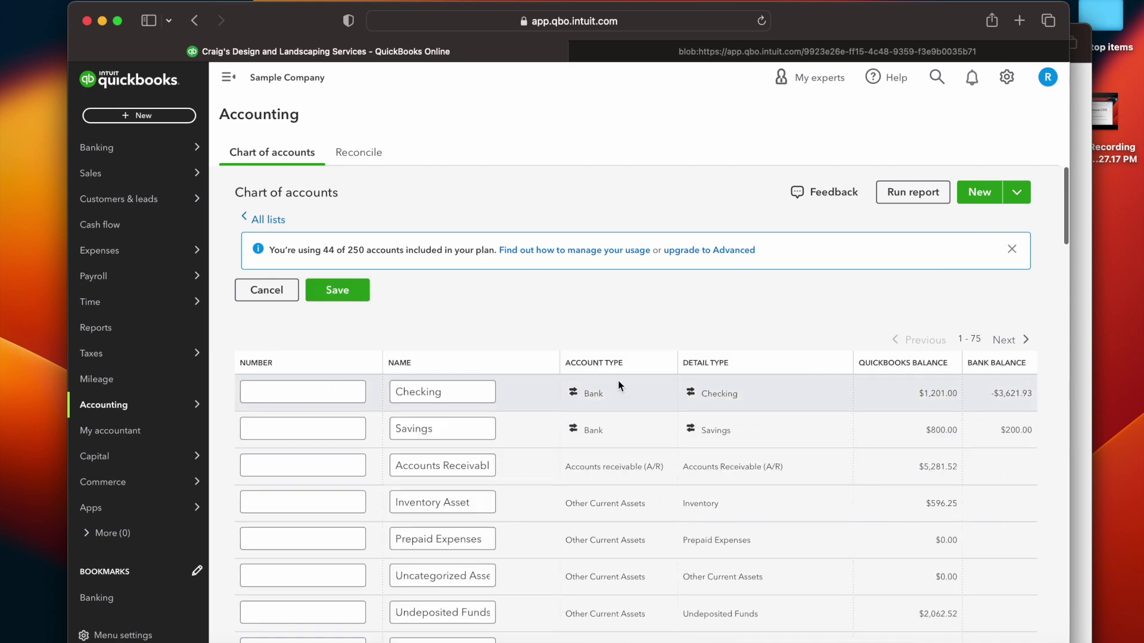
pyautogui.click(329, 391)
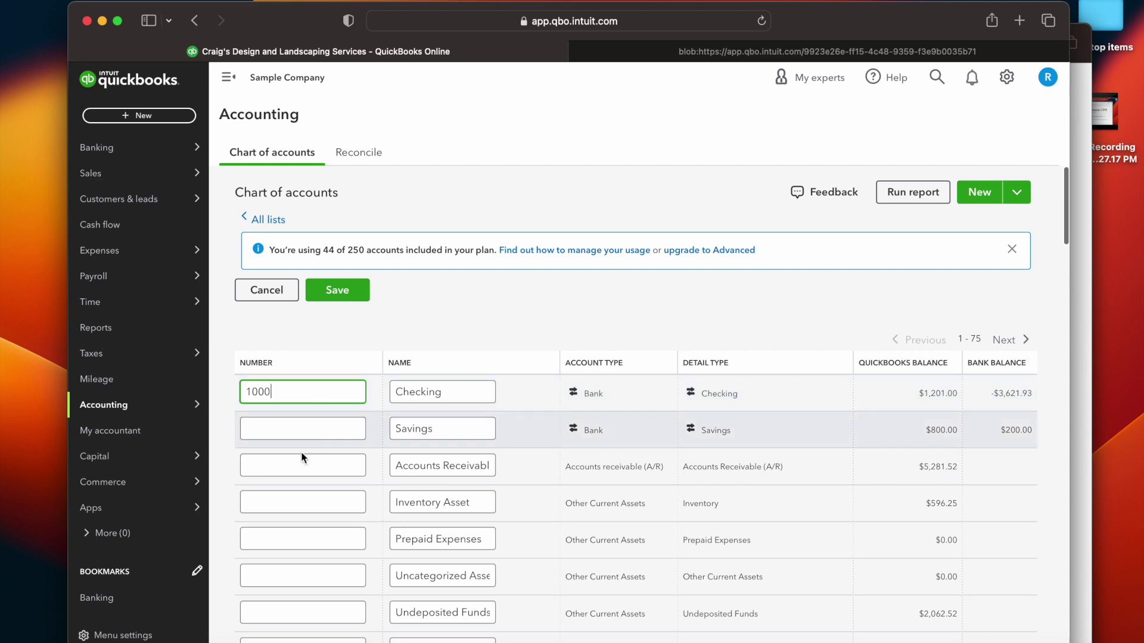
pyautogui.click(308, 429)
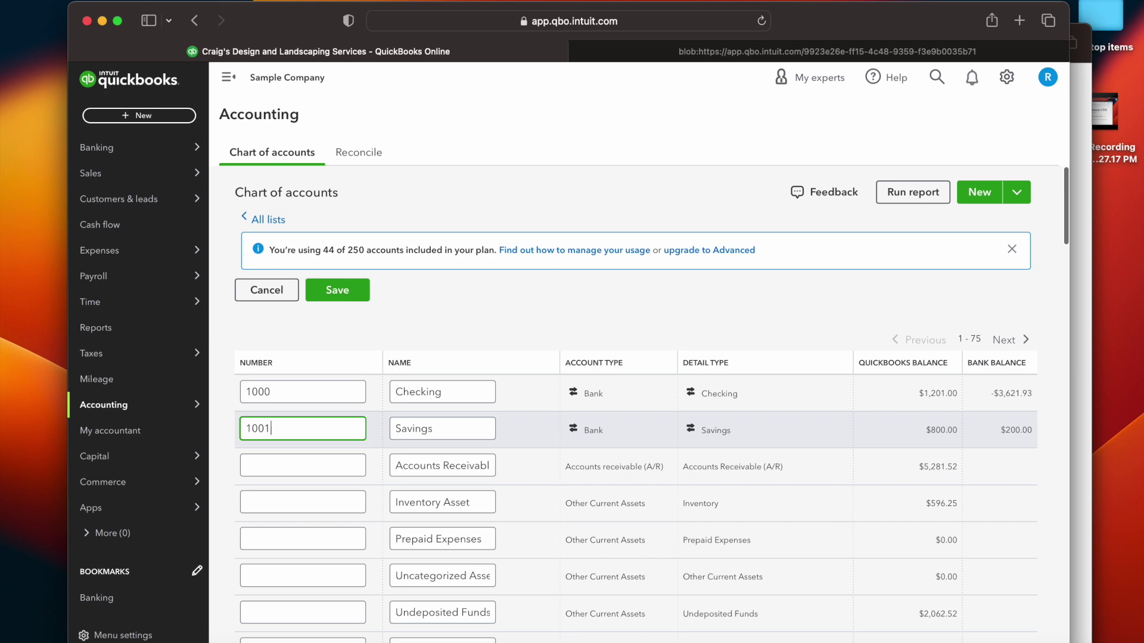
# Assign number 1100 to Accounts Receivable (A/R) and save the chart of accounts numbering
pyautogui.click(313, 464)
pyautogui.scroll(-1, 370, 480)
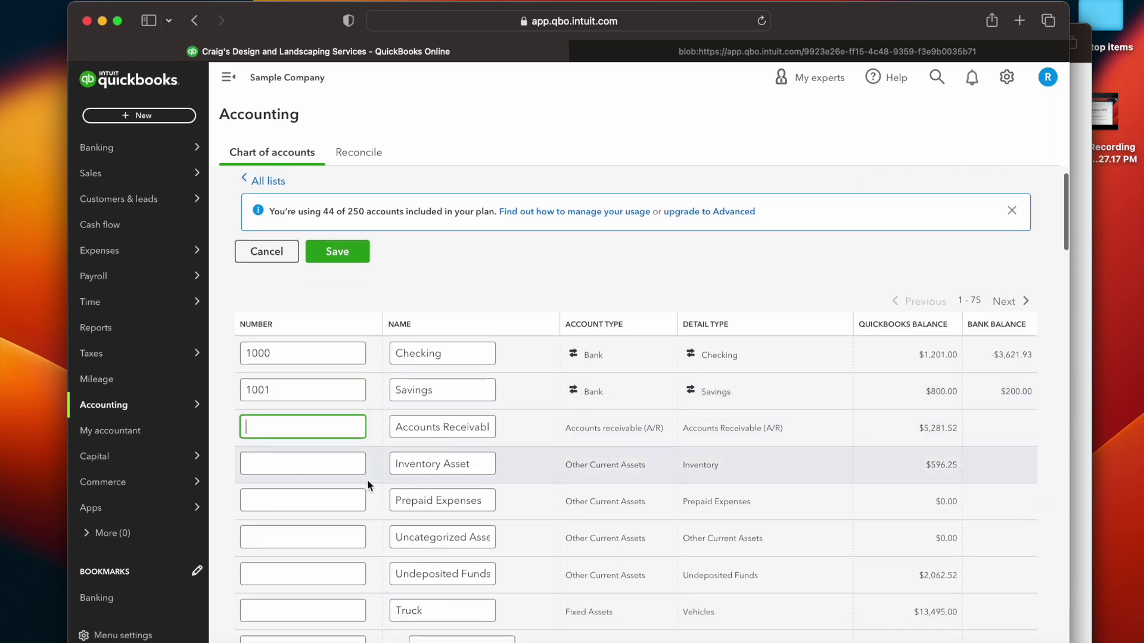
pyautogui.write('1100')
pyautogui.click(327, 463)
pyautogui.scroll(1, 502, 411)
pyautogui.scroll(-5, 503, 417)
pyautogui.scroll(5, 505, 420)
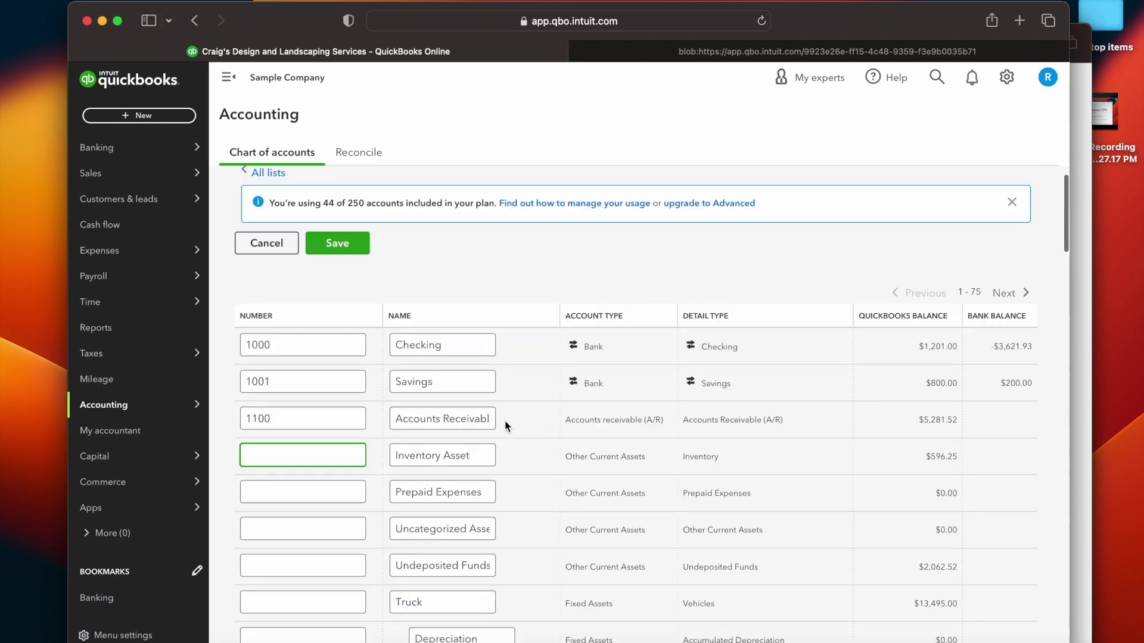
pyautogui.click(338, 290)
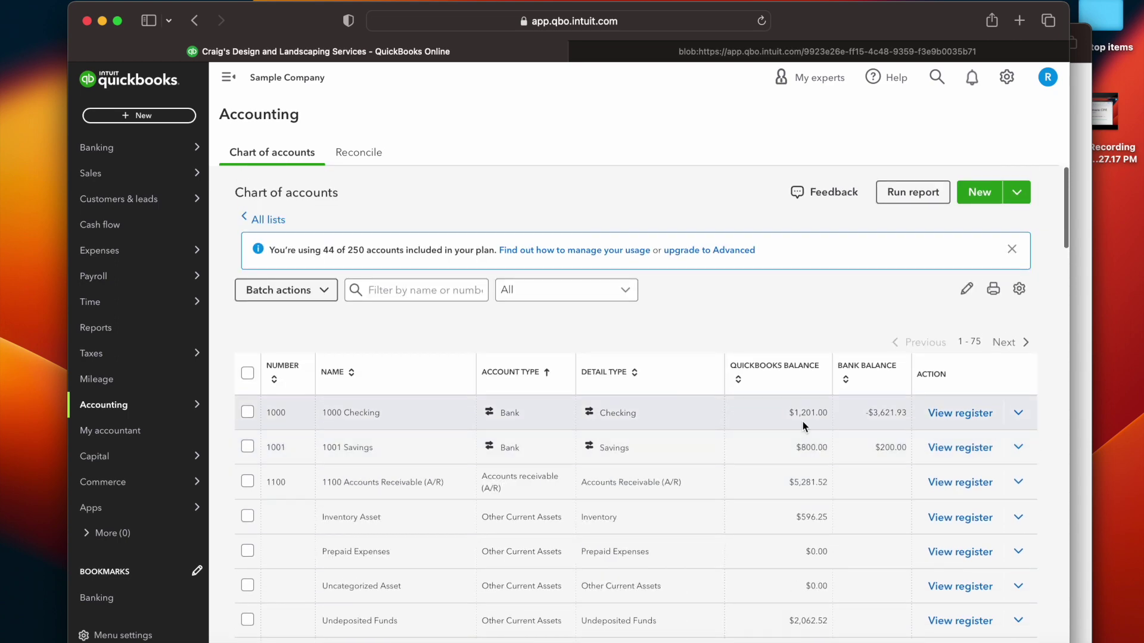
# Open the Checking account's register, review its transactions back to the opening balance, and return to the chart of accounts
pyautogui.click(960, 413)
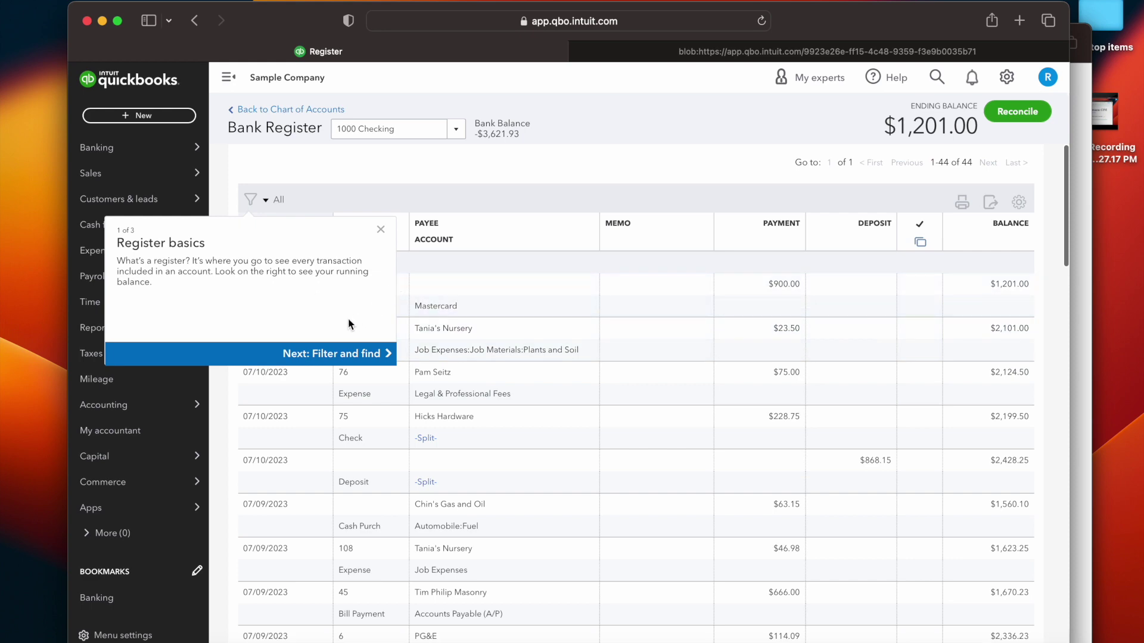
pyautogui.click(380, 230)
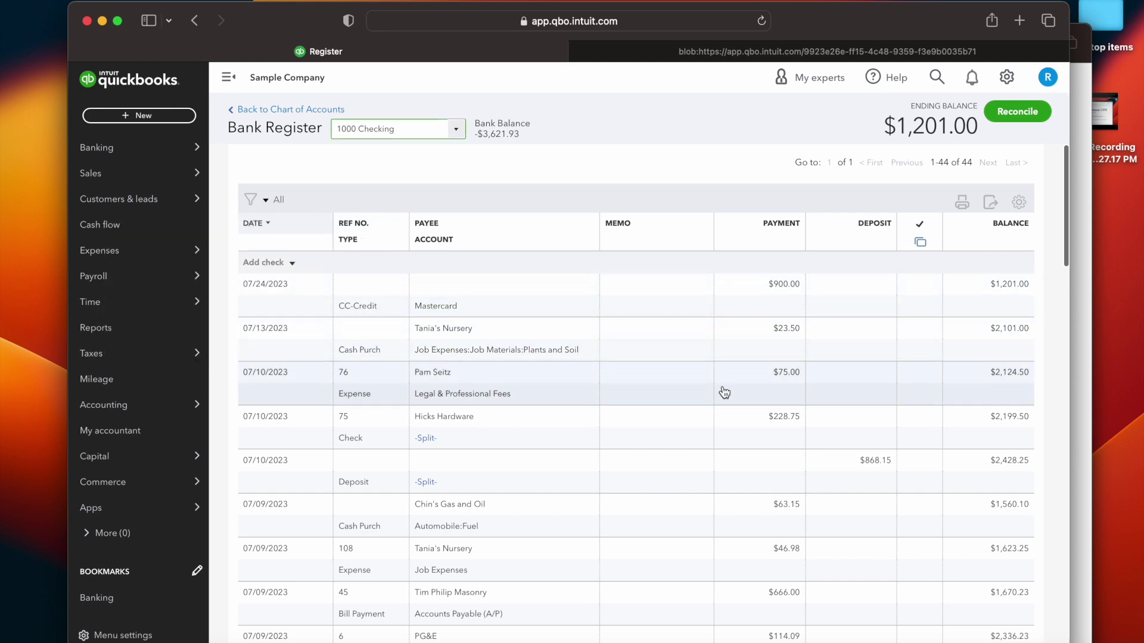
pyautogui.scroll(-10, 710, 386)
pyautogui.scroll(-8, 631, 422)
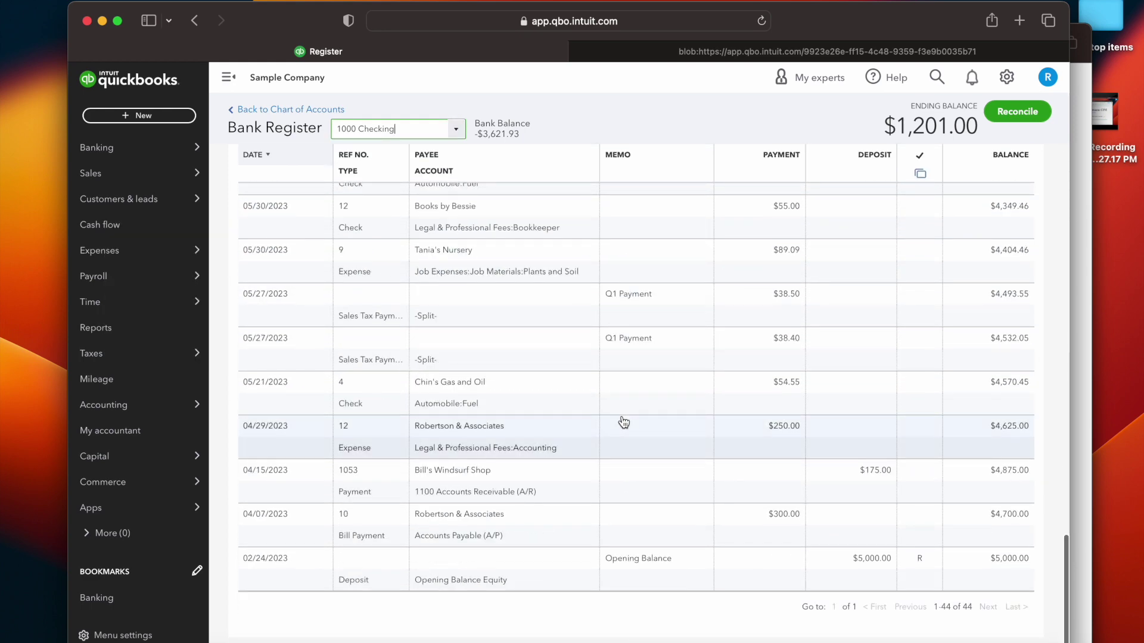
pyautogui.scroll(15, 623, 423)
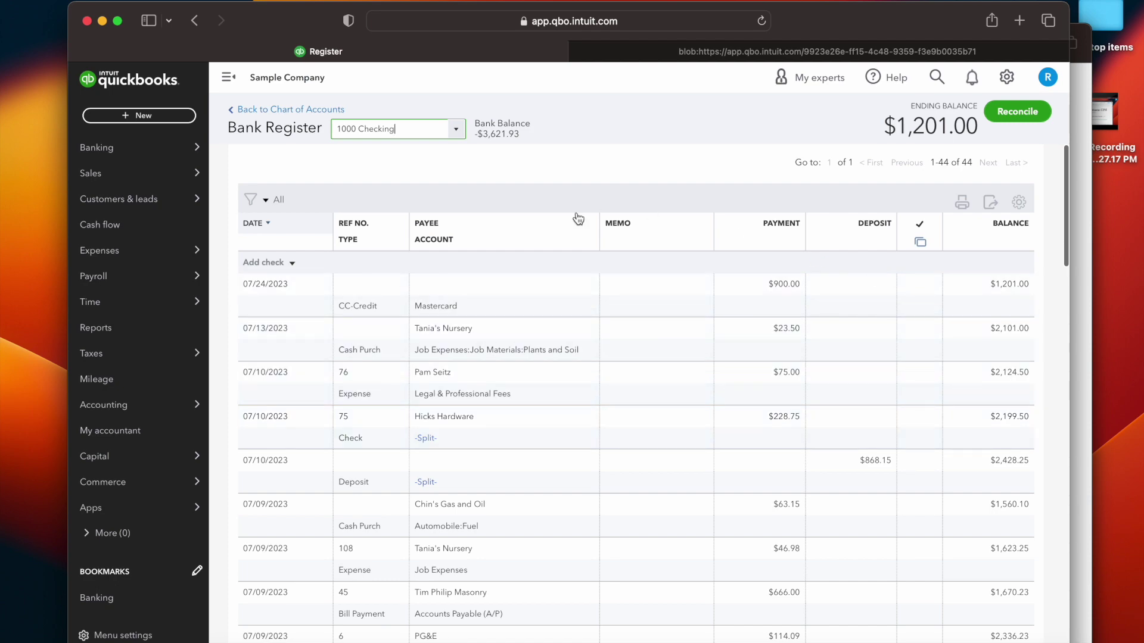
pyautogui.scroll(-3, 584, 439)
pyautogui.scroll(3, 588, 440)
pyautogui.click(237, 110)
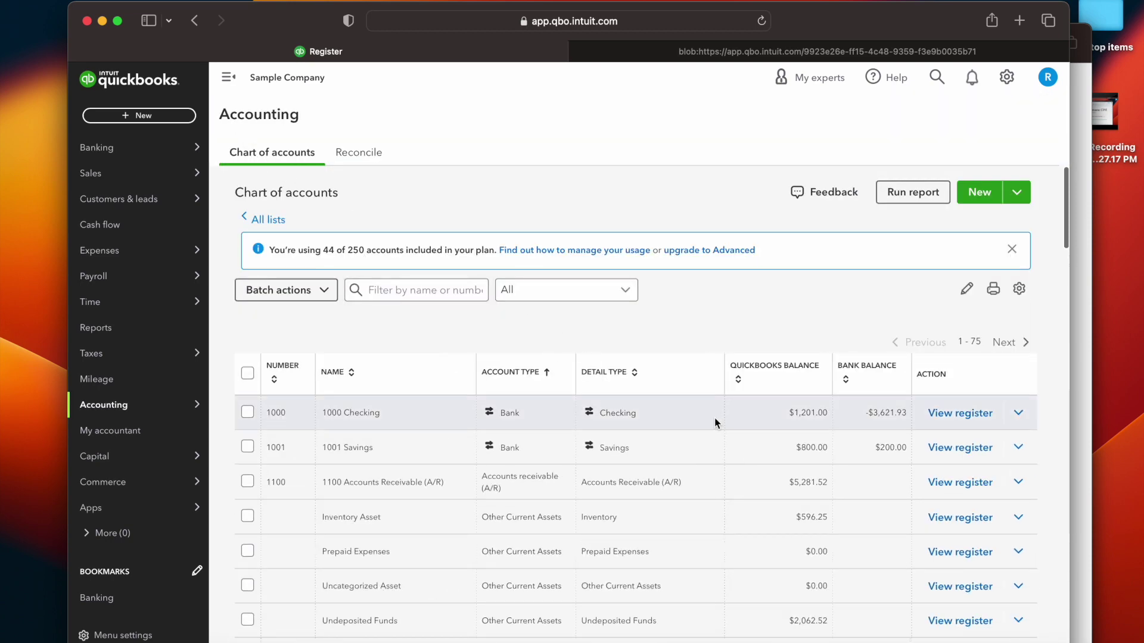
# Examine the chart of accounts from the expense accounts back up to equity, liabilities and bank accounts, comparing which ones carry balances
pyautogui.scroll(-20, 650, 446)
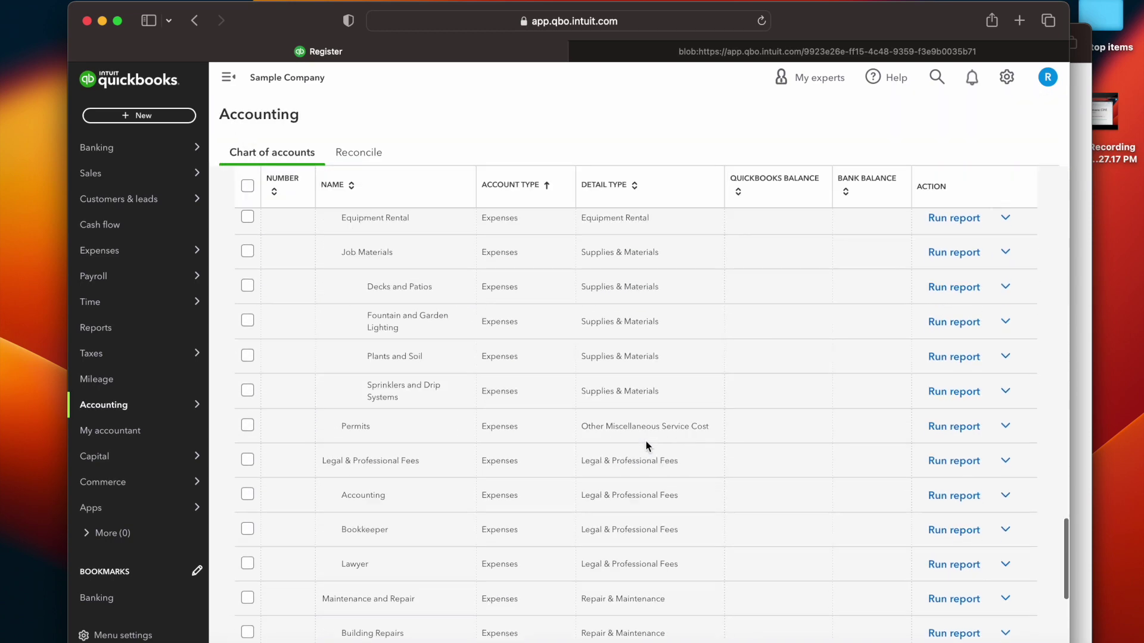
pyautogui.scroll(-5, 646, 446)
pyautogui.scroll(7, 885, 460)
pyautogui.scroll(10, 885, 460)
pyautogui.scroll(10, 836, 420)
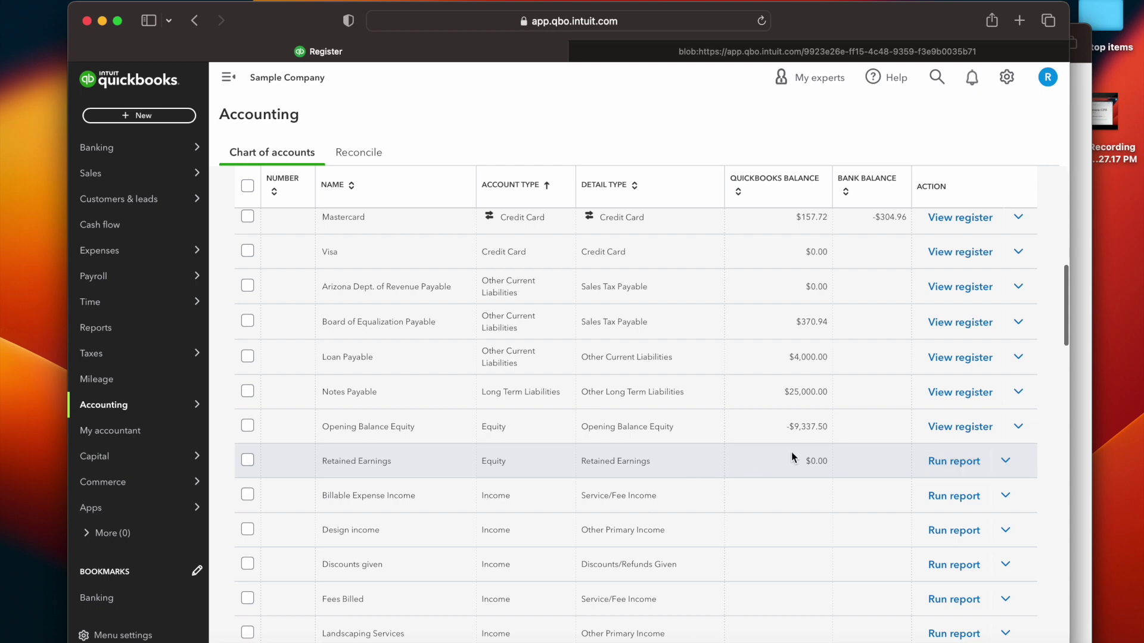
pyautogui.scroll(2, 783, 487)
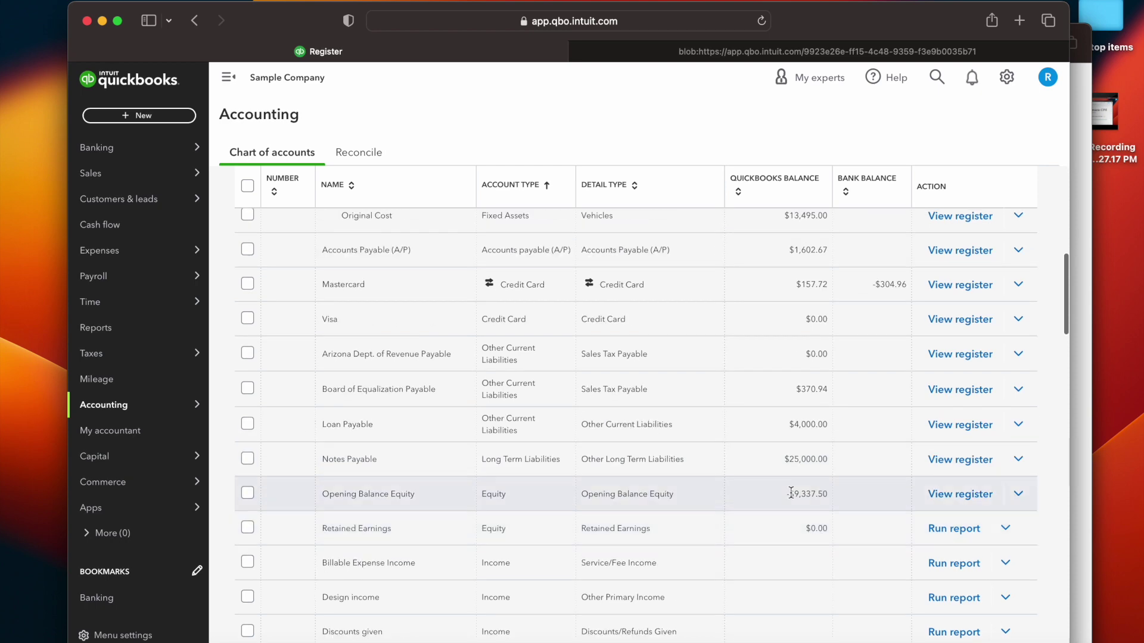
pyautogui.scroll(15, 718, 480)
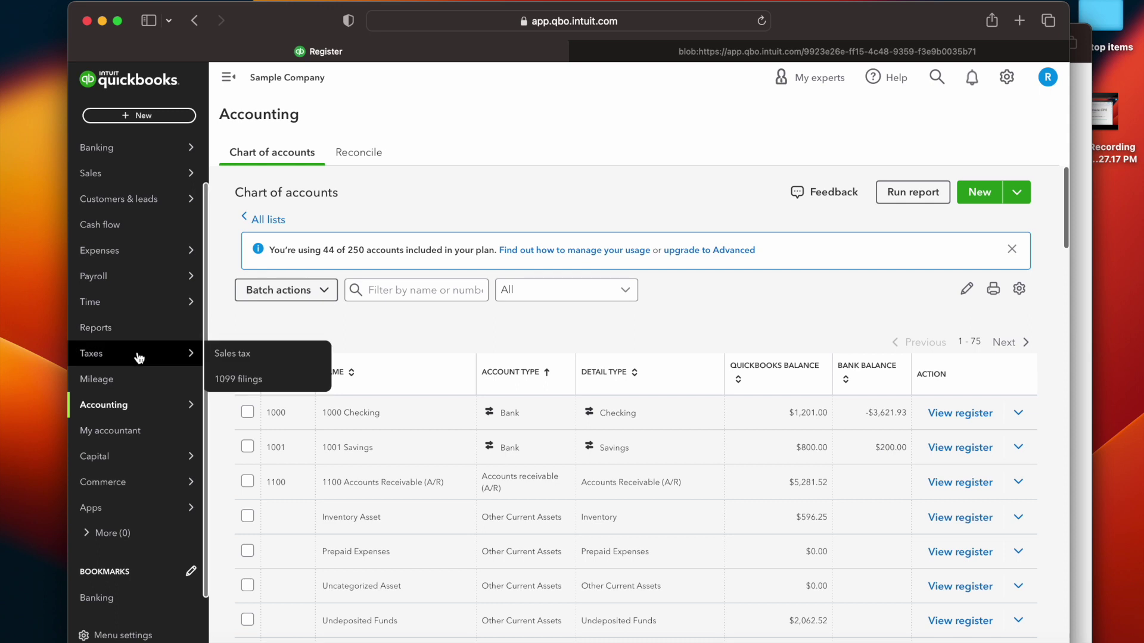
# Open the Balance Sheet from the favorite reports, check how the numbered accounts are listed, and return to the report list
pyautogui.click(111, 329)
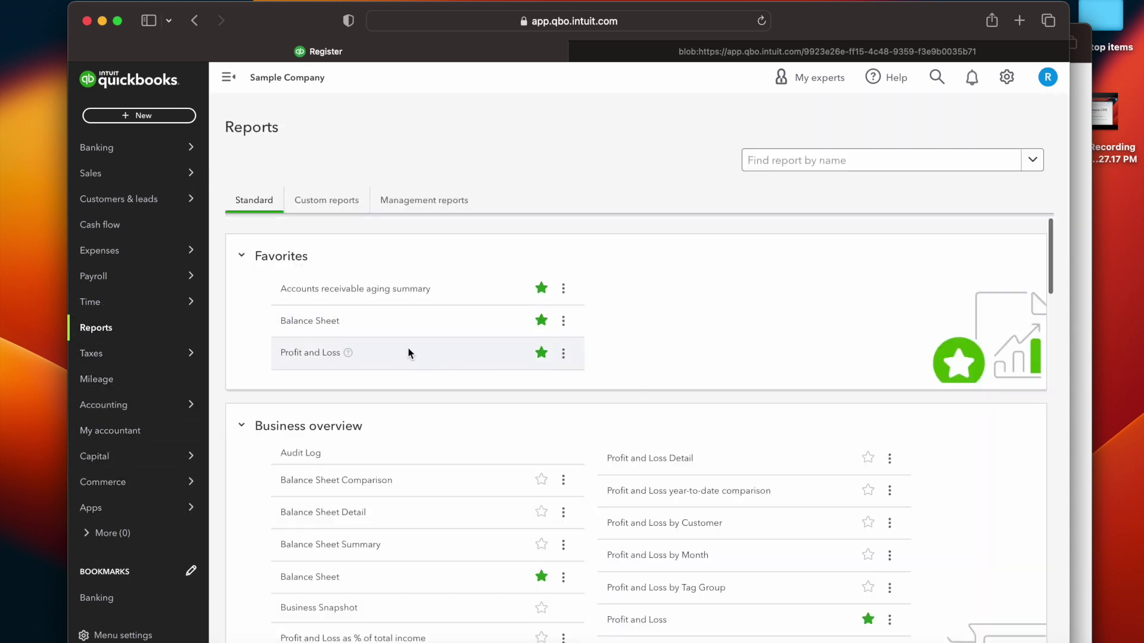
pyautogui.click(311, 322)
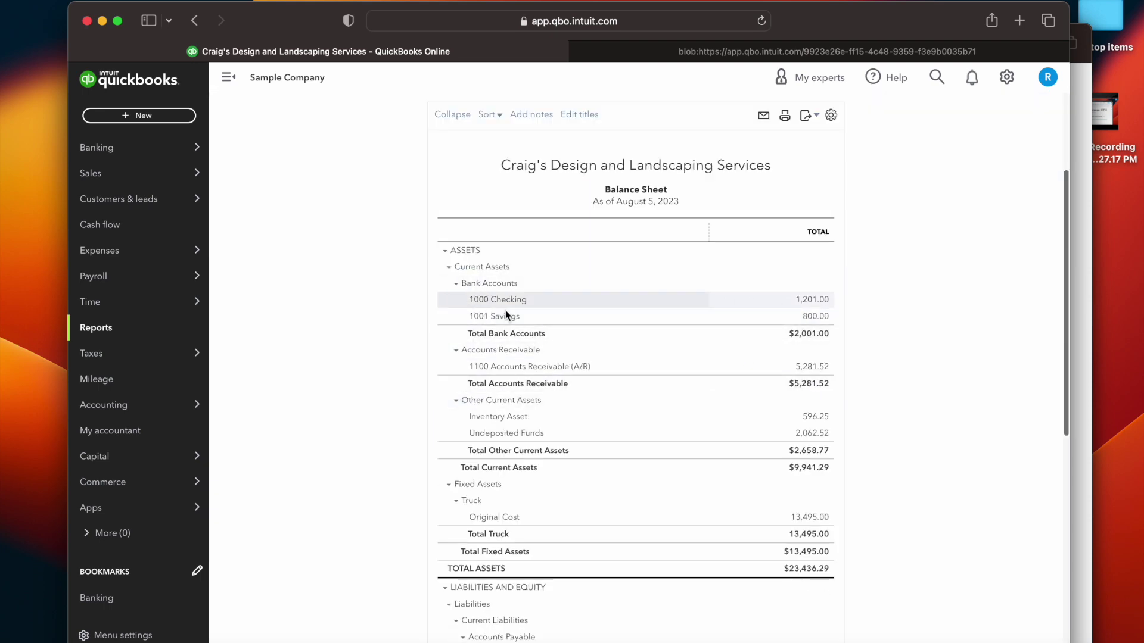
pyautogui.scroll(-2, 735, 419)
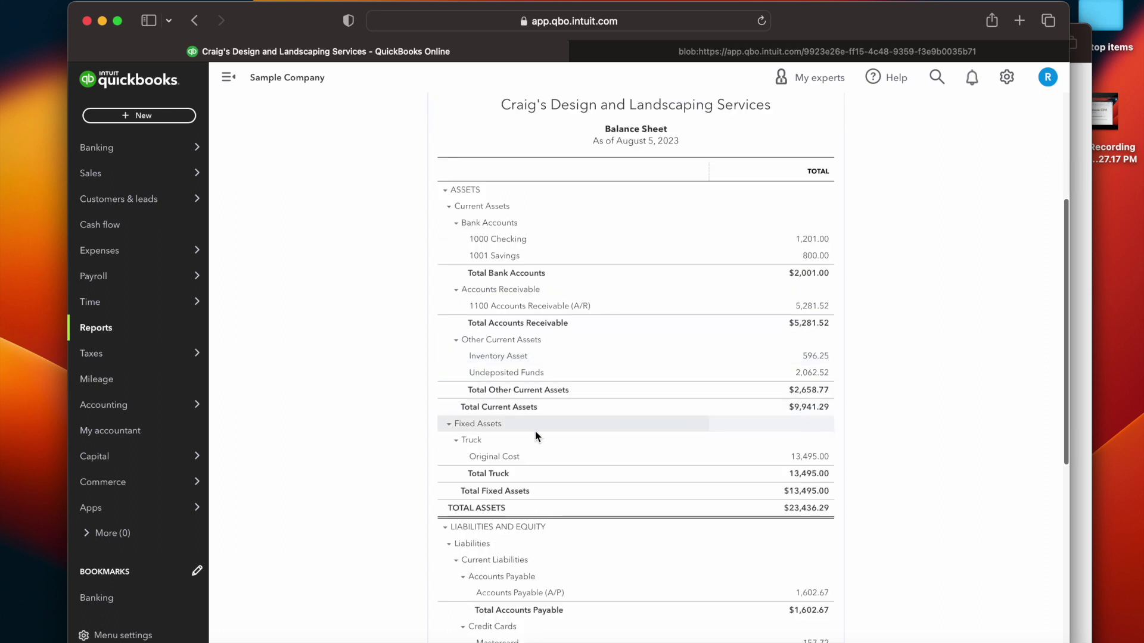
pyautogui.scroll(5, 585, 399)
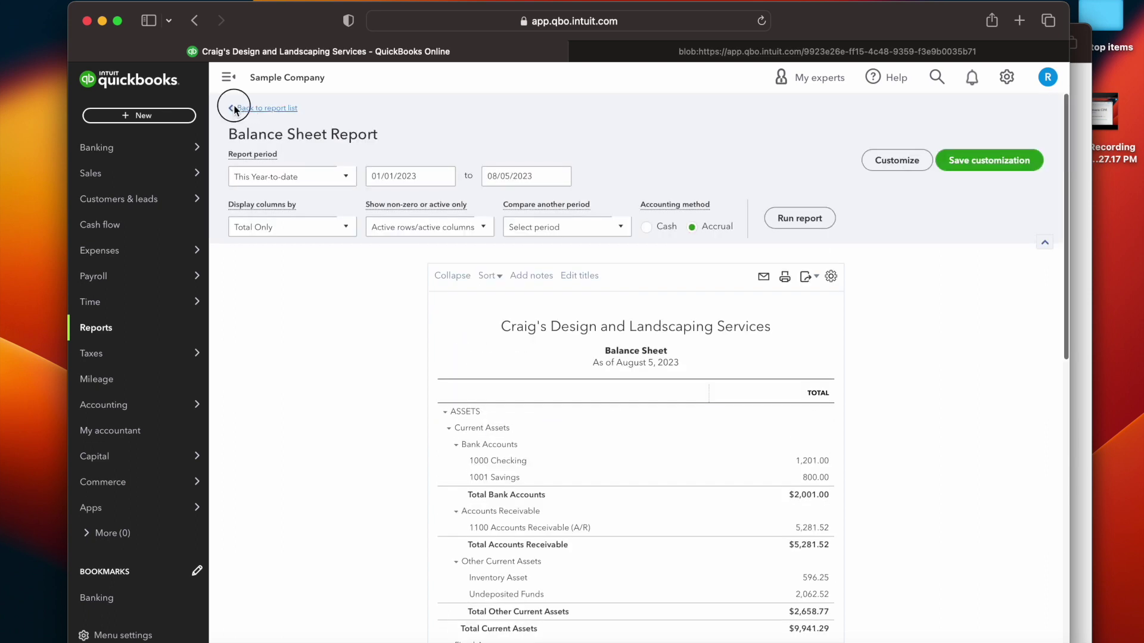
pyautogui.click(236, 112)
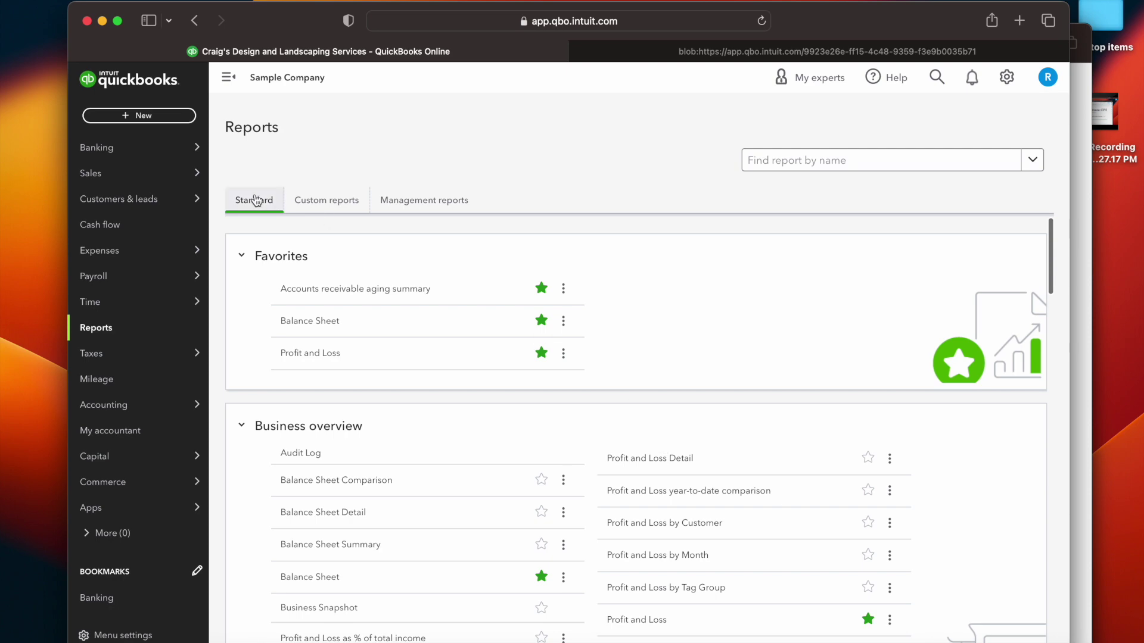
# Go back to the chart of accounts and look through the full account list
pyautogui.moveTo(141, 467)
pyautogui.moveTo(143, 405)
pyautogui.click(265, 405)
pyautogui.scroll(-10, 655, 384)
pyautogui.scroll(-5, 659, 381)
pyautogui.scroll(15, 659, 377)
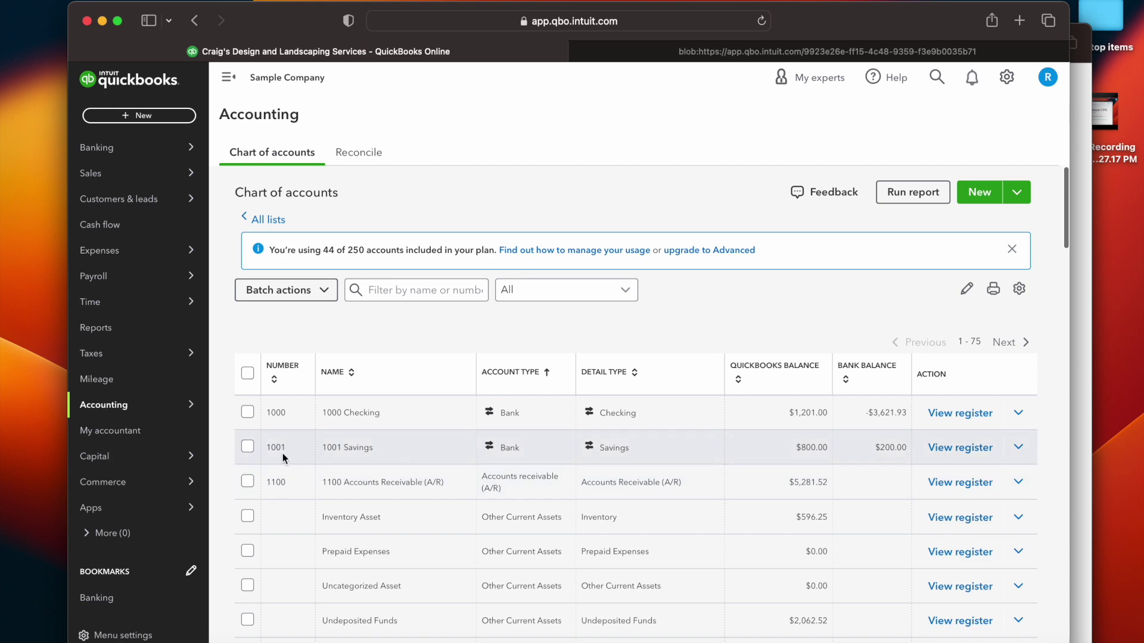
# Open the 1001 Savings account for editing, review its account type, tax form section, name and Balance Sheet preview, and close it without saving
pyautogui.click(247, 447)
pyautogui.click(1018, 447)
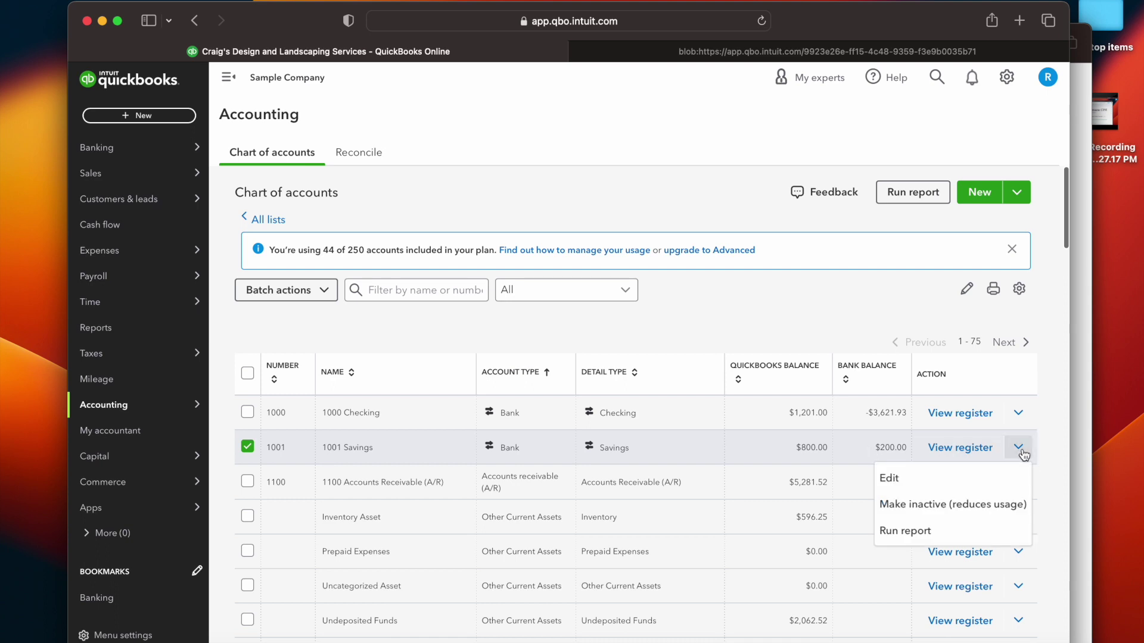
pyautogui.click(979, 477)
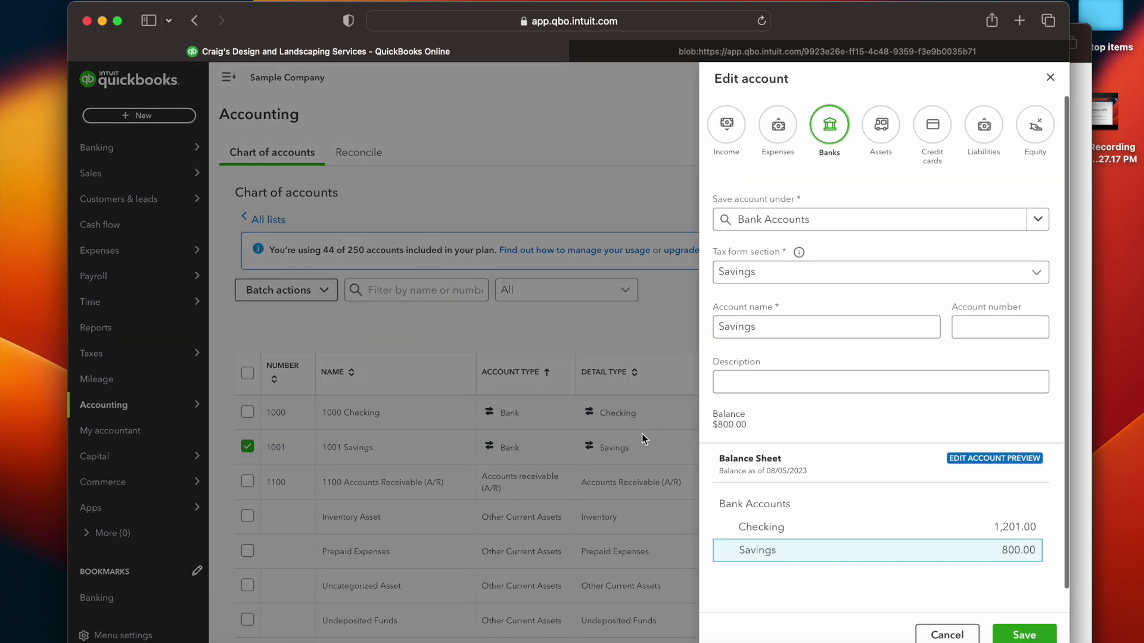
pyautogui.scroll(-1, 859, 346)
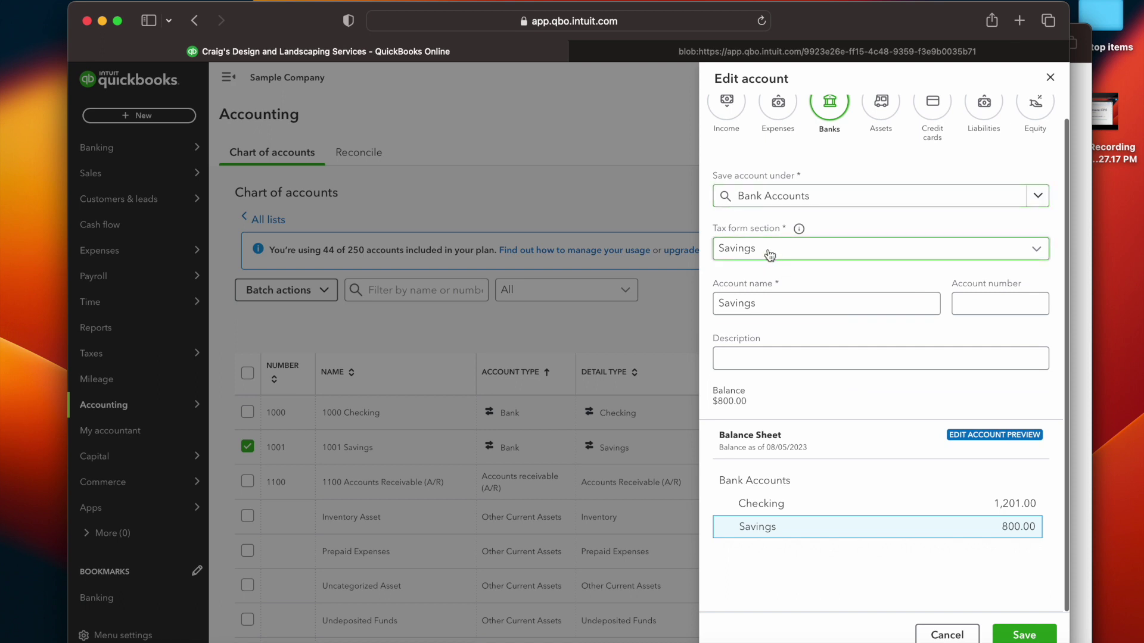
pyautogui.moveTo(805, 304); pyautogui.dragTo(664, 298)
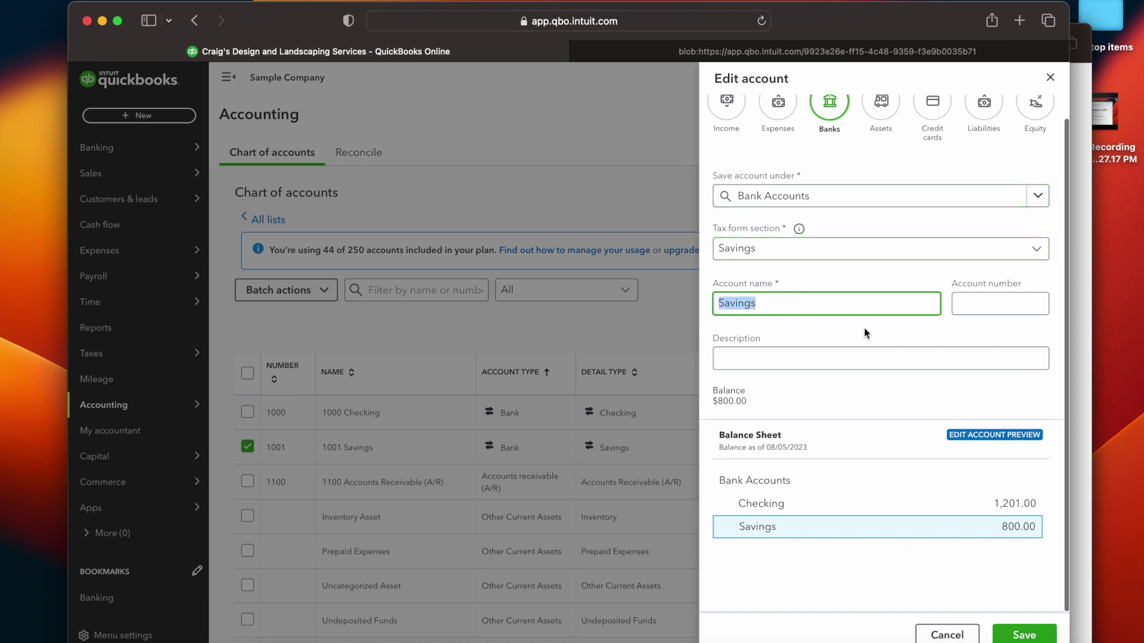
pyautogui.scroll(1, 891, 328)
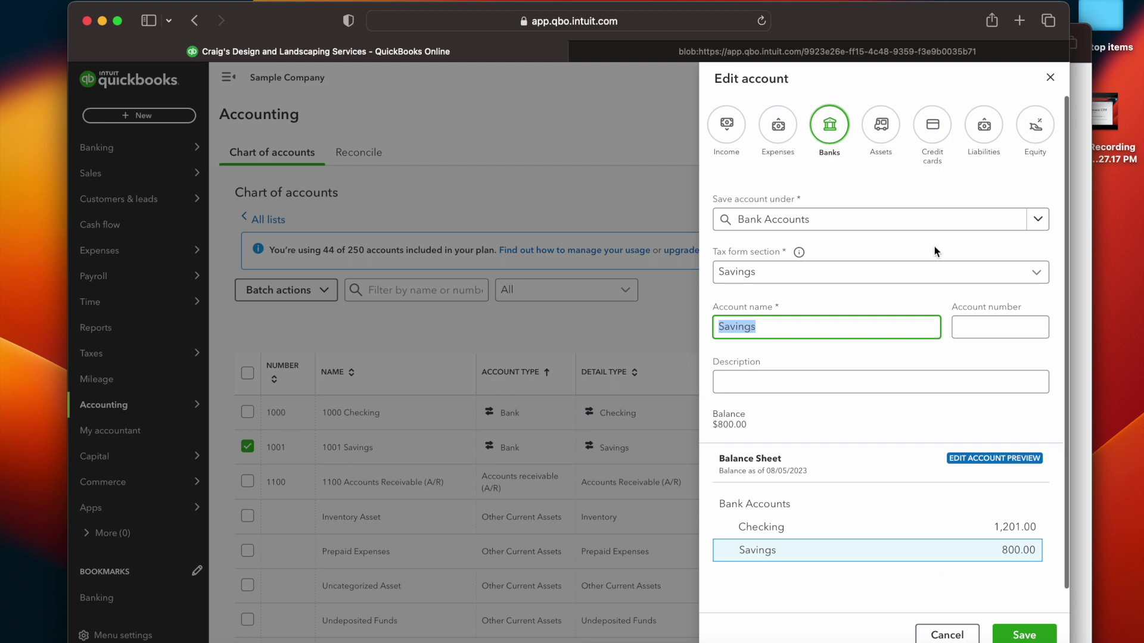
pyautogui.scroll(-1, 935, 247)
pyautogui.scroll(1, 937, 246)
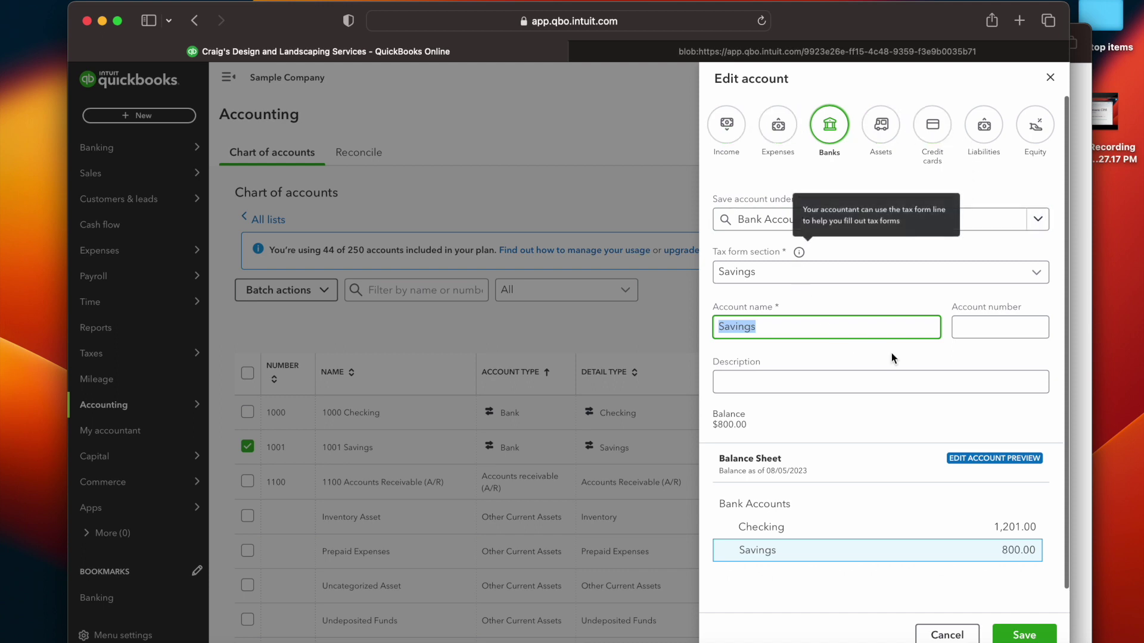
pyautogui.scroll(-1, 849, 446)
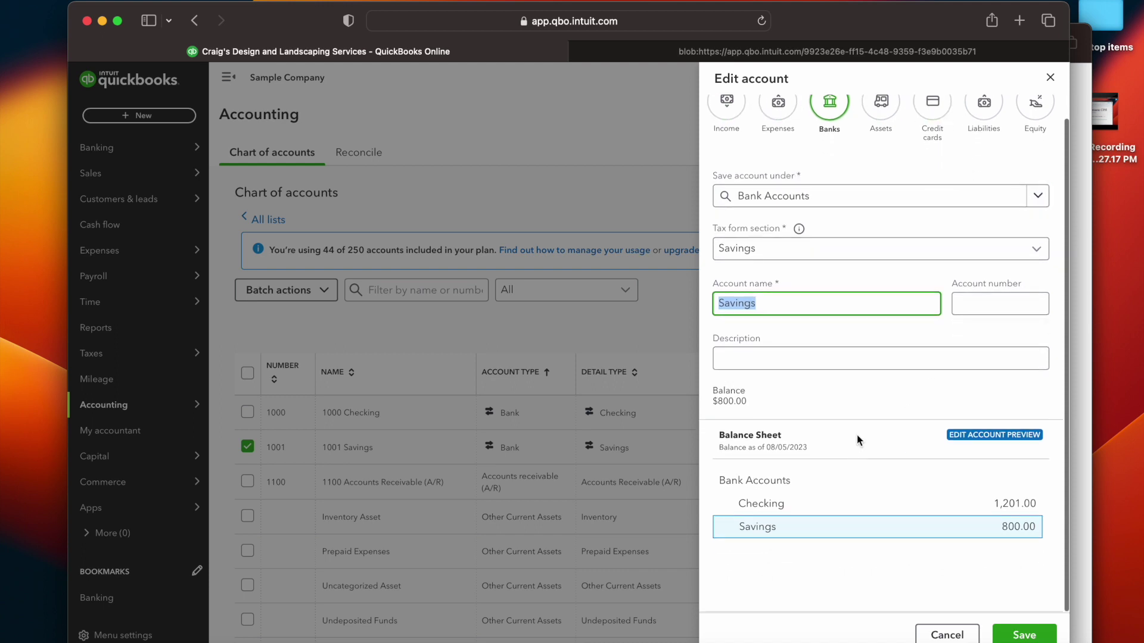
pyautogui.scroll(-1, 860, 420)
pyautogui.scroll(2, 860, 421)
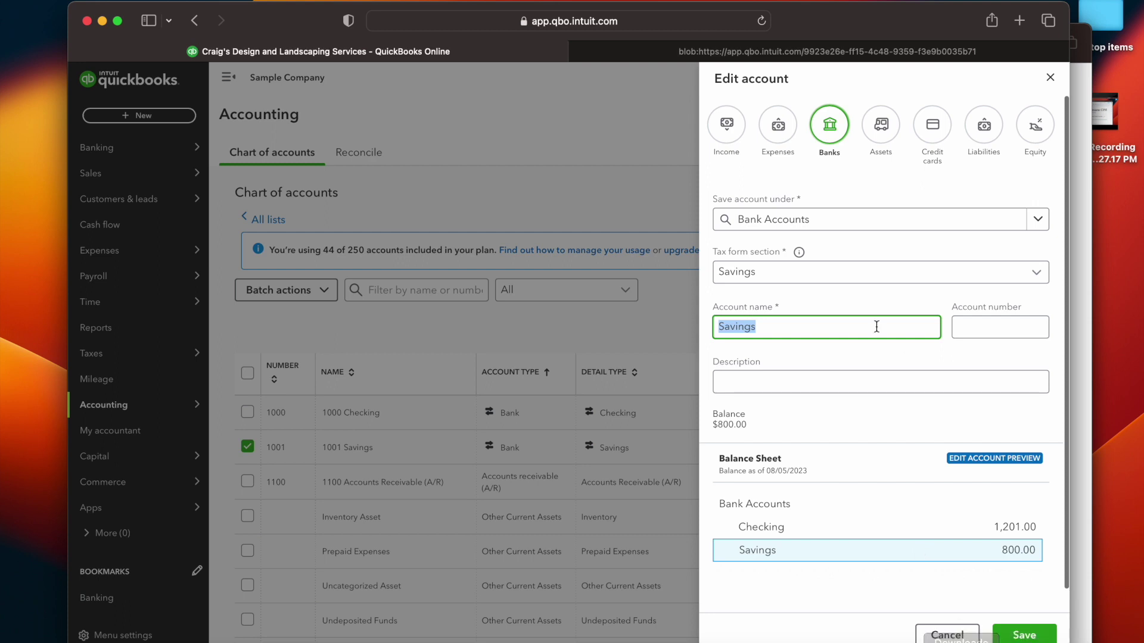
pyautogui.click(948, 635)
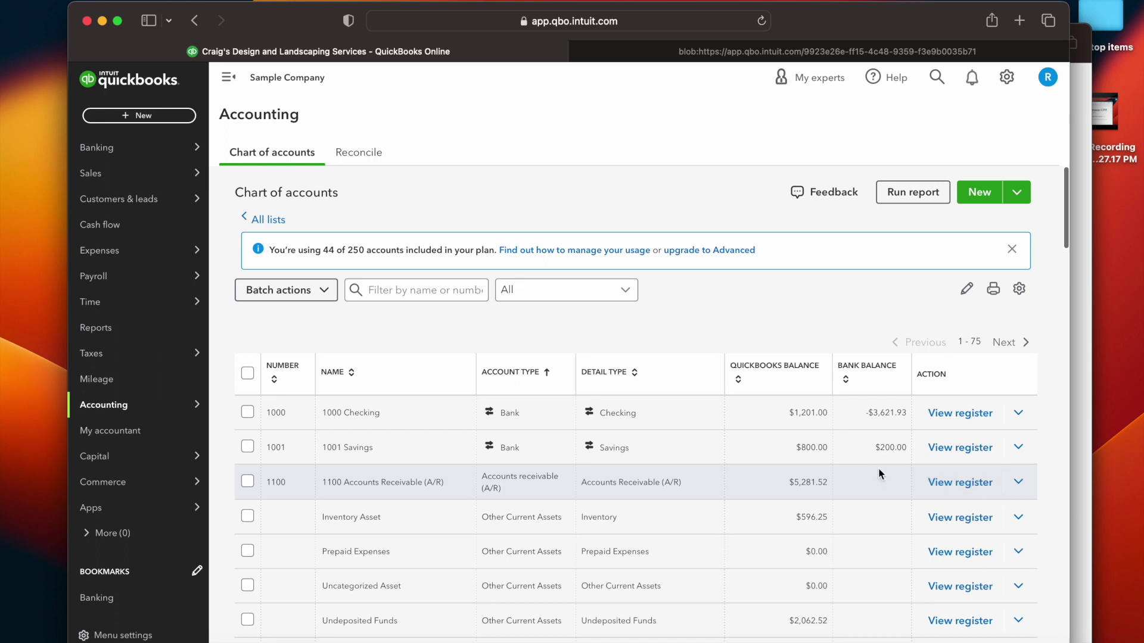
# Include inactive accounts in the chart of accounts and look through the list for deleted accounts
pyautogui.click(1019, 448)
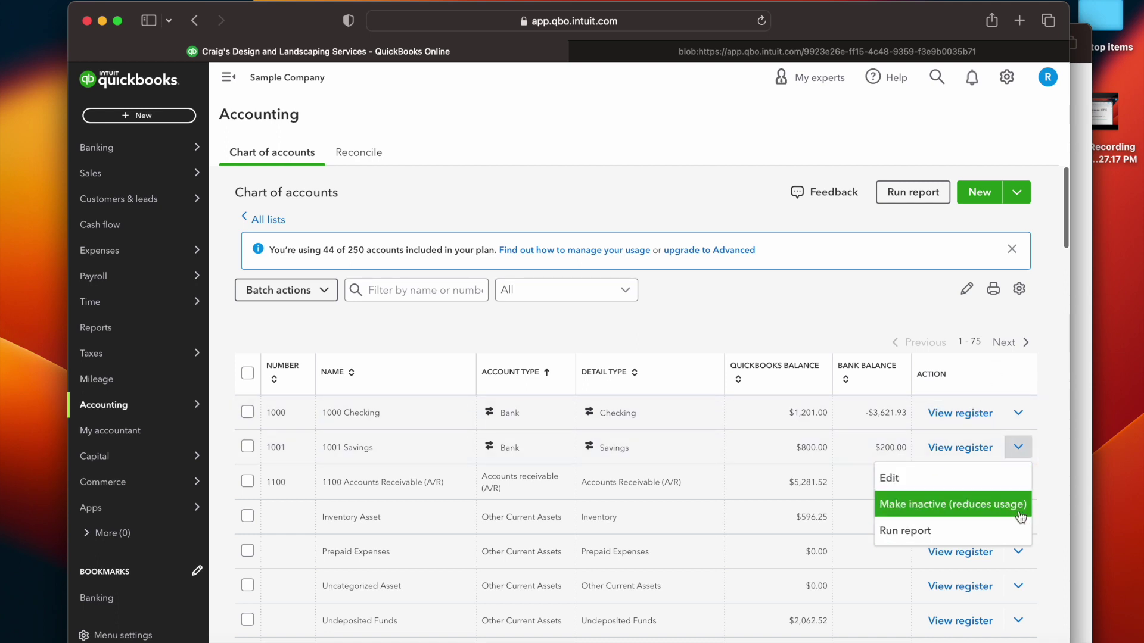
pyautogui.click(1018, 289)
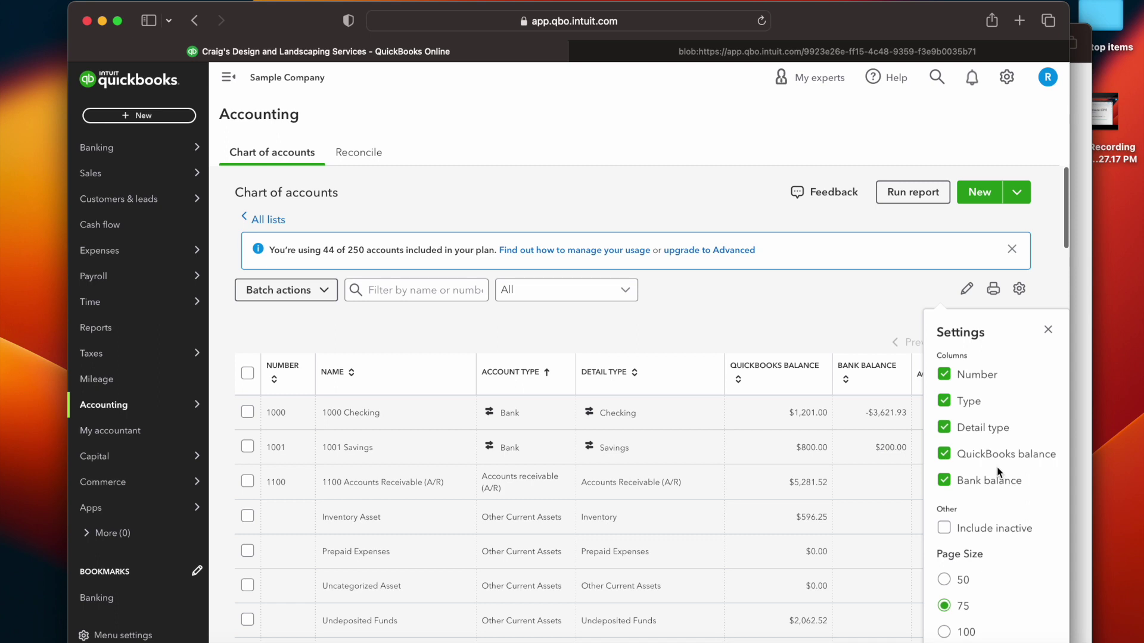
pyautogui.click(945, 529)
pyautogui.click(824, 304)
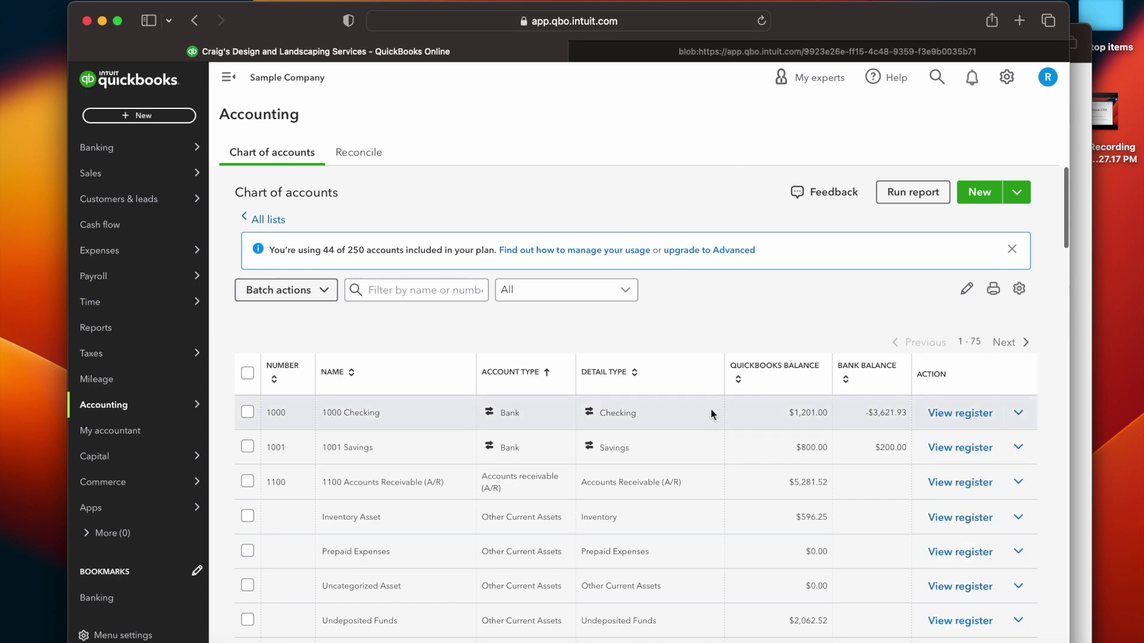
pyautogui.scroll(-20, 717, 400)
pyautogui.scroll(-7, 721, 416)
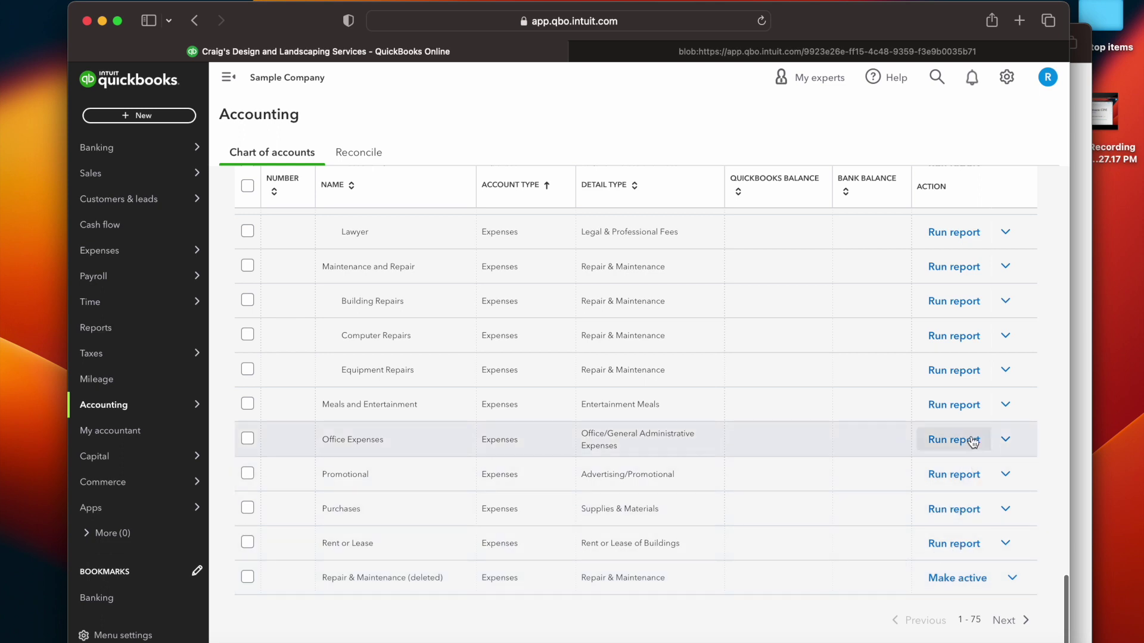
pyautogui.scroll(20, 985, 292)
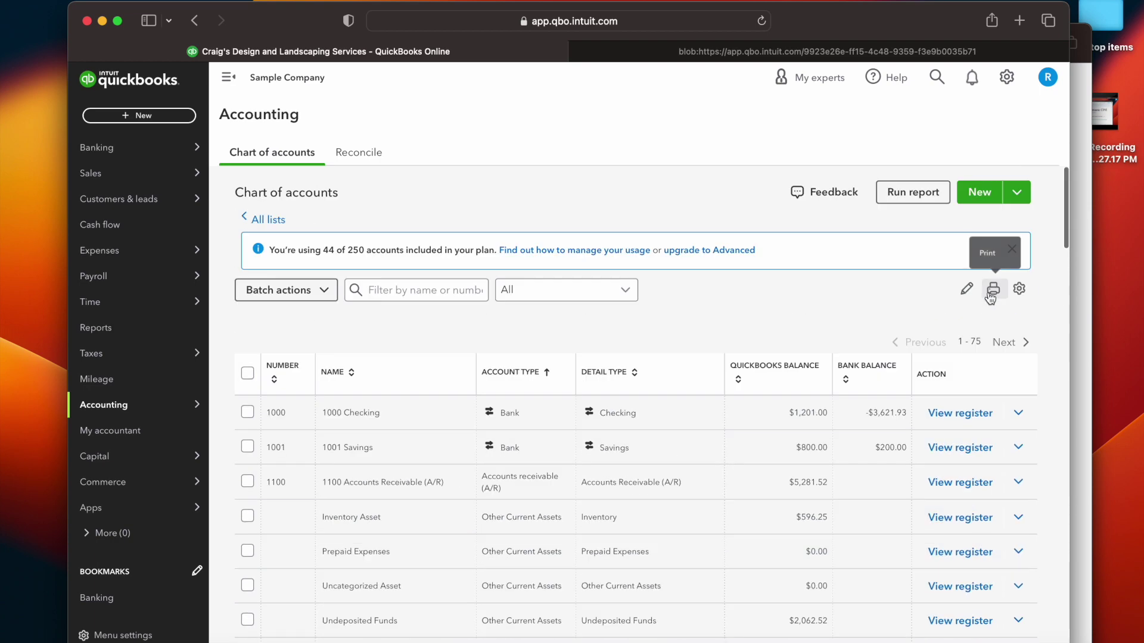
pyautogui.click(1019, 289)
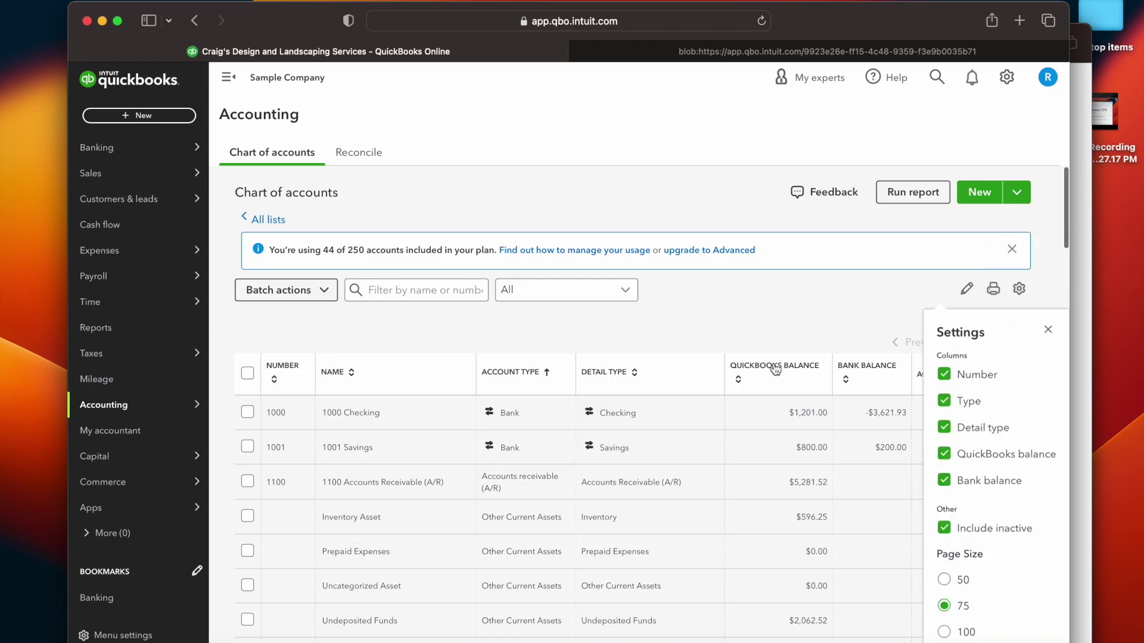
pyautogui.click(807, 313)
pyautogui.scroll(-20, 680, 512)
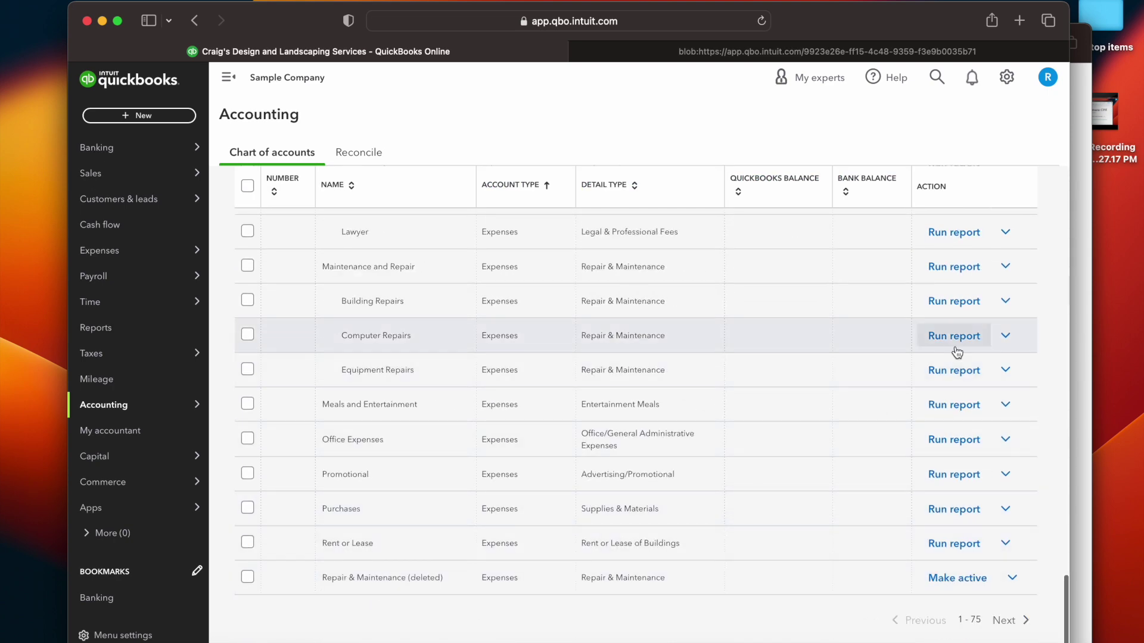
pyautogui.scroll(20, 962, 310)
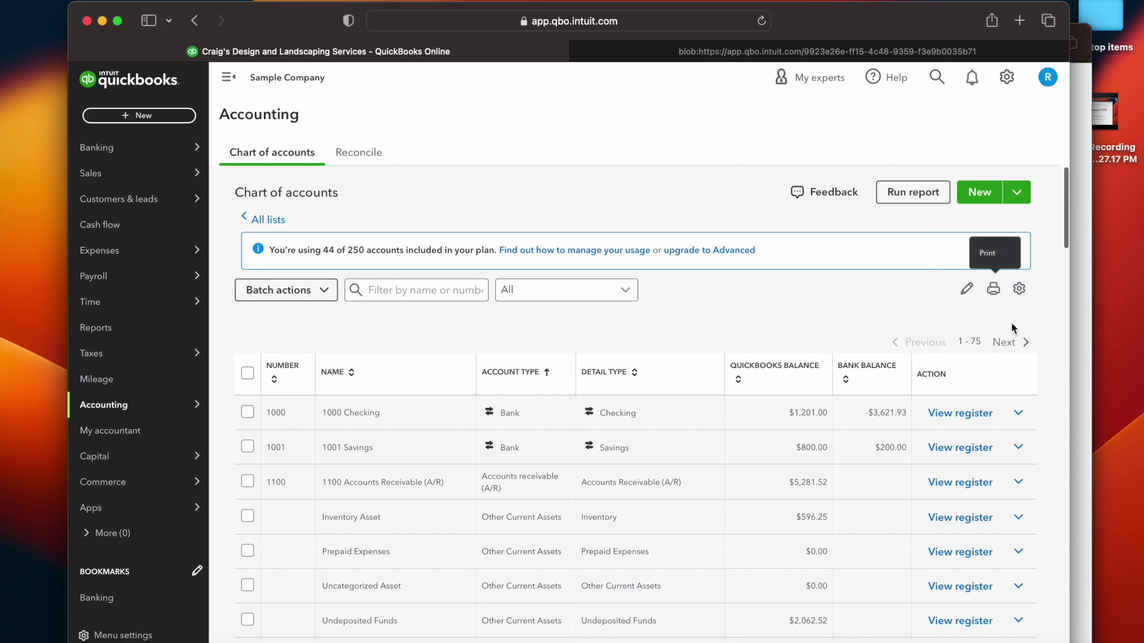
# Exclude inactive accounts from the chart of accounts list
pyautogui.click(1019, 289)
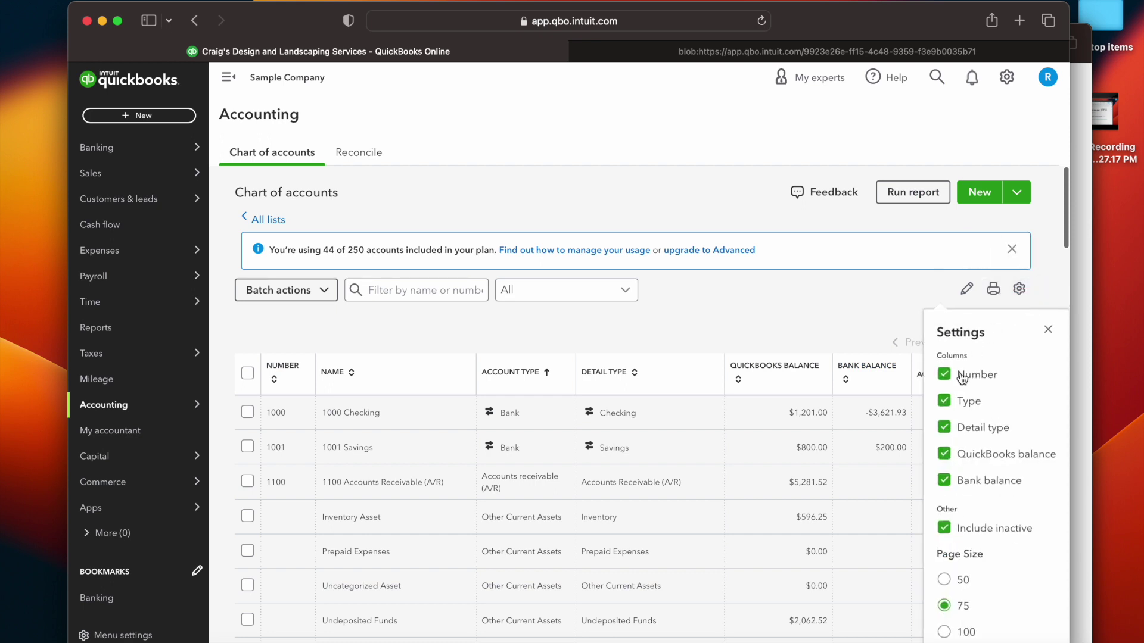
pyautogui.click(946, 529)
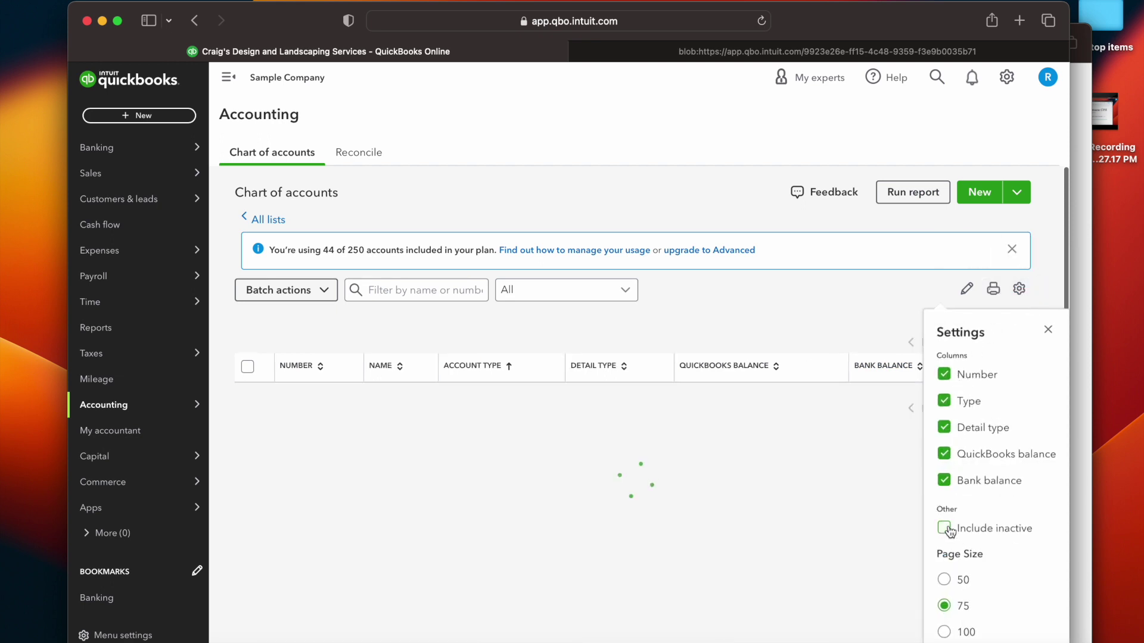
pyautogui.click(842, 302)
# Look through the expense accounts and show the available actions for the Stationery & Printing account
pyautogui.scroll(-10, 924, 513)
pyautogui.scroll(-15, 924, 513)
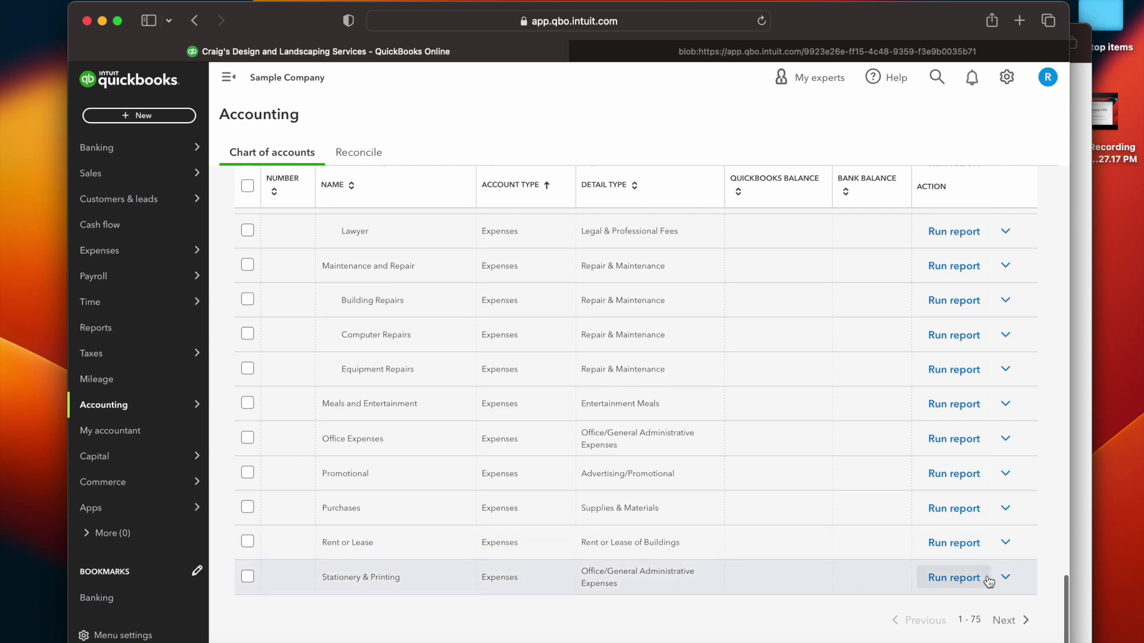
pyautogui.click(1006, 579)
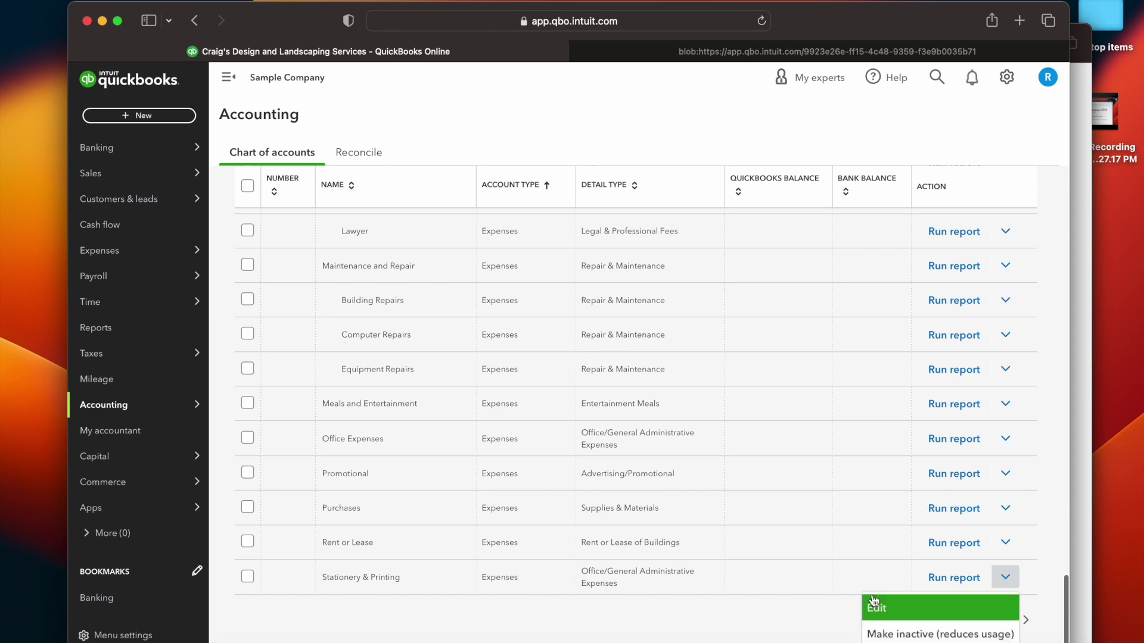
pyautogui.scroll(2, 885, 278)
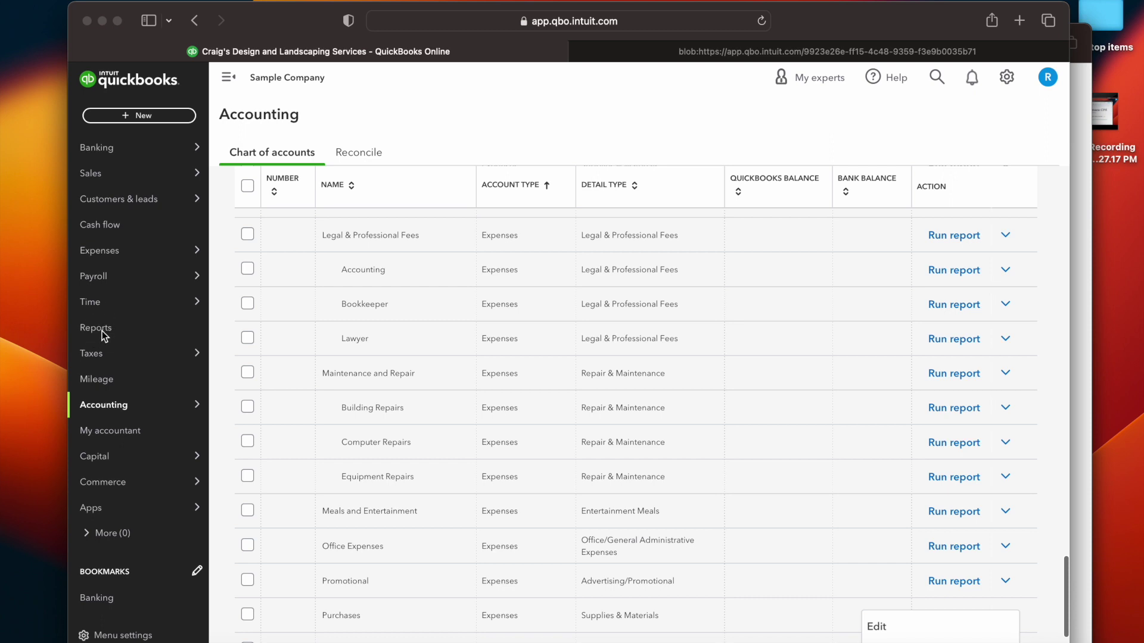
# Open the reports area, view the custom and management reports, and return to the standard reports
pyautogui.click(151, 334)
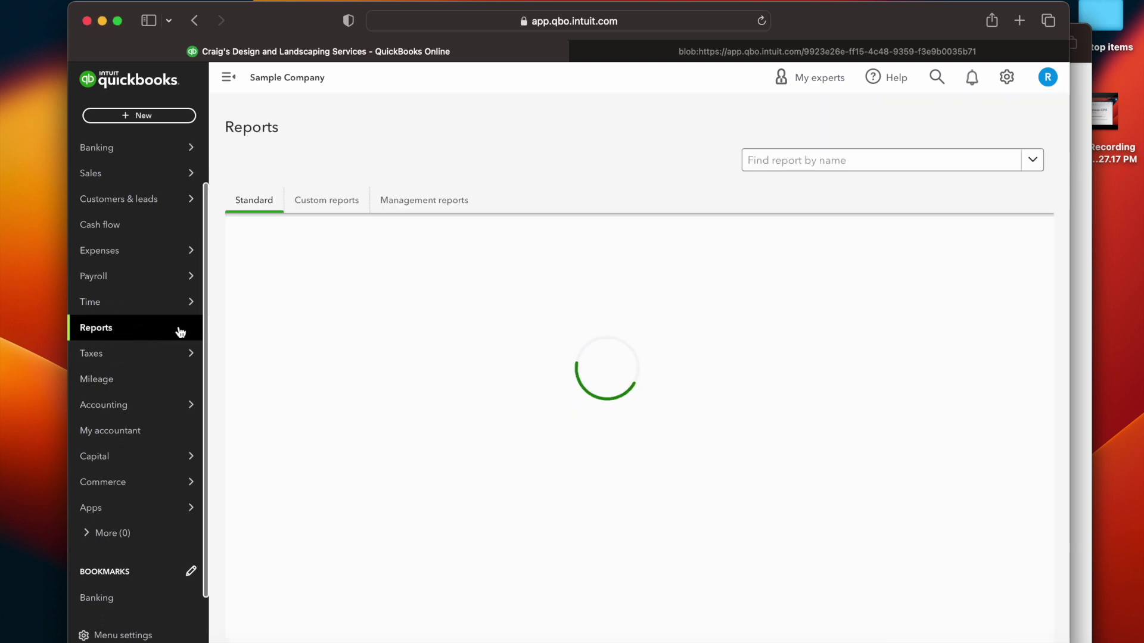
pyautogui.click(253, 202)
pyautogui.click(331, 204)
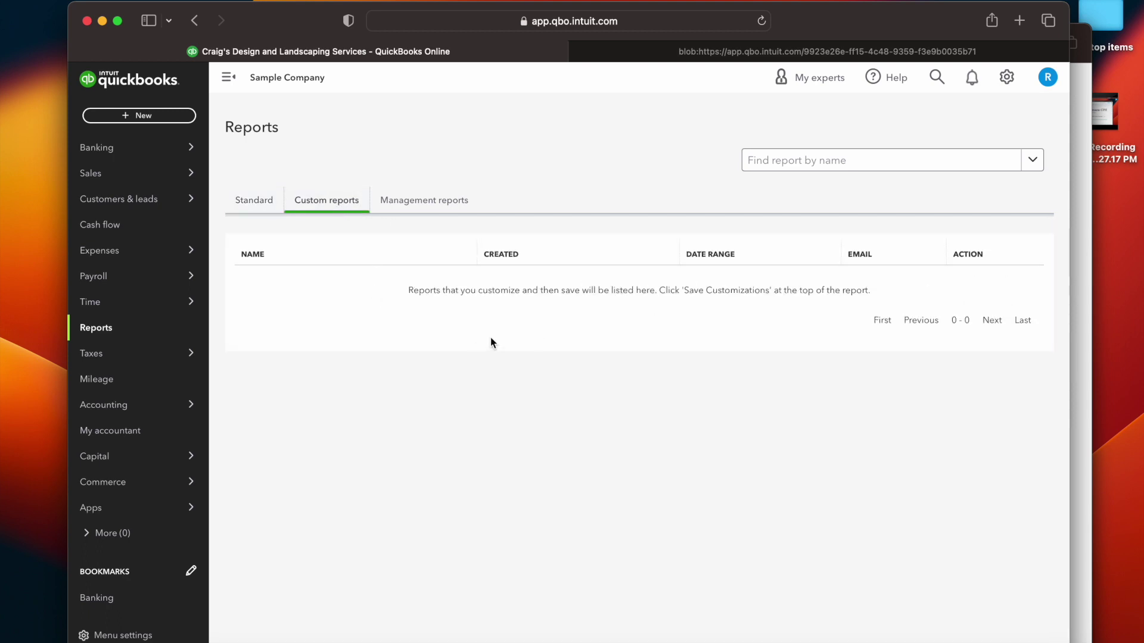
pyautogui.click(423, 200)
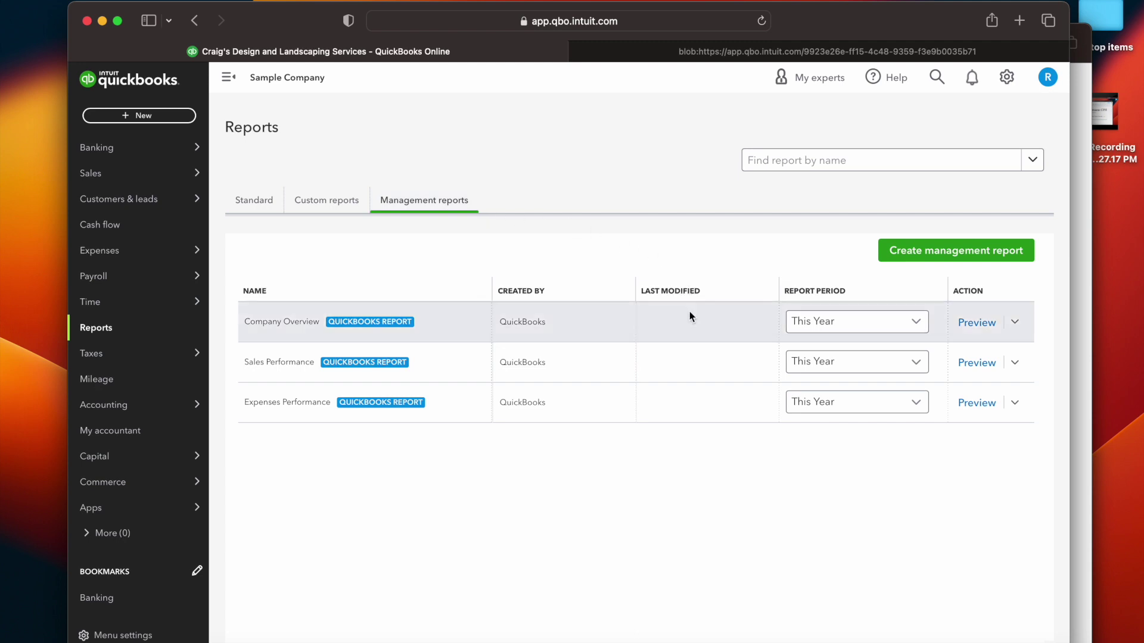
pyautogui.click(250, 202)
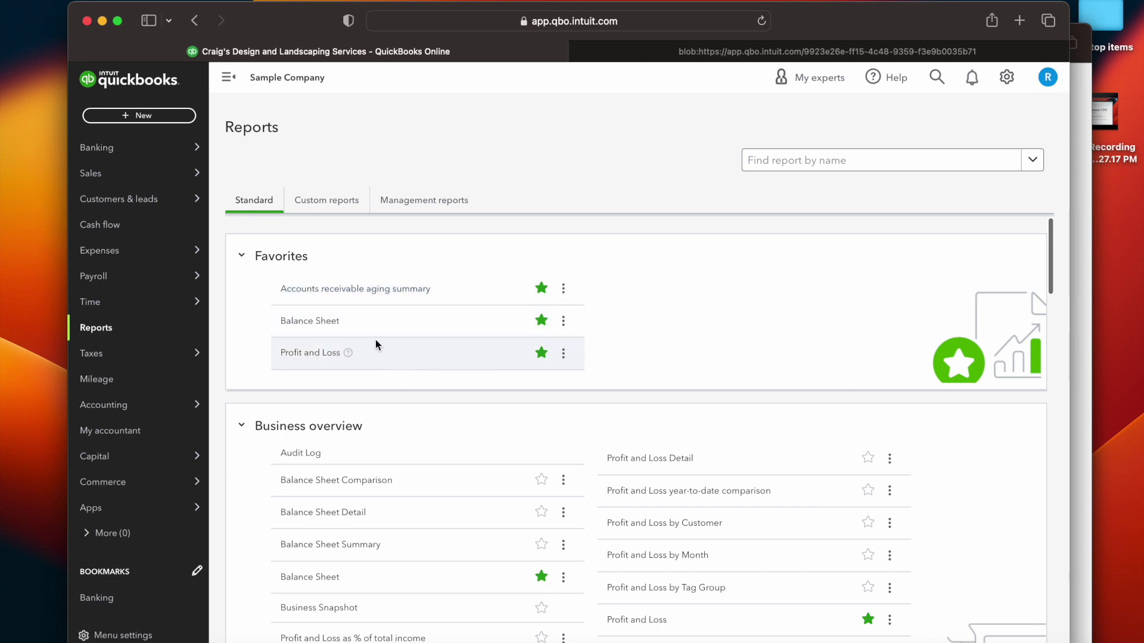
# Add the Profit and Loss as % of total income report to the favorite reports
pyautogui.scroll(-1, 467, 345)
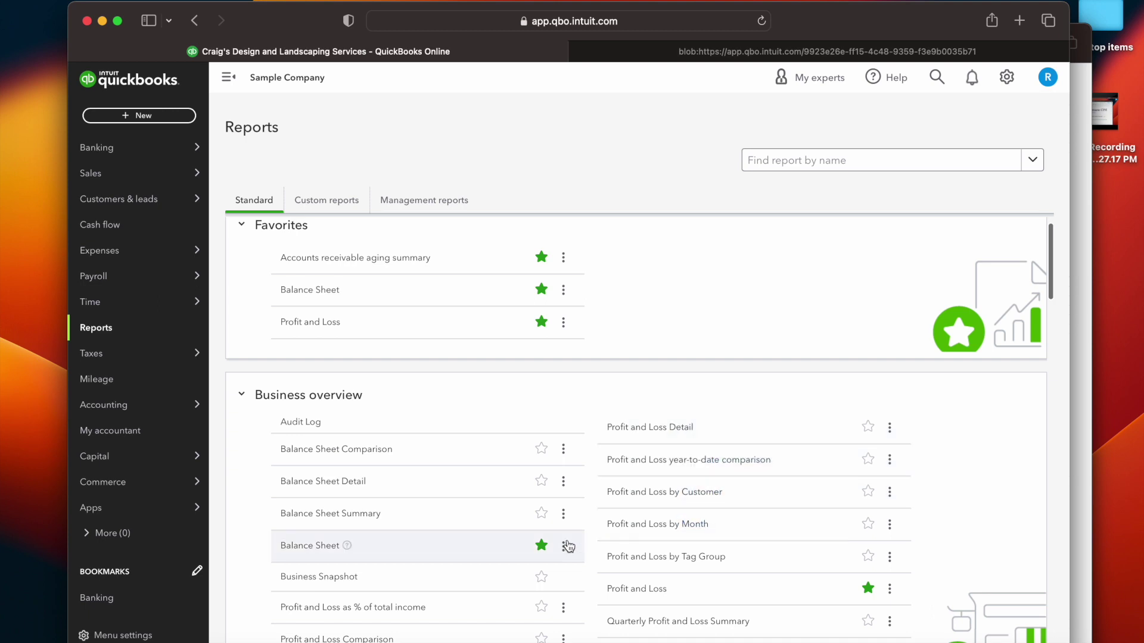
pyautogui.scroll(-1, 567, 546)
pyautogui.scroll(2, 569, 546)
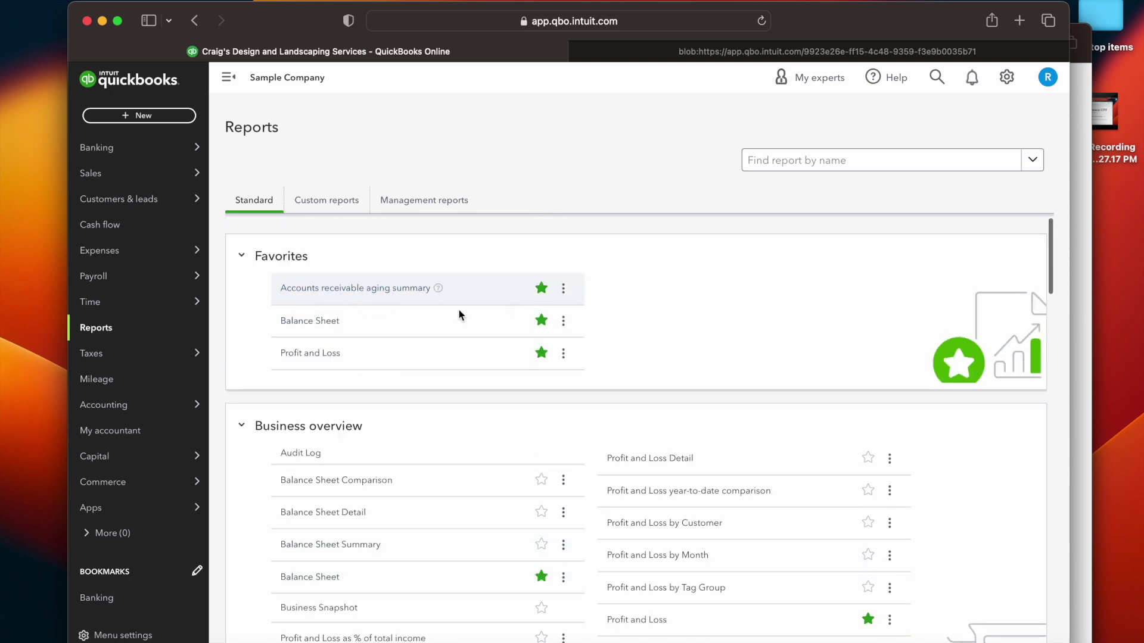
pyautogui.scroll(-2, 730, 506)
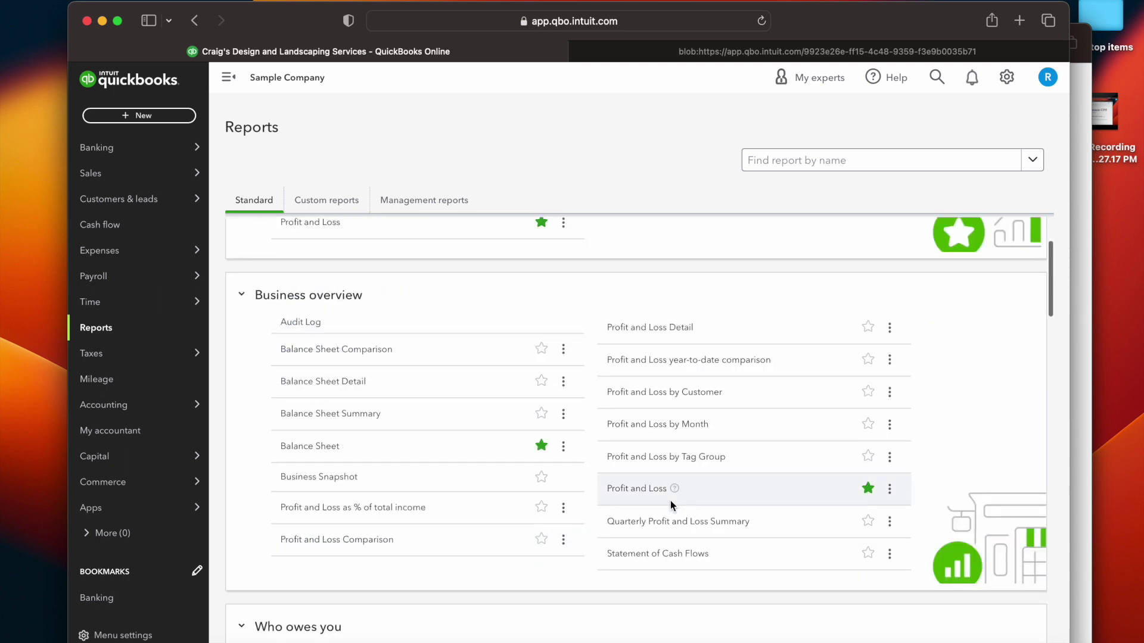
pyautogui.click(543, 509)
pyautogui.scroll(2, 676, 462)
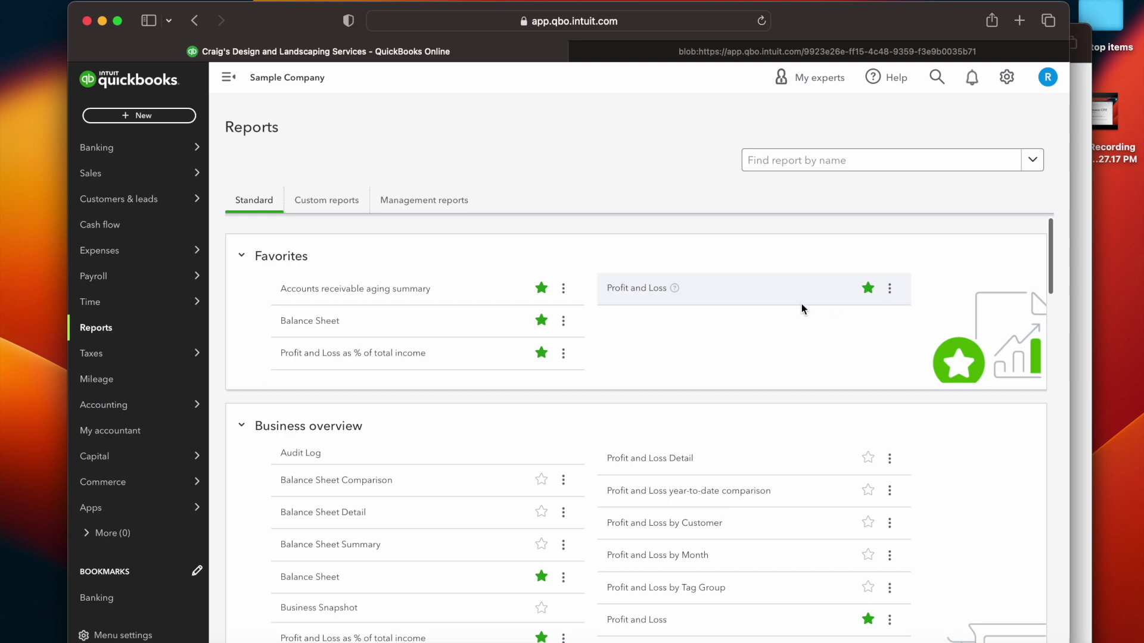
# Look through the standard report categories, from the favorites and business overview to the employee and accountant reports
pyautogui.scroll(-5, 572, 461)
pyautogui.scroll(5, 573, 462)
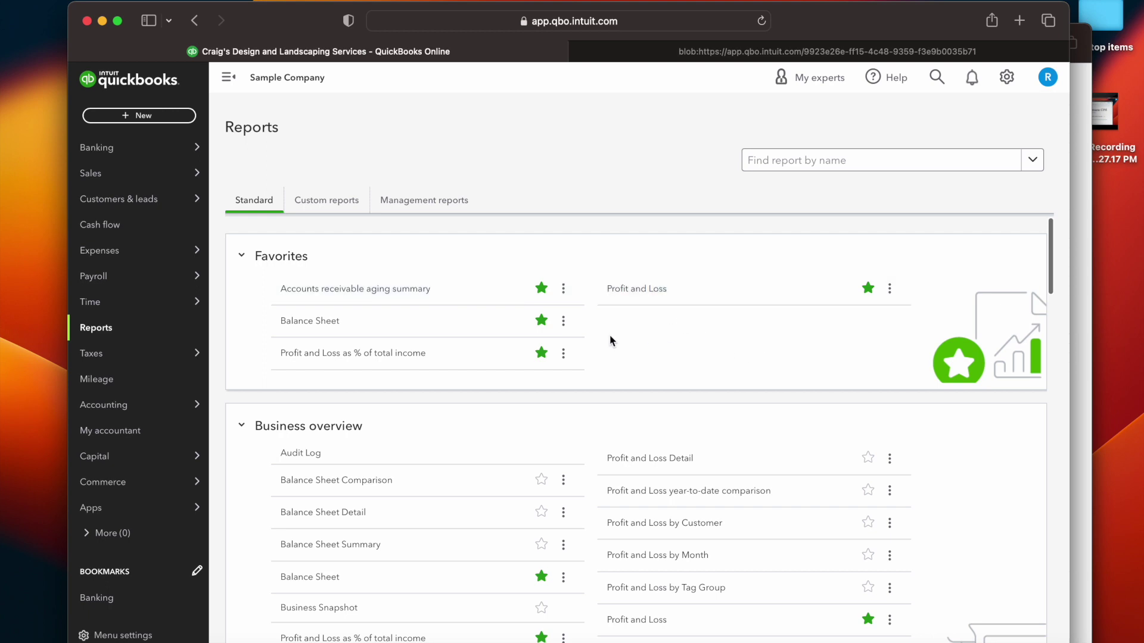
pyautogui.scroll(-3, 646, 402)
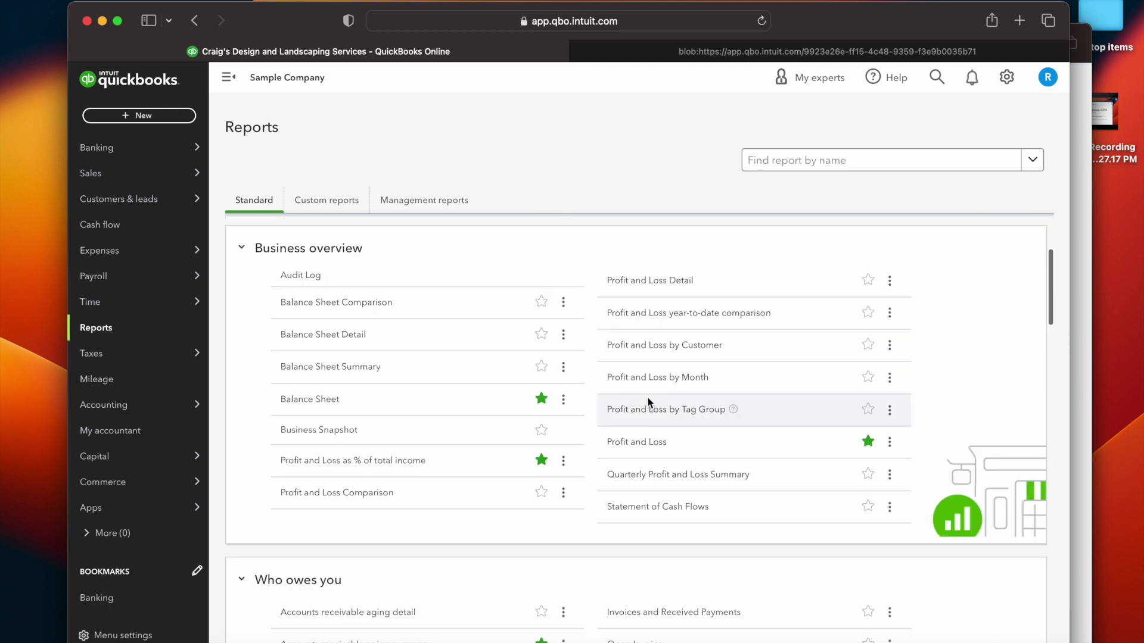
pyautogui.scroll(3, 566, 355)
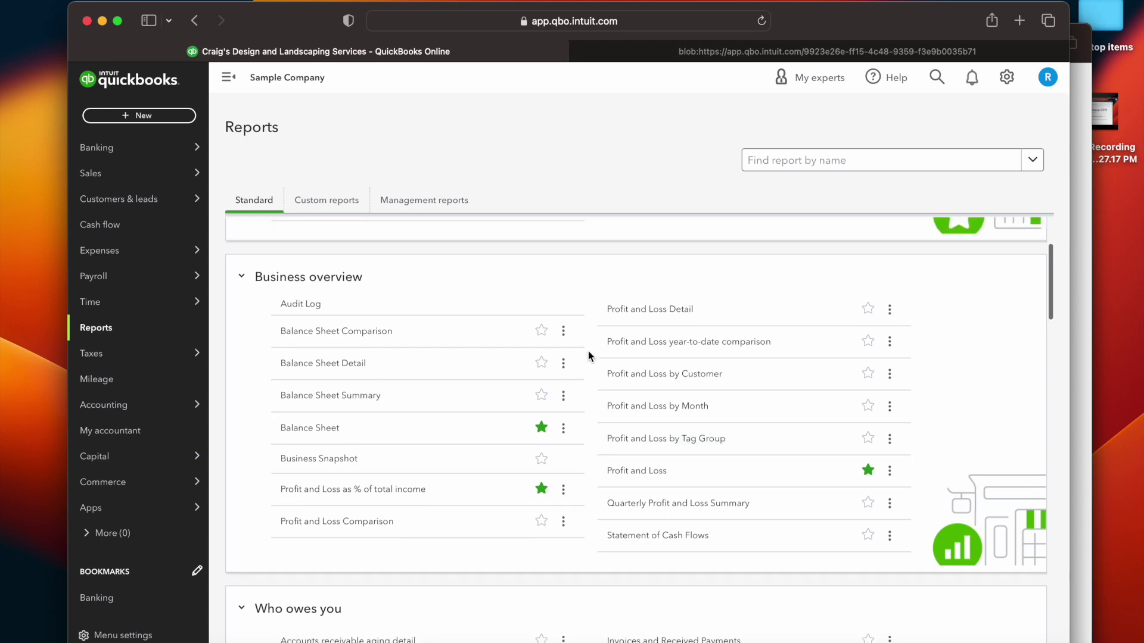
pyautogui.scroll(-20, 595, 402)
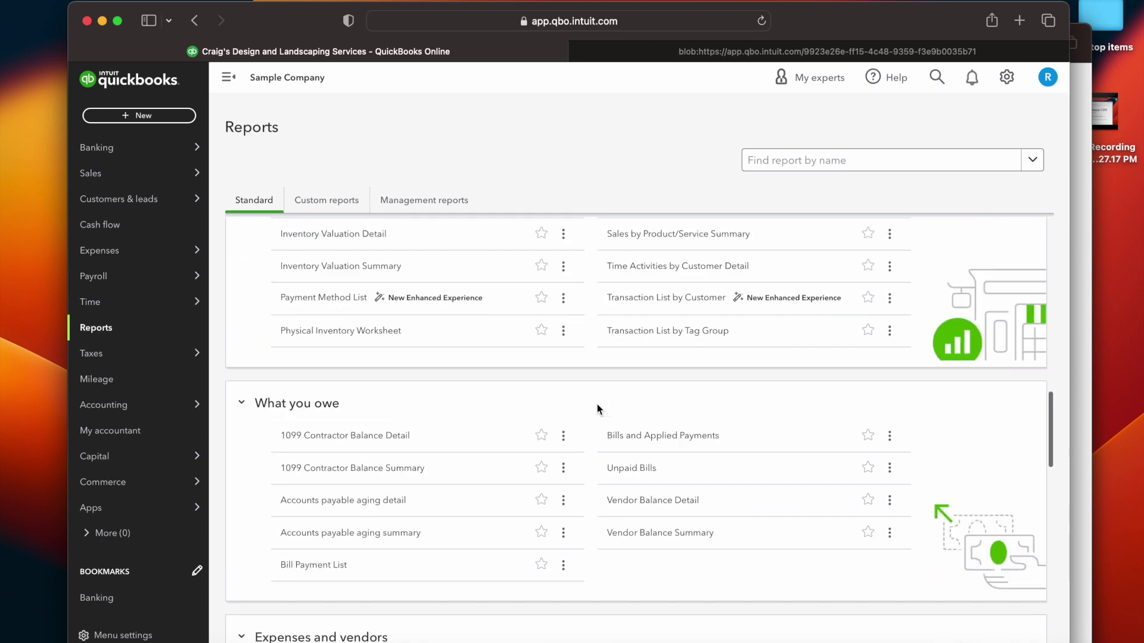
pyautogui.scroll(10, 659, 398)
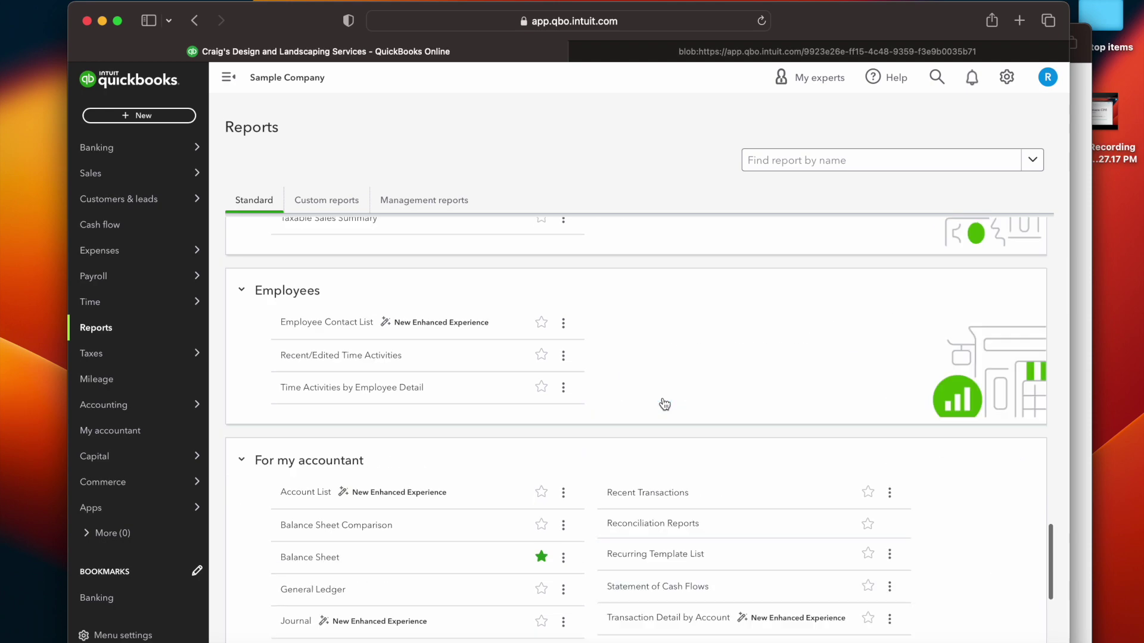
# Go back to the start of the standard reports and review the Business overview and Who owes you categories
pyautogui.scroll(15, 657, 398)
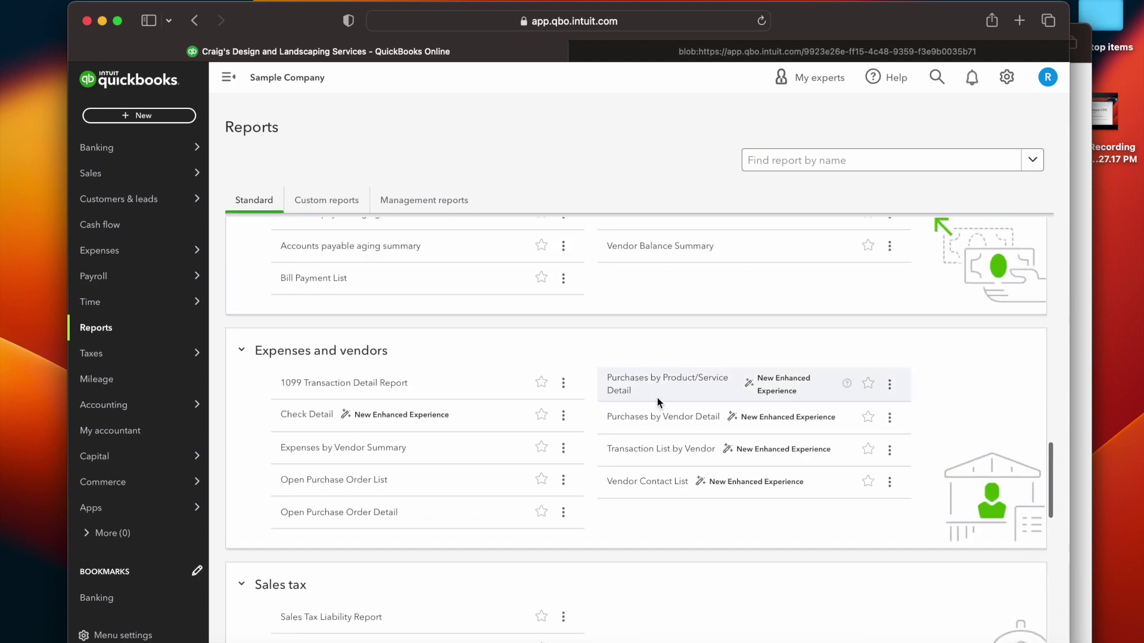
pyautogui.scroll(10, 552, 395)
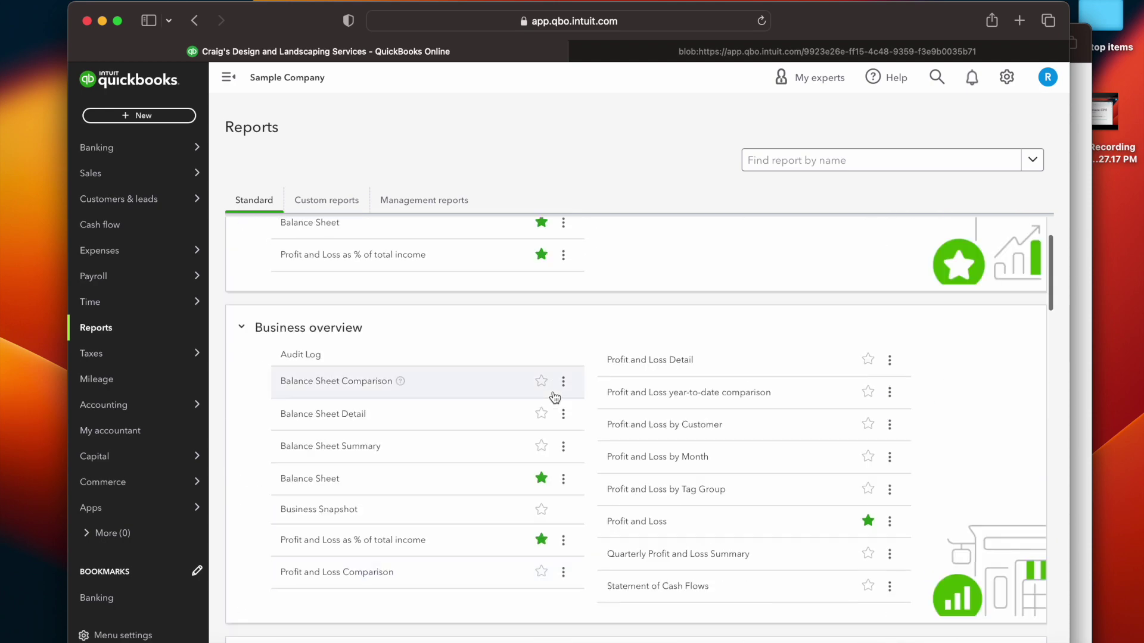
pyautogui.scroll(-1, 530, 375)
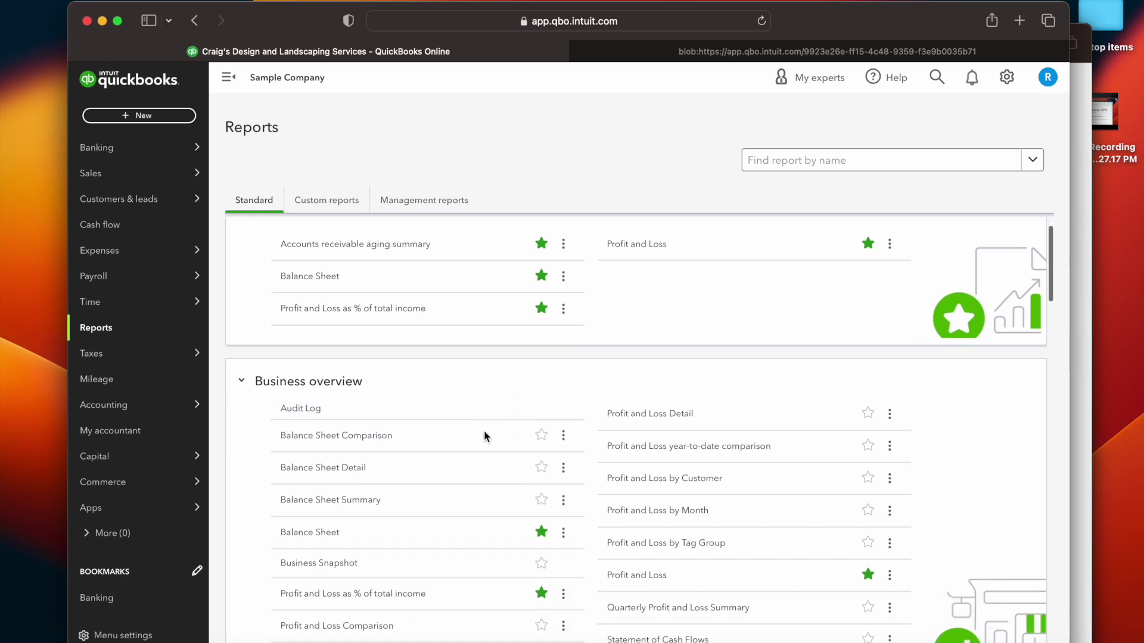
pyautogui.scroll(-3, 485, 482)
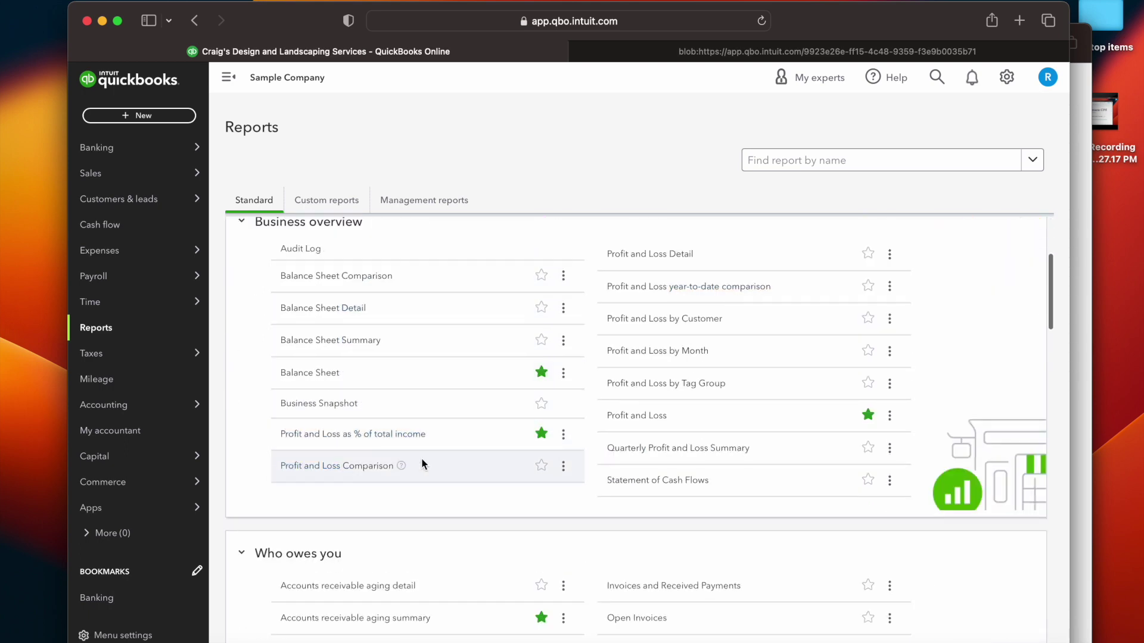
pyautogui.scroll(-5, 448, 484)
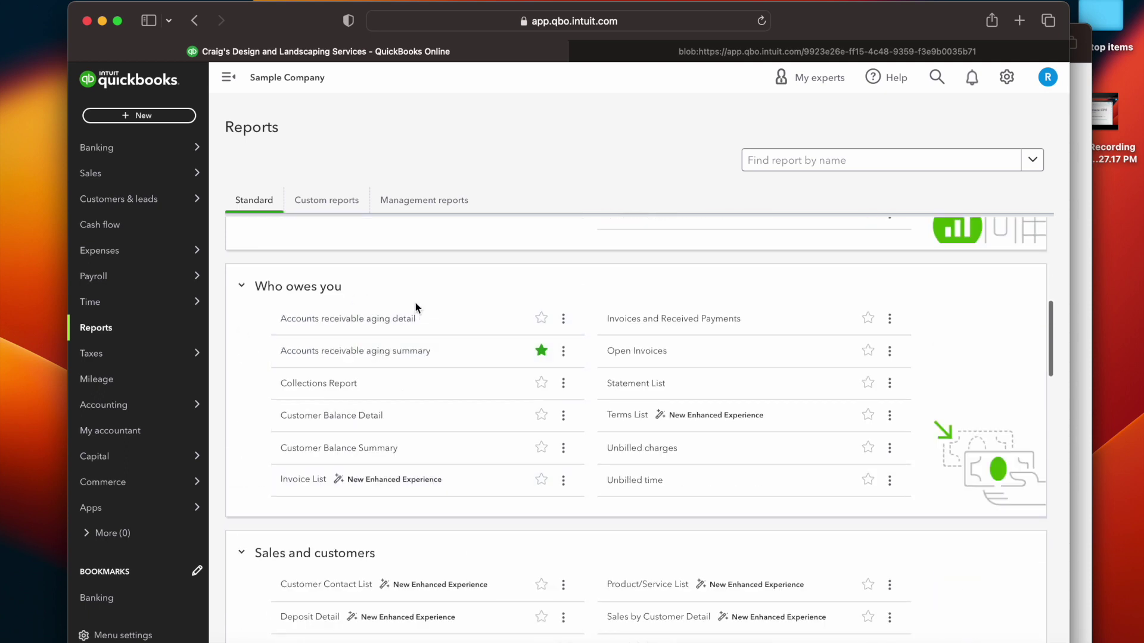
pyautogui.scroll(-1, 456, 474)
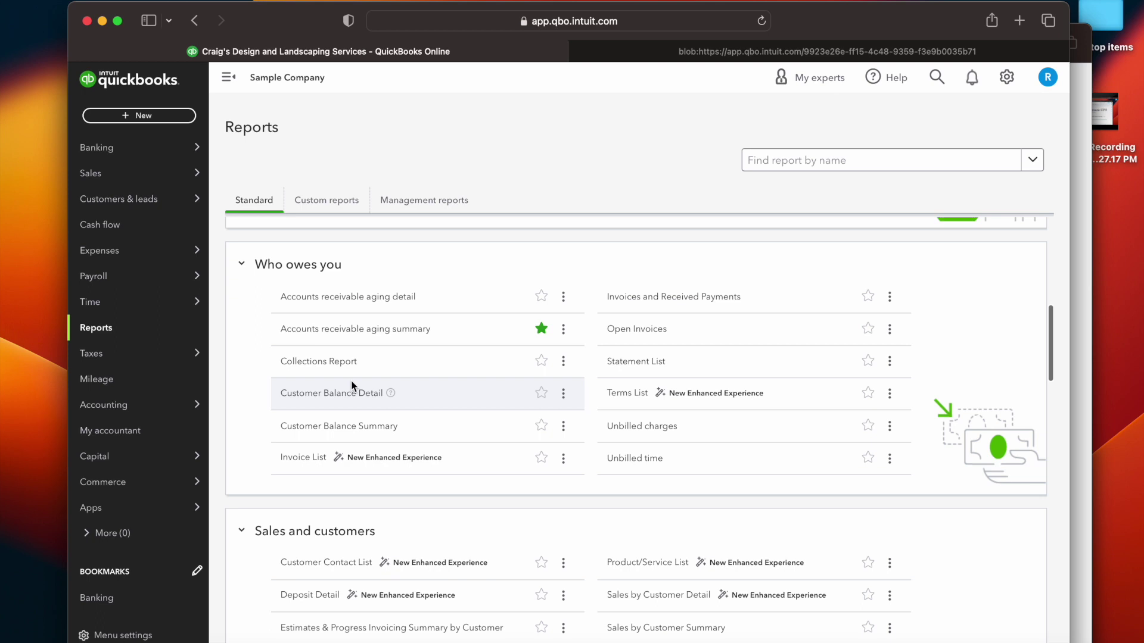
pyautogui.scroll(-1, 356, 378)
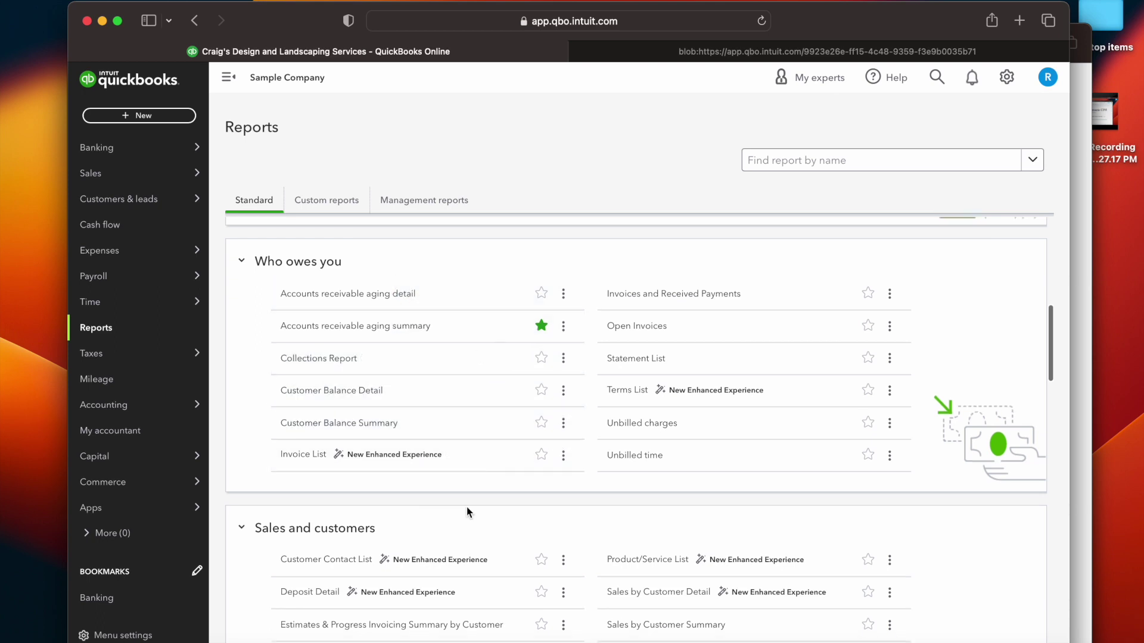
# Review the reports offered under Sales and customers and What you owe
pyautogui.scroll(-5, 483, 502)
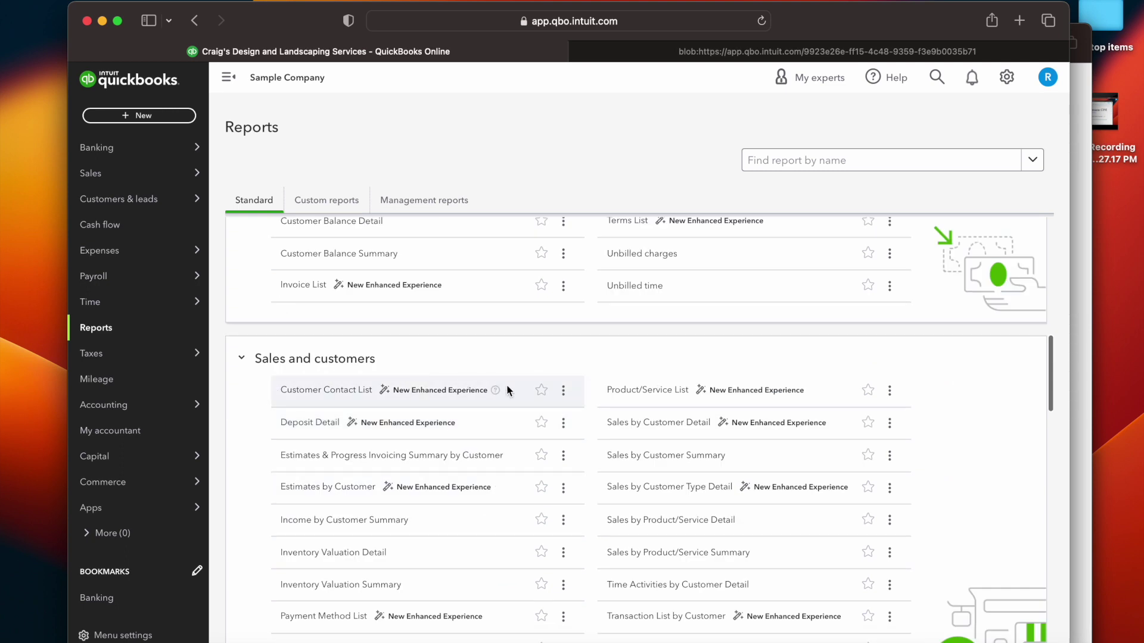
pyautogui.scroll(-1, 503, 479)
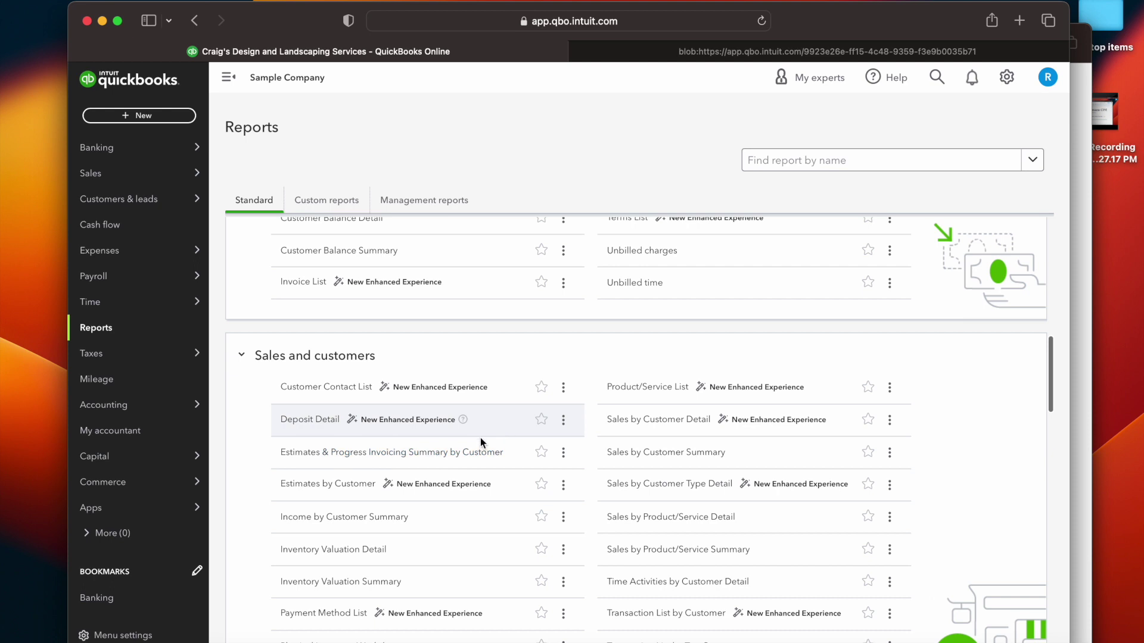
pyautogui.scroll(-4, 470, 459)
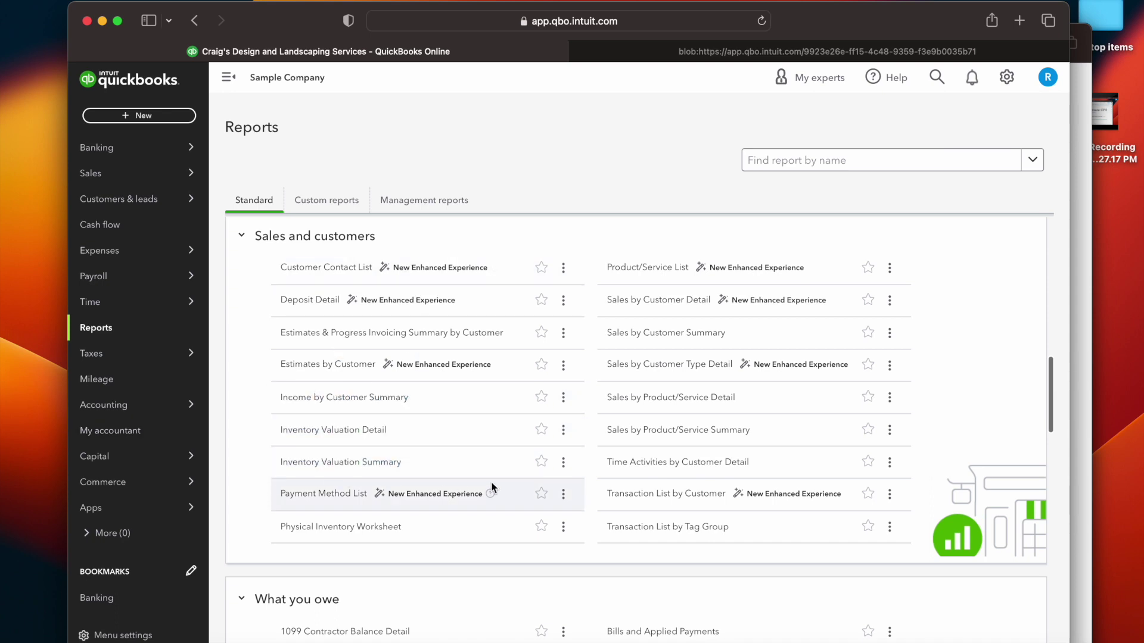
pyautogui.scroll(-2, 491, 482)
pyautogui.scroll(-2, 492, 475)
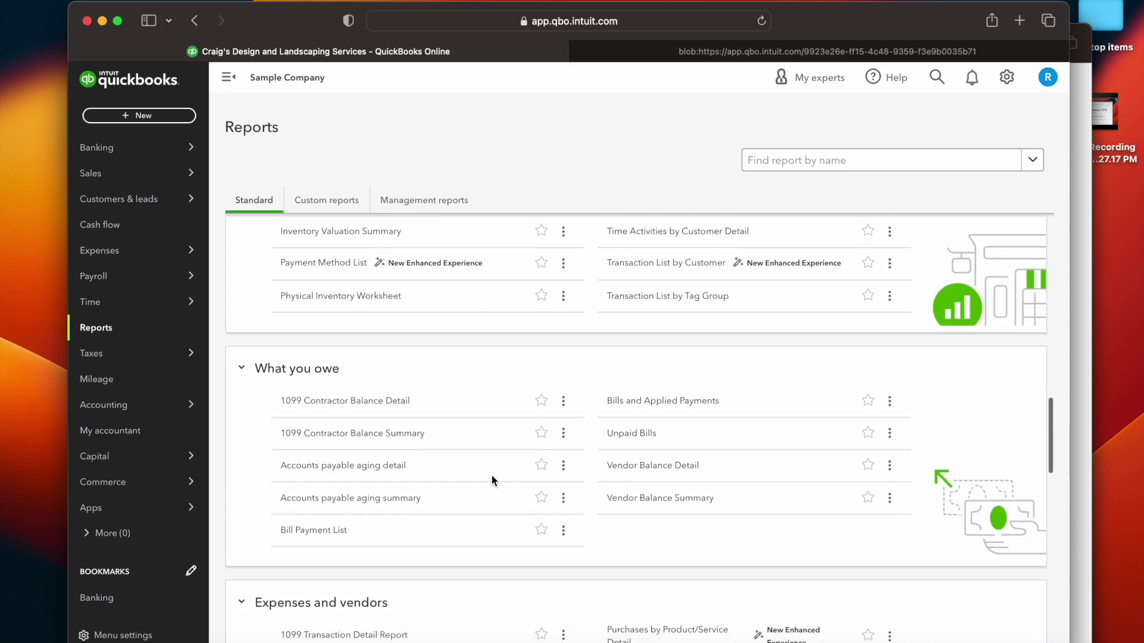
pyautogui.scroll(-1, 492, 475)
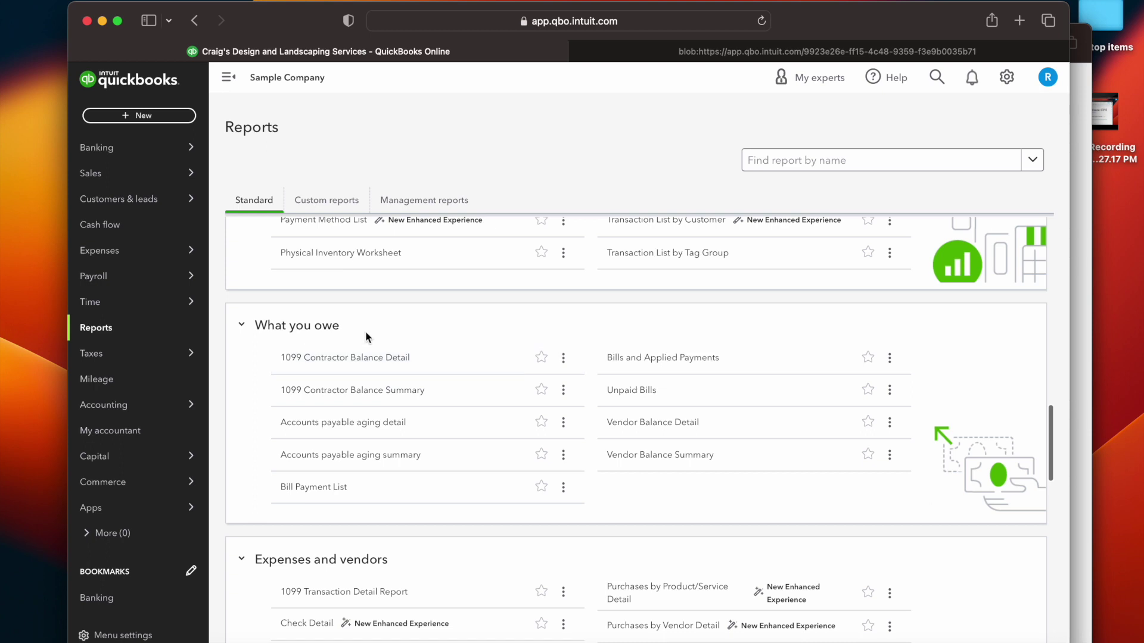
pyautogui.click(538, 394)
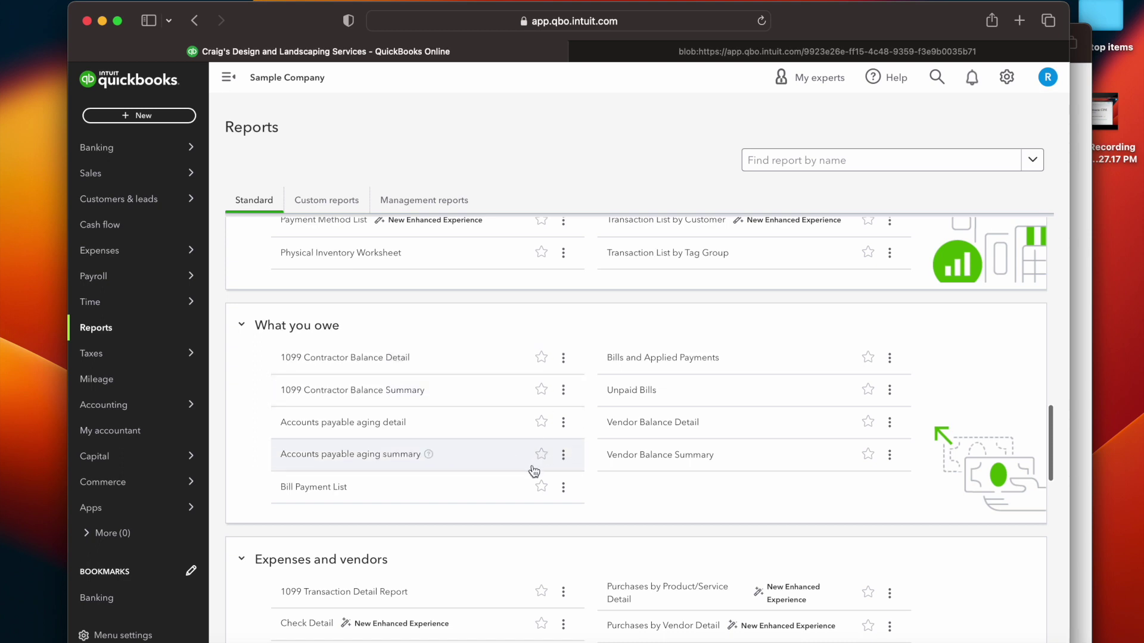
pyautogui.scroll(-2, 570, 499)
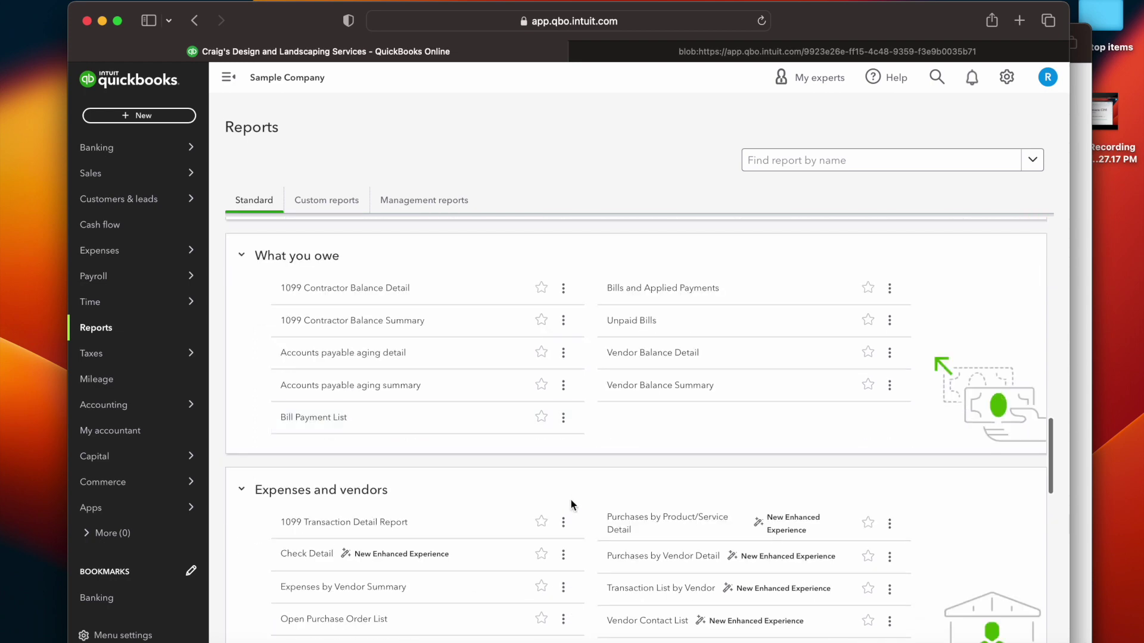
# Review the reports offered under Expenses and vendors and Sales tax
pyautogui.scroll(-7, 500, 436)
pyautogui.scroll(4, 481, 437)
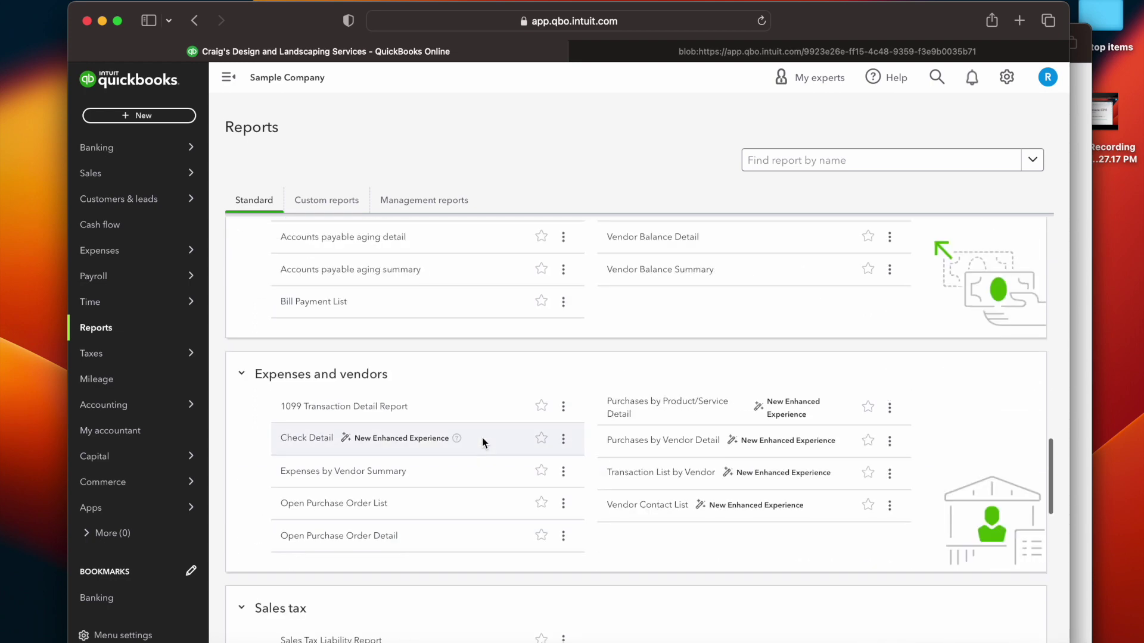
pyautogui.scroll(2, 531, 421)
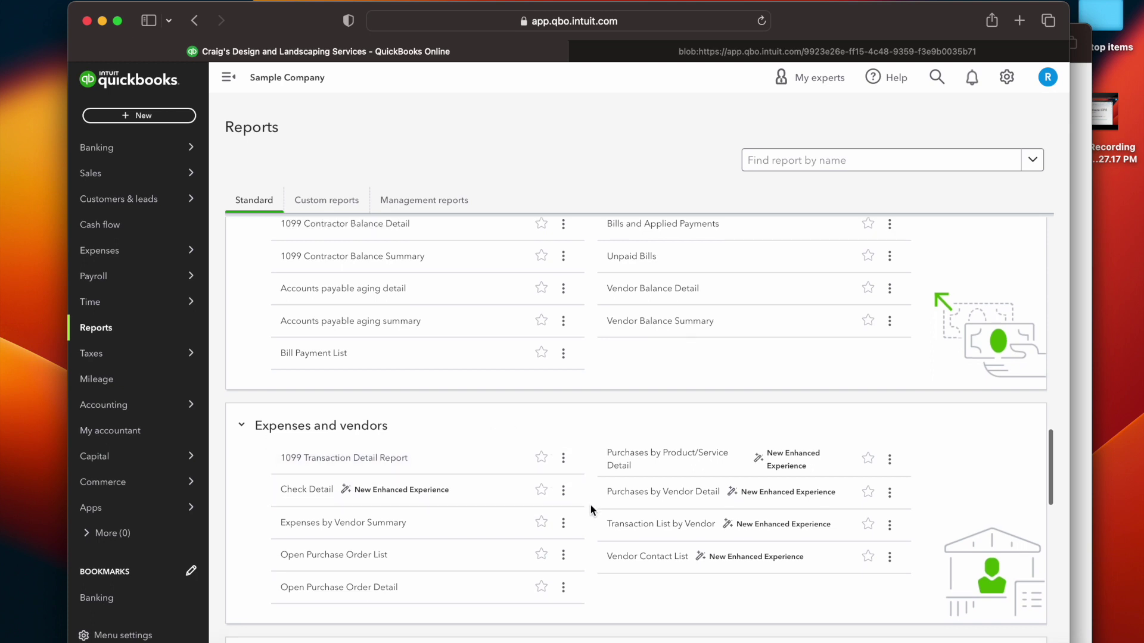
pyautogui.scroll(-2, 592, 507)
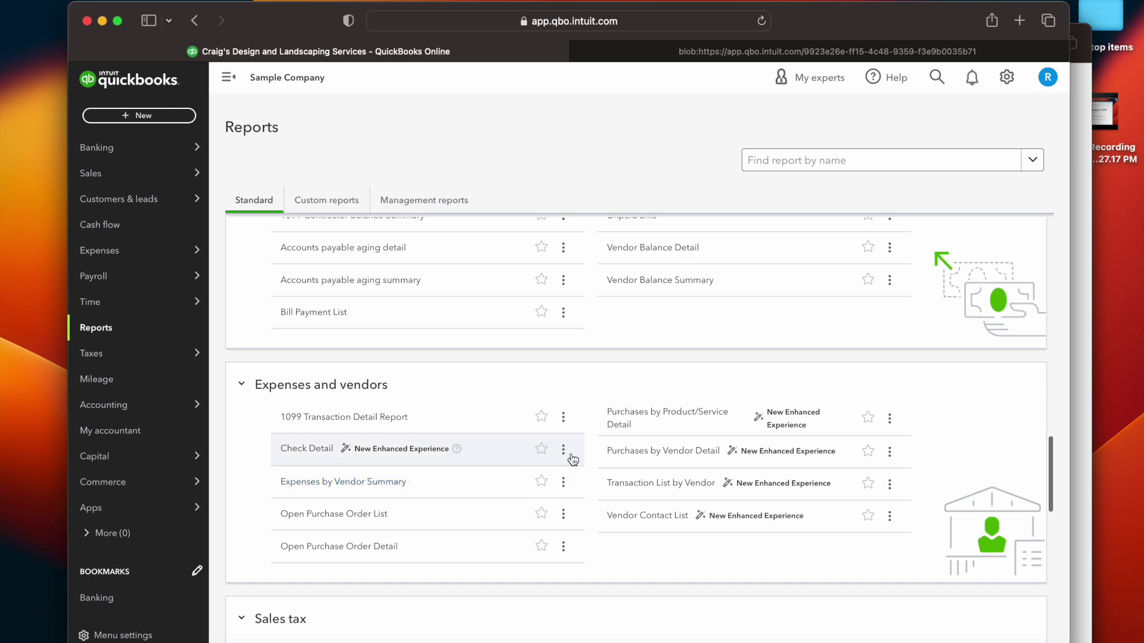
pyautogui.scroll(-1, 463, 507)
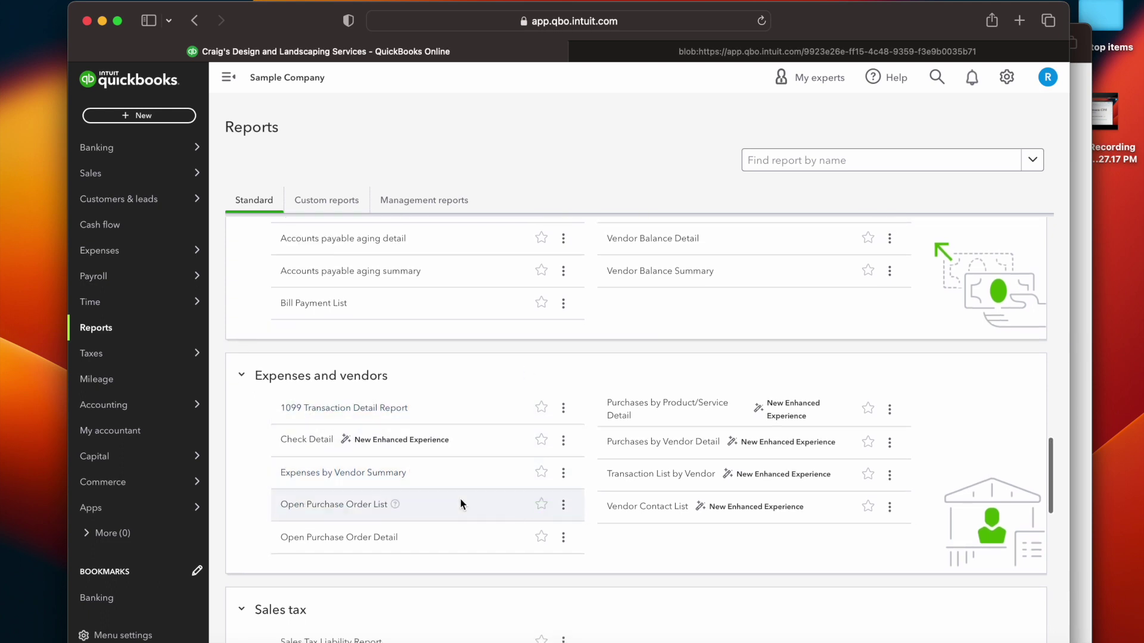
pyautogui.scroll(-1, 445, 500)
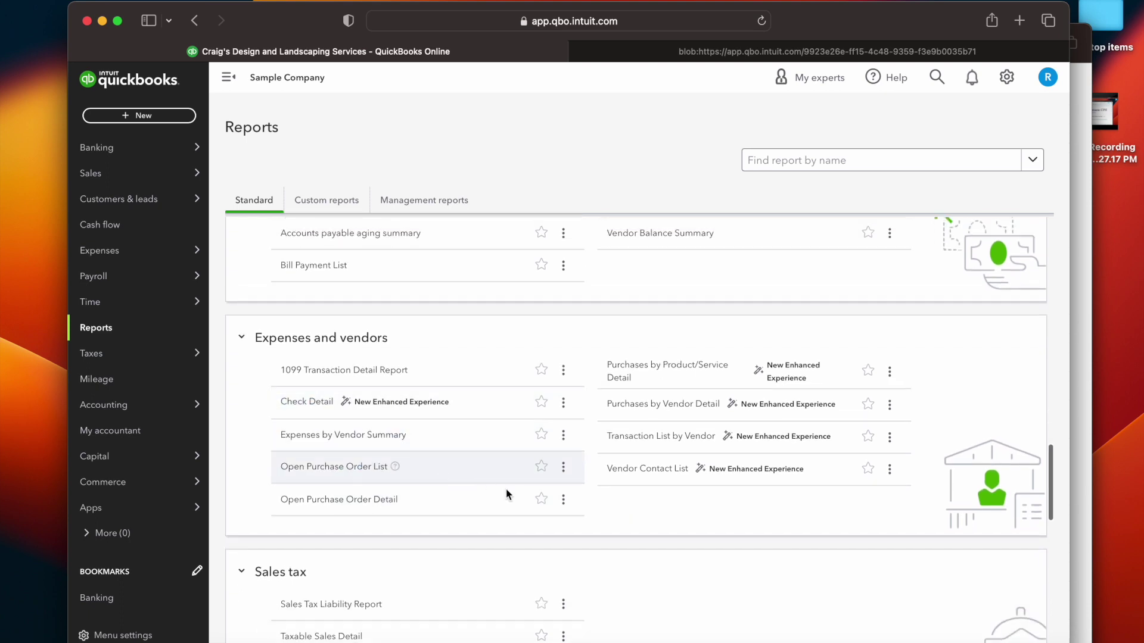
pyautogui.scroll(-2, 512, 500)
pyautogui.scroll(-3, 488, 499)
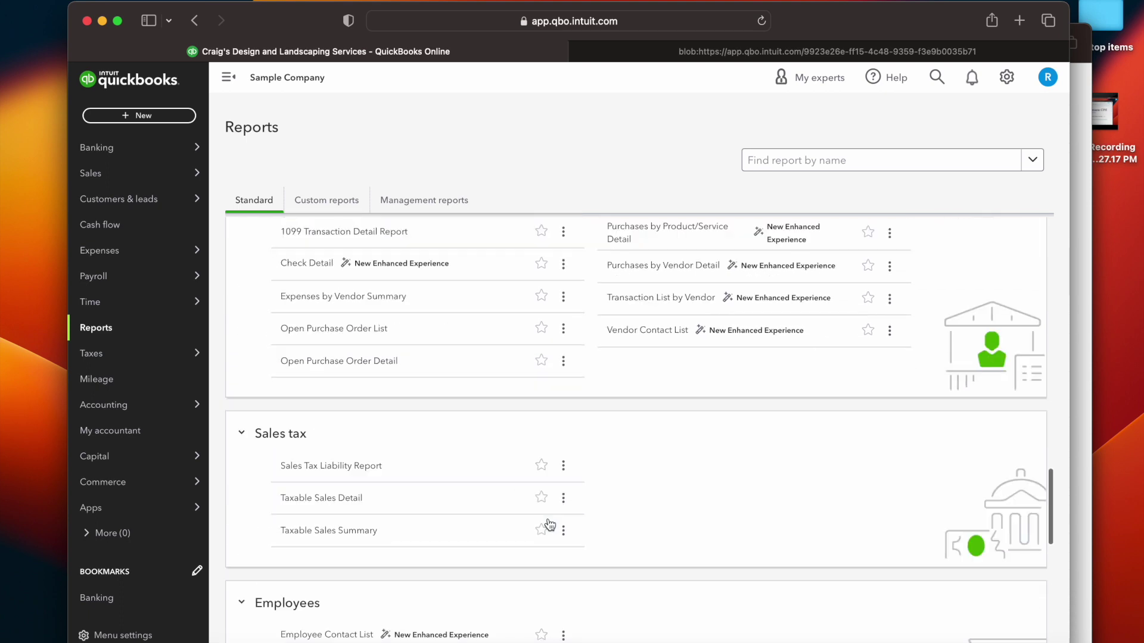
pyautogui.scroll(-3, 599, 476)
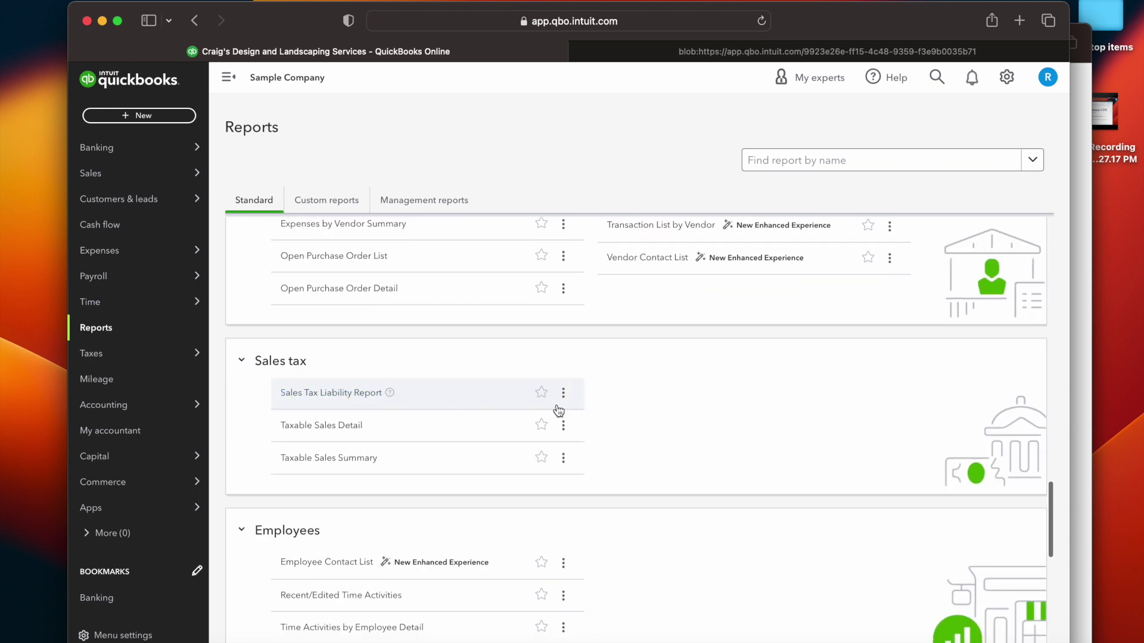
# Review the reports offered under Employees, For my accountant and Payroll
pyautogui.scroll(-1, 506, 417)
pyautogui.scroll(-1, 505, 422)
pyautogui.scroll(-5, 506, 418)
pyautogui.scroll(2, 506, 418)
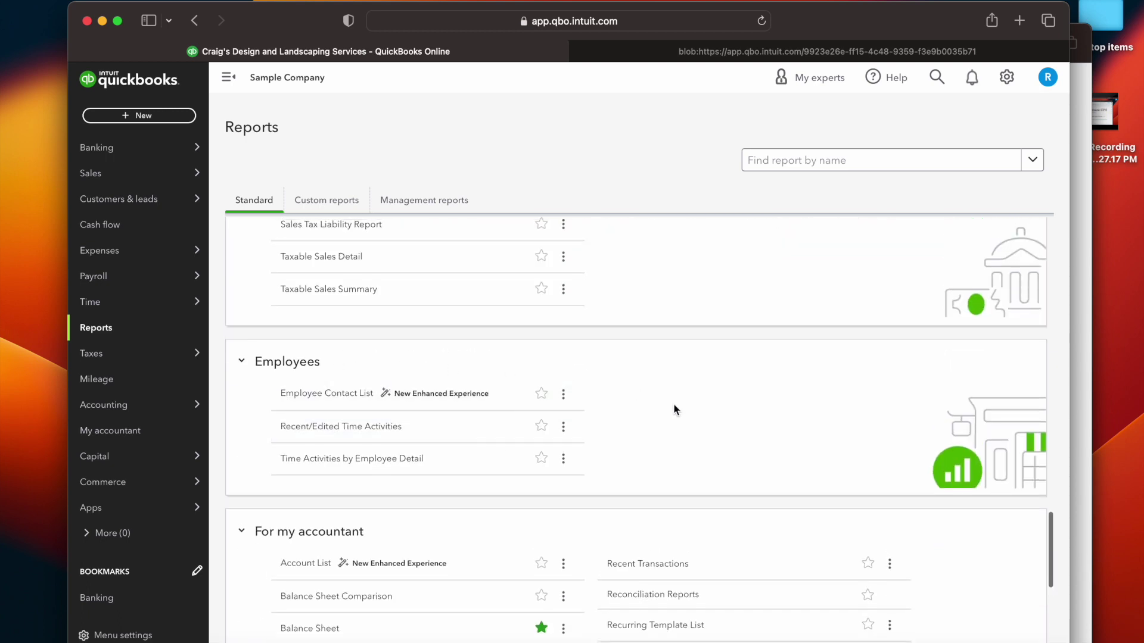
pyautogui.scroll(-3, 573, 457)
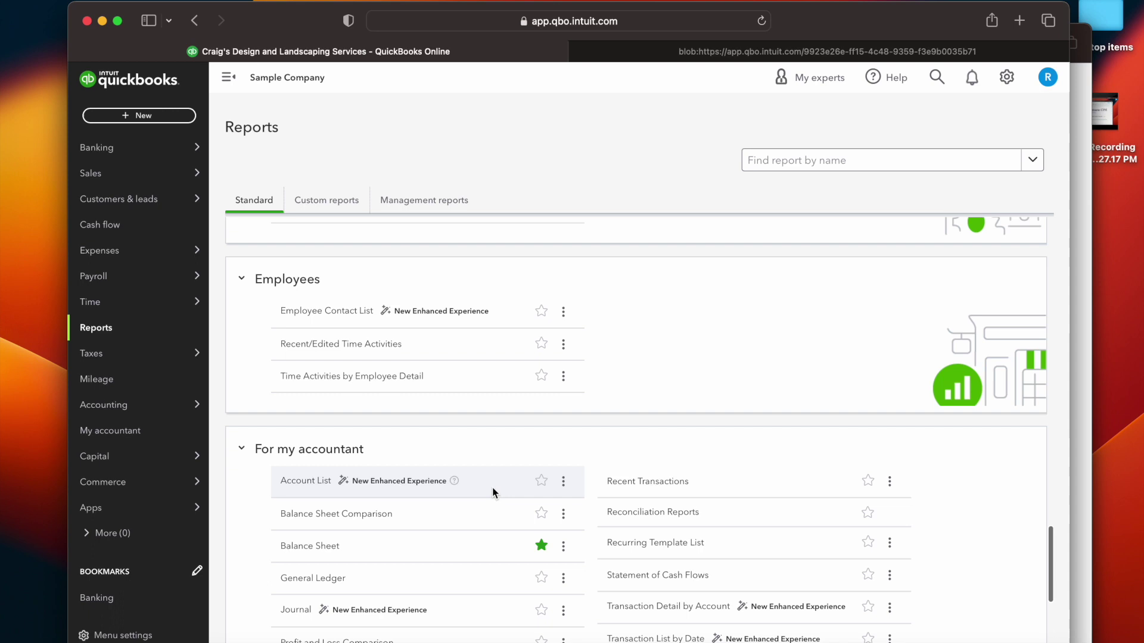
pyautogui.scroll(-4, 493, 492)
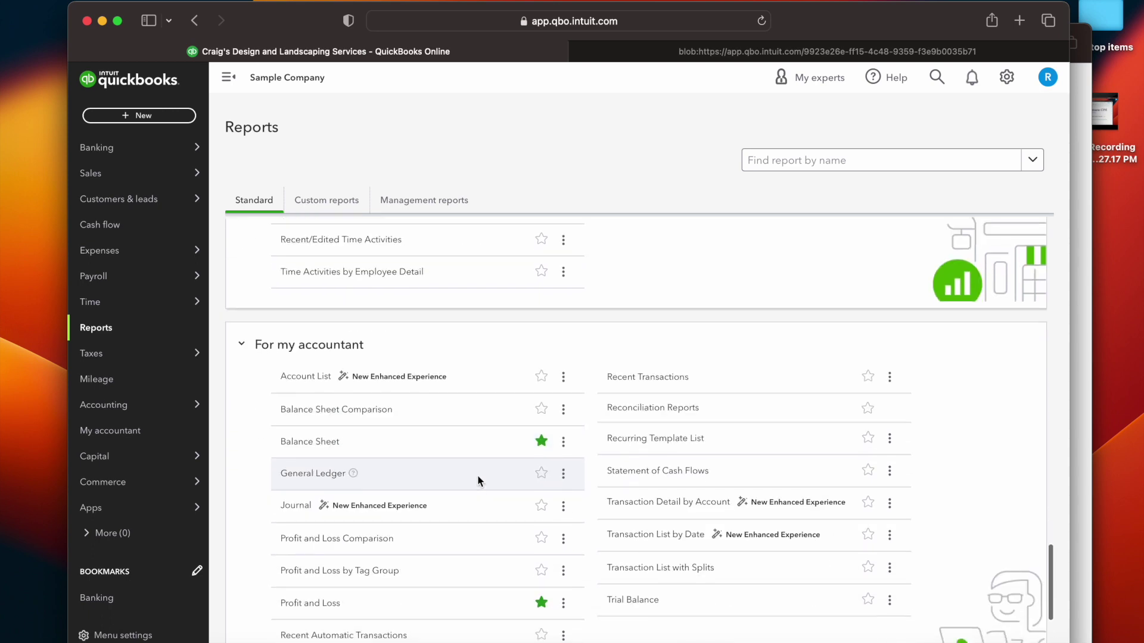
pyautogui.scroll(-1, 411, 500)
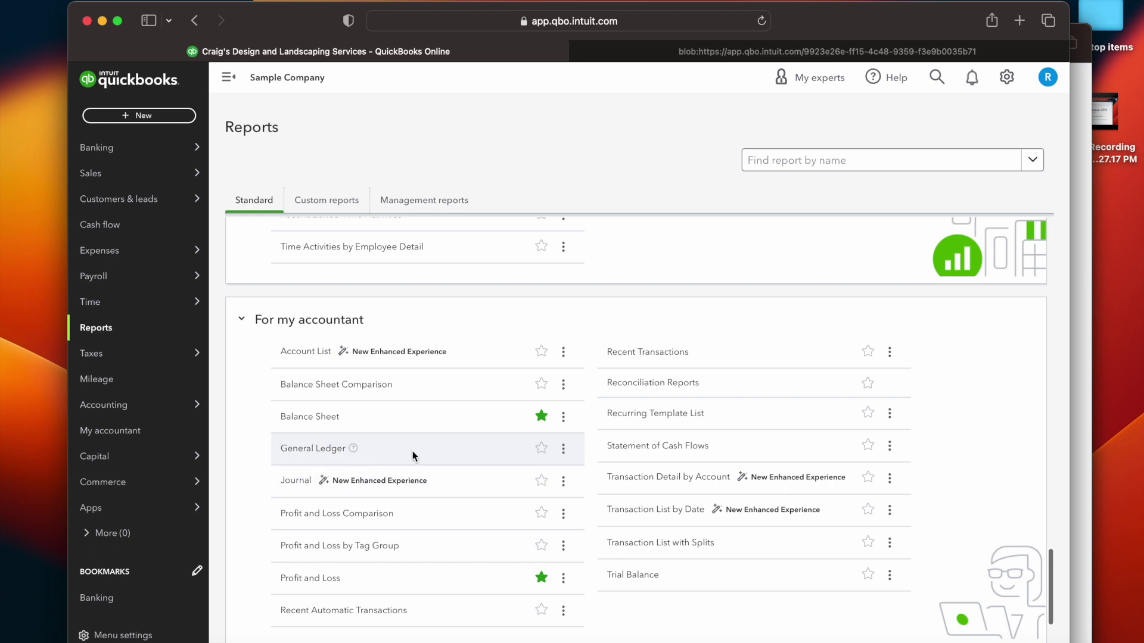
pyautogui.scroll(-1, 492, 456)
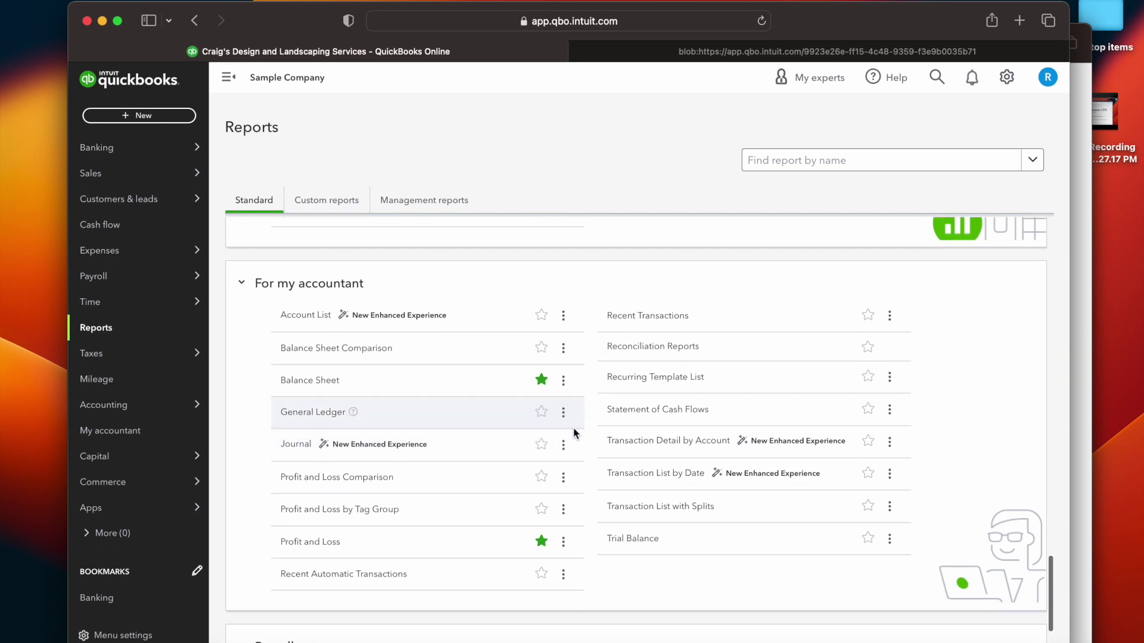
pyautogui.scroll(-1, 357, 465)
pyautogui.scroll(-1, 467, 491)
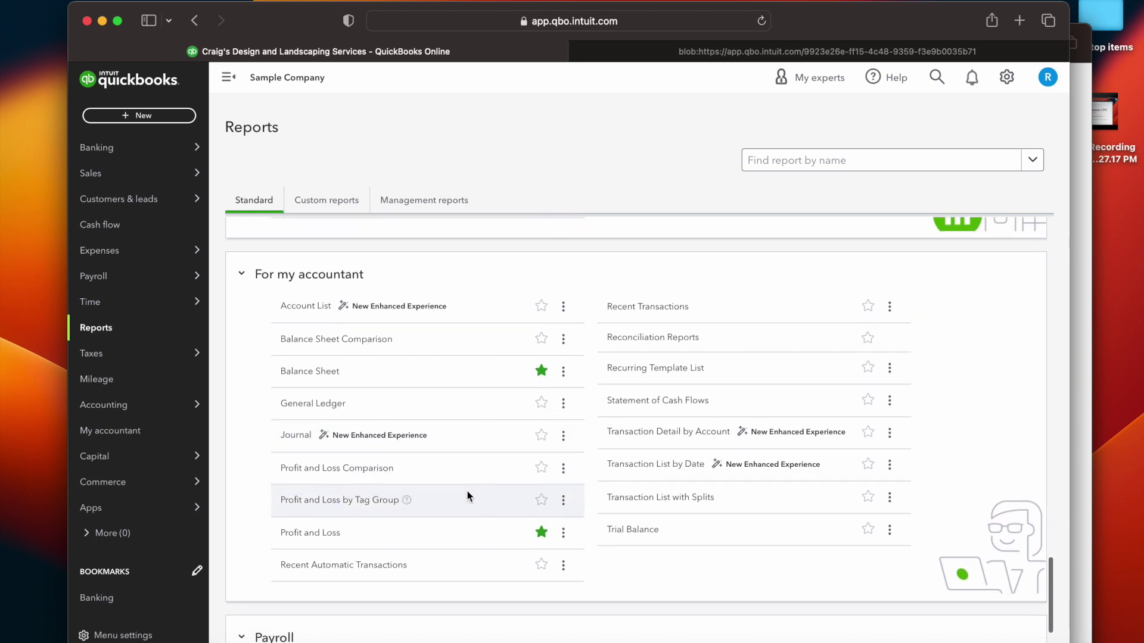
pyautogui.scroll(-3, 542, 471)
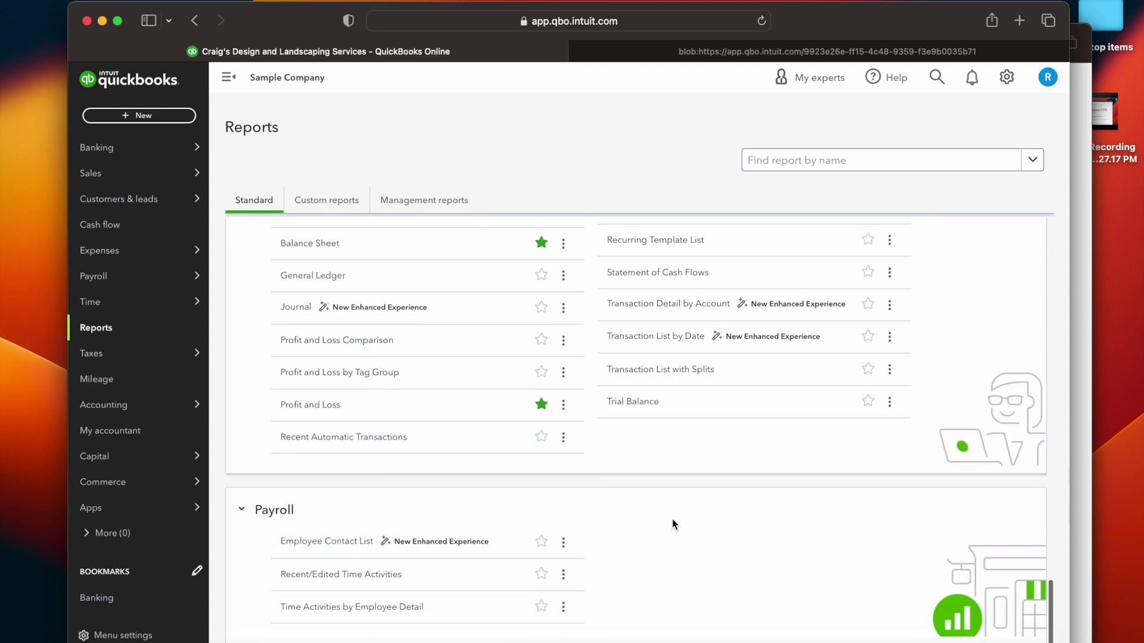
pyautogui.click(668, 403)
pyautogui.scroll(1, 593, 448)
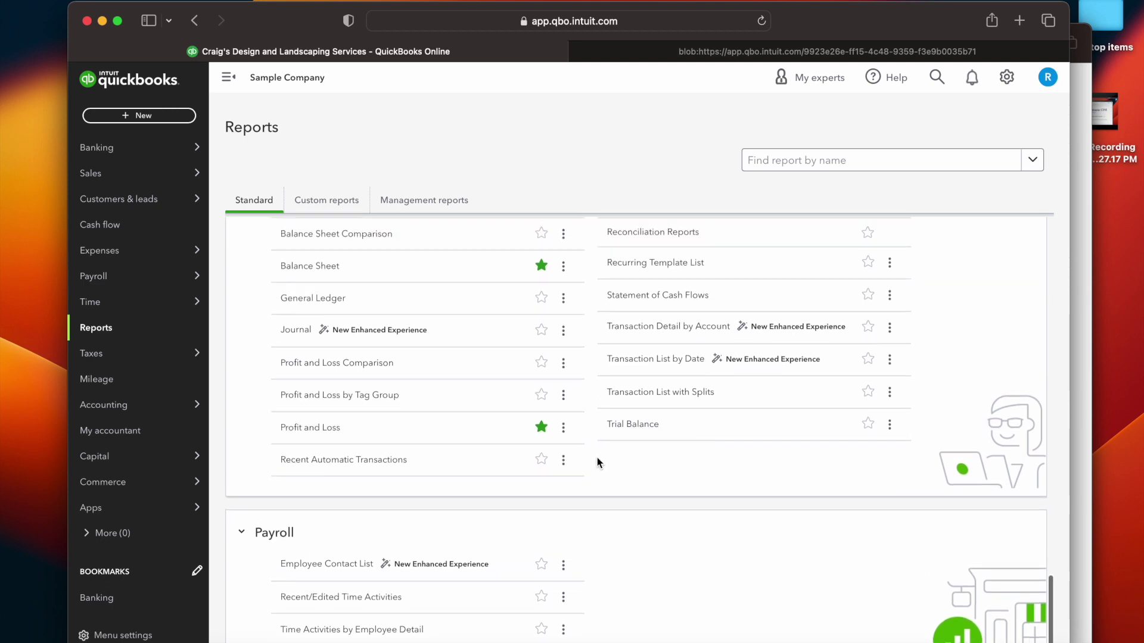
# View the custom reports list, and open the customization settings of the Balance Sheet from the standard Business overview reports
pyautogui.click(325, 201)
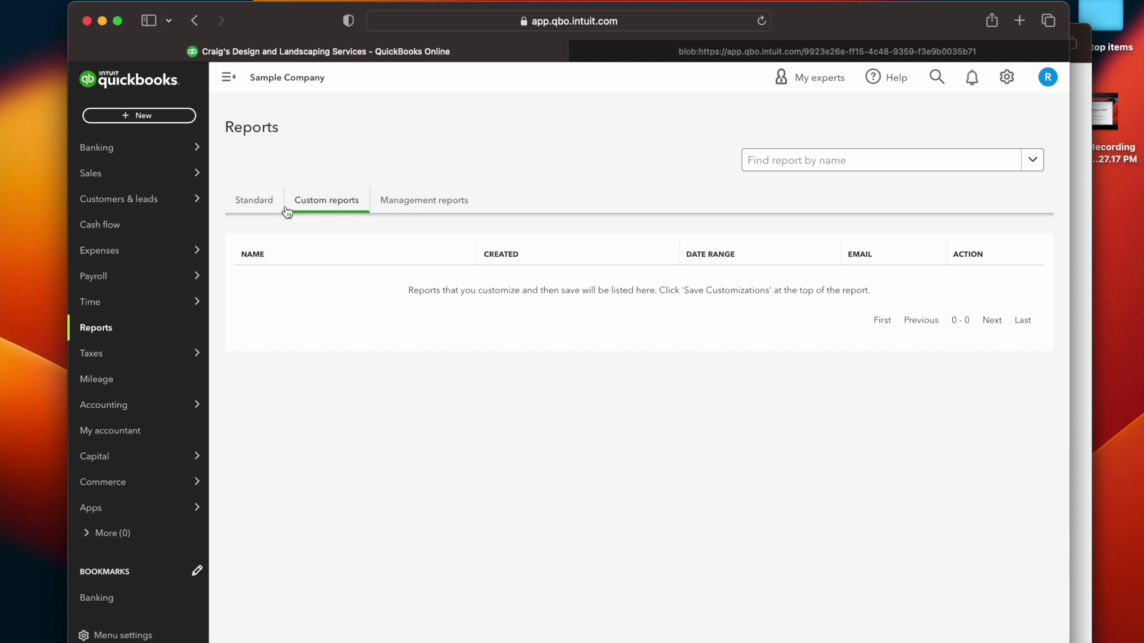
pyautogui.click(254, 202)
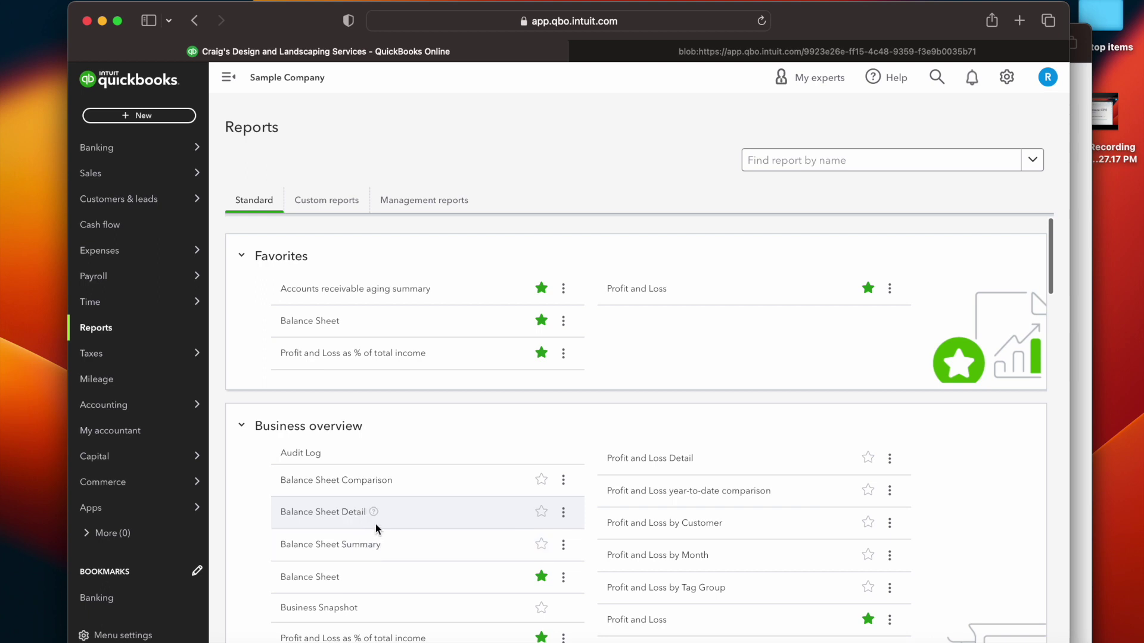
pyautogui.click(563, 577)
pyautogui.click(482, 617)
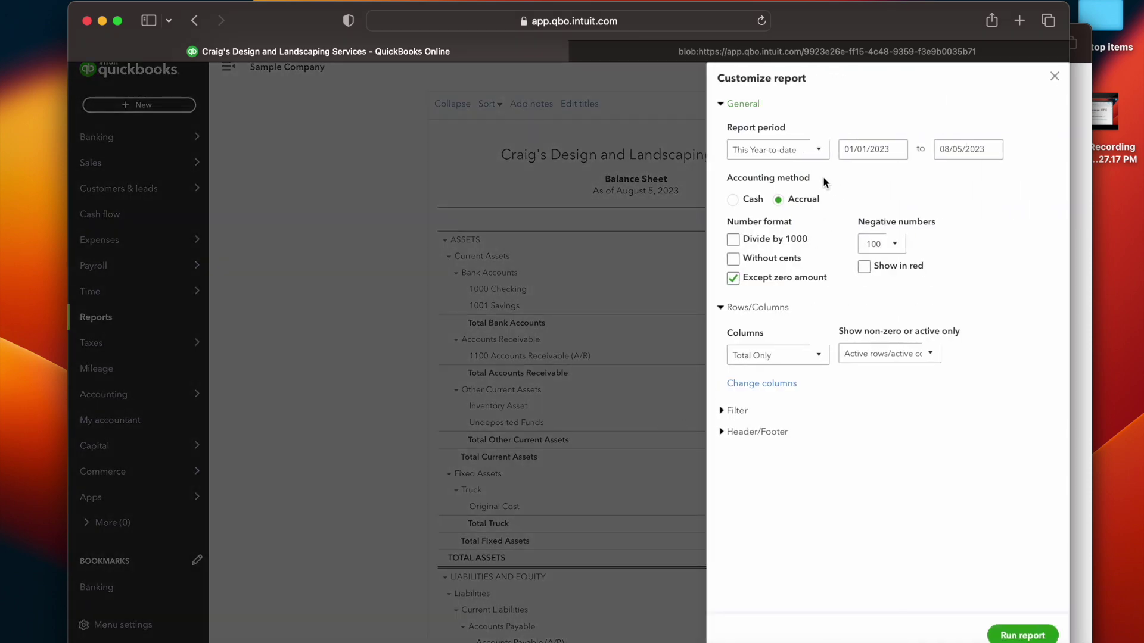
# Set the Balance Sheet's report period to This Year and show negative numbers in red
pyautogui.click(819, 160)
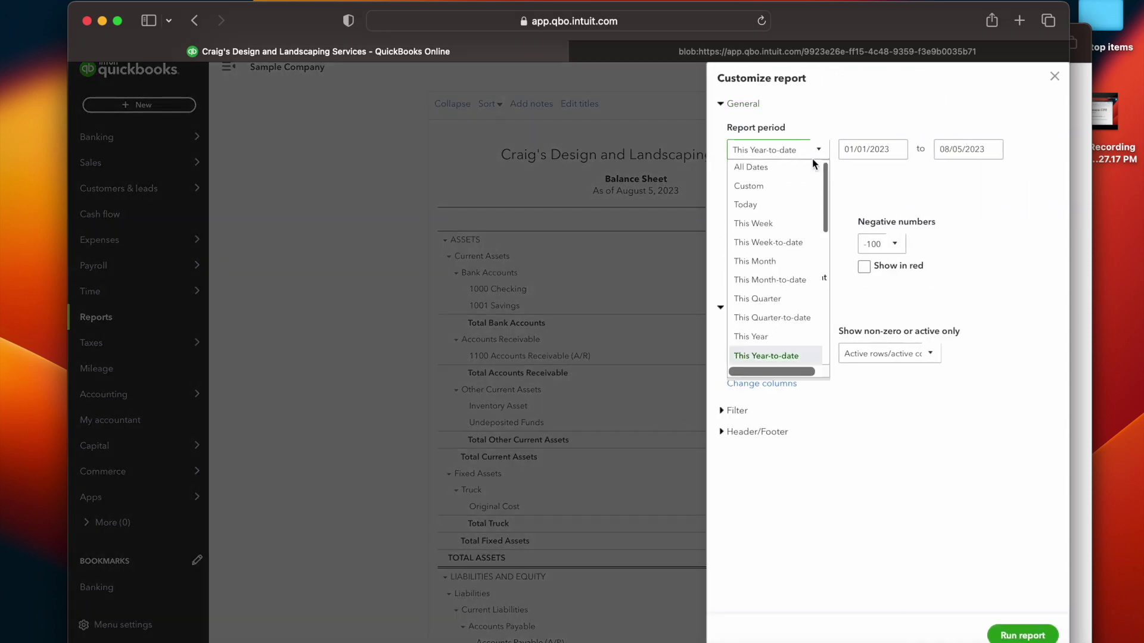
pyautogui.click(765, 339)
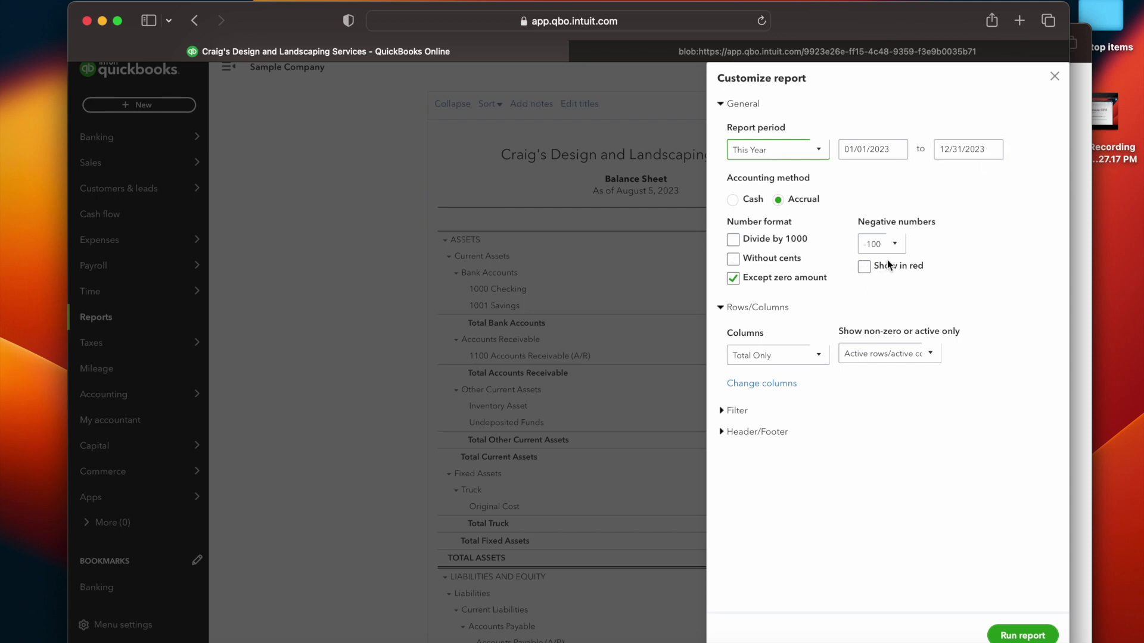
pyautogui.click(865, 267)
# Review the filter, header, footer and alignment options in the Balance Sheet's customization settings
pyautogui.click(725, 432)
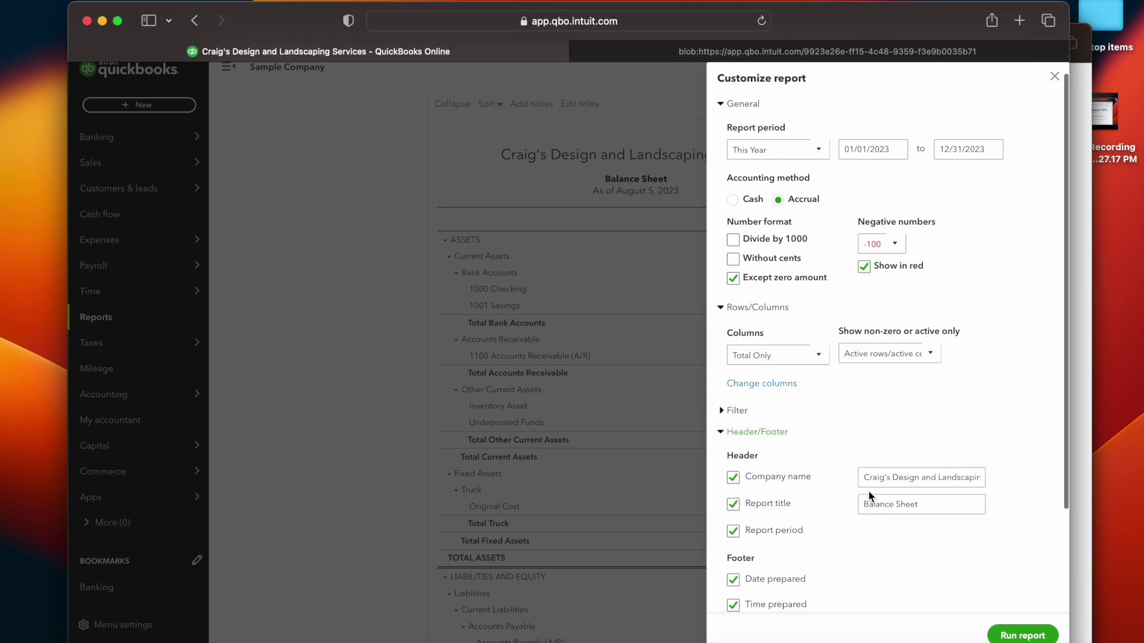
pyautogui.scroll(-3, 870, 477)
pyautogui.scroll(2, 870, 476)
pyautogui.click(724, 354)
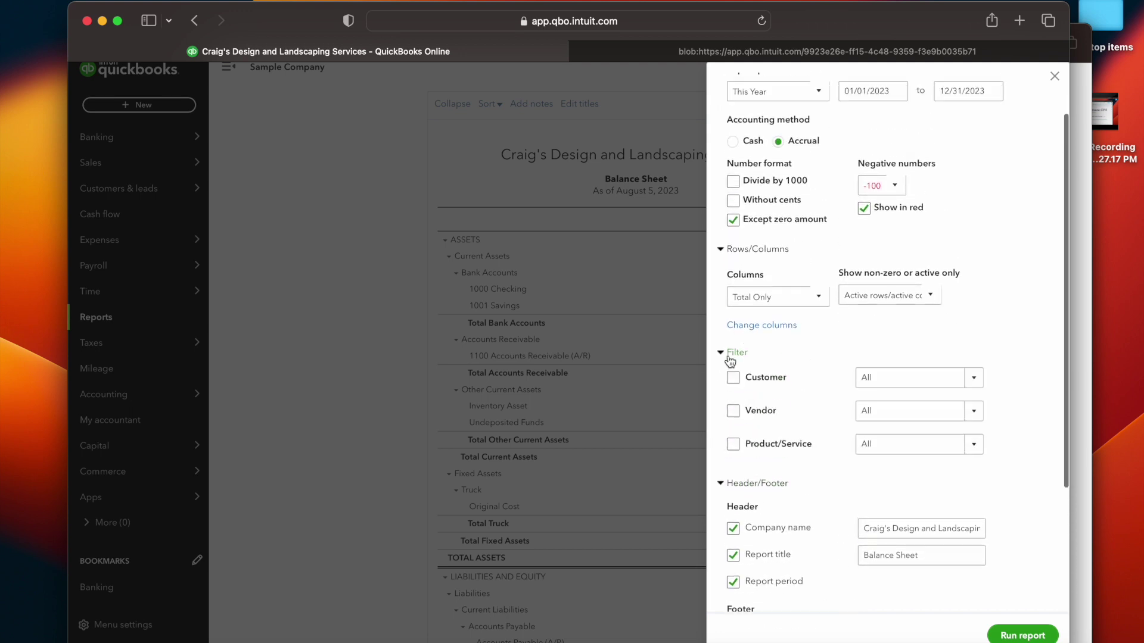
pyautogui.scroll(-1, 856, 447)
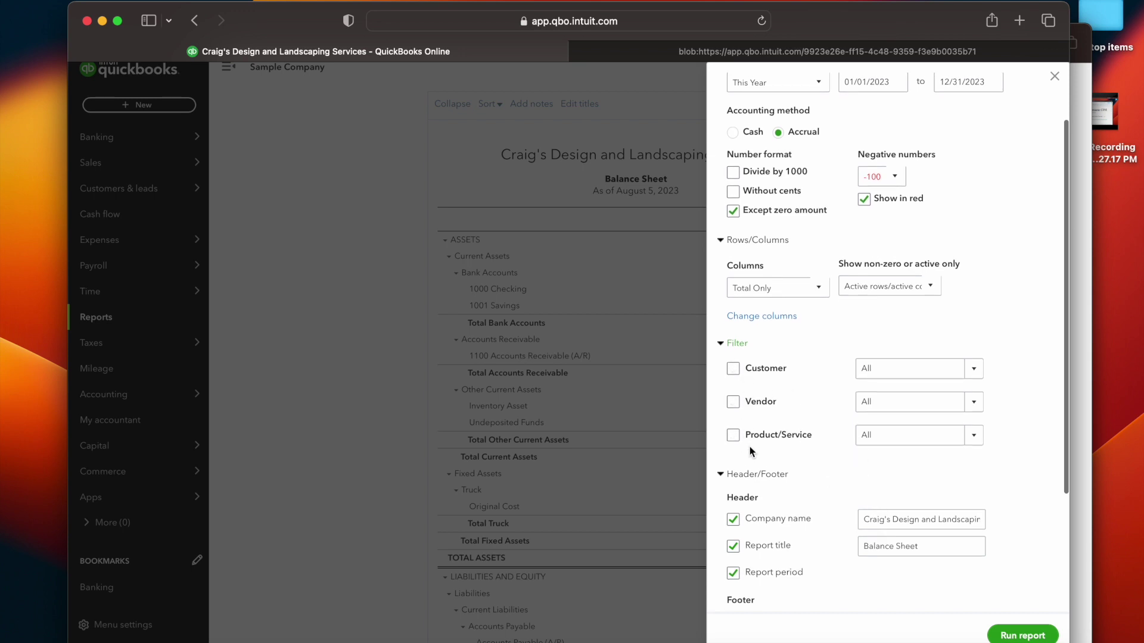
pyautogui.scroll(-5, 802, 485)
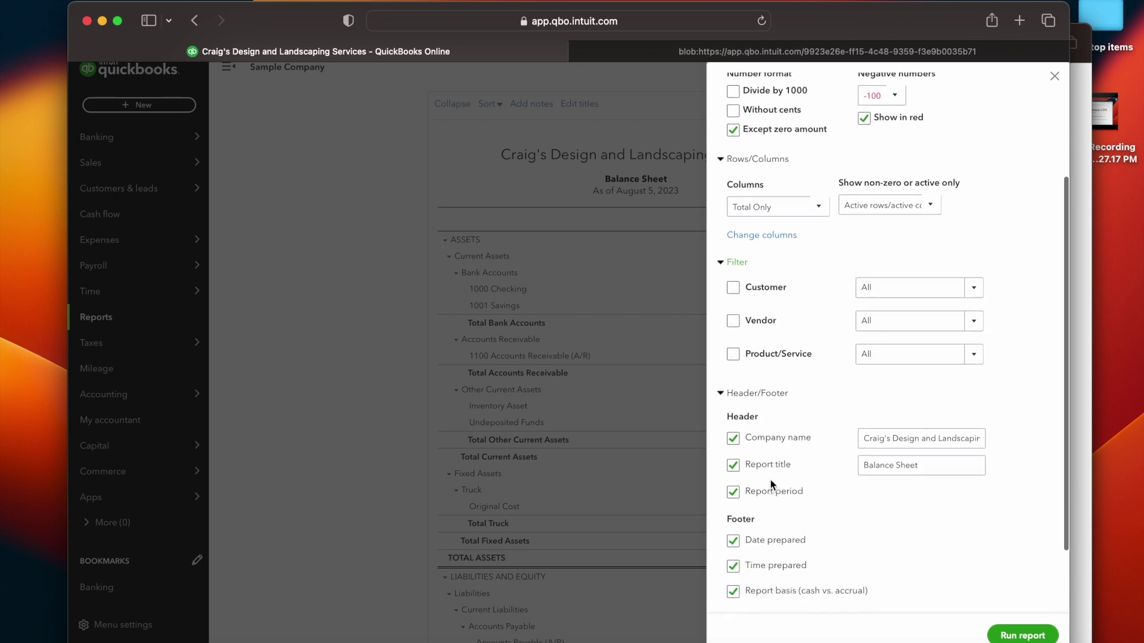
pyautogui.scroll(-2, 911, 499)
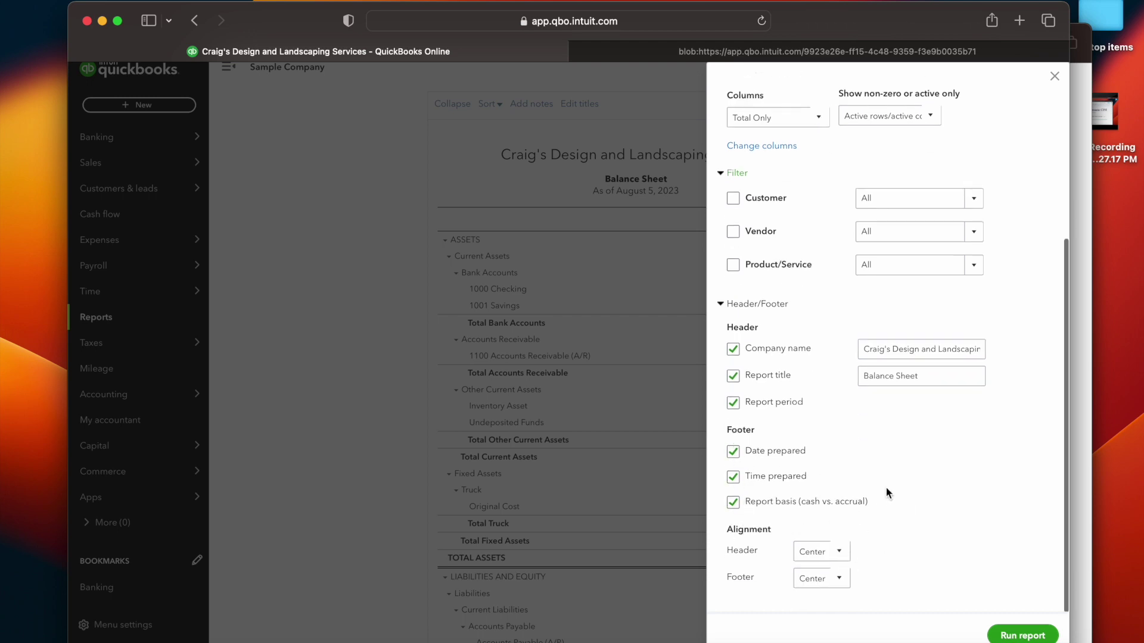
pyautogui.scroll(8, 885, 476)
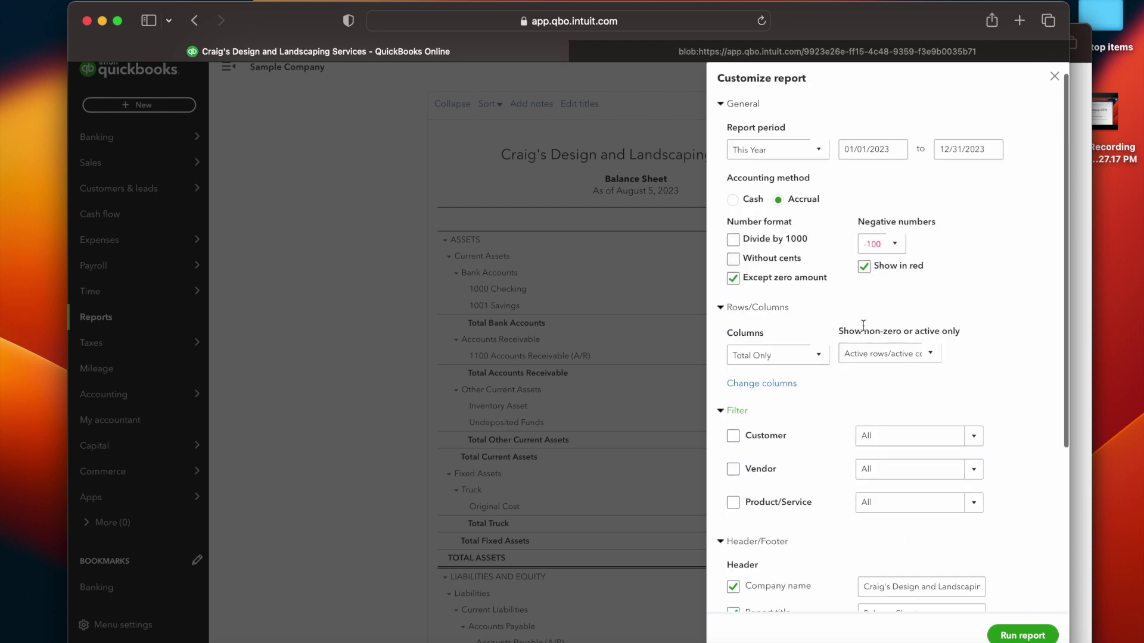
pyautogui.scroll(-8, 856, 383)
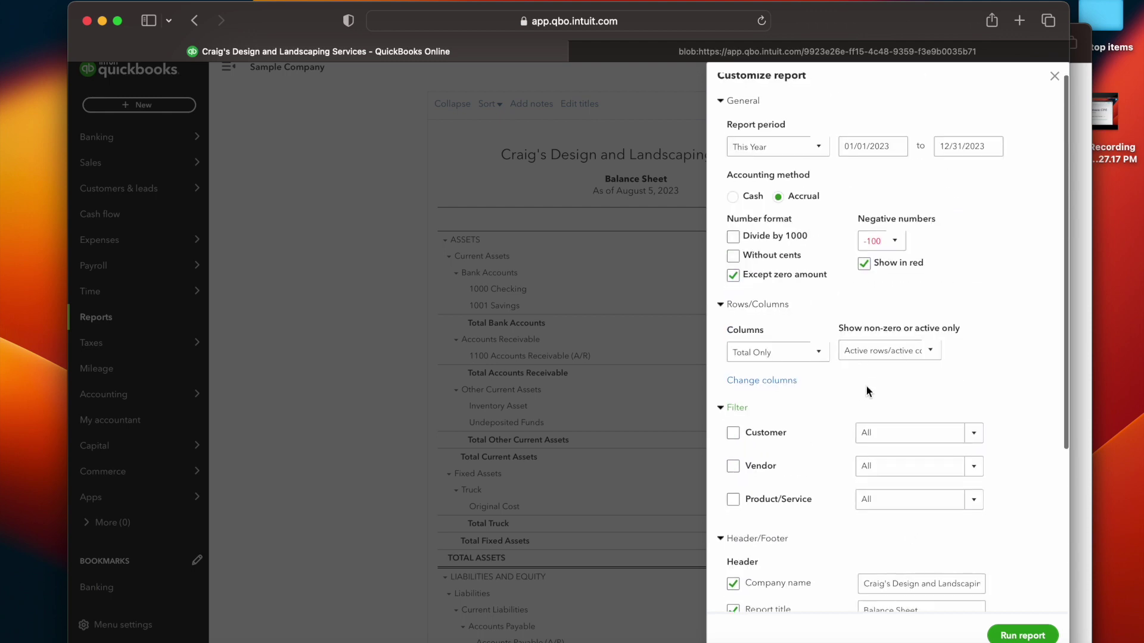
pyautogui.scroll(8, 877, 406)
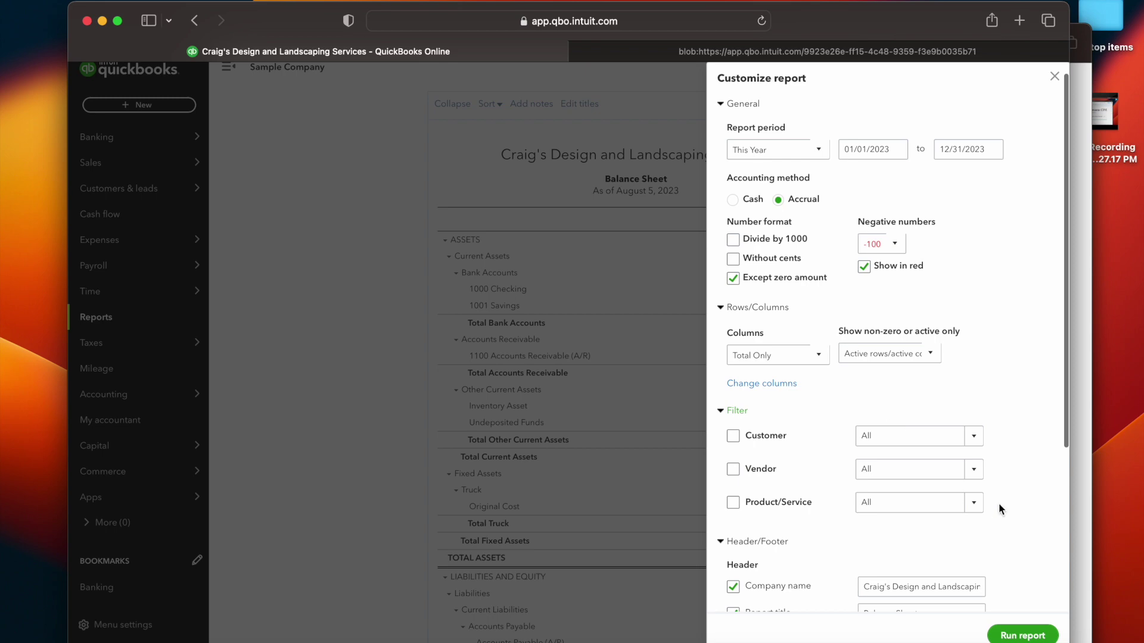
# Run the customized Balance Sheet and review it from the assets down to the equity section
pyautogui.click(1022, 635)
pyautogui.scroll(-4, 769, 477)
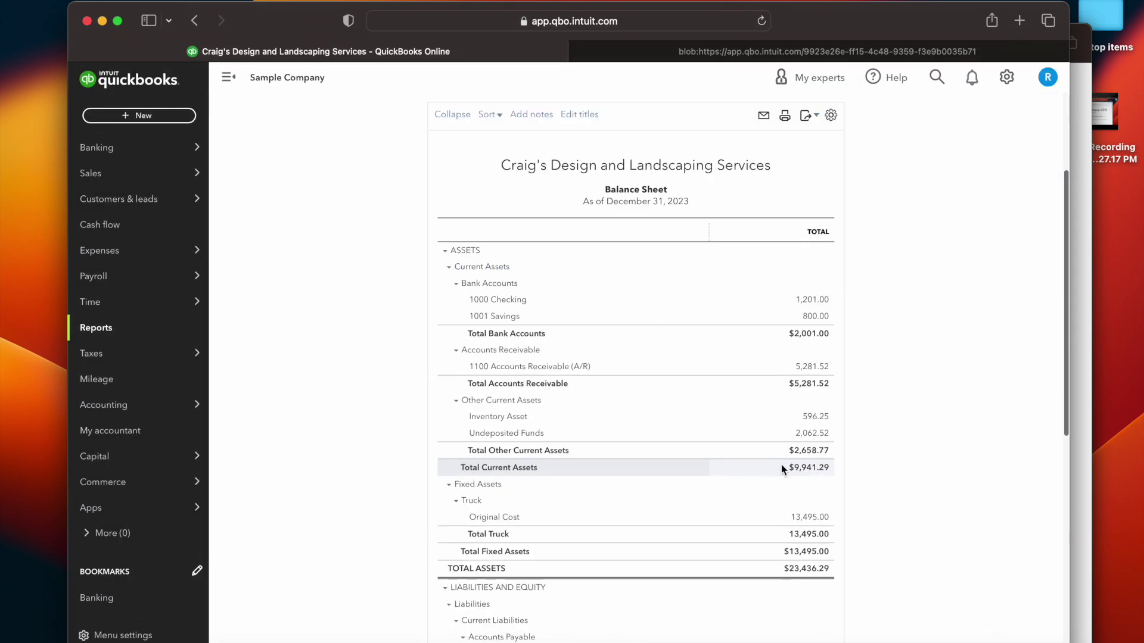
pyautogui.scroll(3, 600, 355)
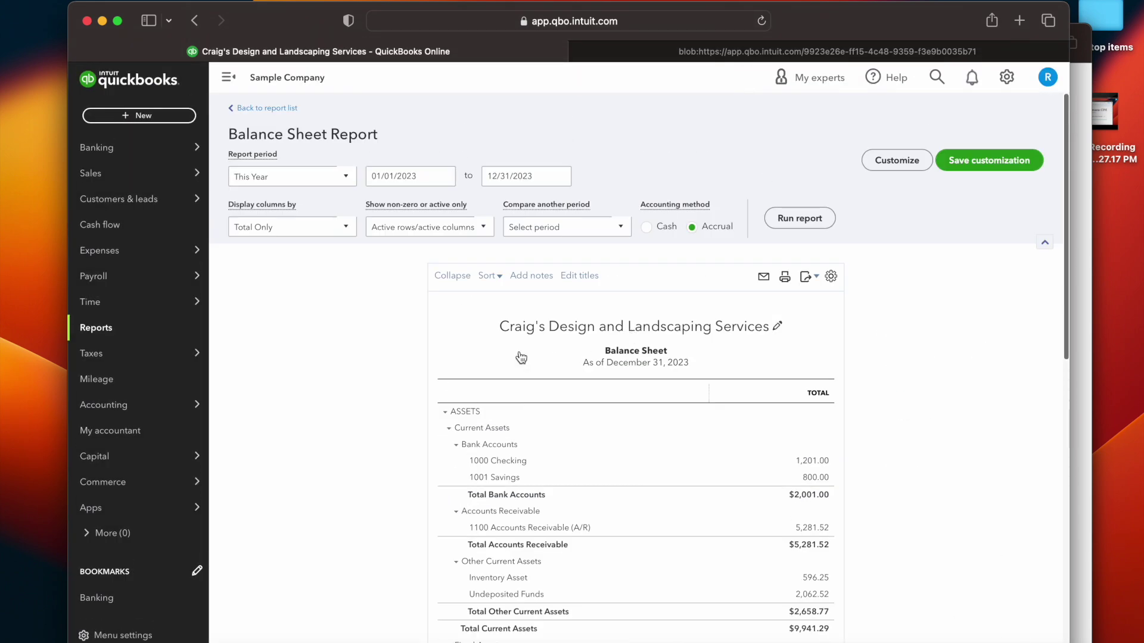
pyautogui.scroll(-10, 451, 364)
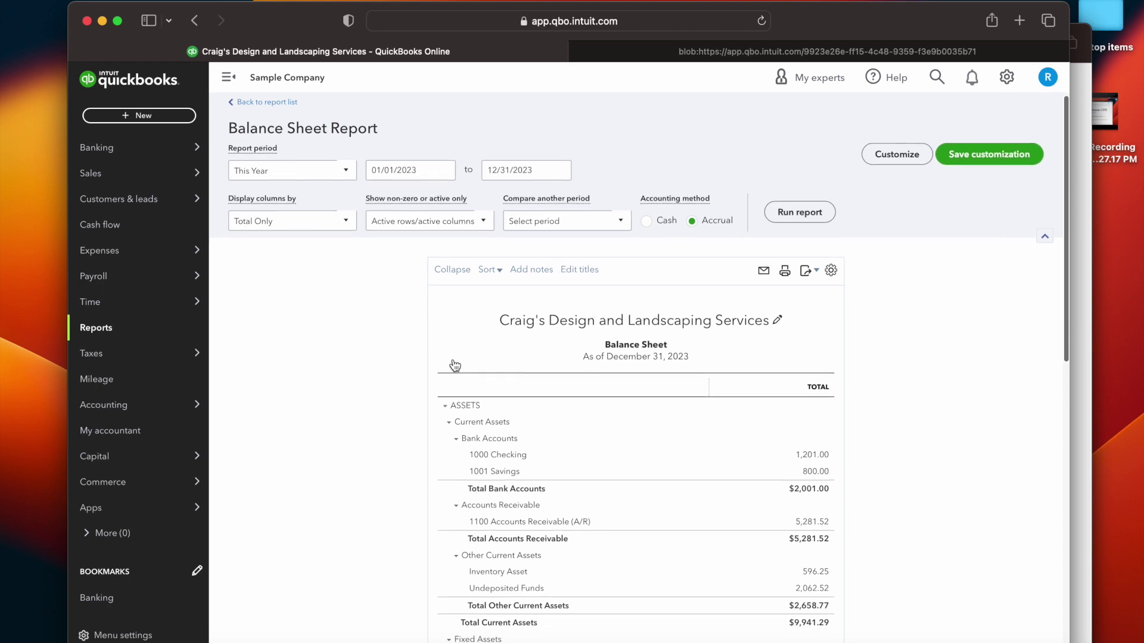
pyautogui.scroll(4, 601, 319)
pyautogui.scroll(-4, 603, 316)
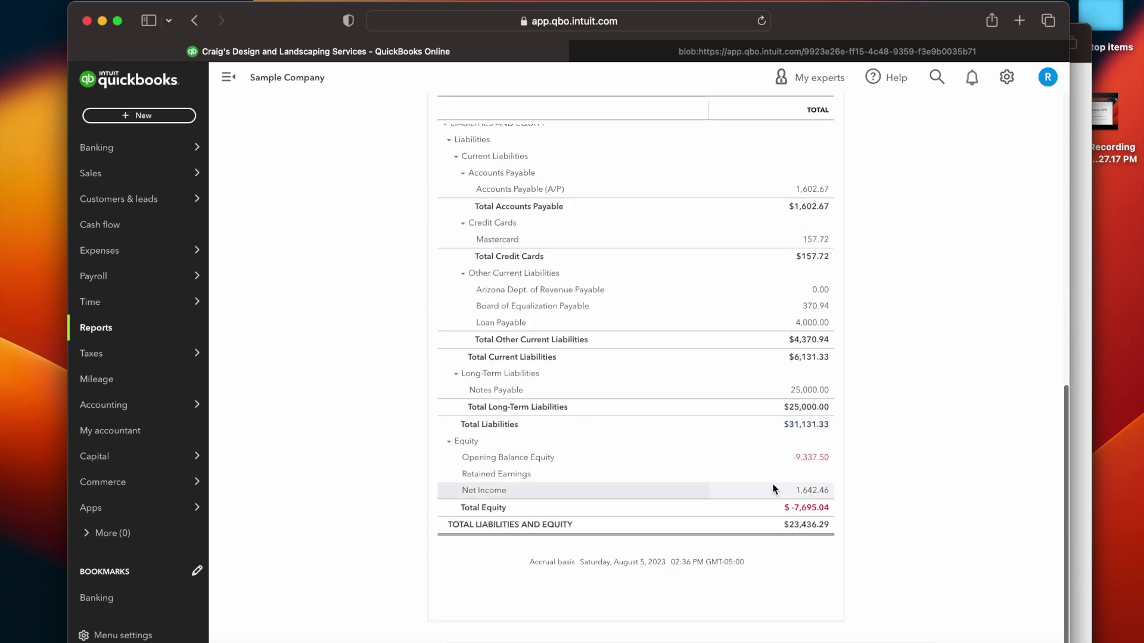
pyautogui.scroll(10, 896, 361)
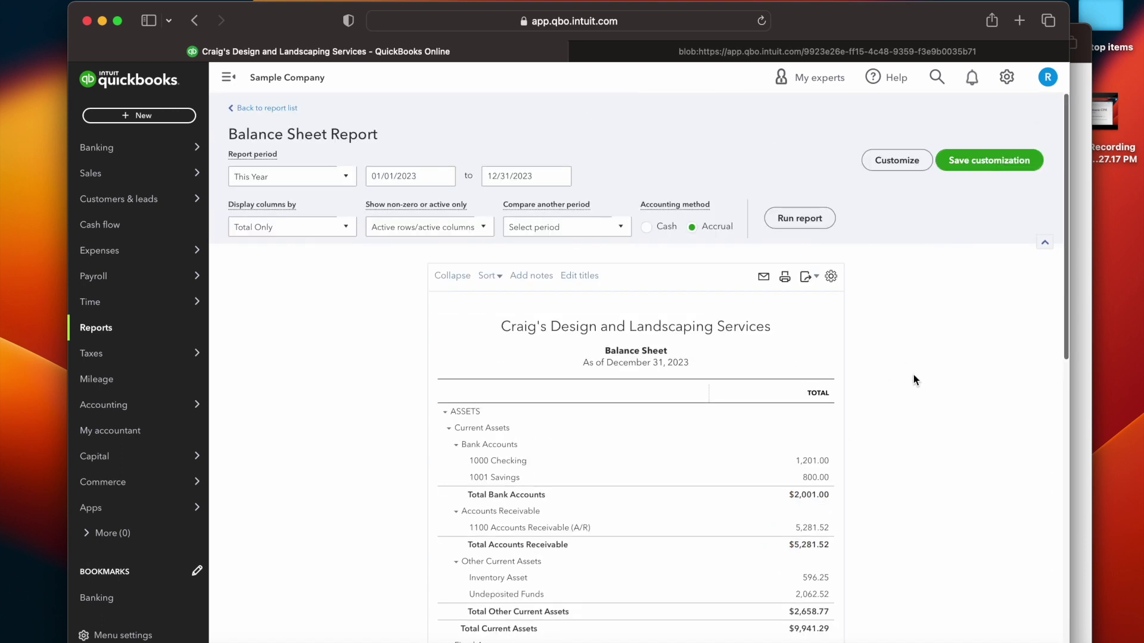
# Save the customization as a custom report named Balance Sheet and view it in the custom reports list
pyautogui.click(999, 160)
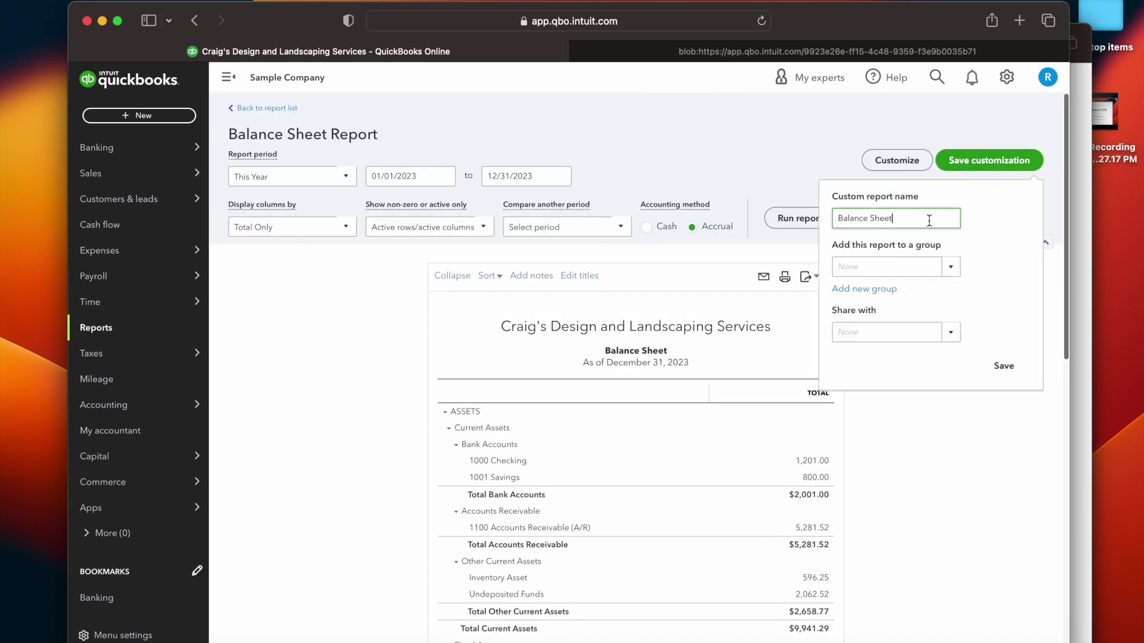
pyautogui.click(1013, 370)
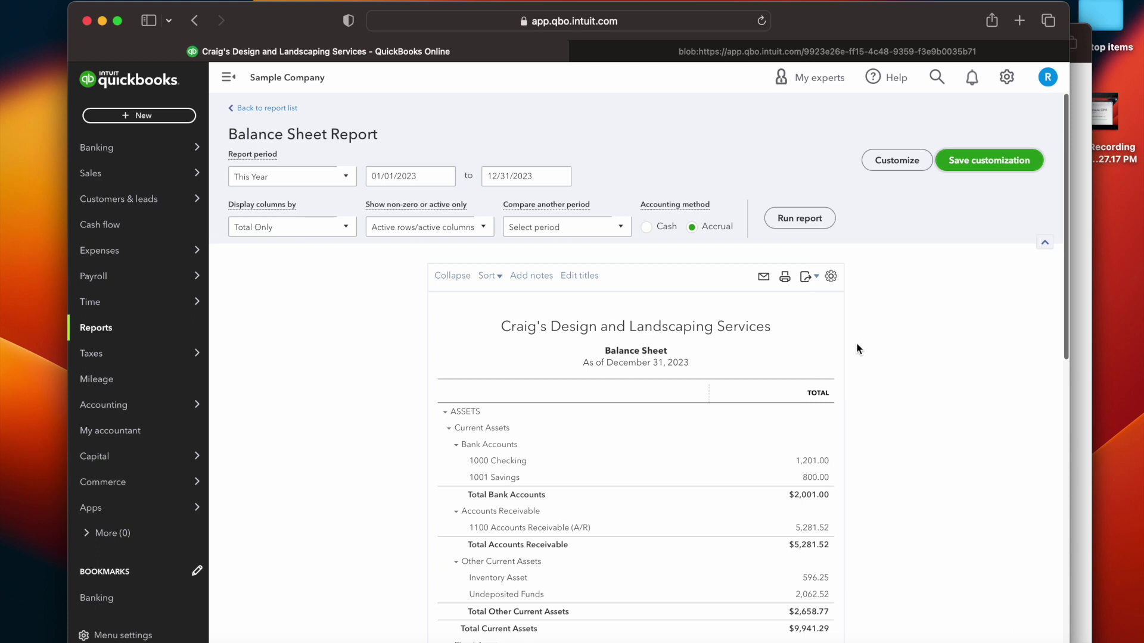
pyautogui.scroll(-5, 441, 214)
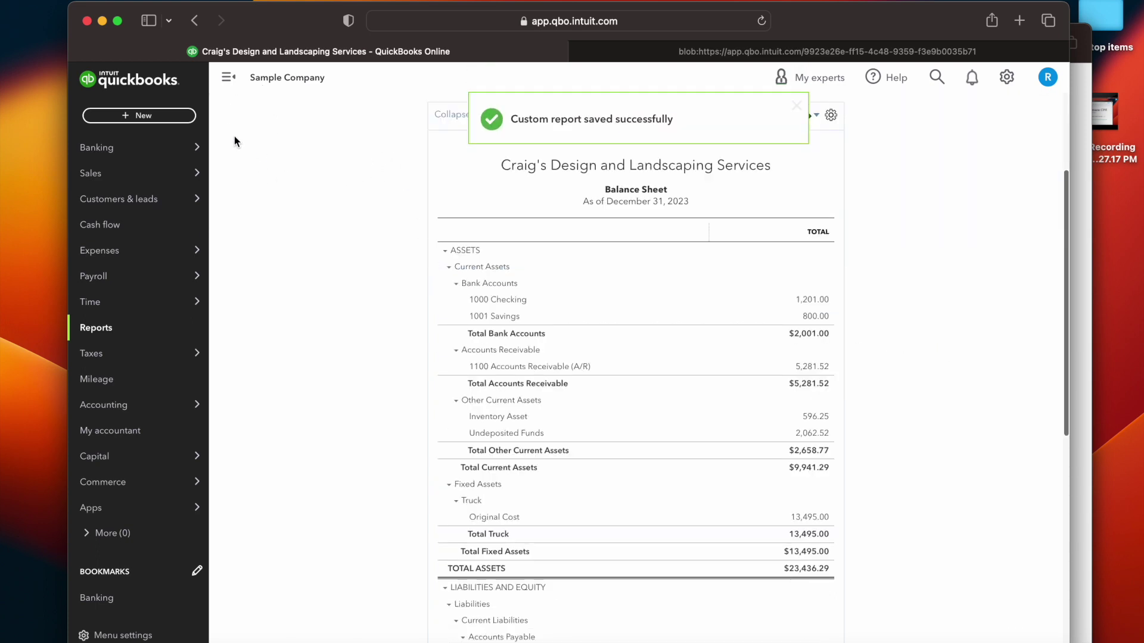
pyautogui.scroll(3, 298, 106)
pyautogui.click(279, 108)
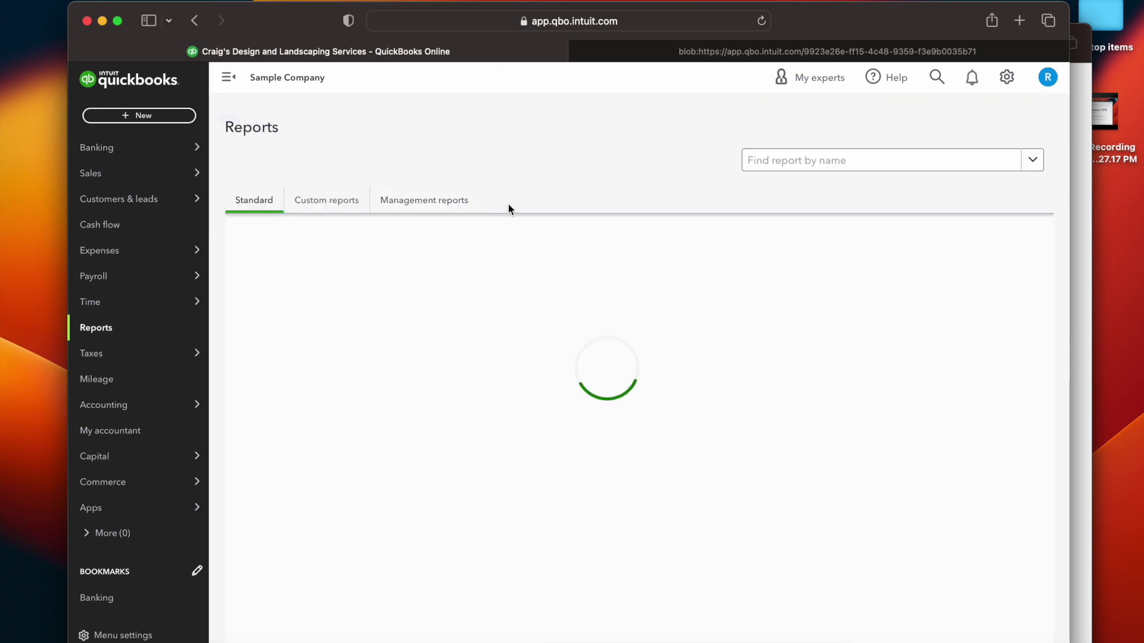
pyautogui.click(331, 207)
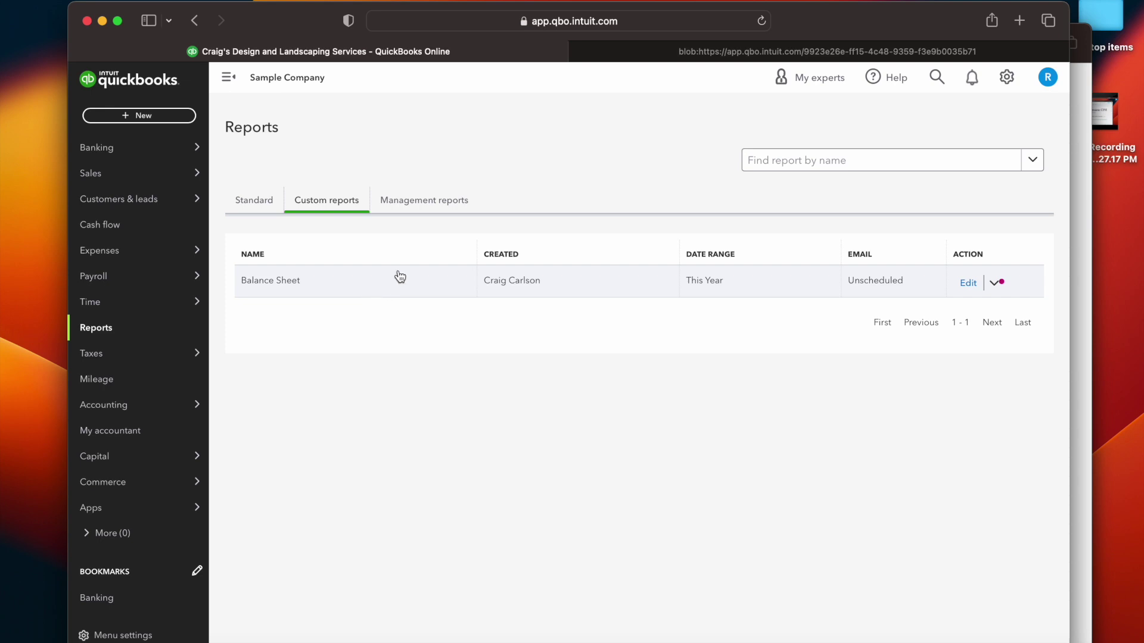
# Duplicate the Company Overview report in the management reports list
pyautogui.click(443, 202)
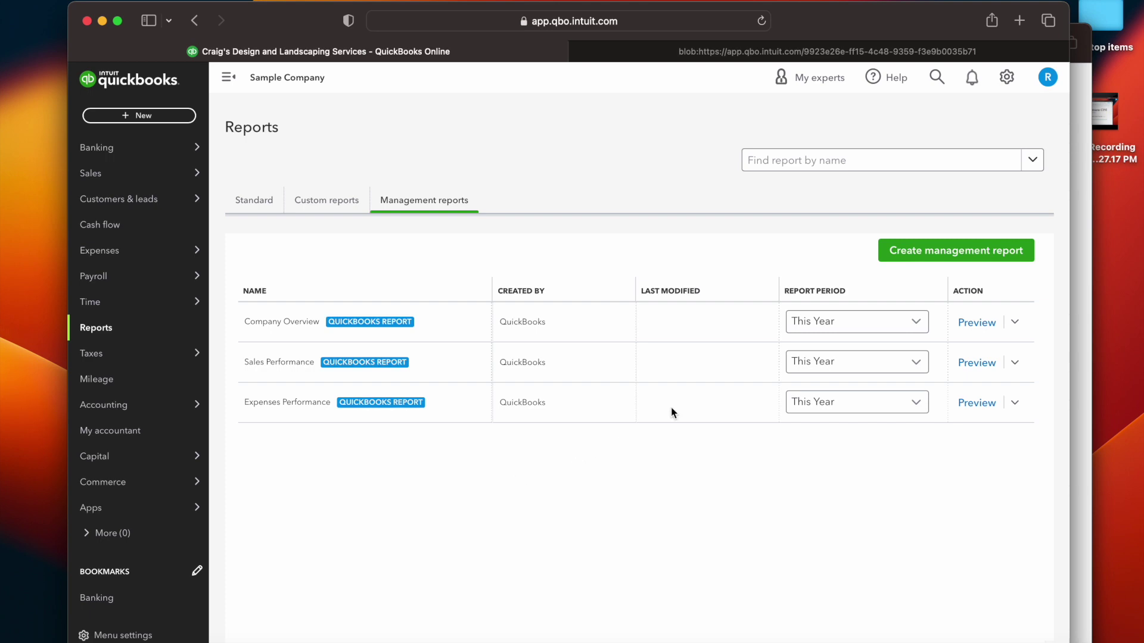
pyautogui.click(1014, 322)
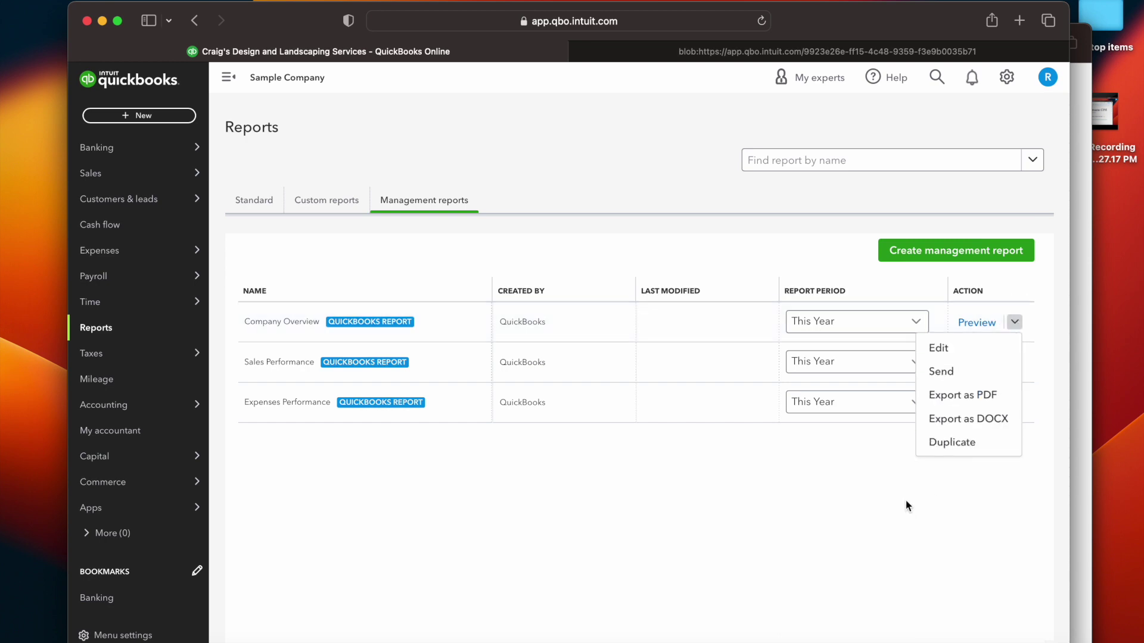
pyautogui.click(969, 453)
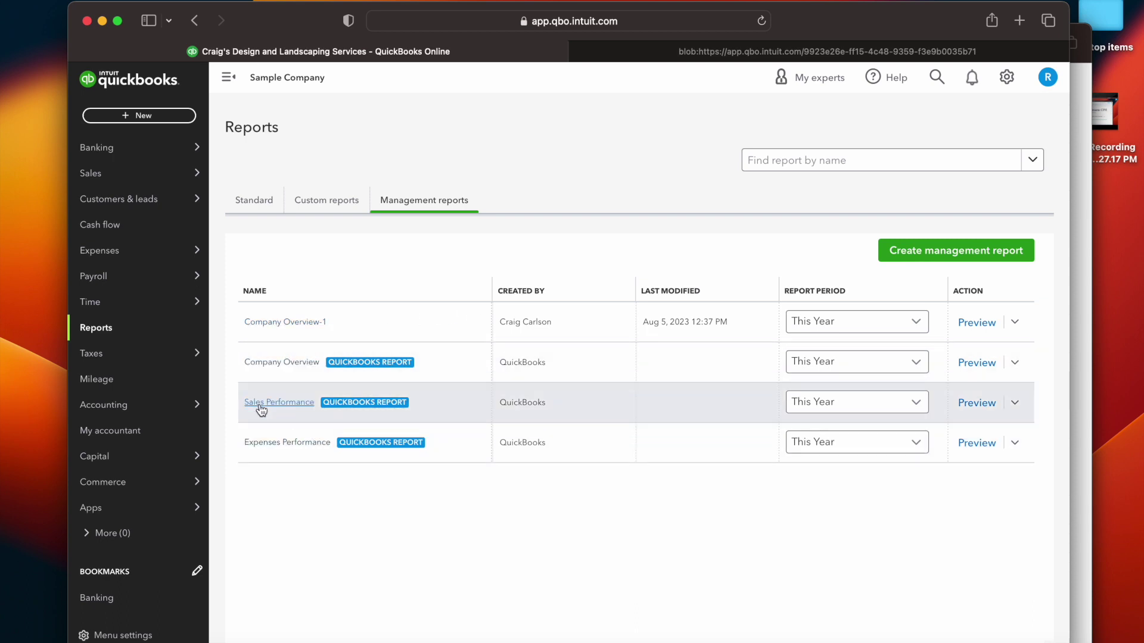
# Open the duplicated Company Overview report and examine its cover page, table of contents and preliminary pages
pyautogui.click(292, 322)
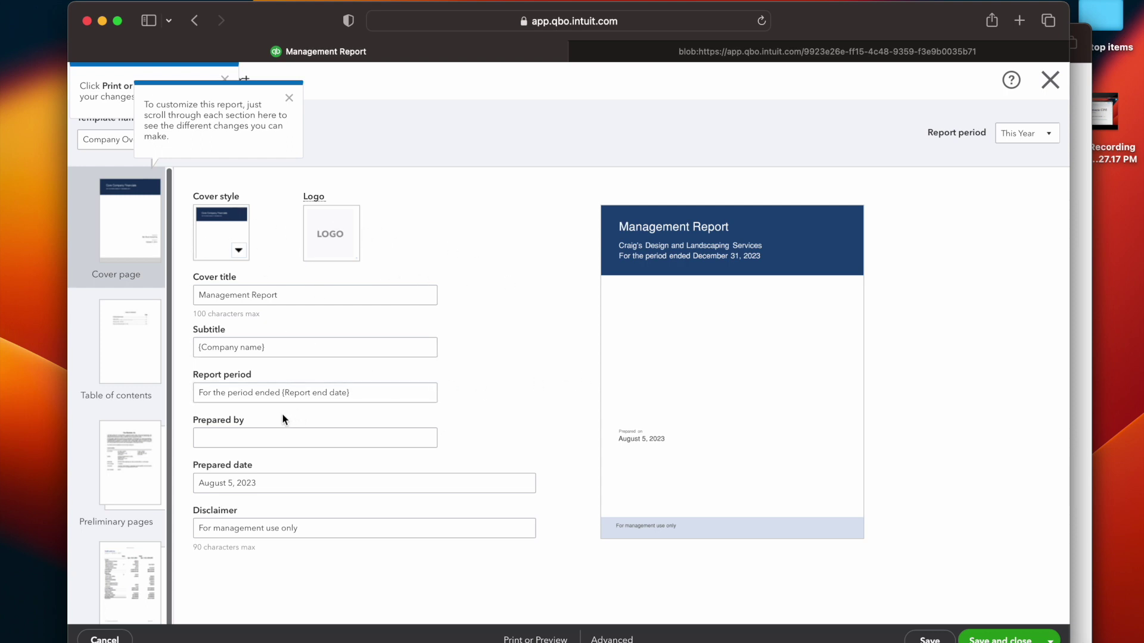
pyautogui.click(133, 357)
pyautogui.click(127, 457)
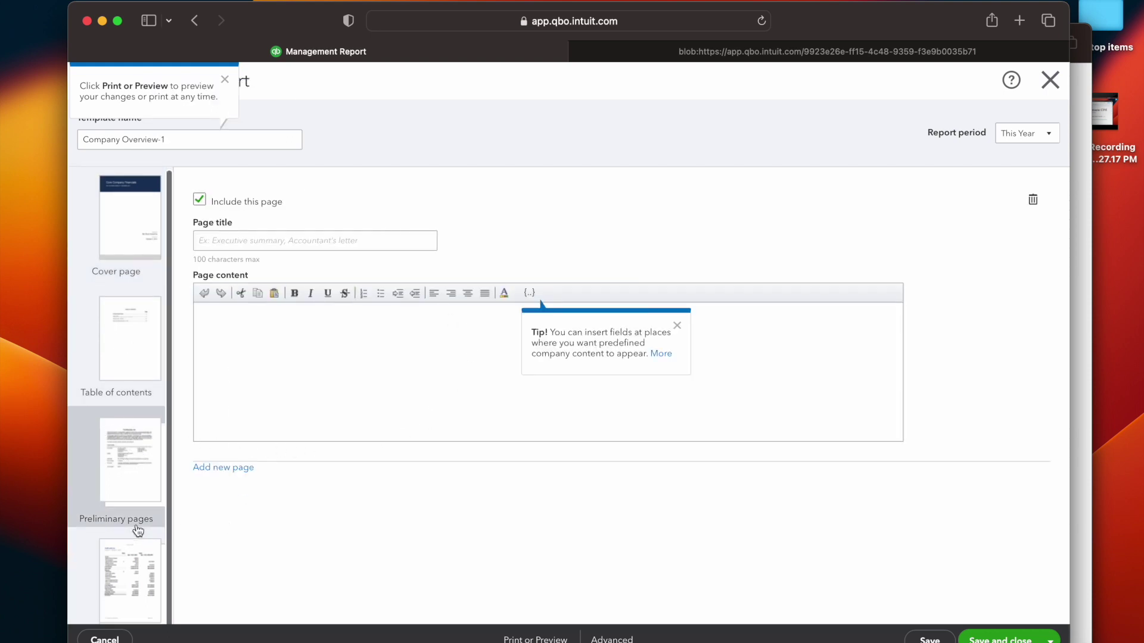
pyautogui.scroll(-1, 136, 533)
pyautogui.scroll(-1, 139, 529)
pyautogui.click(125, 318)
pyautogui.click(116, 419)
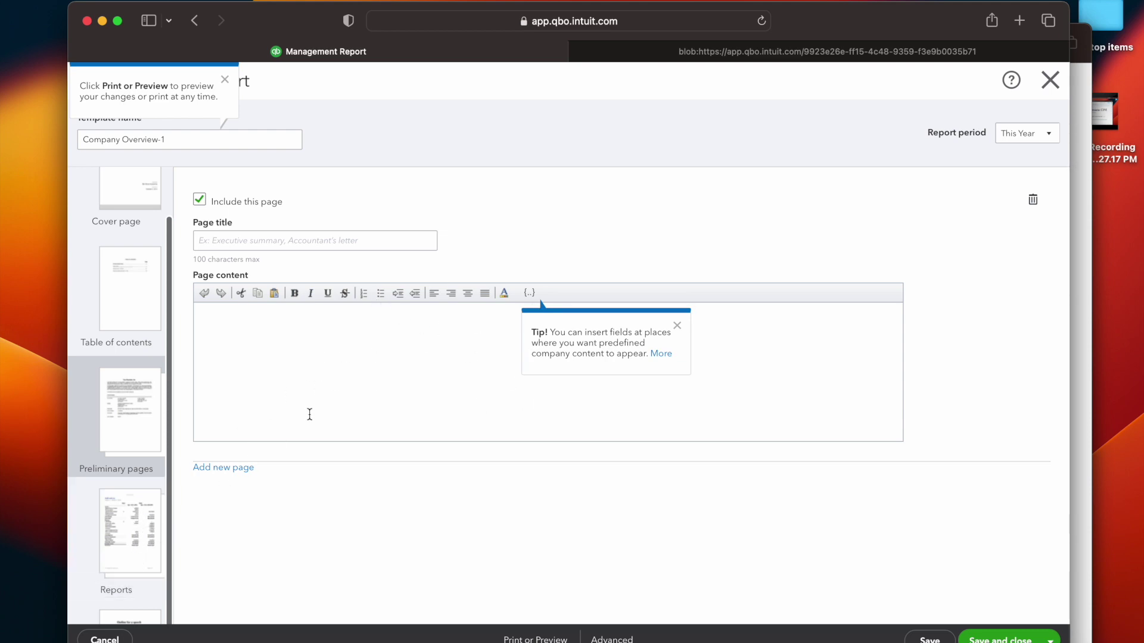
# Examine the duplicate's Profit and Loss entry, the fields for adding a report and the advanced header and footer settings, and leave without saving
pyautogui.click(144, 523)
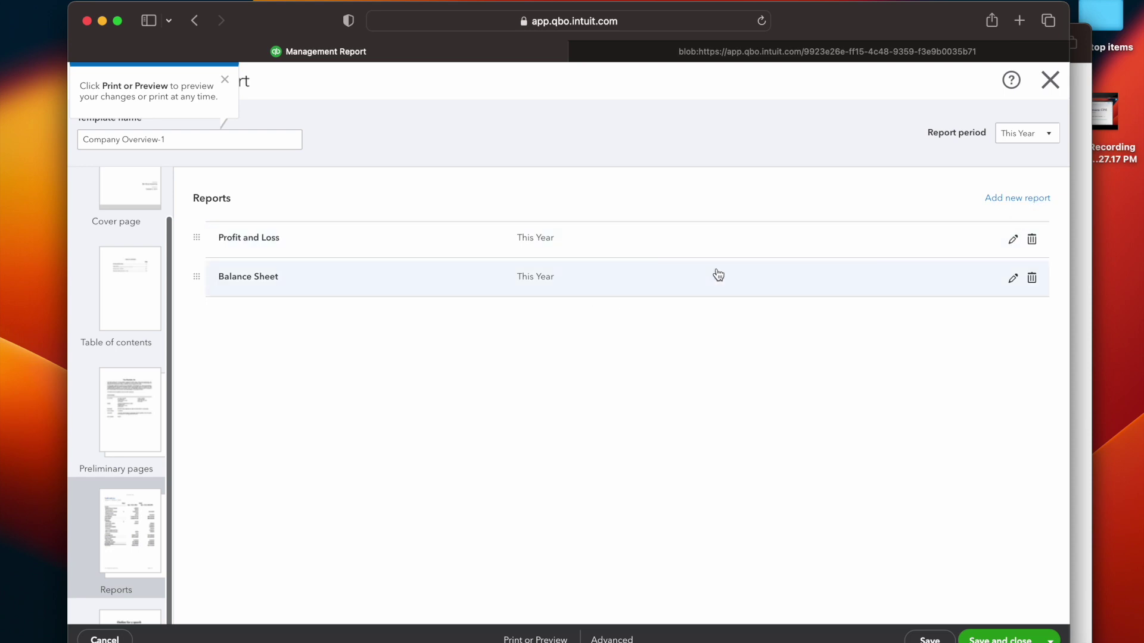
pyautogui.click(312, 247)
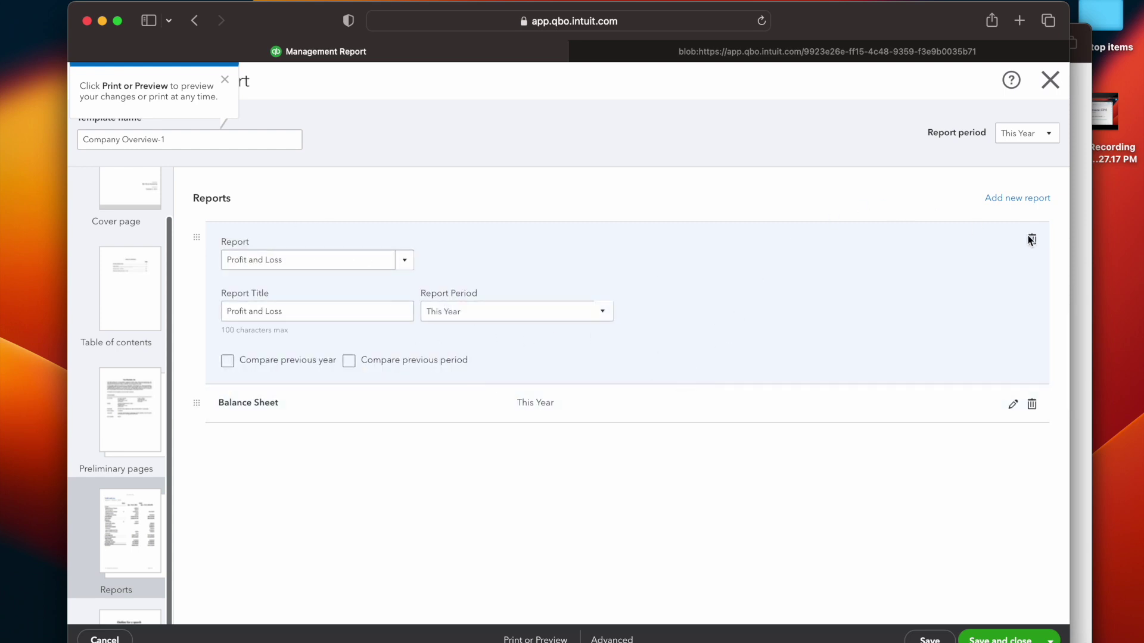
pyautogui.click(1032, 200)
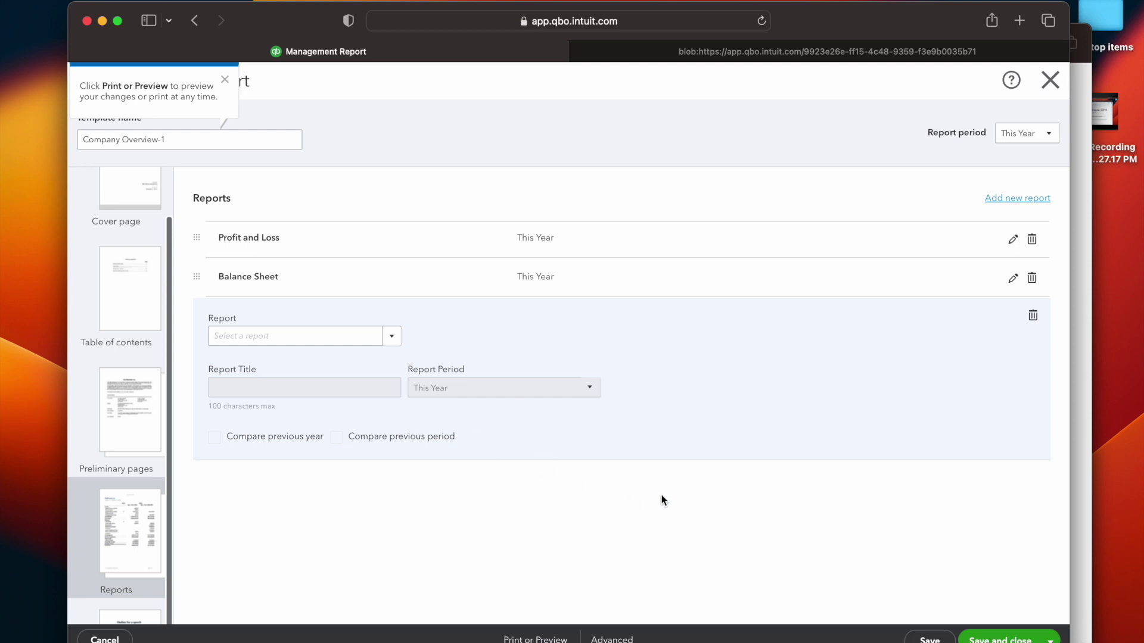
pyautogui.click(613, 638)
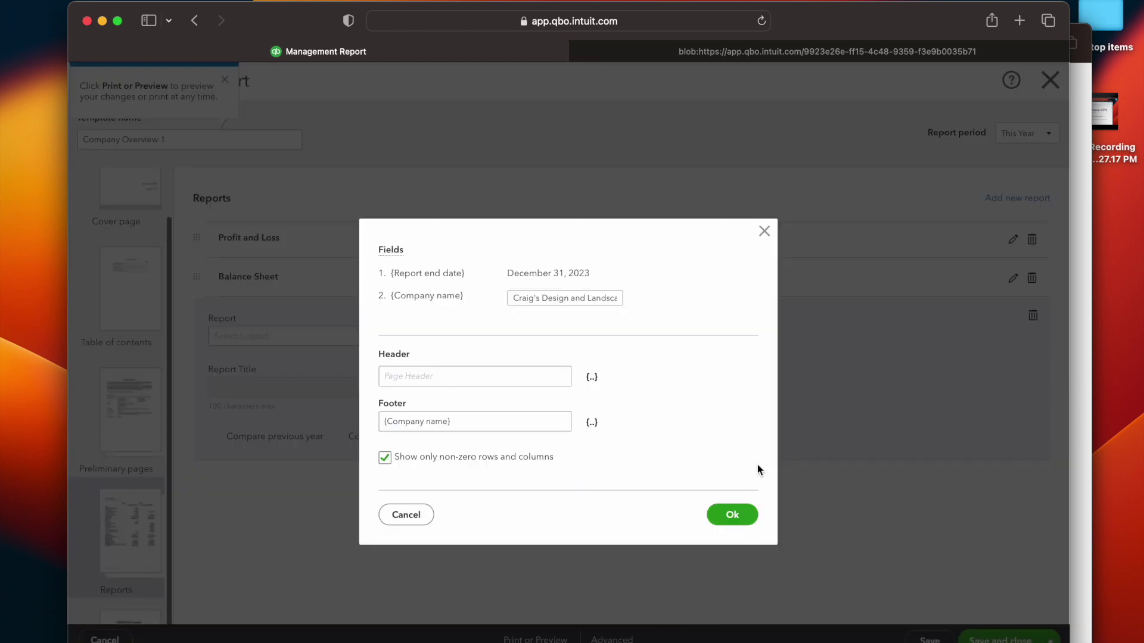
pyautogui.click(402, 516)
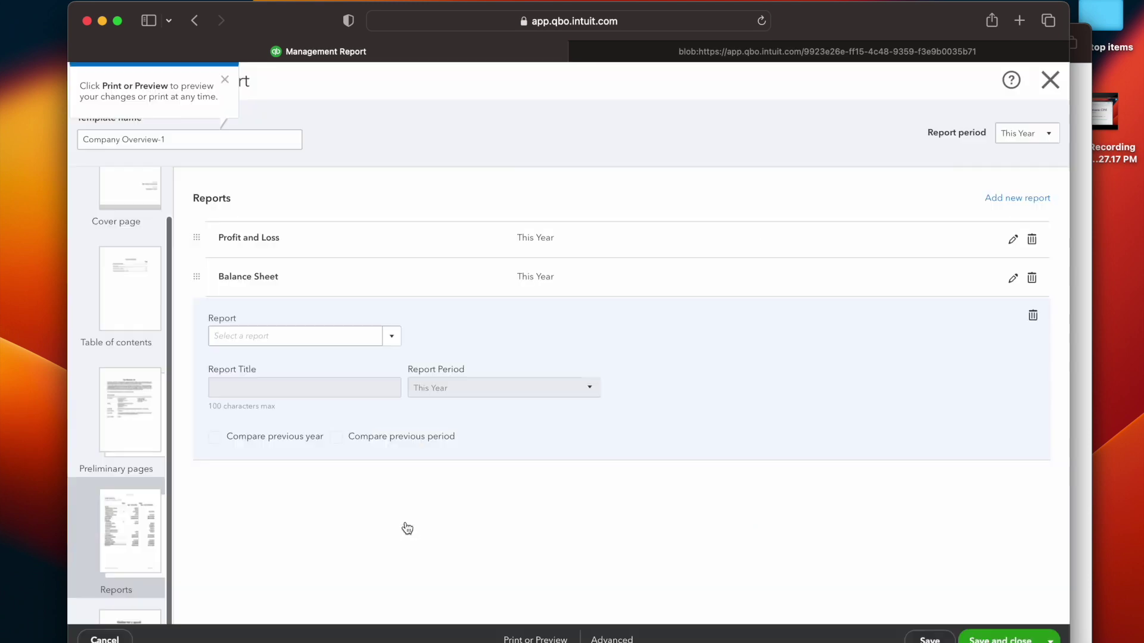
pyautogui.click(112, 637)
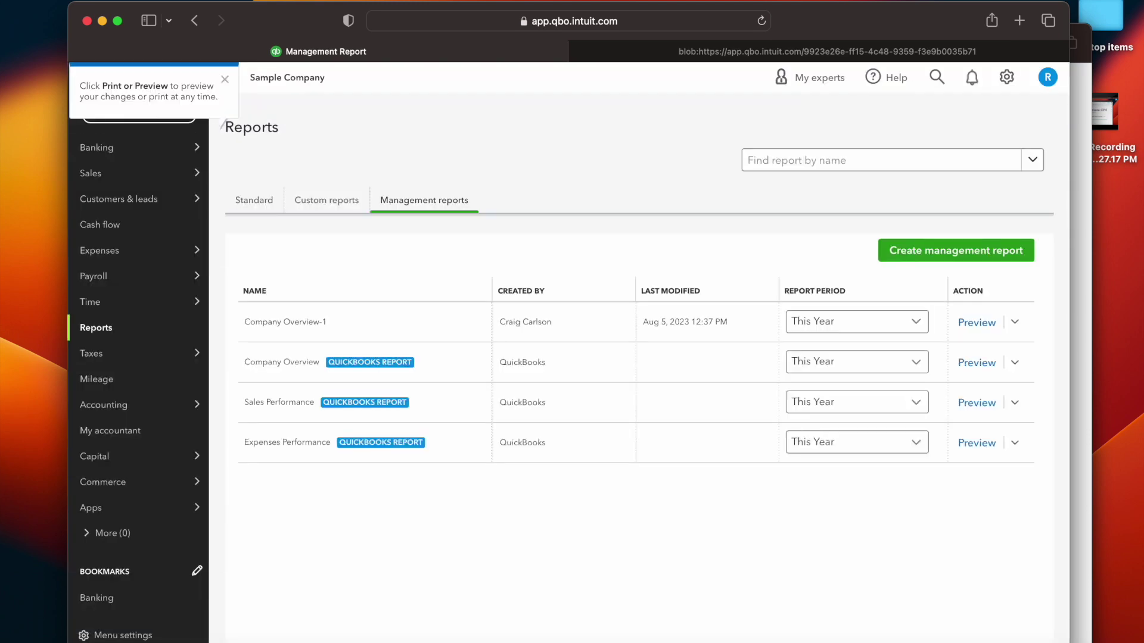